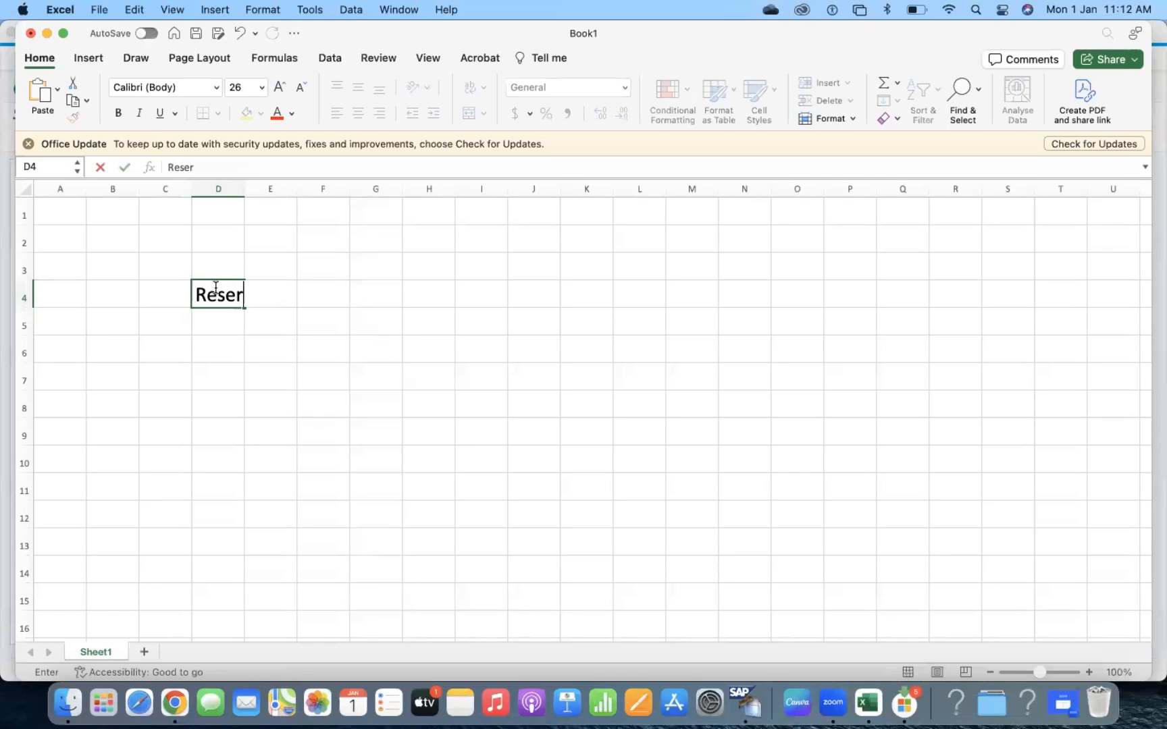
Step: Complete the D4 label so it reads "Reservation with MB21"
{"action": "type", "text": "tion"}
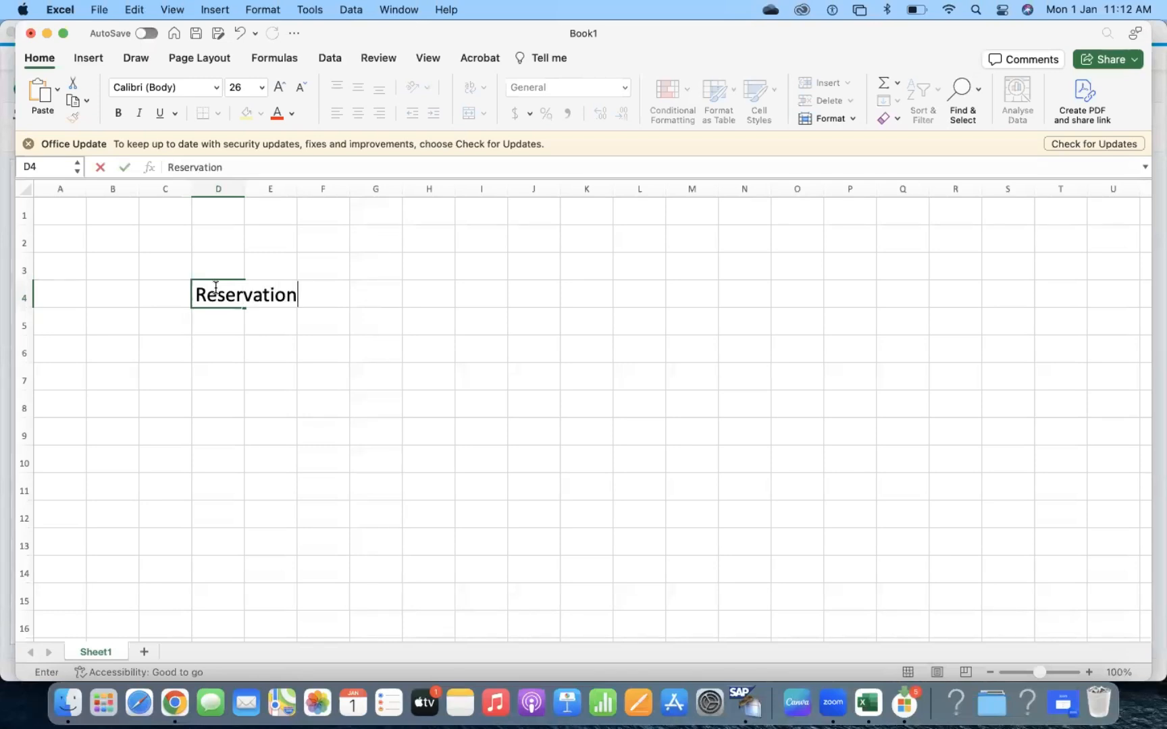
{"action": "type", "text": " with MB21"}
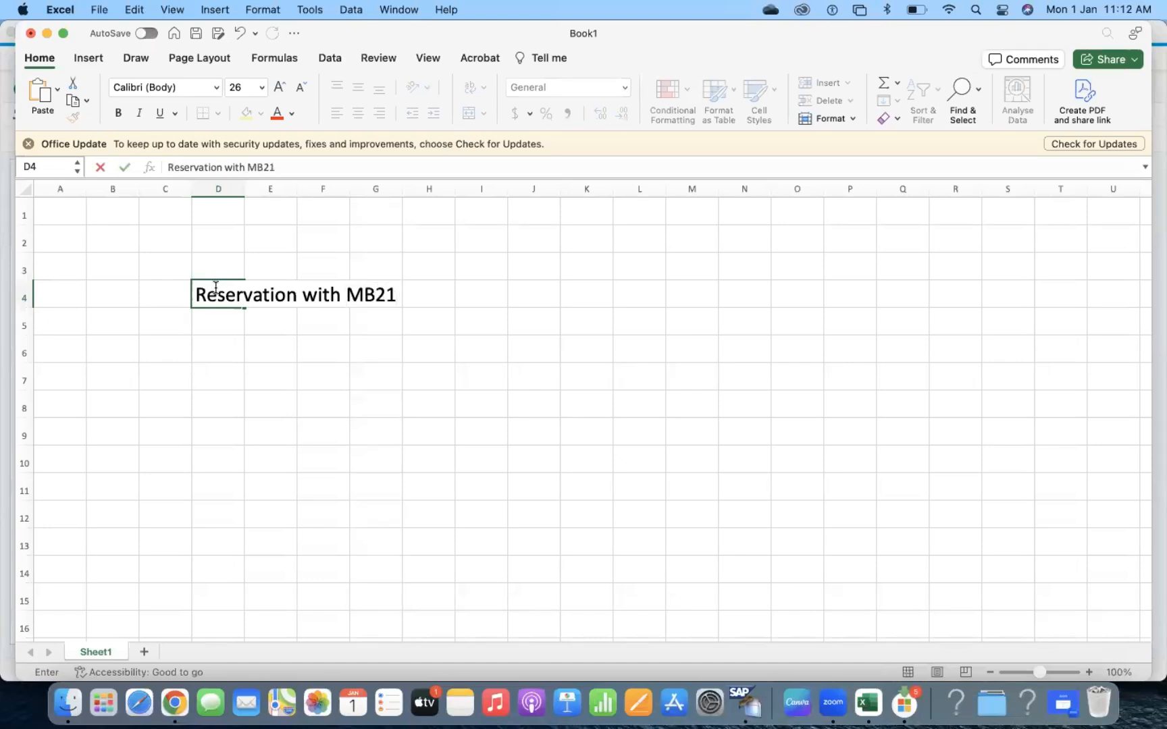
{"action": "key", "text": "Return"}
Step: Enter the label "Requirement from Sales Order Confirmed Qty" in cell D7
{"action": "key", "text": "Return"}
{"action": "key", "text": "Return"}
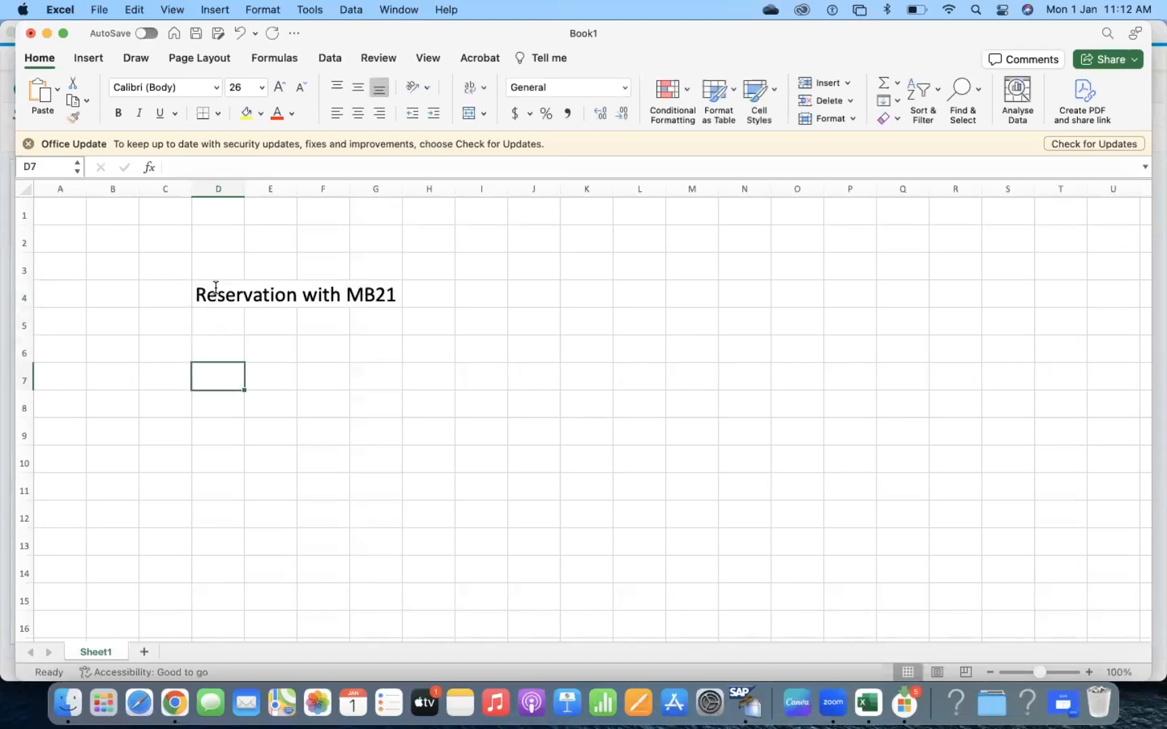
{"action": "type", "text": "Requirement from Sales O"}
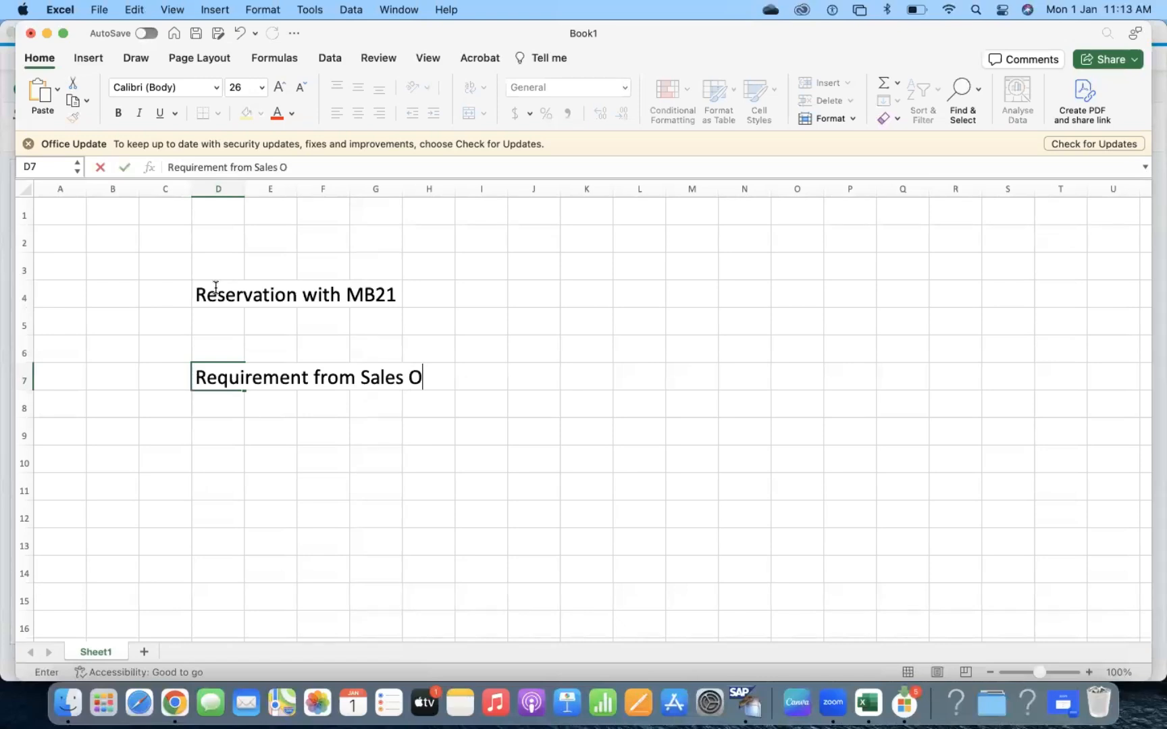
{"action": "type", "text": "rder Confi"}
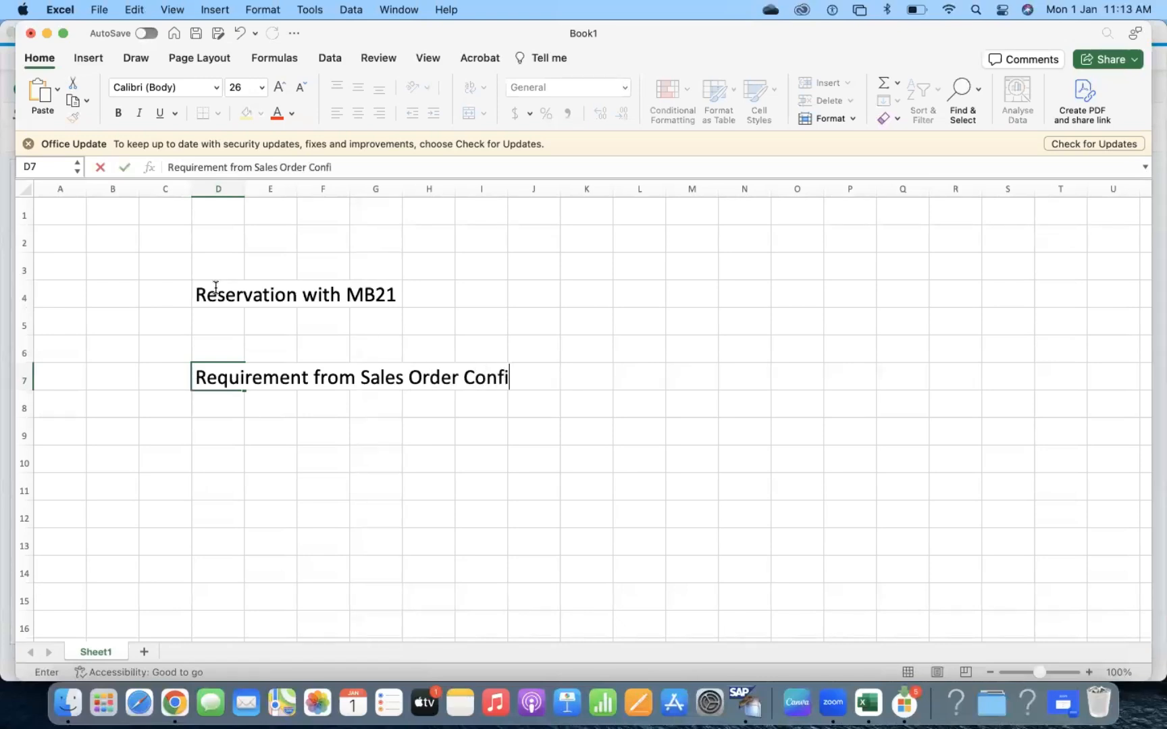
{"action": "type", "text": "rmed Qty"}
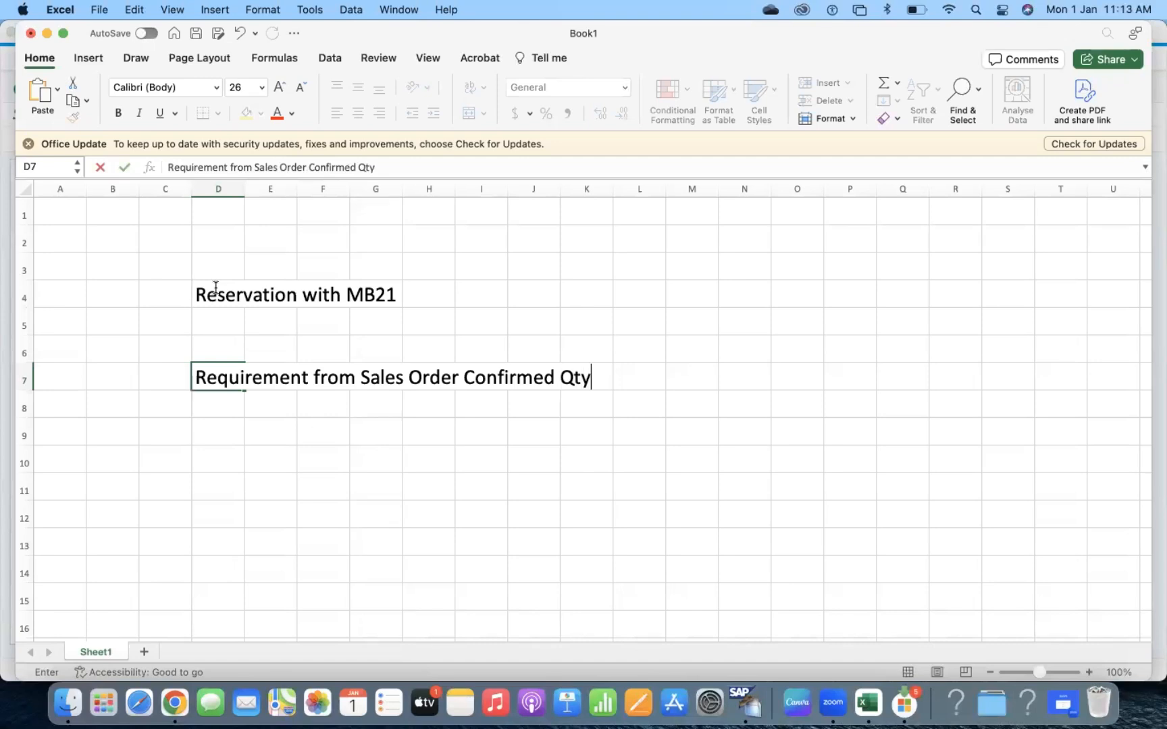
{"action": "key", "text": "Return"}
Step: Extend the D4 label to "Requirement from Reservation with MB21" and fit column D's width to its text
{"action": "double_click", "coordinate": [200, 295]}
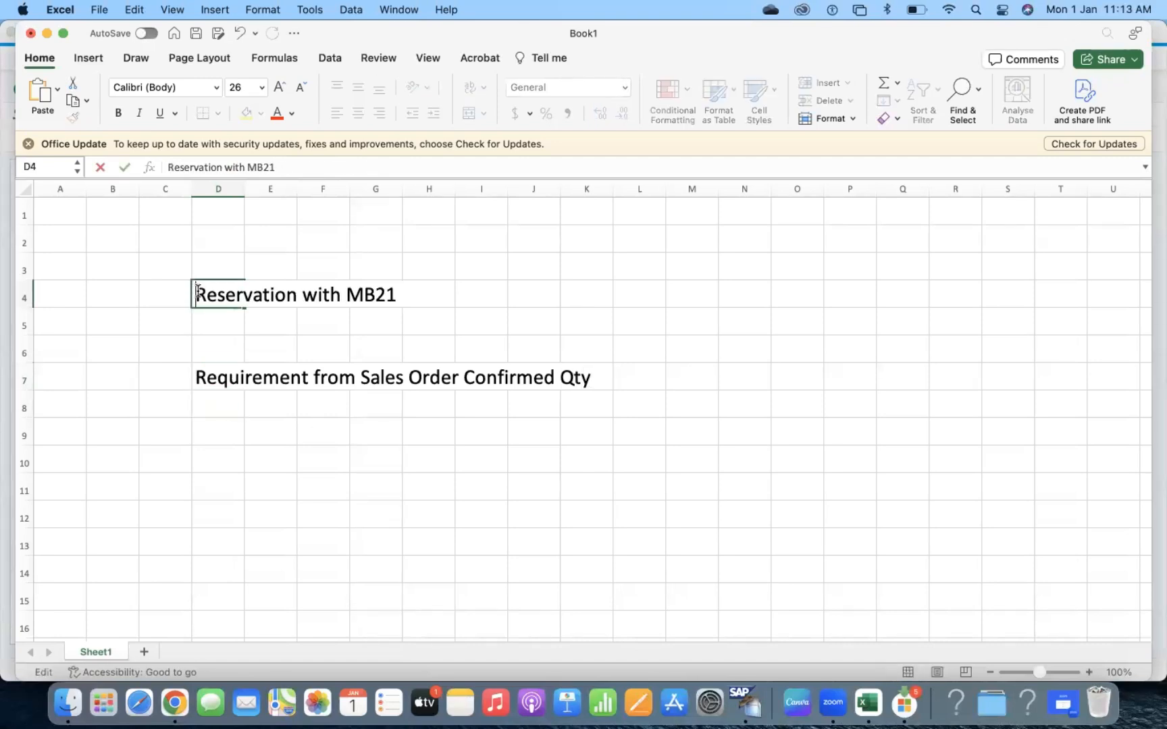
{"action": "type", "text": "Requi"}
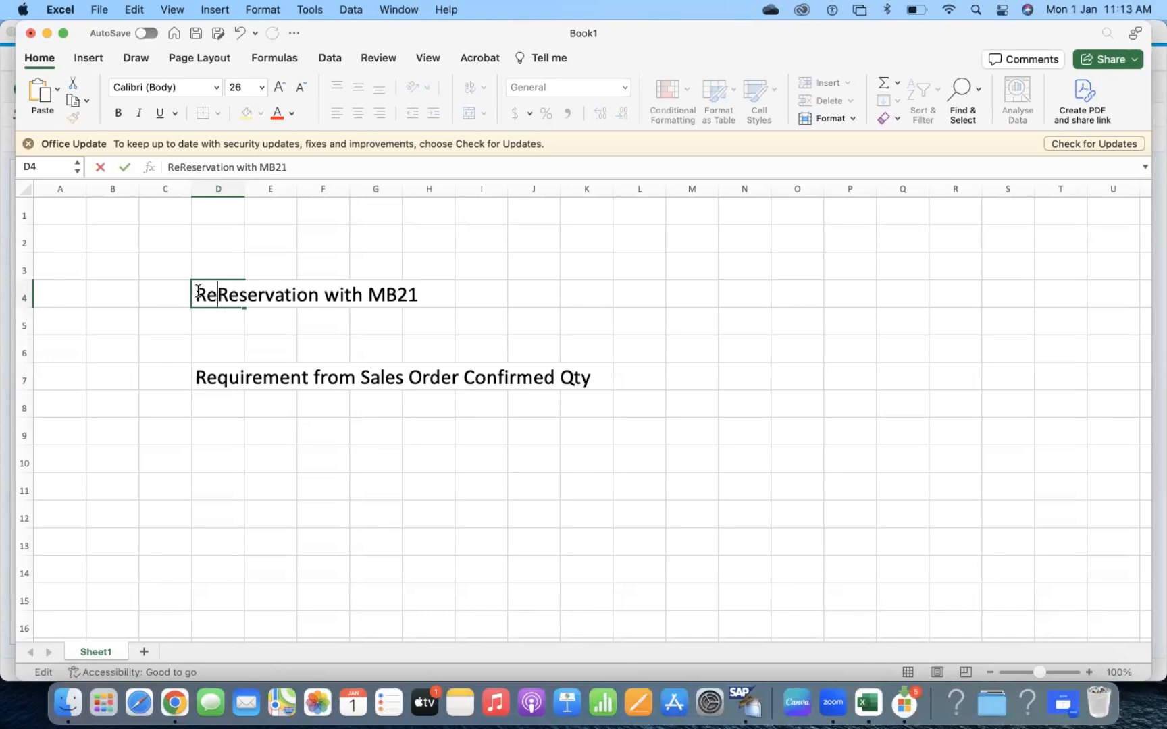
{"action": "type", "text": "remen"}
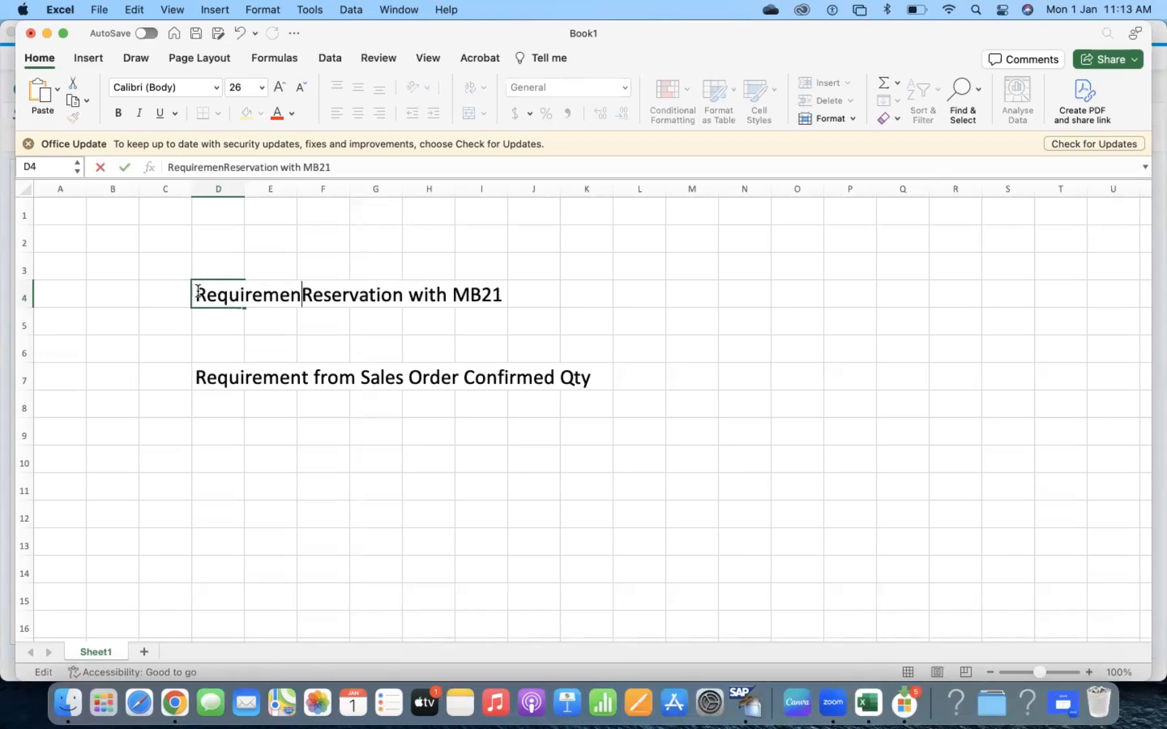
{"action": "type", "text": "t from"}
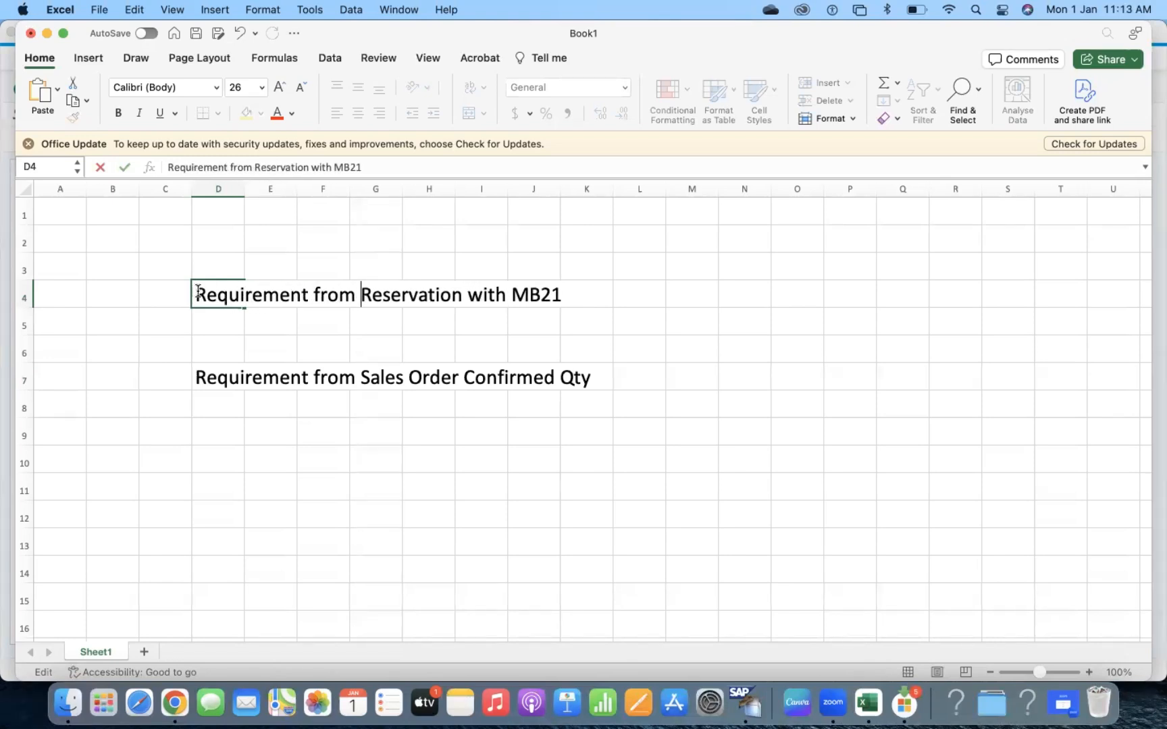
{"action": "key", "text": "Return"}
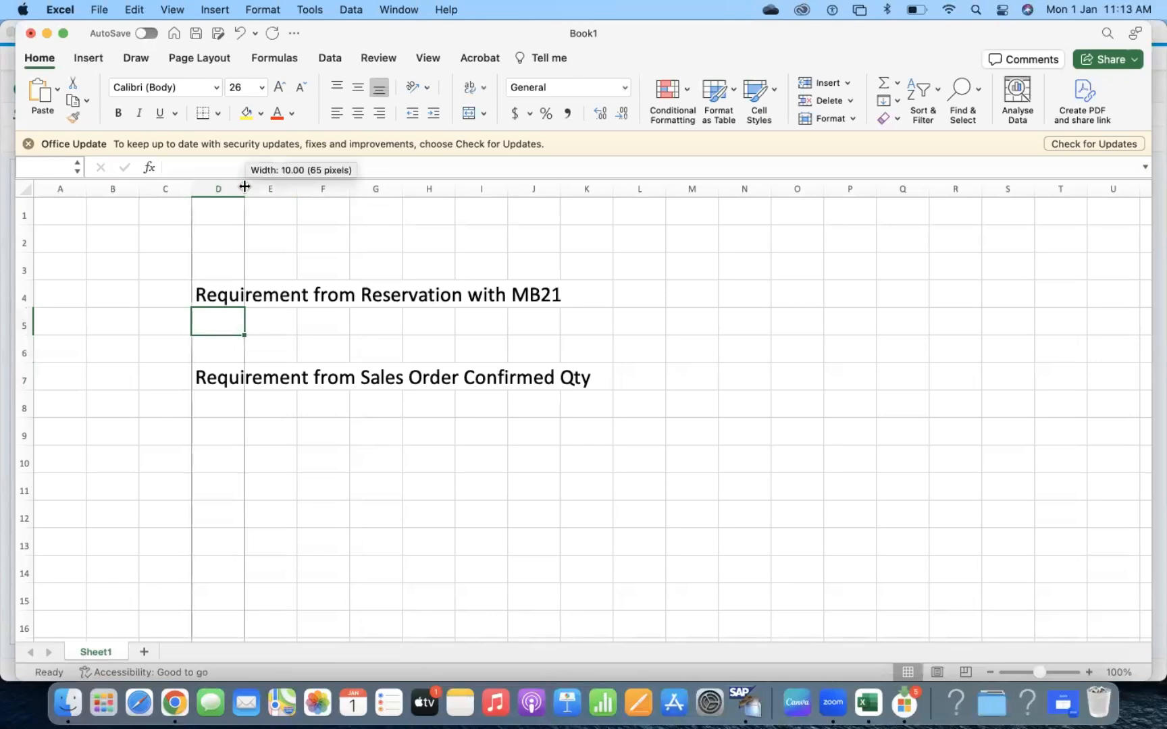
{"action": "double_click", "coordinate": [244, 189]}
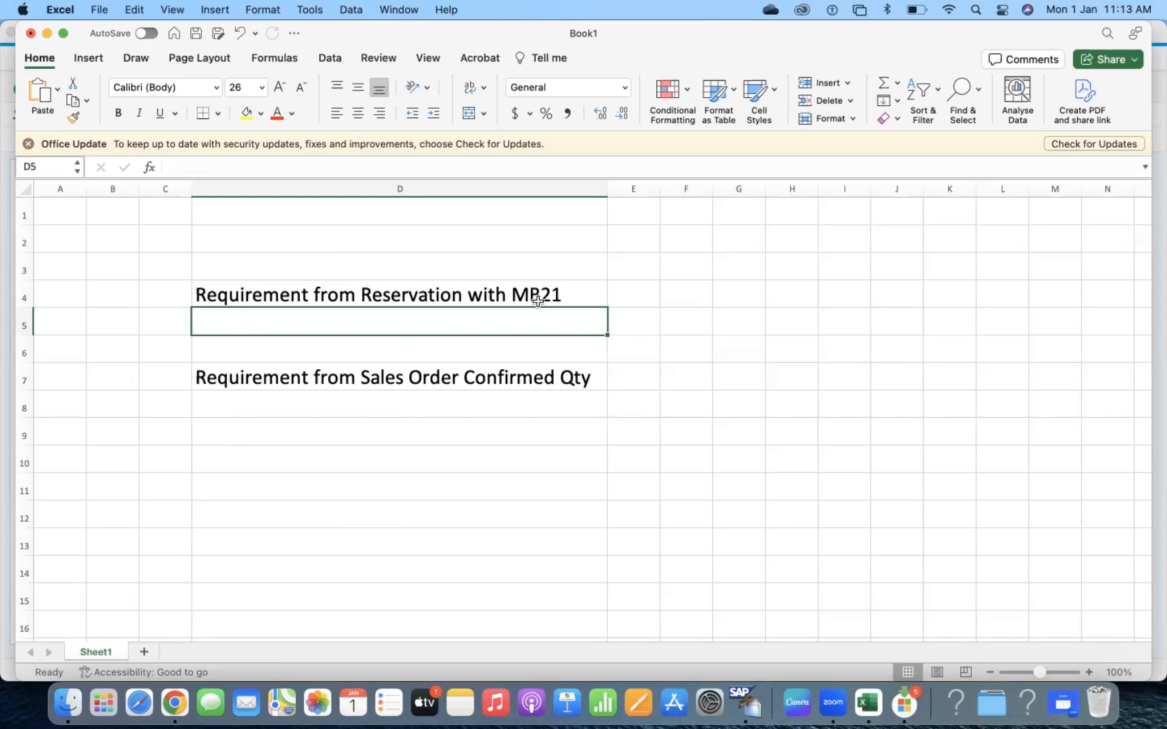
Step: Enter "10 PC" as the quantity in G4 and G7, and widen column G slightly
{"action": "left_click", "coordinate": [739, 294]}
{"action": "type", "text": "10"}
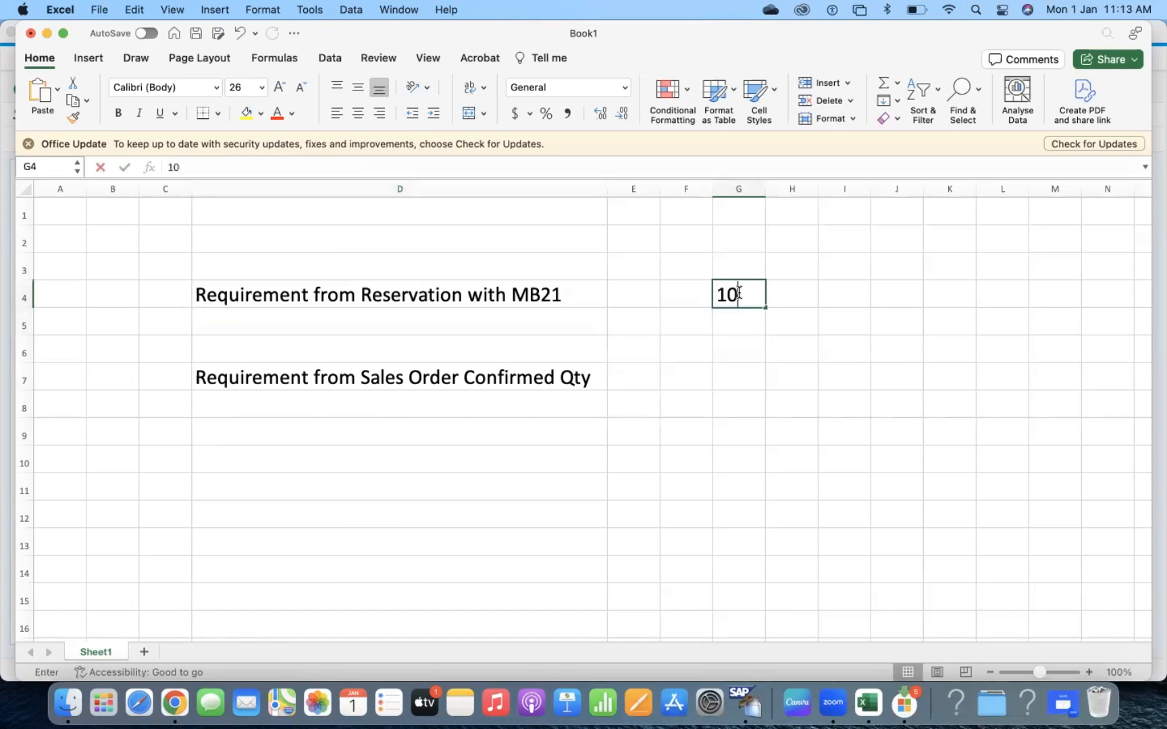
{"action": "type", "text": " PC"}
{"action": "key", "text": "Return"}
{"action": "key", "text": "Return"}
{"action": "key", "text": "Return"}
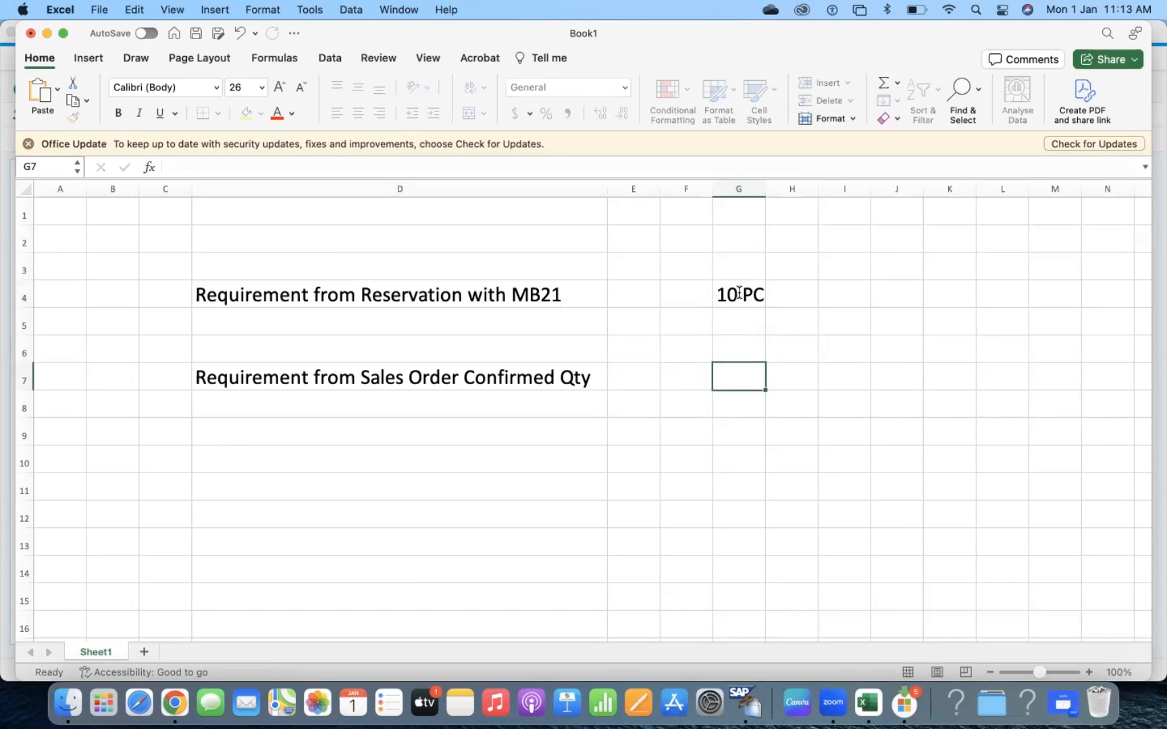
{"action": "type", "text": "10"}
{"action": "key", "text": "Escape"}
{"action": "type", "text": "10 PC"}
{"action": "key", "text": "Return"}
{"action": "left_click_drag", "start_coordinate": [765, 189], "coordinate": [770, 189]}
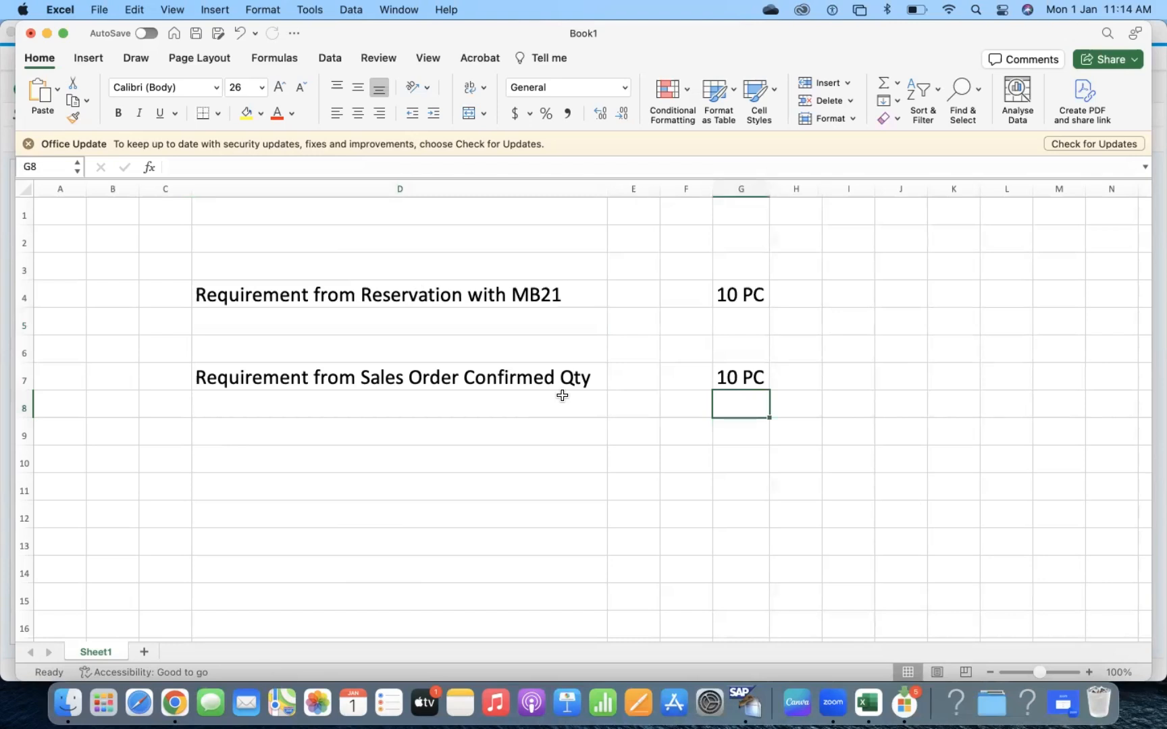
Step: Copy the sales order requirement label from D7 to D10 and enter "10 PC" in G10
{"action": "left_click", "coordinate": [265, 377]}
{"action": "key", "text": "super+c"}
{"action": "left_click", "coordinate": [241, 460]}
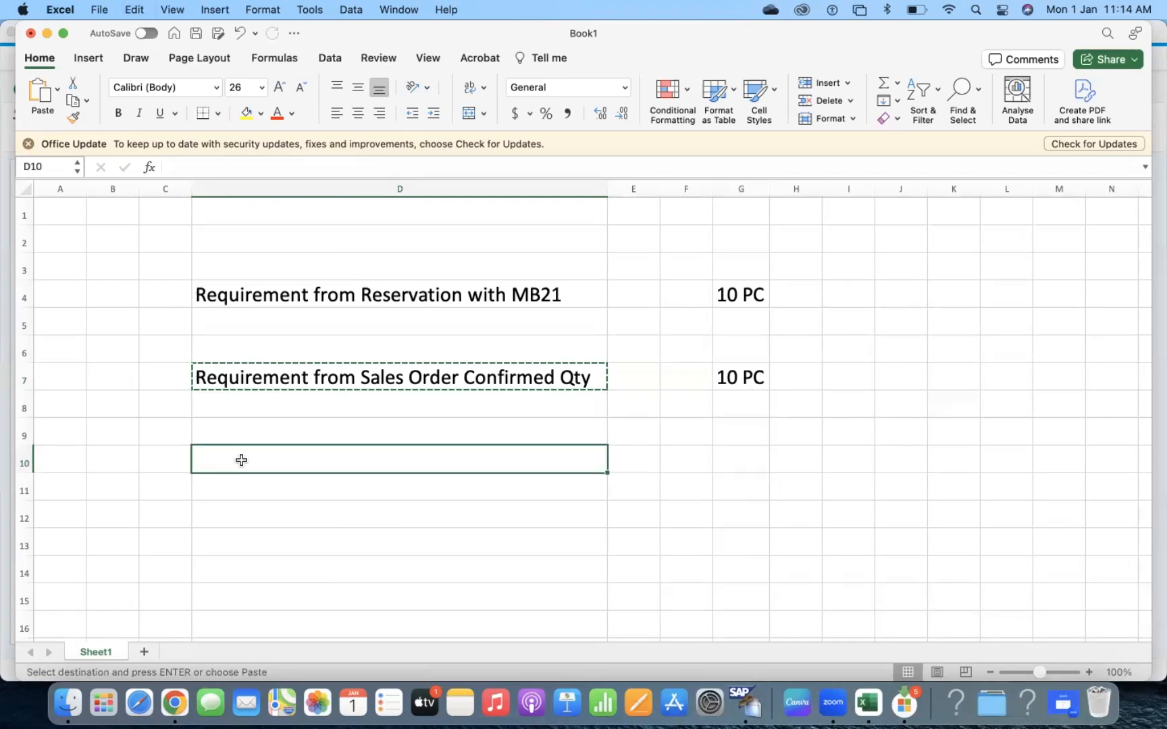
{"action": "key", "text": "super+v"}
{"action": "left_click", "coordinate": [751, 454]}
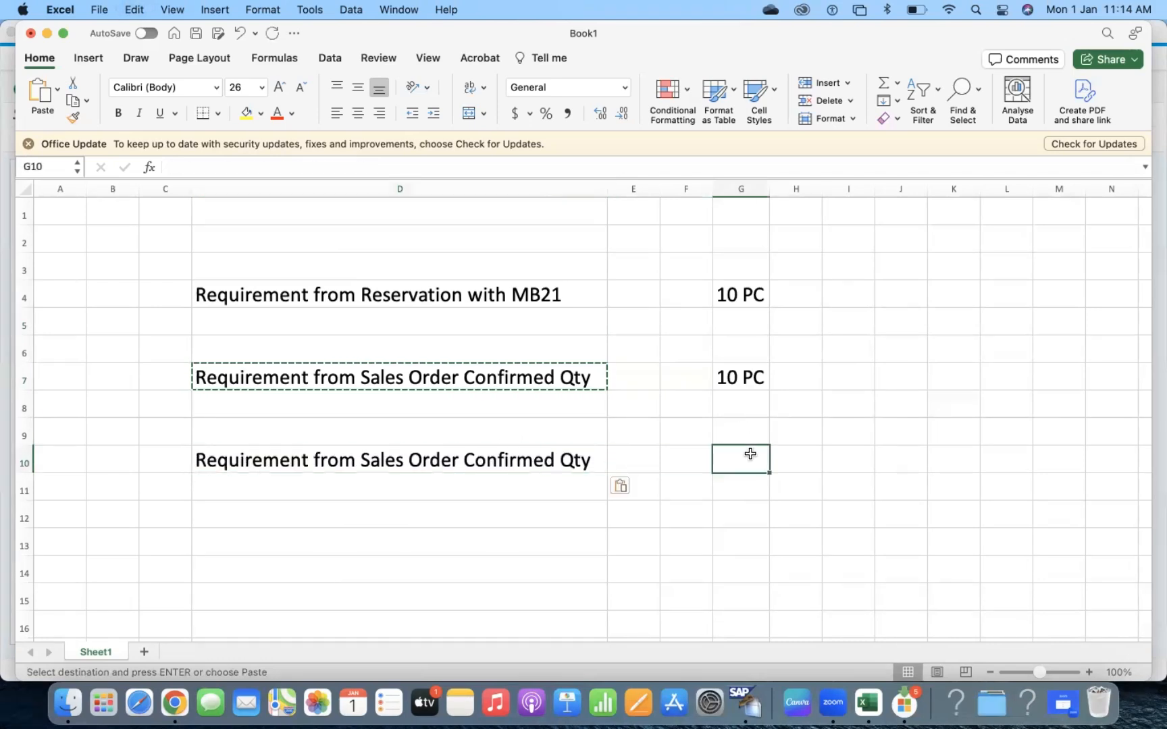
{"action": "type", "text": "10 P"}
{"action": "key", "text": "BackSpace"}
{"action": "type", "text": "pc"}
{"action": "key", "text": "BackSpace"}
{"action": "key", "text": "BackSpace"}
{"action": "key", "text": "BackSpace"}
{"action": "type", "text": "P"}
{"action": "key", "text": "BackSpace"}
{"action": "type", "text": "PC"}
{"action": "key", "text": "Return"}
{"action": "left_click", "coordinate": [308, 379]}
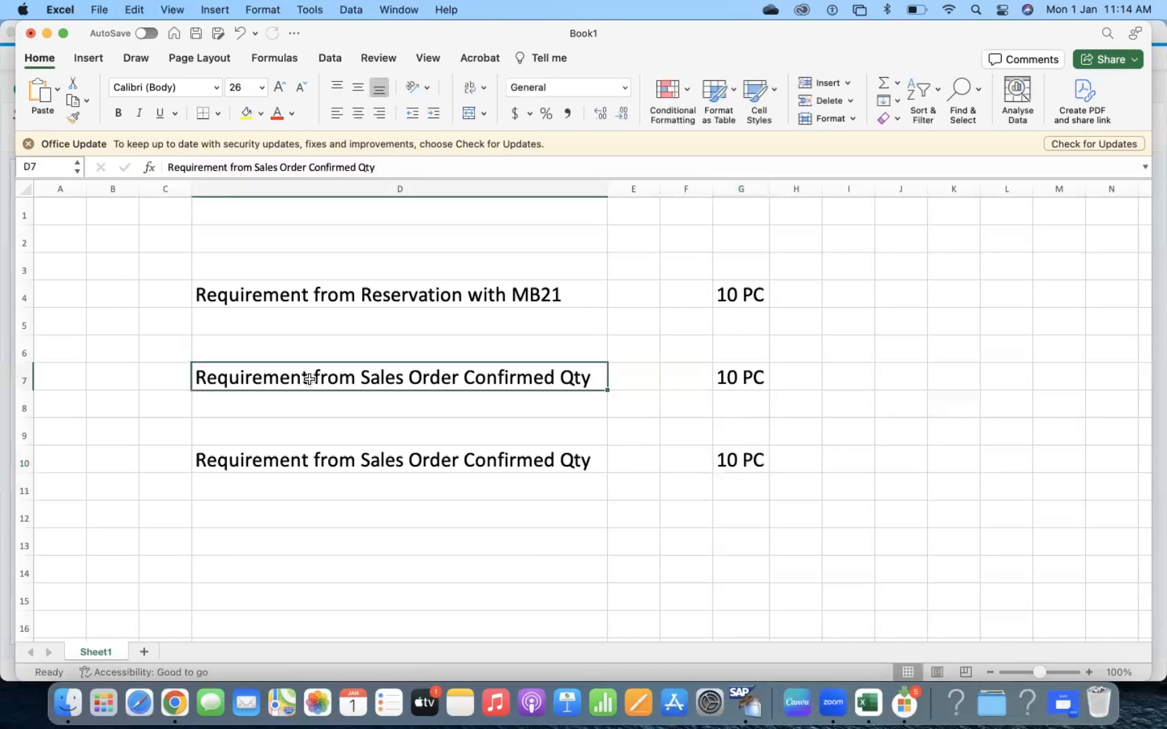
{"action": "double_click", "coordinate": [463, 377]}
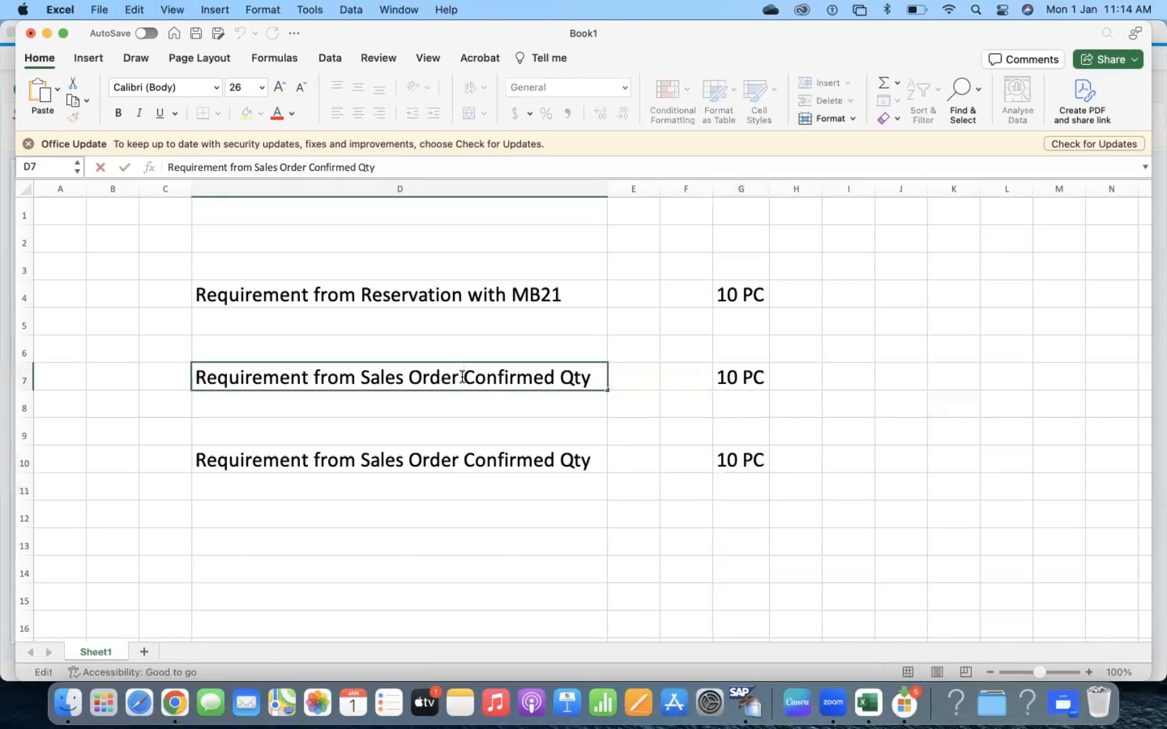
{"action": "left_click_drag", "start_coordinate": [463, 377], "coordinate": [630, 378]}
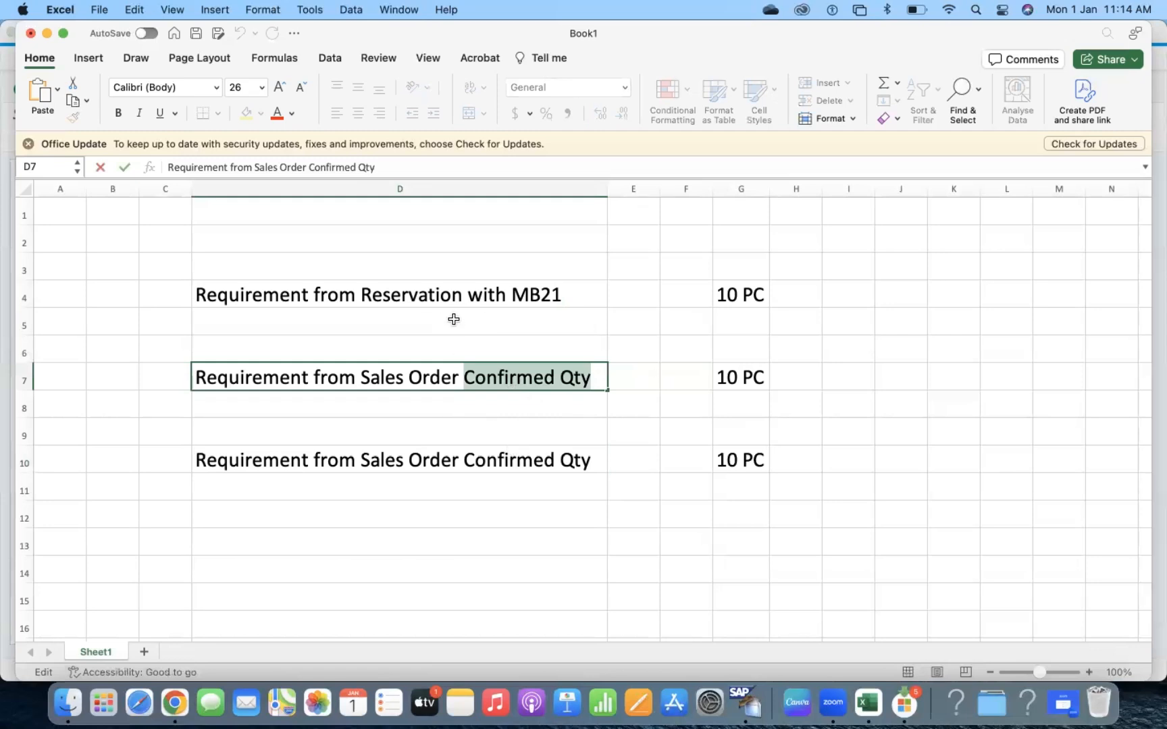
{"action": "left_click", "coordinate": [432, 305]}
Step: Copy the two requirement lines with their quantities from D4:G7 and paste them starting at D15
{"action": "left_click_drag", "start_coordinate": [381, 292], "coordinate": [743, 377]}
{"action": "key", "text": "super+c"}
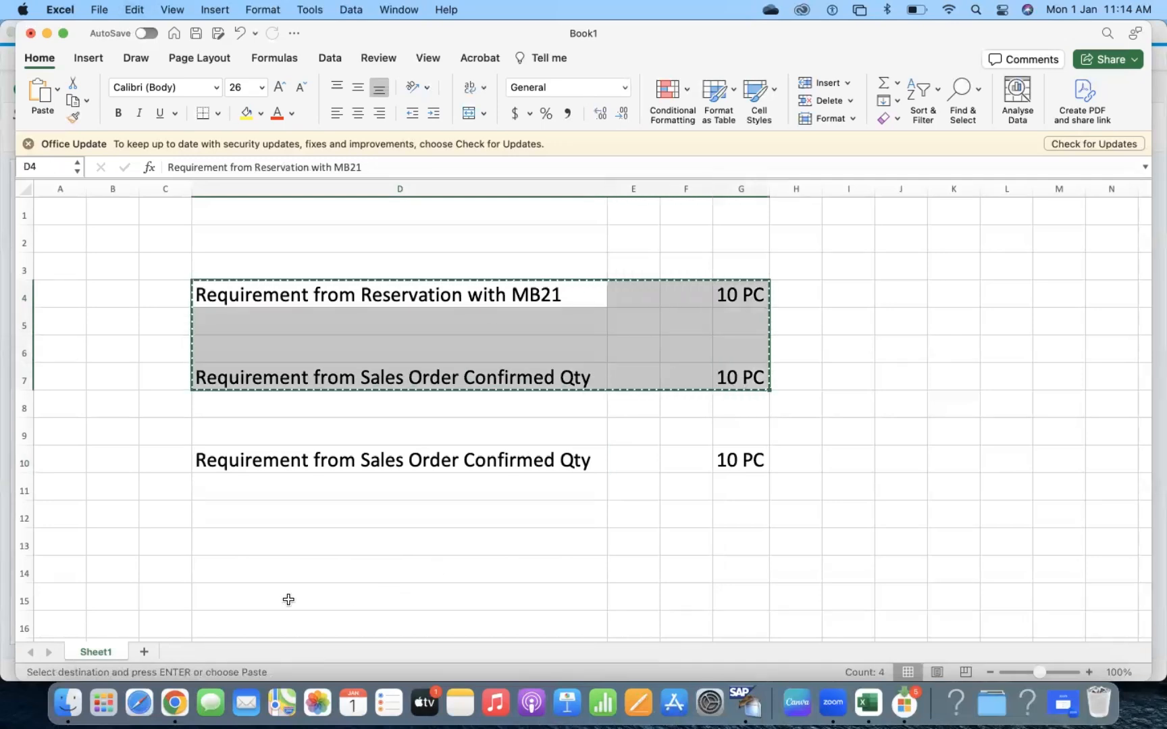
{"action": "left_click", "coordinate": [316, 597]}
{"action": "key", "text": "super+v"}
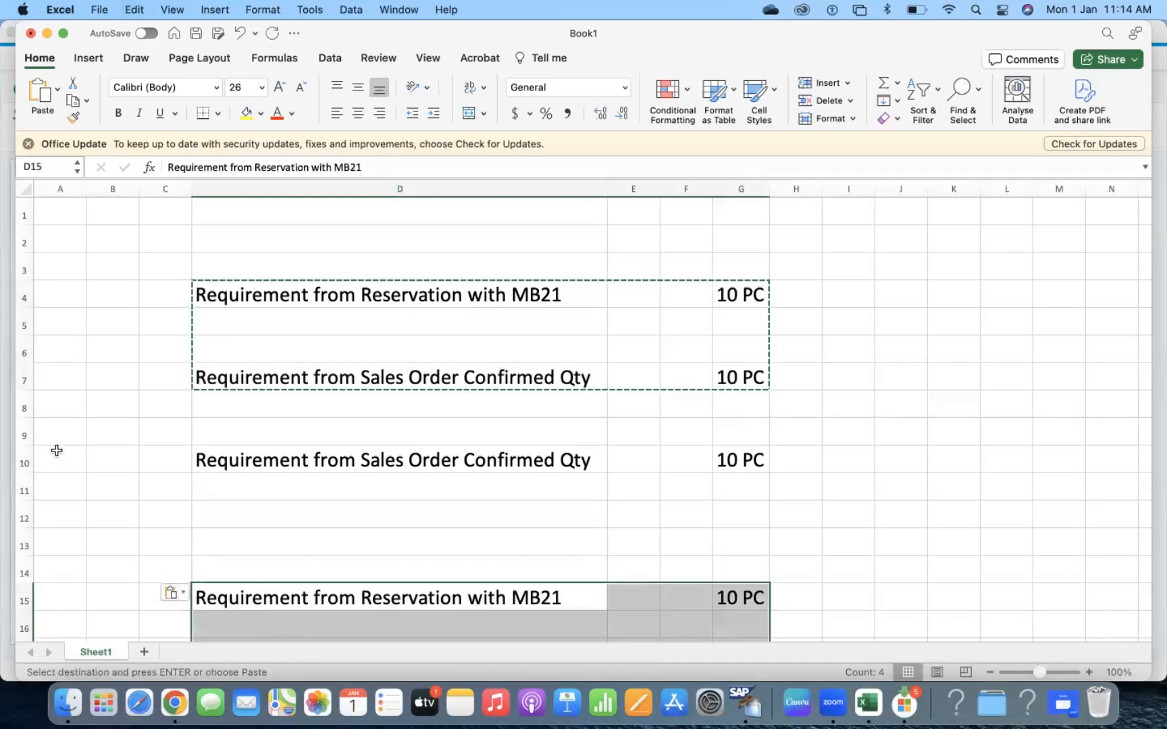
Step: Delete row 10 with the duplicate sales order requirement, and also delete the blank row 9
{"action": "left_click", "coordinate": [24, 459]}
{"action": "key", "text": "super+minus"}
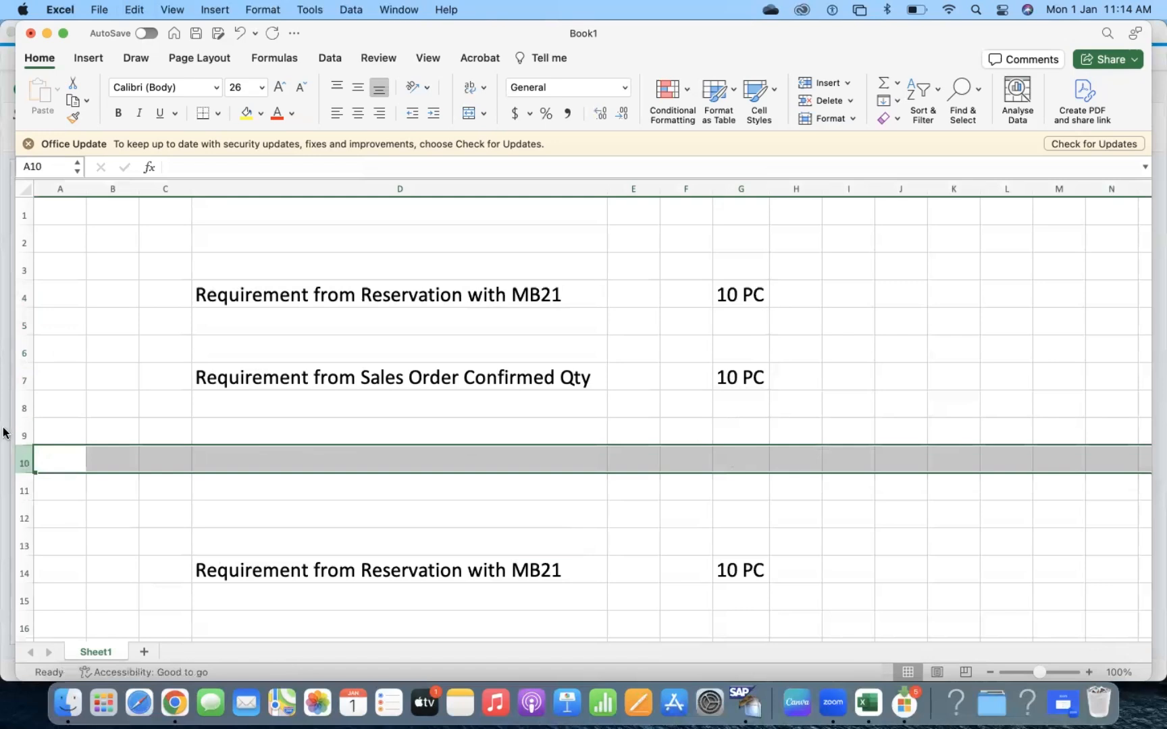
{"action": "left_click", "coordinate": [10, 429]}
{"action": "key", "text": "super+Tab"}
{"action": "left_click", "coordinate": [18, 430]}
{"action": "key", "text": "super+minus"}
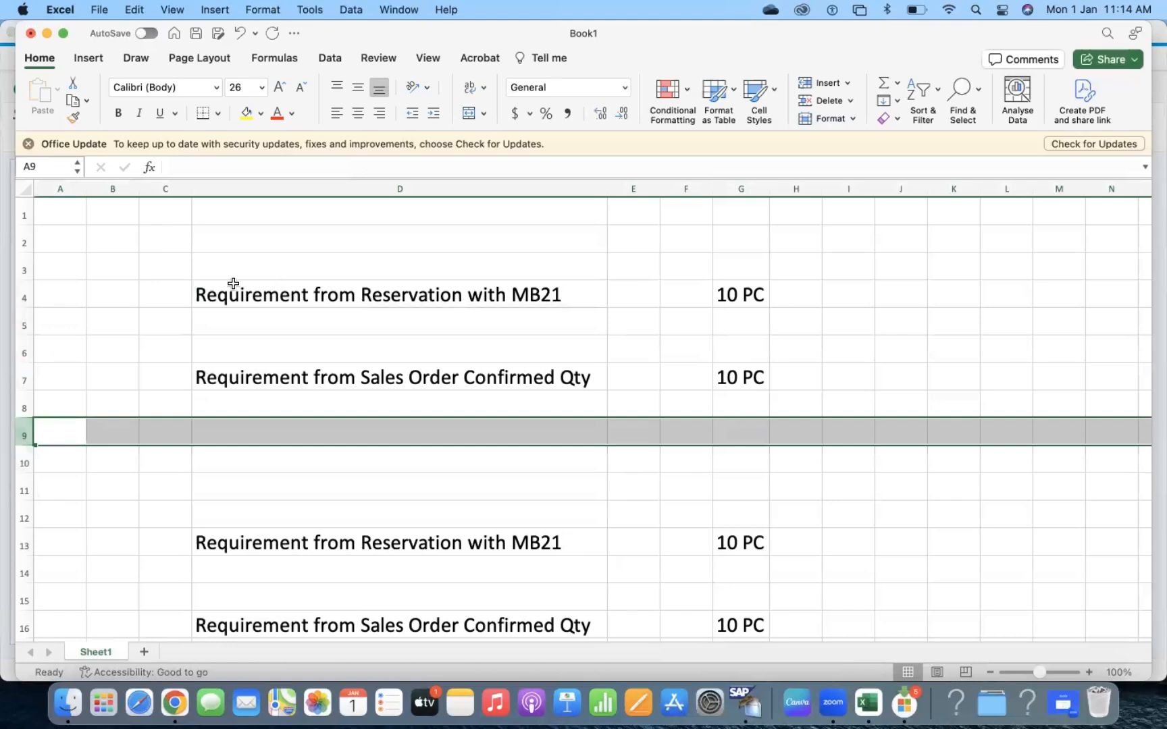
Step: Delete blank row 5 between the reservation and sales order requirements in the upper block
{"action": "left_click_drag", "start_coordinate": [208, 292], "coordinate": [661, 387]}
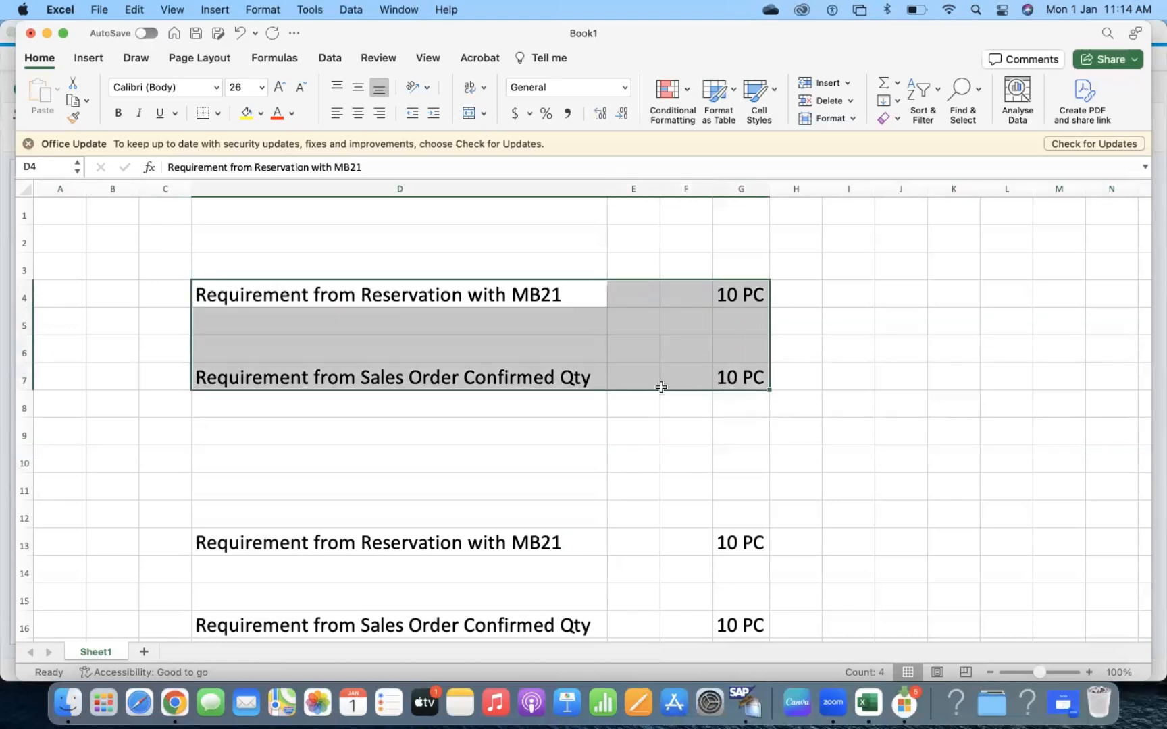
{"action": "left_click", "coordinate": [20, 322]}
{"action": "key", "text": "super+minus"}
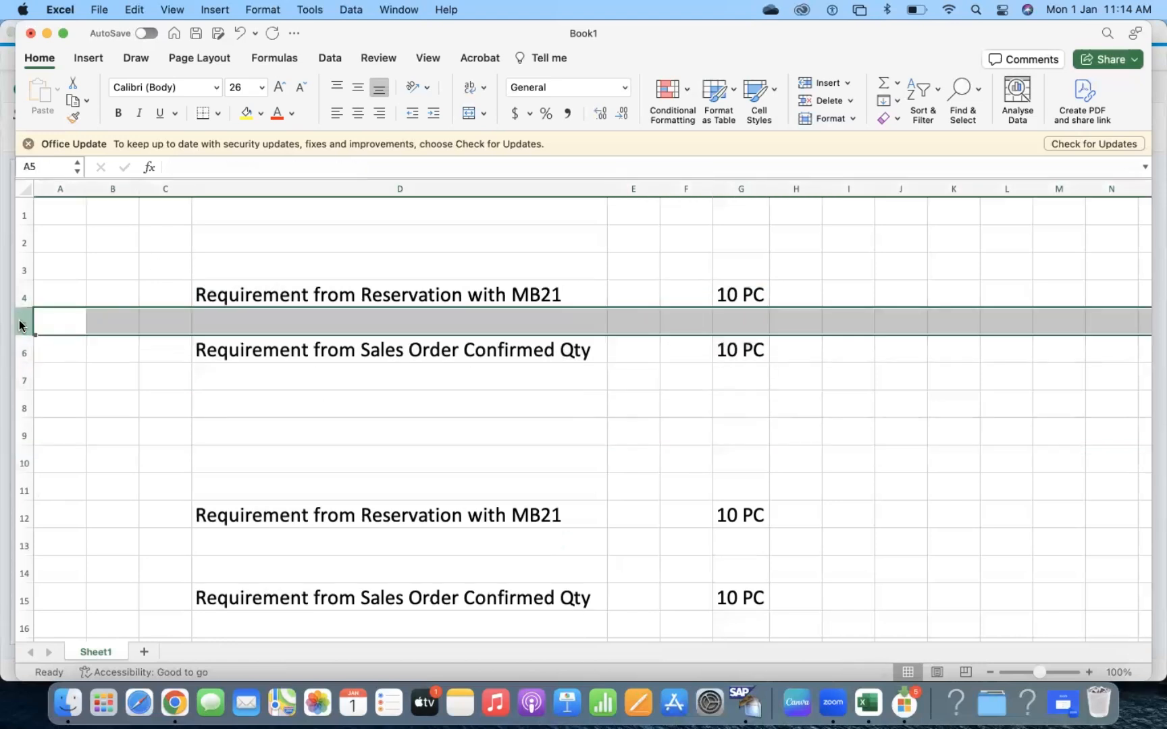
{"action": "left_click", "coordinate": [742, 292]}
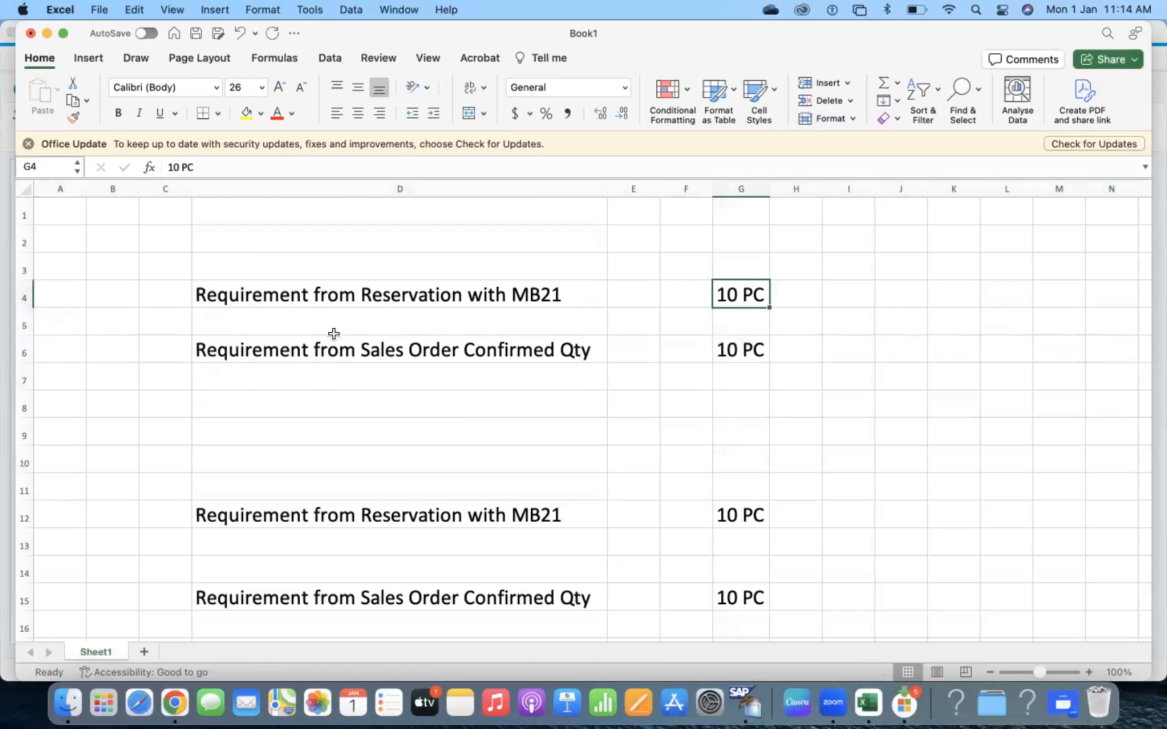
{"action": "left_click", "coordinate": [276, 352]}
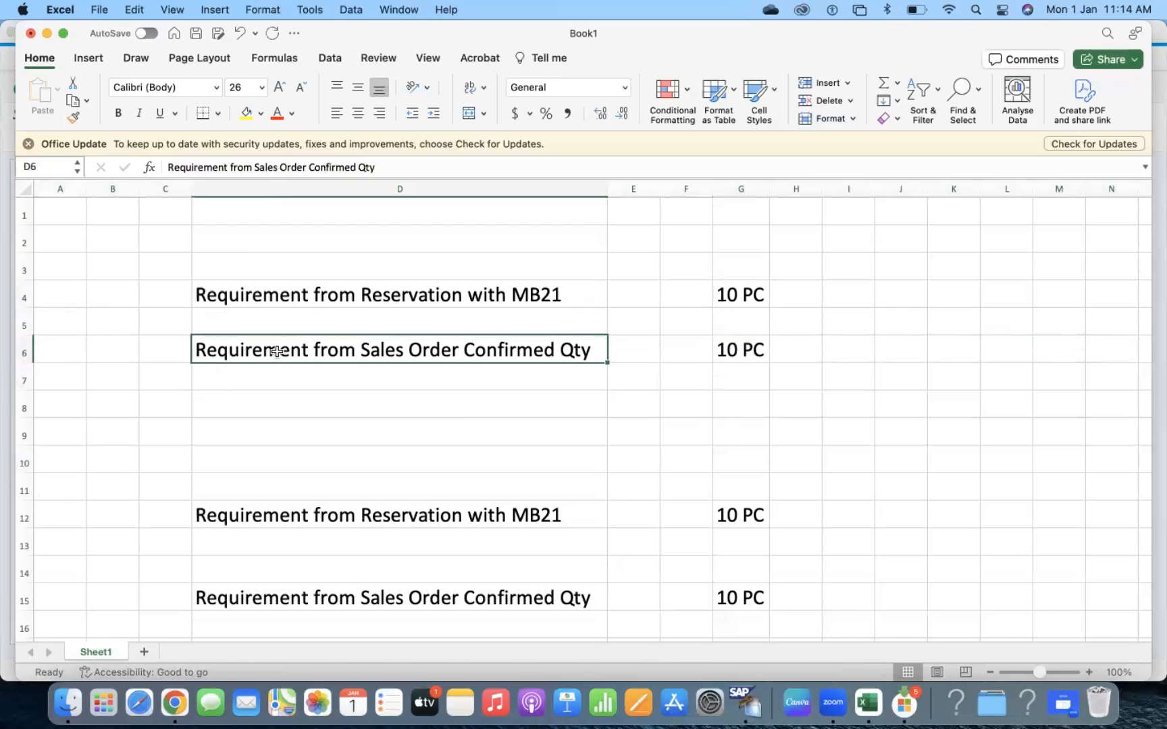
{"action": "left_click", "coordinate": [746, 351]}
Step: Add the note "Stock is 20 PC" in J2 with a yellow fill, fitting column J to its text
{"action": "left_click", "coordinate": [909, 233]}
{"action": "type", "text": "Stock is "}
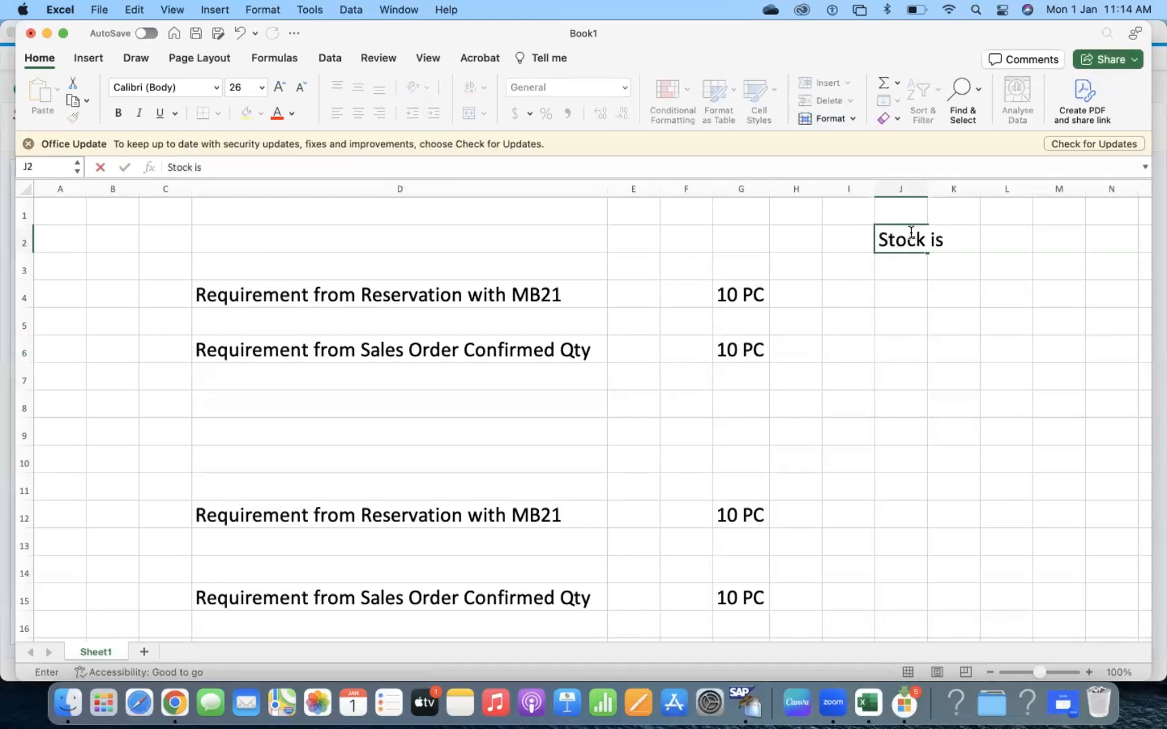
{"action": "type", "text": "20 PC"}
{"action": "key", "text": "Return"}
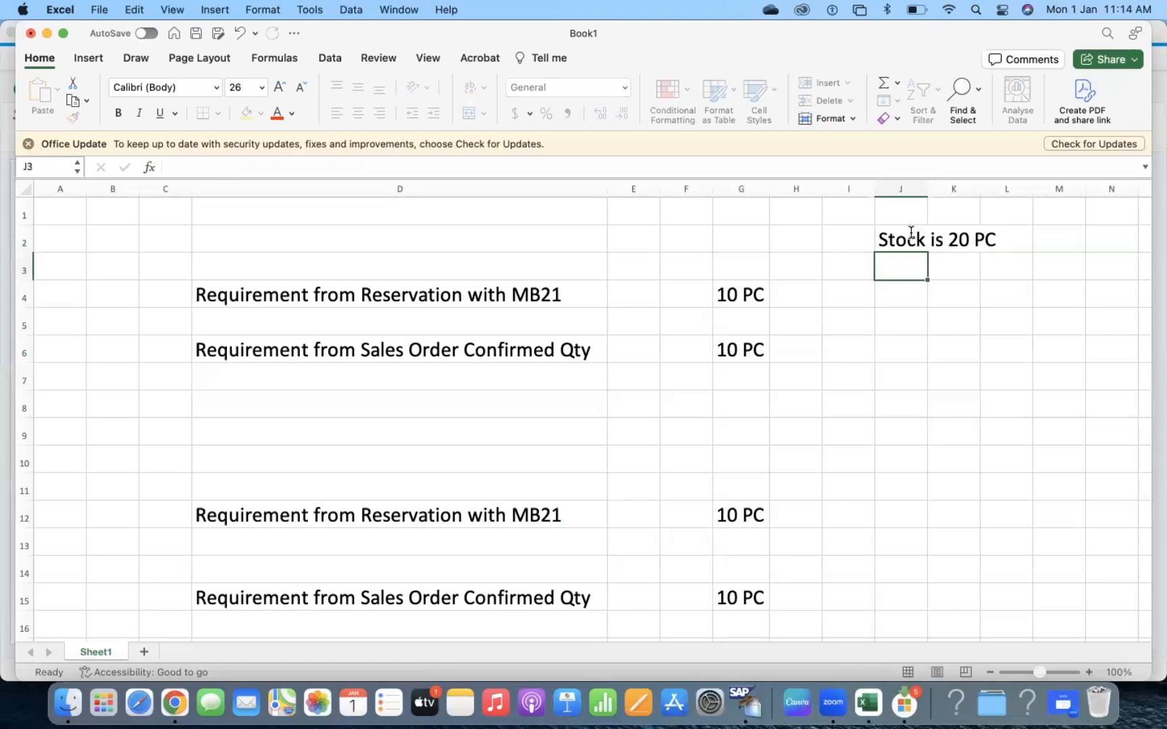
{"action": "double_click", "coordinate": [928, 192]}
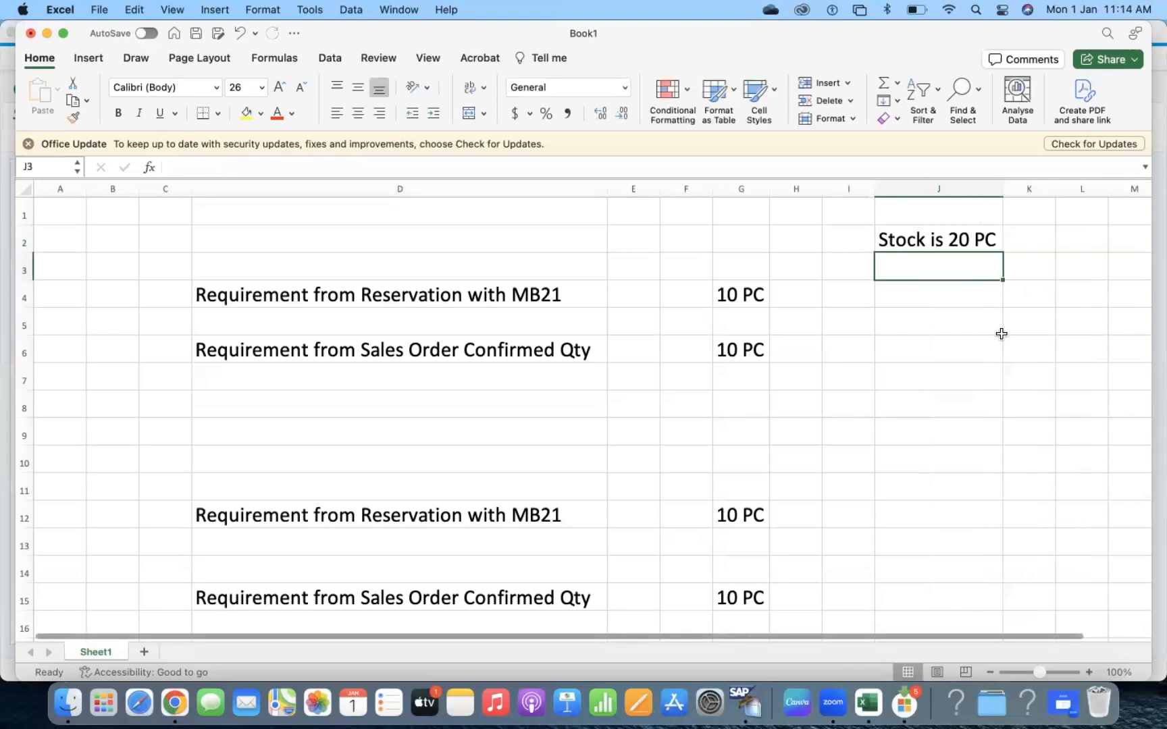
{"action": "left_click", "coordinate": [972, 238]}
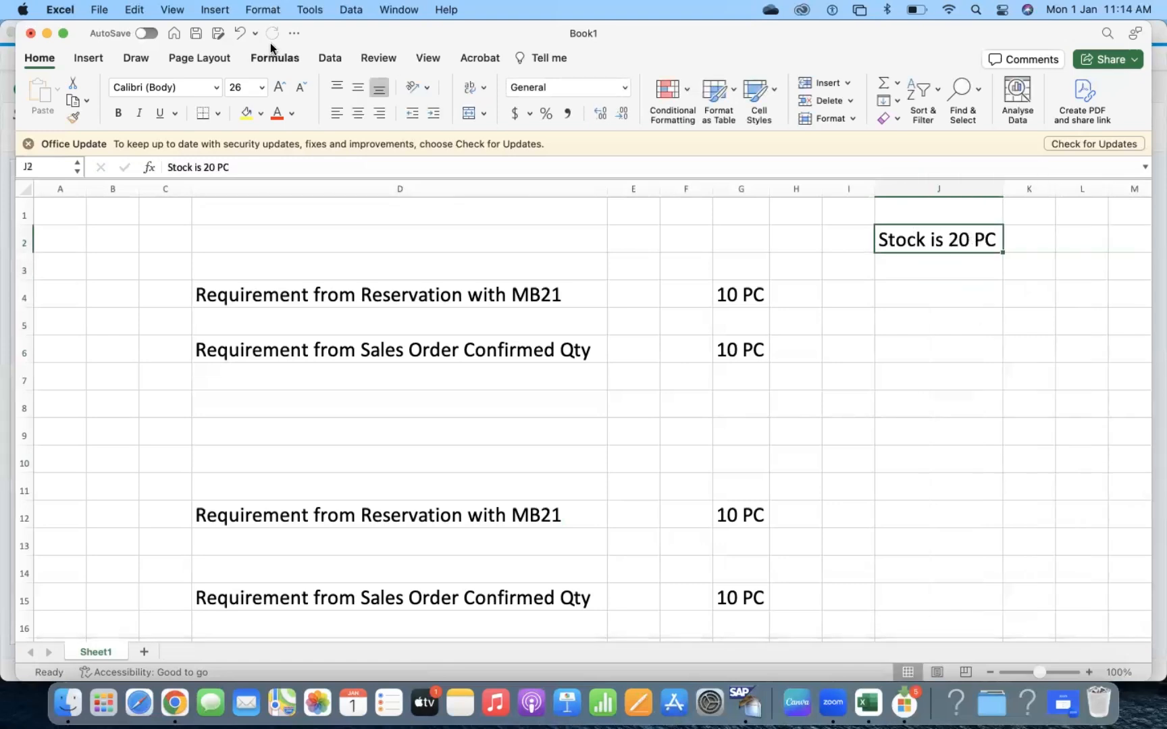
{"action": "left_click", "coordinate": [246, 112]}
{"action": "left_click", "coordinate": [256, 292]}
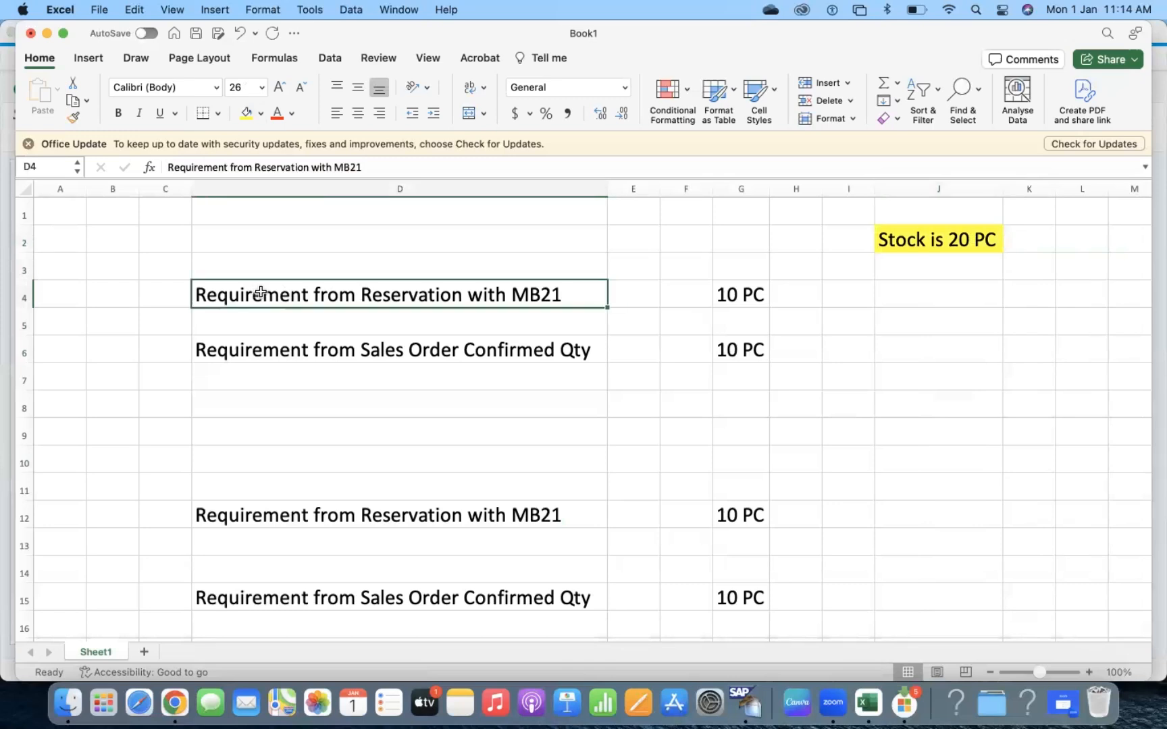
{"action": "left_click", "coordinate": [731, 290]}
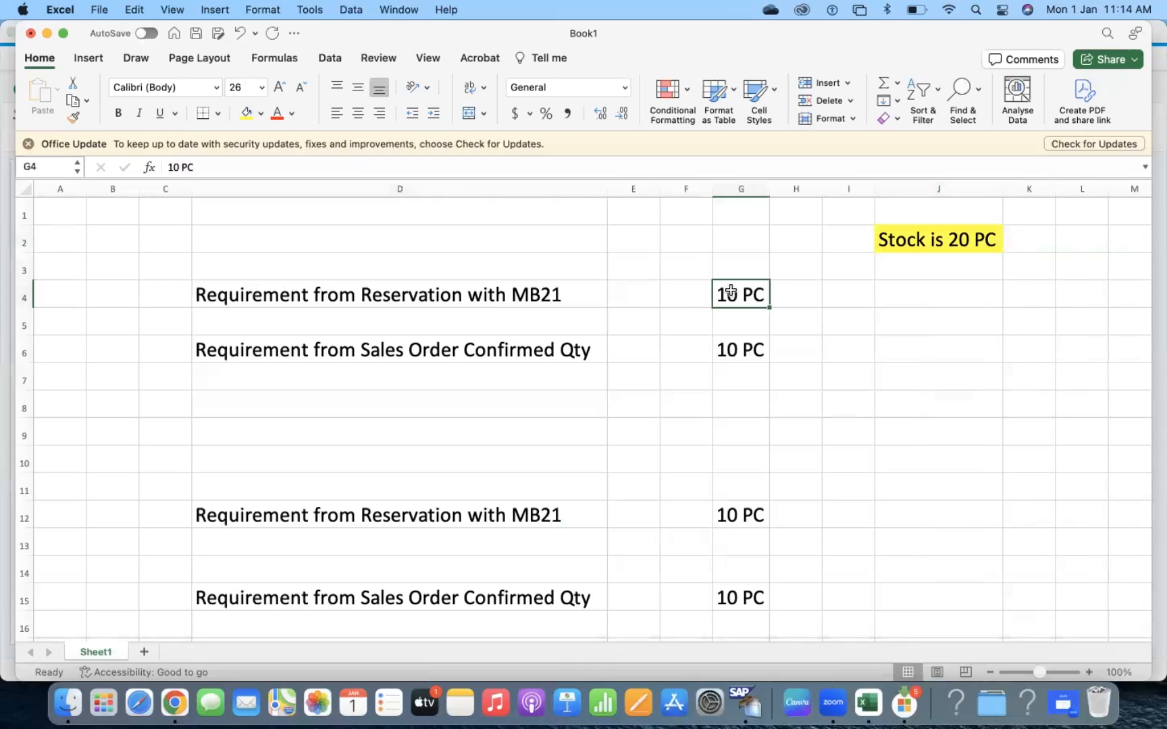
{"action": "left_click", "coordinate": [297, 344]}
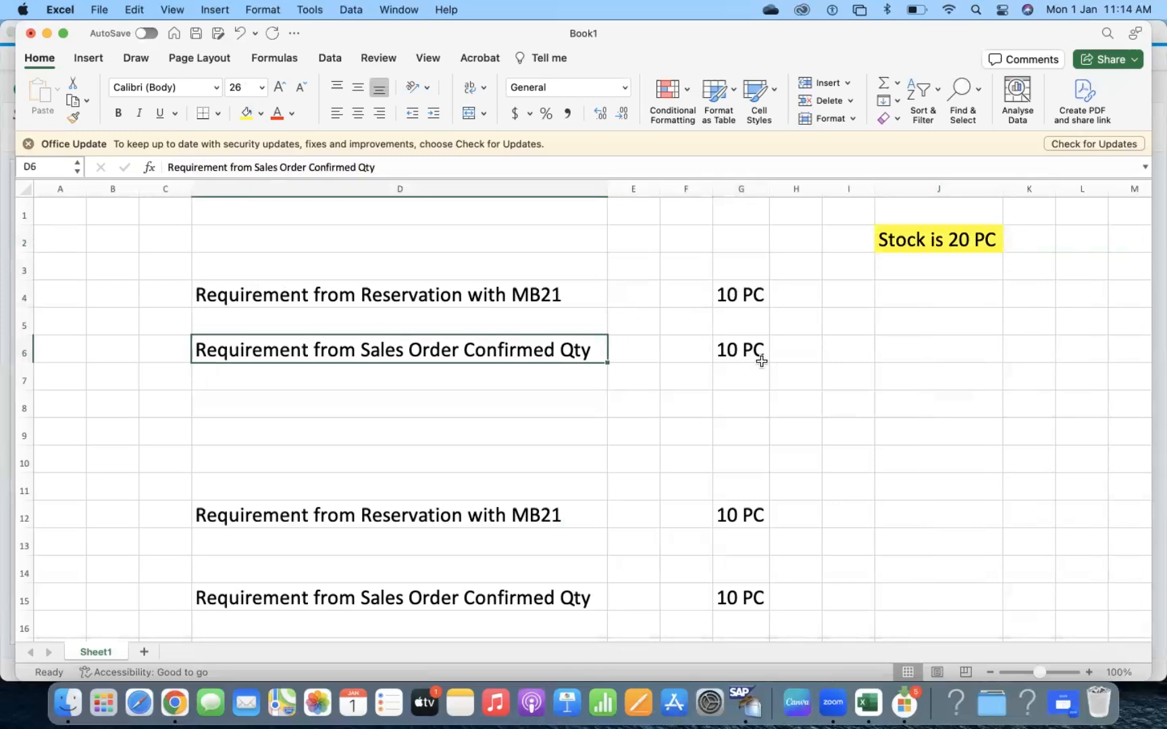
Step: Enter the note "Goods Issue for CC/Production Order" in J7
{"action": "left_click", "coordinate": [743, 347]}
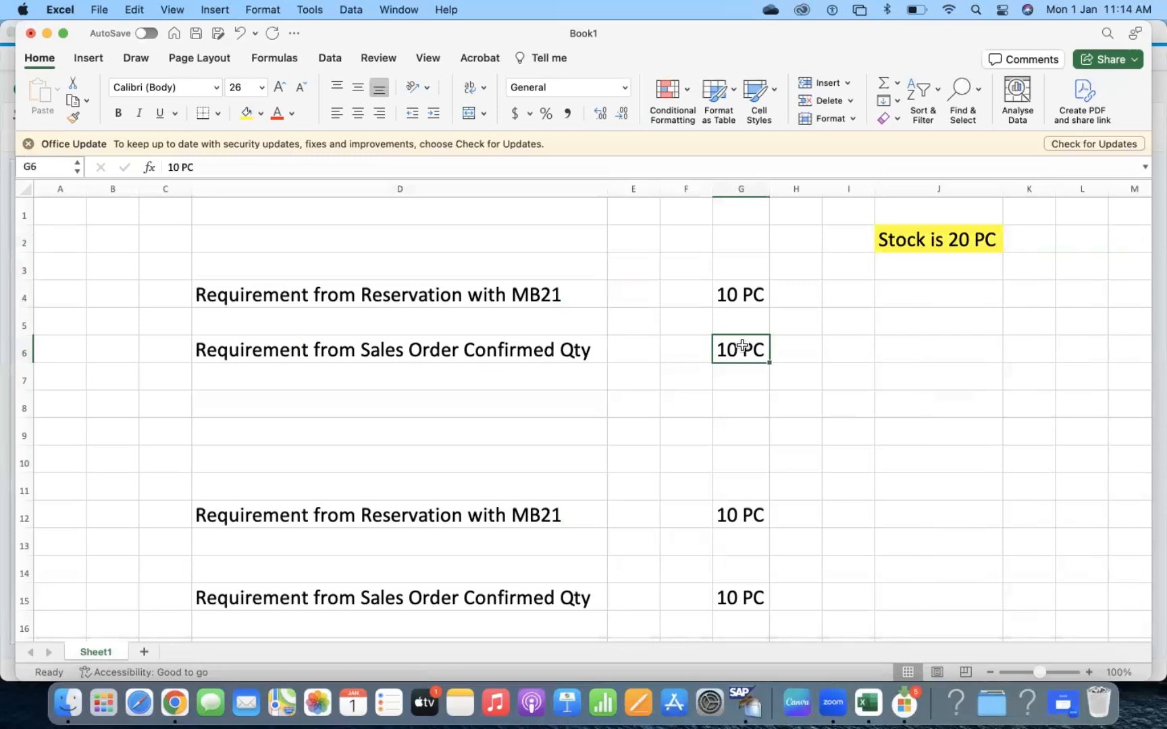
{"action": "left_click", "coordinate": [898, 380]}
{"action": "type", "text": "Goods iSSU"}
{"action": "key", "text": "BackSpace"}
{"action": "key", "text": "BackSpace"}
{"action": "key", "text": "BackSpace"}
{"action": "type", "text": "ssue ff"}
{"action": "key", "text": "BackSpace"}
{"action": "type", "text": "or C"}
{"action": "type", "text": "C/Pro"}
{"action": "type", "text": "dux"}
{"action": "key", "text": "BackSpace"}
{"action": "type", "text": "ction Or"}
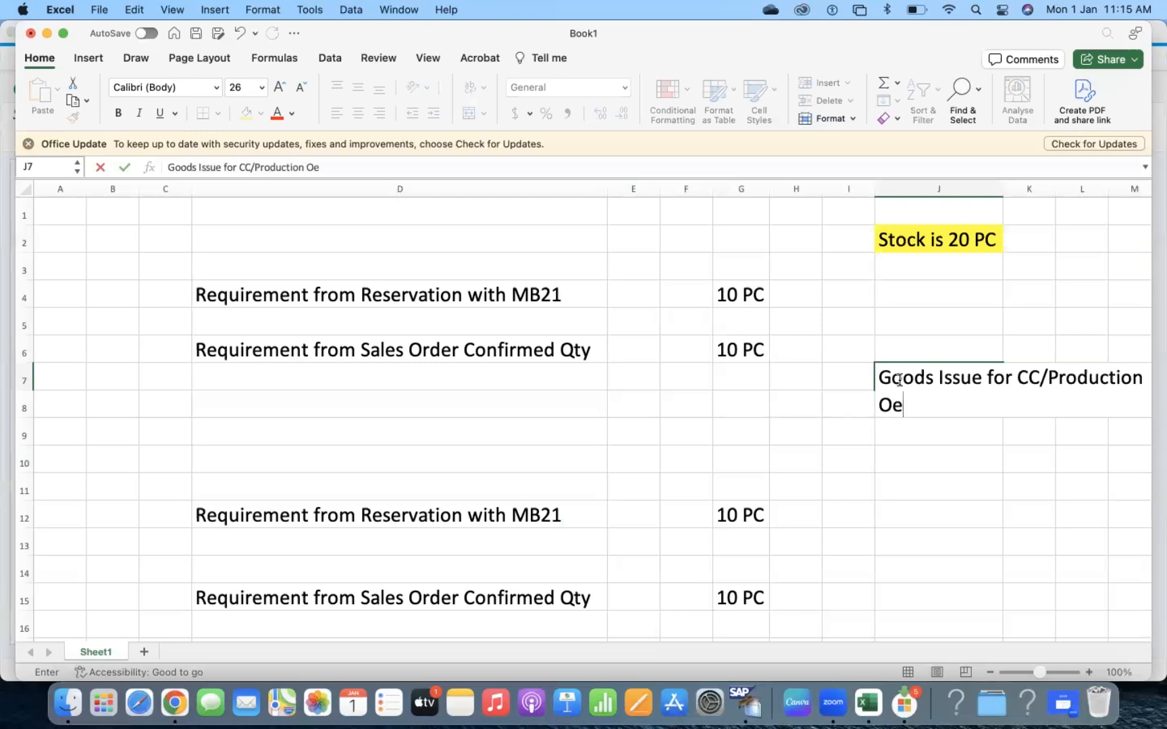
{"action": "type", "text": "de"}
{"action": "key", "text": "Return"}
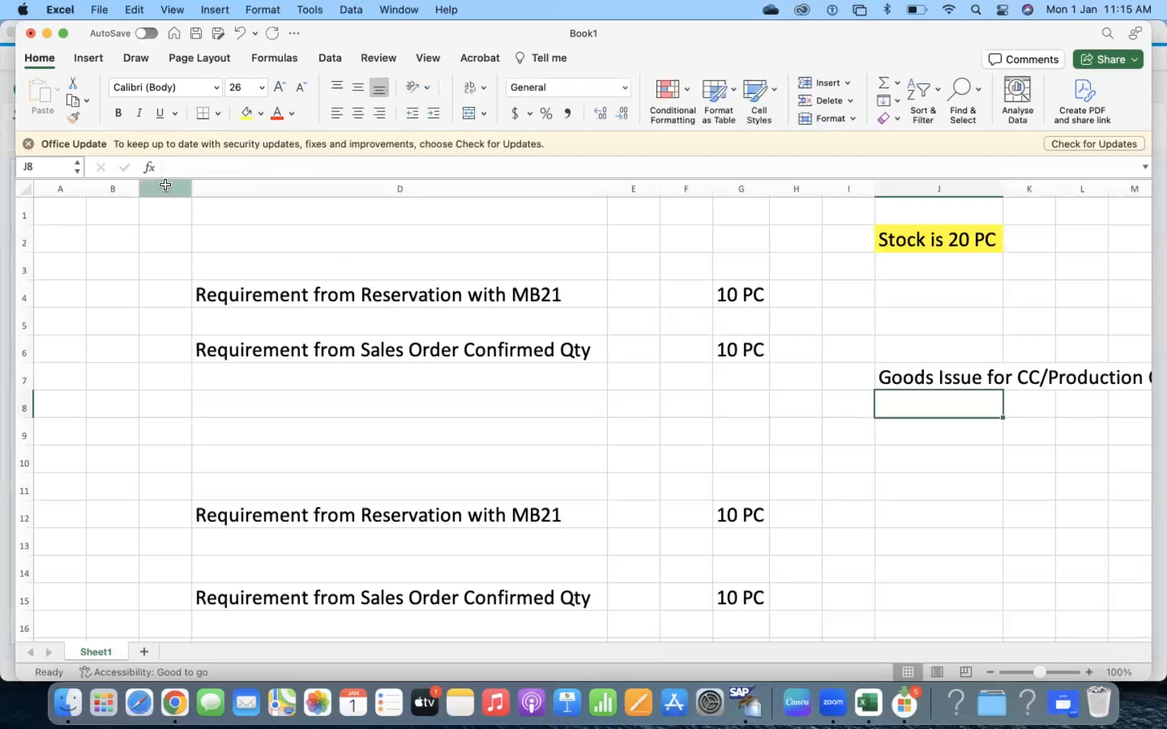
Step: Delete the blank columns A to C in front of the requirement texts
{"action": "left_click_drag", "start_coordinate": [166, 189], "coordinate": [13, 215]}
{"action": "key", "text": "super+minus"}
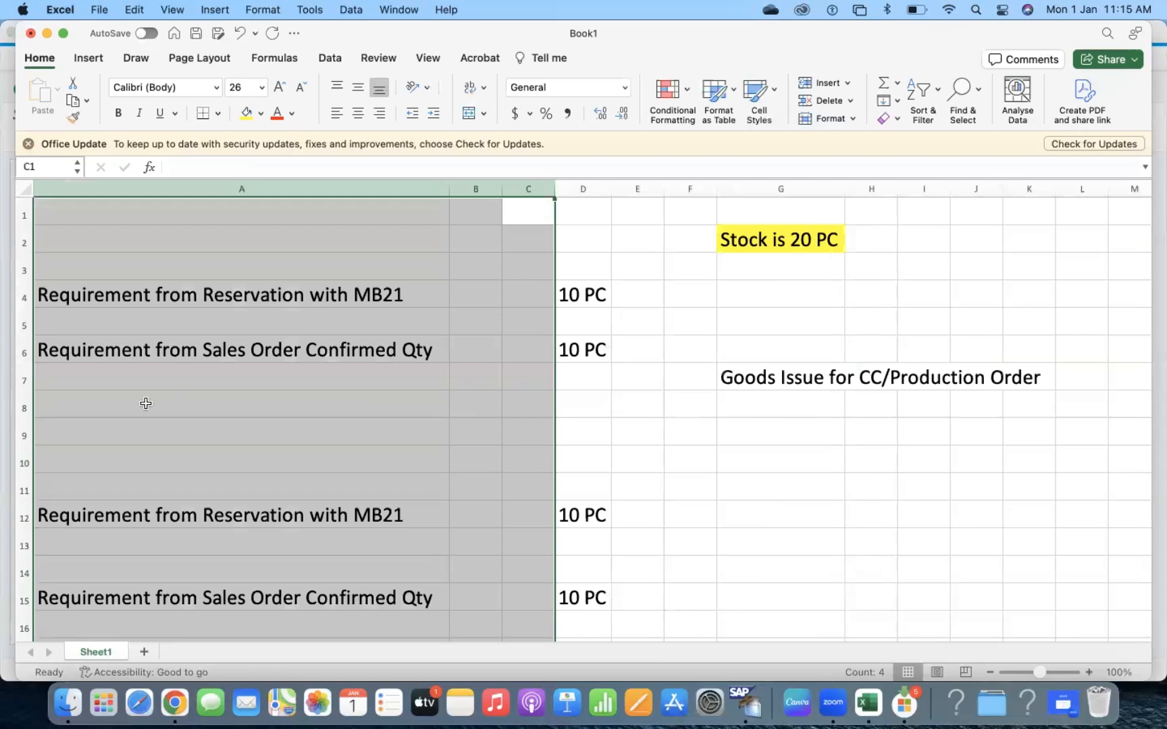
{"action": "left_click", "coordinate": [117, 442]}
Step: Add the bold heading "Case 1" in A2 with a light green fill
{"action": "left_click", "coordinate": [68, 241]}
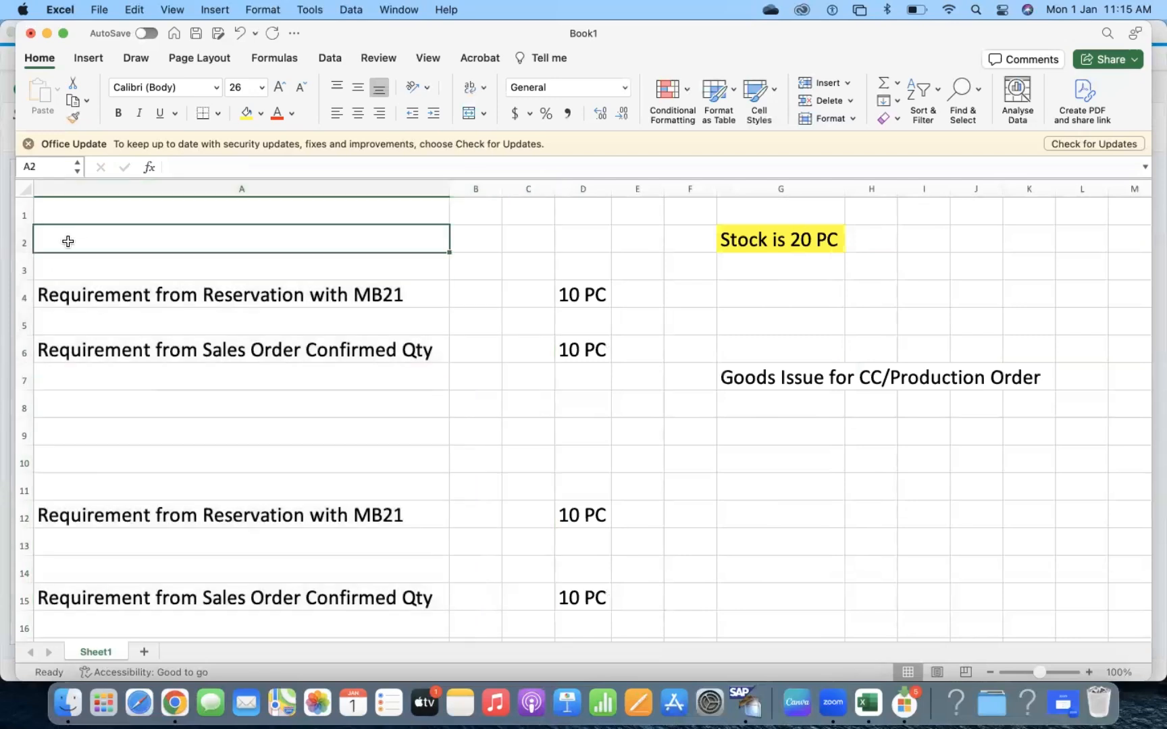
{"action": "key", "text": "super+b"}
{"action": "type", "text": "C"}
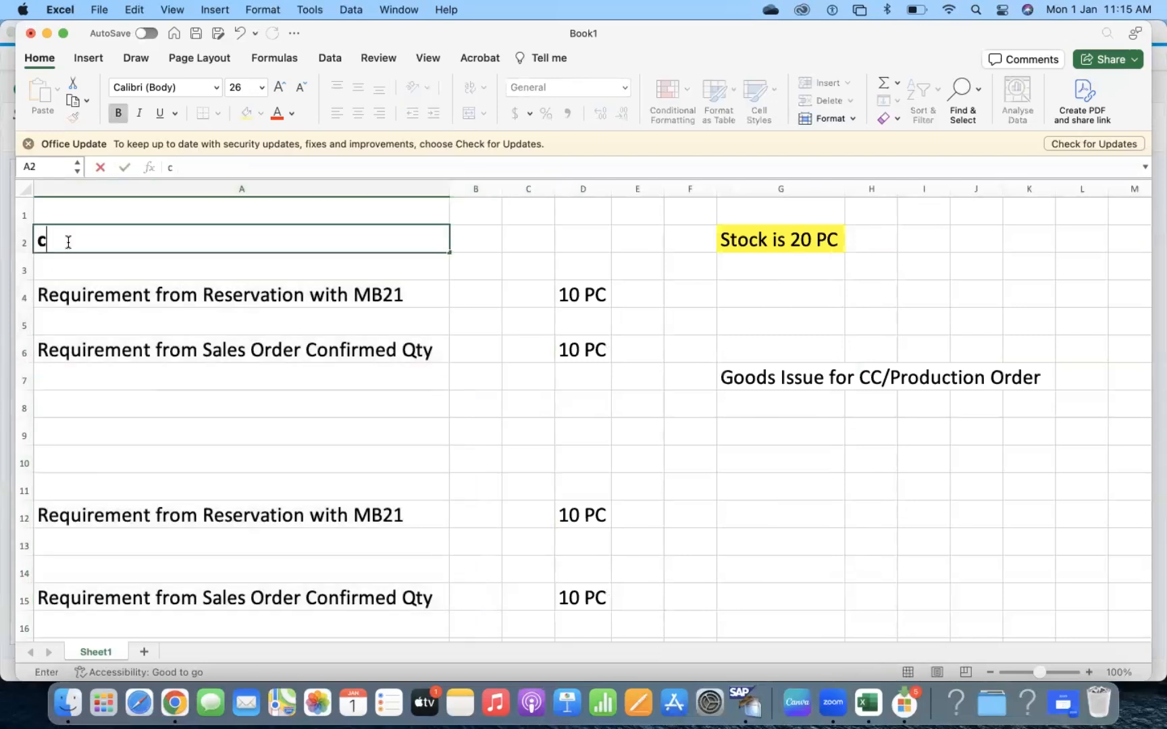
{"action": "type", "text": "ase 1"}
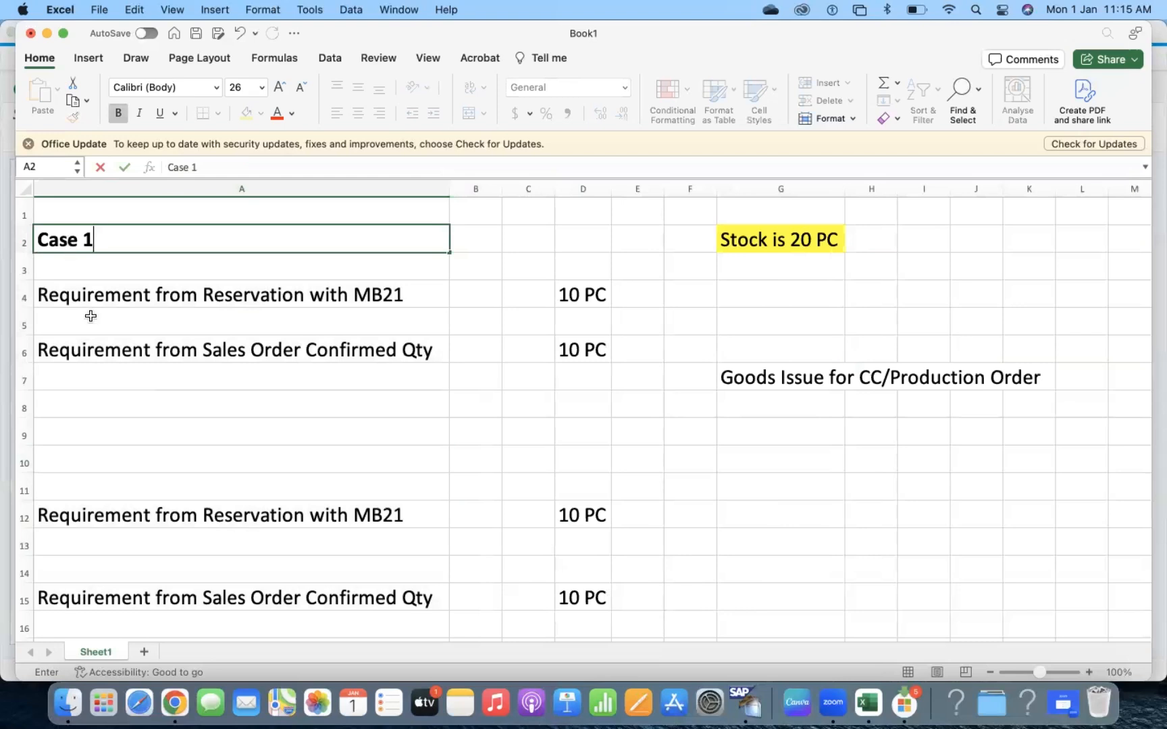
{"action": "left_click", "coordinate": [92, 316]}
{"action": "left_click", "coordinate": [93, 241]}
{"action": "left_click", "coordinate": [260, 113]}
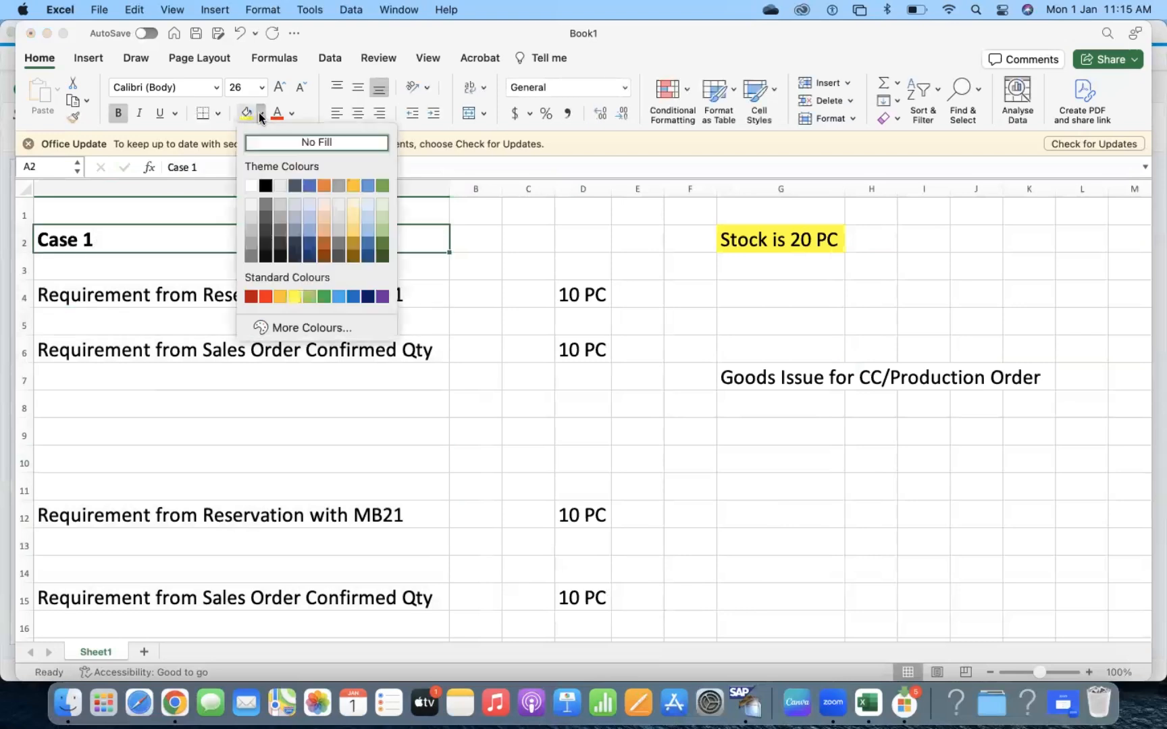
{"action": "left_click", "coordinate": [309, 295]}
{"action": "left_click", "coordinate": [263, 427]}
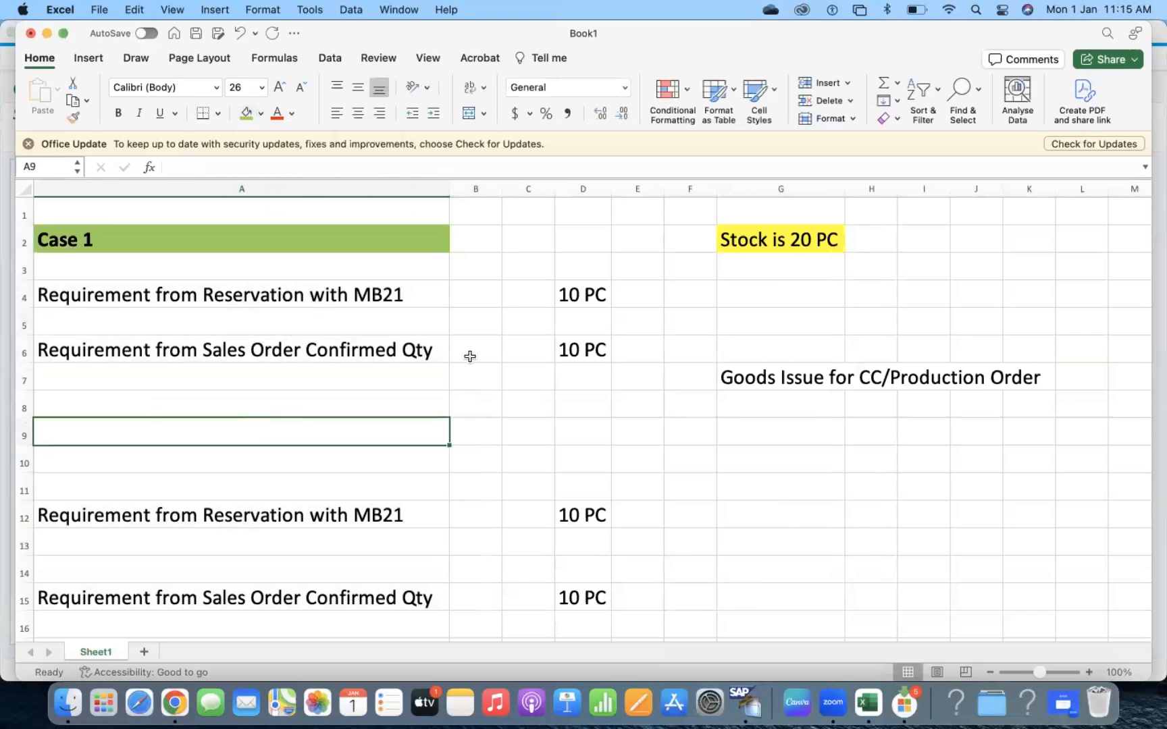
{"action": "left_click", "coordinate": [793, 239]}
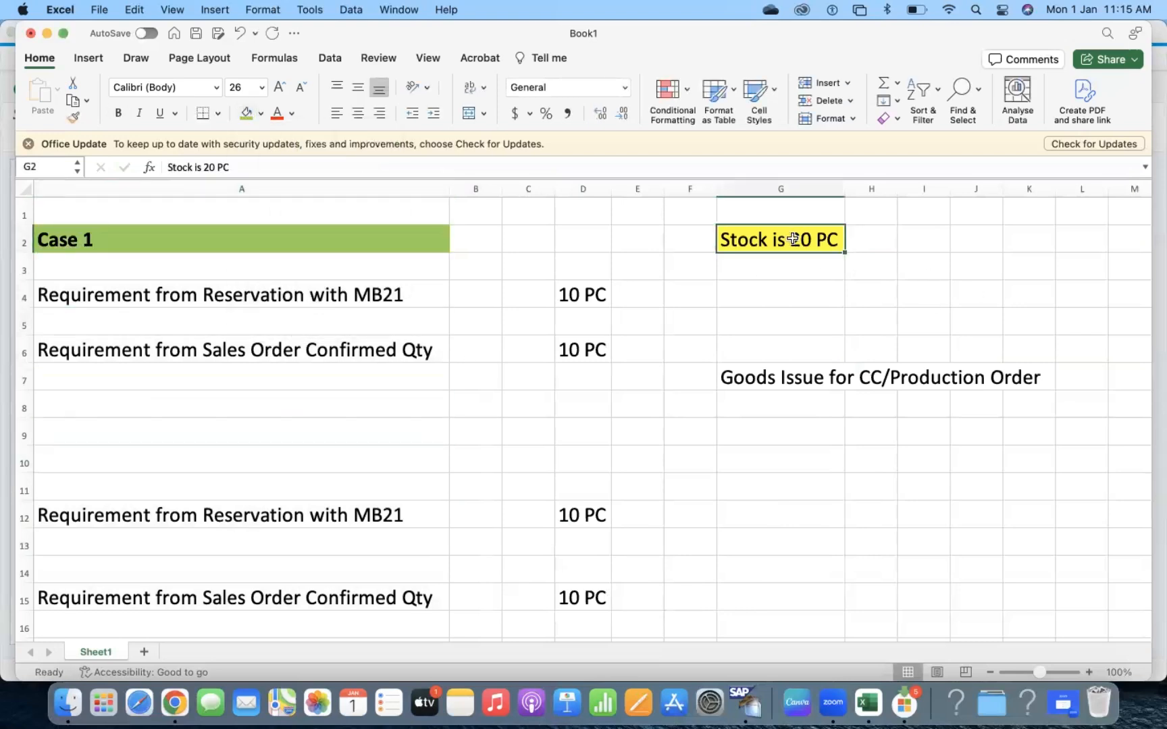
{"action": "left_click", "coordinate": [228, 300]}
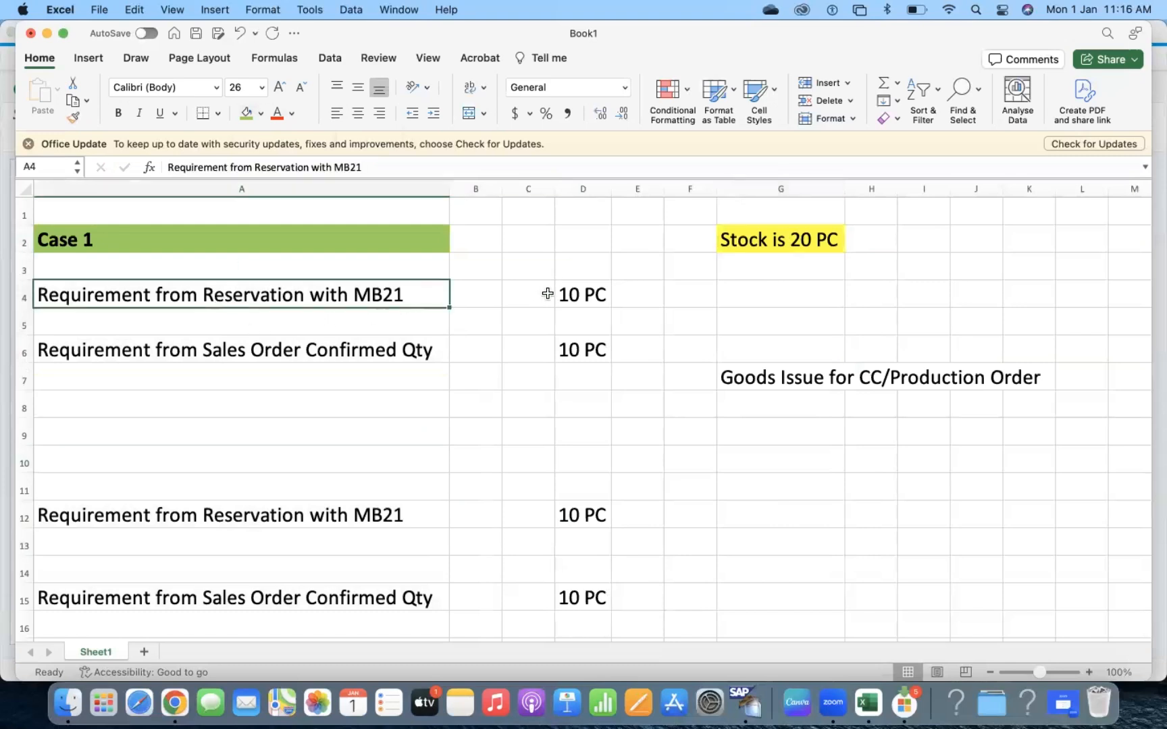
{"action": "left_click", "coordinate": [570, 294]}
{"action": "left_click", "coordinate": [154, 347]}
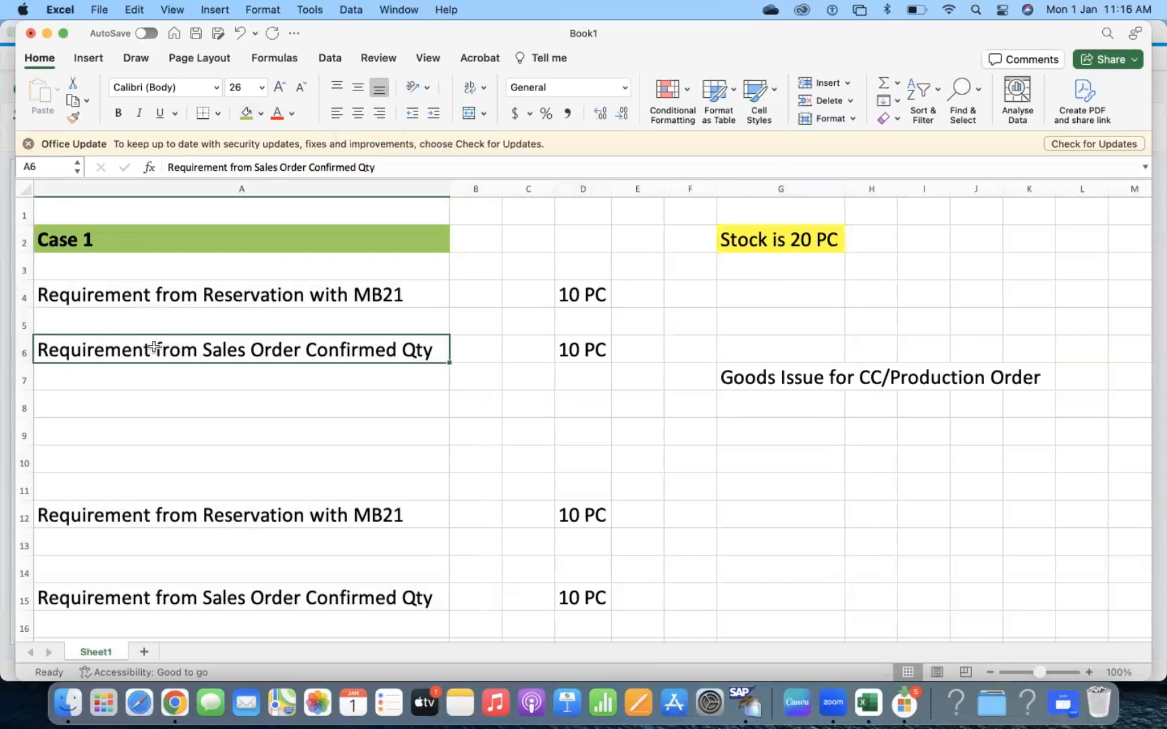
{"action": "left_click", "coordinate": [574, 350]}
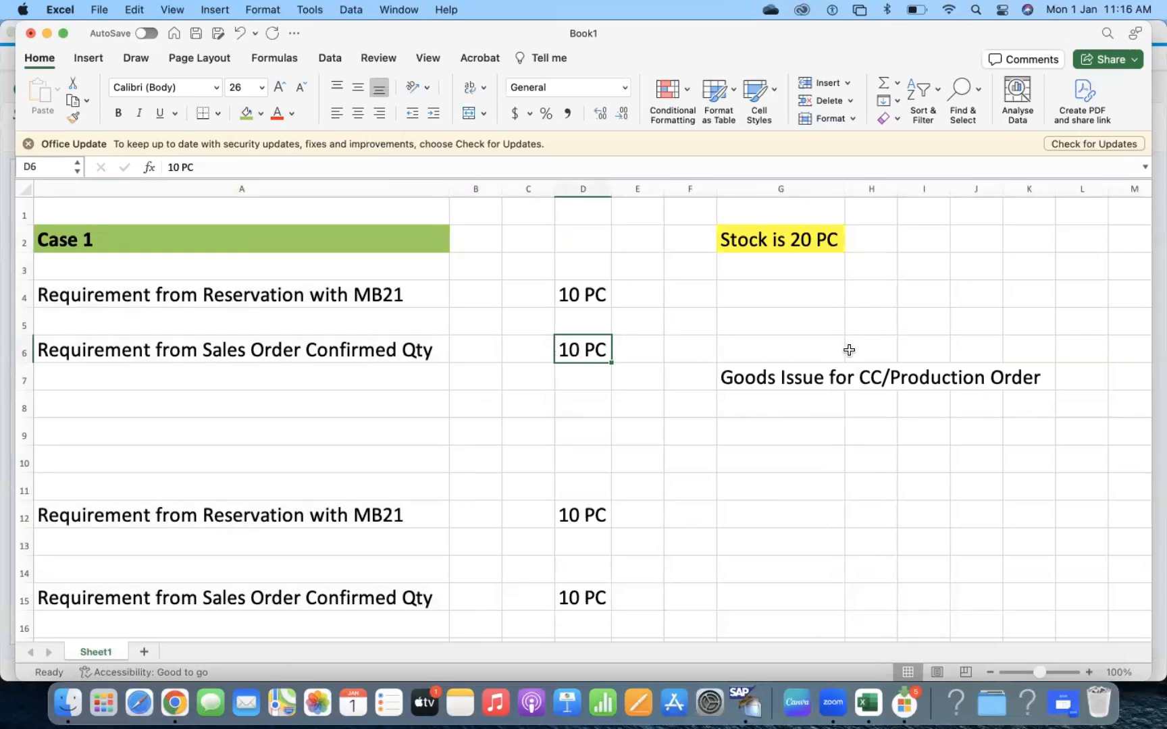
Step: Fit column G to its goods issue text and delete the blank columns E and C
{"action": "double_click", "coordinate": [845, 183]}
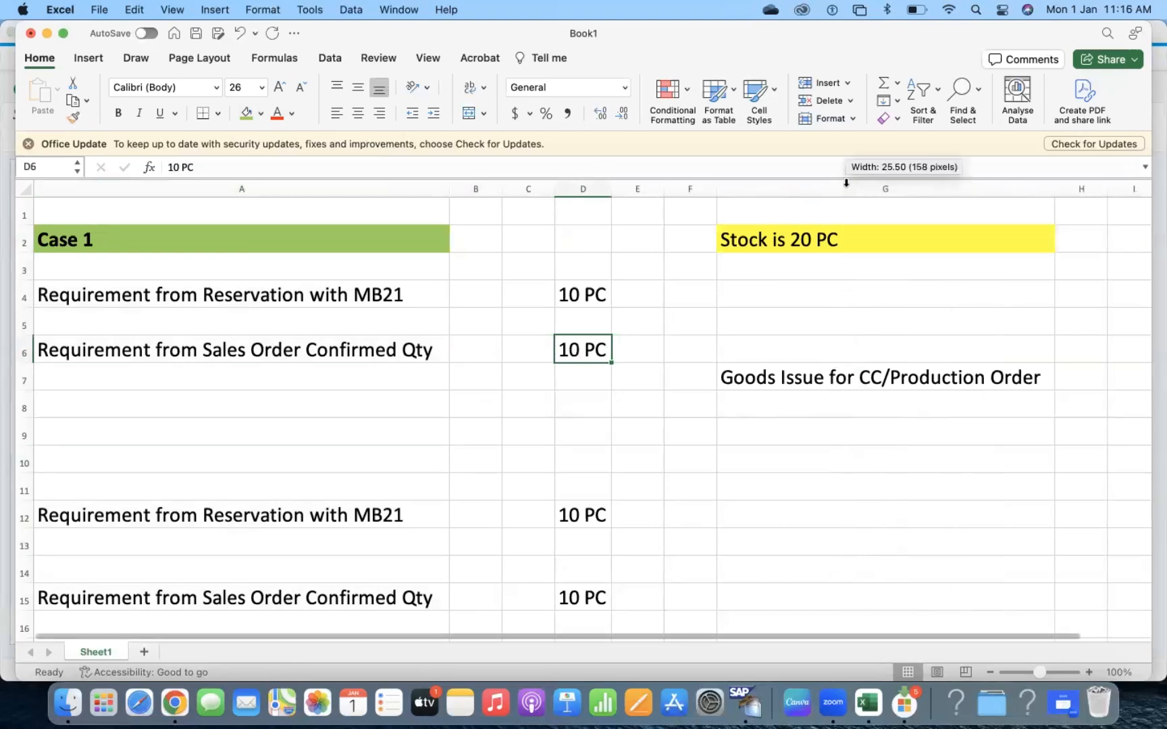
{"action": "left_click", "coordinate": [640, 182]}
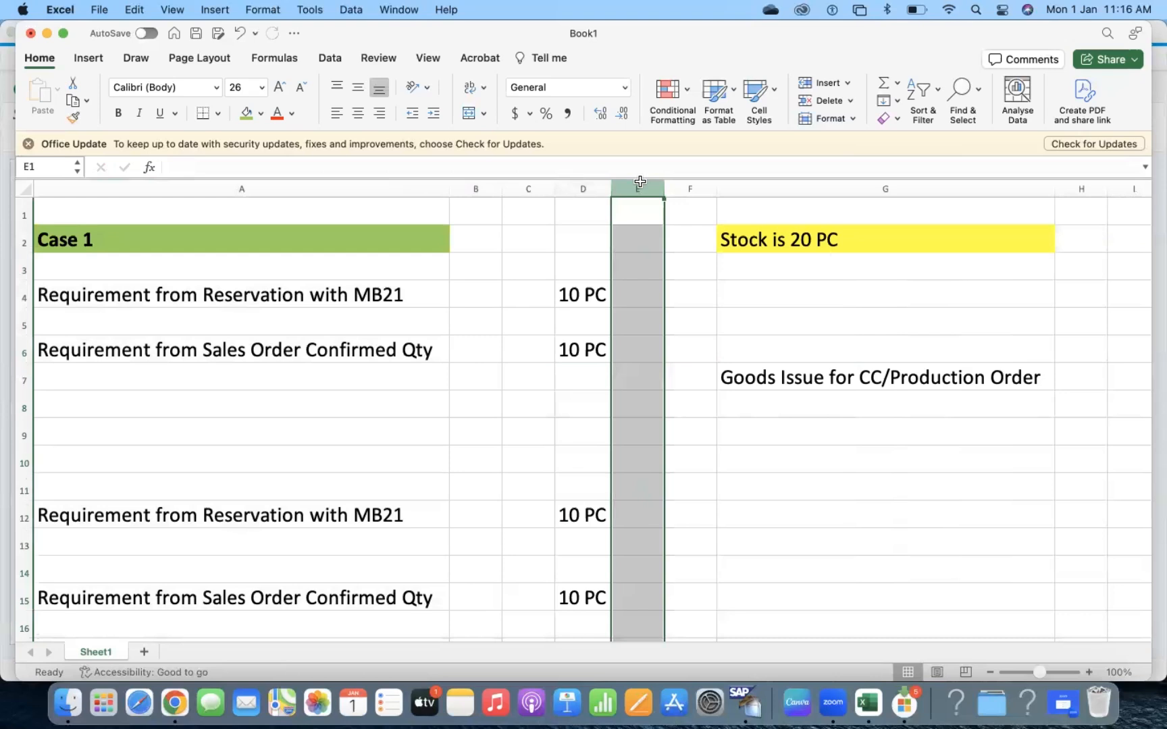
{"action": "key", "text": "super+minus"}
{"action": "left_click", "coordinate": [534, 186]}
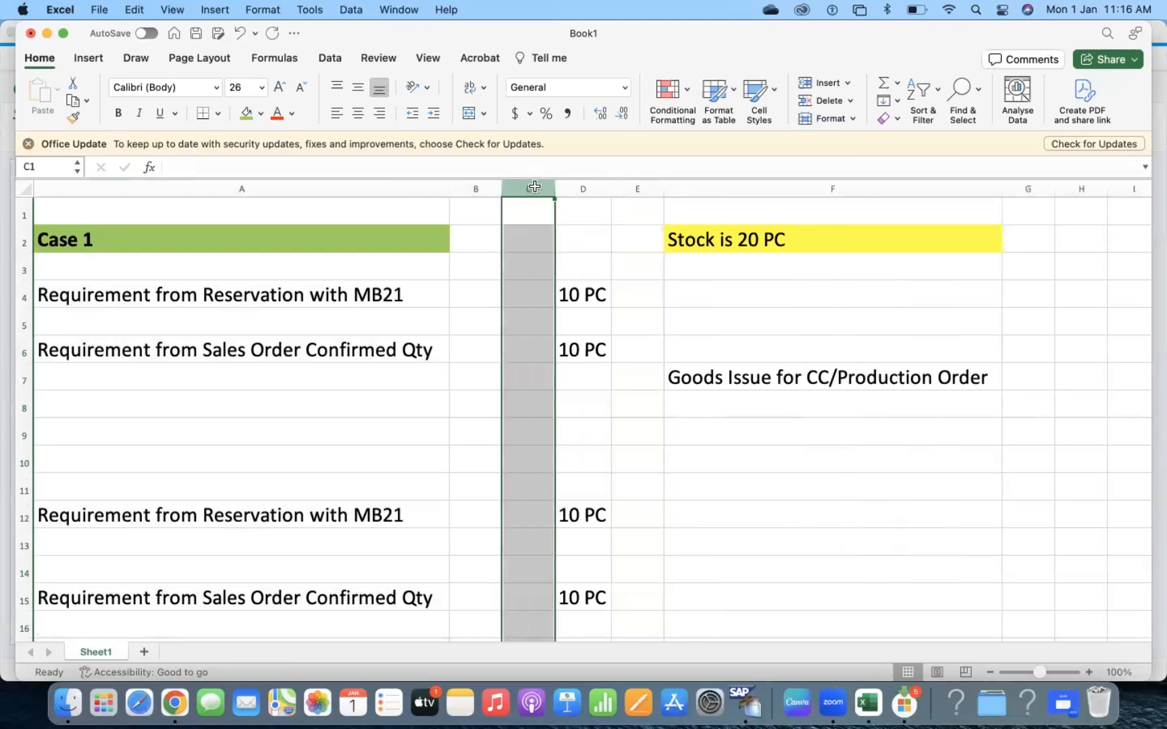
{"action": "key", "text": "super+minus"}
{"action": "left_click", "coordinate": [876, 398]}
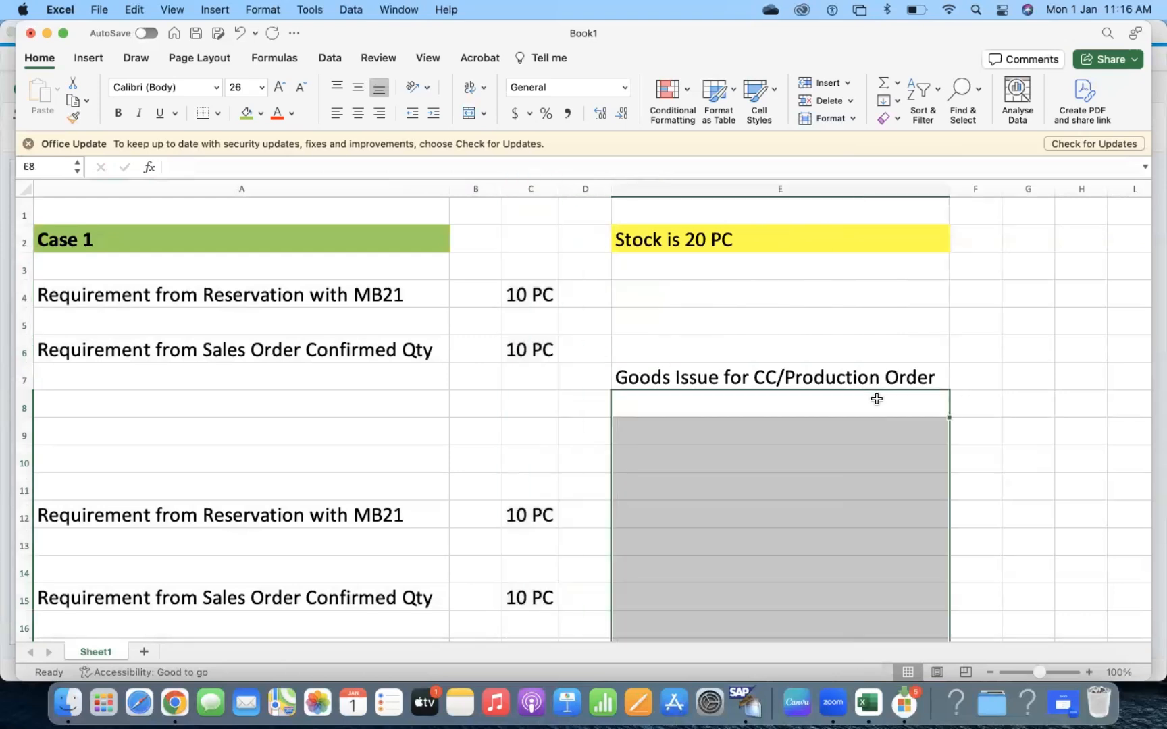
{"action": "type", "text": "S"}
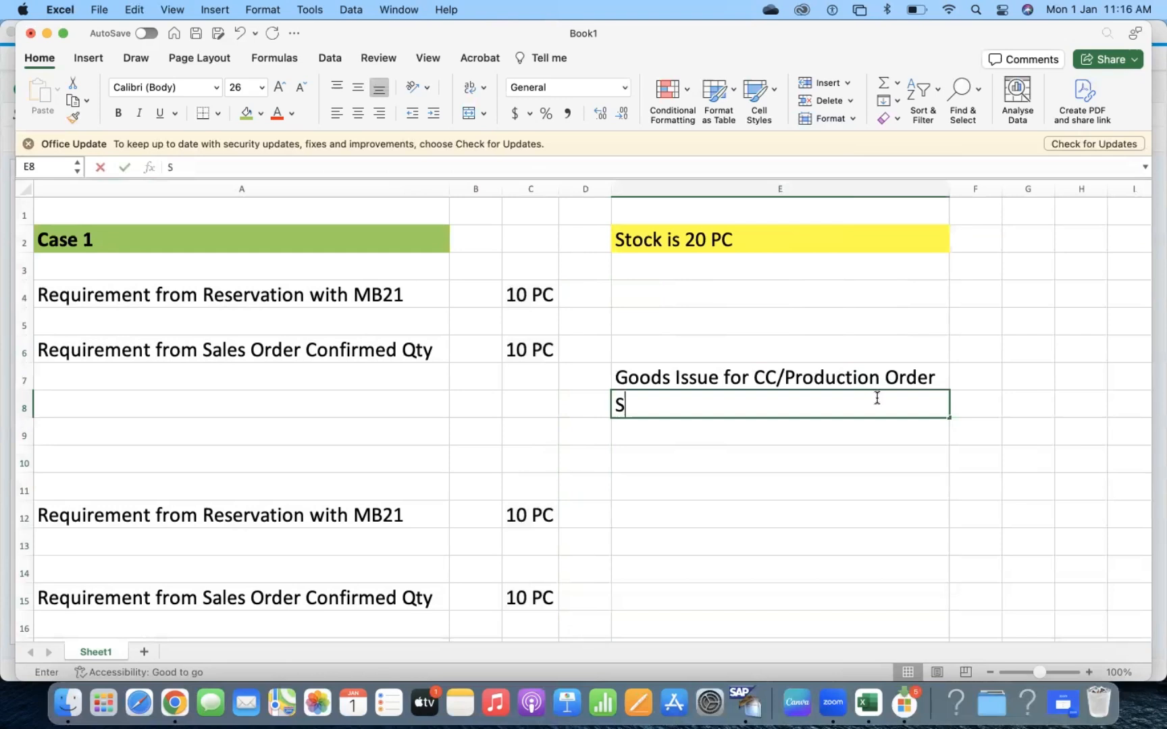
{"action": "type", "text": "yst"}
{"action": "key", "text": "BackSpace"}
{"action": "key", "text": "BackSpace"}
{"action": "key", "text": "BackSpace"}
{"action": "key", "text": "BackSpace"}
Step: Enter "Max 10 PC" in F7 beside the goods issue note and widen column F to fit it
{"action": "left_click", "coordinate": [976, 379]}
{"action": "type", "text": "Max 10 p"}
{"action": "key", "text": "BackSpace"}
{"action": "type", "text": "PX"}
{"action": "key", "text": "BackSpace"}
{"action": "type", "text": "x"}
{"action": "key", "text": "BackSpace"}
{"action": "type", "text": "X"}
{"action": "key", "text": "BackSpace"}
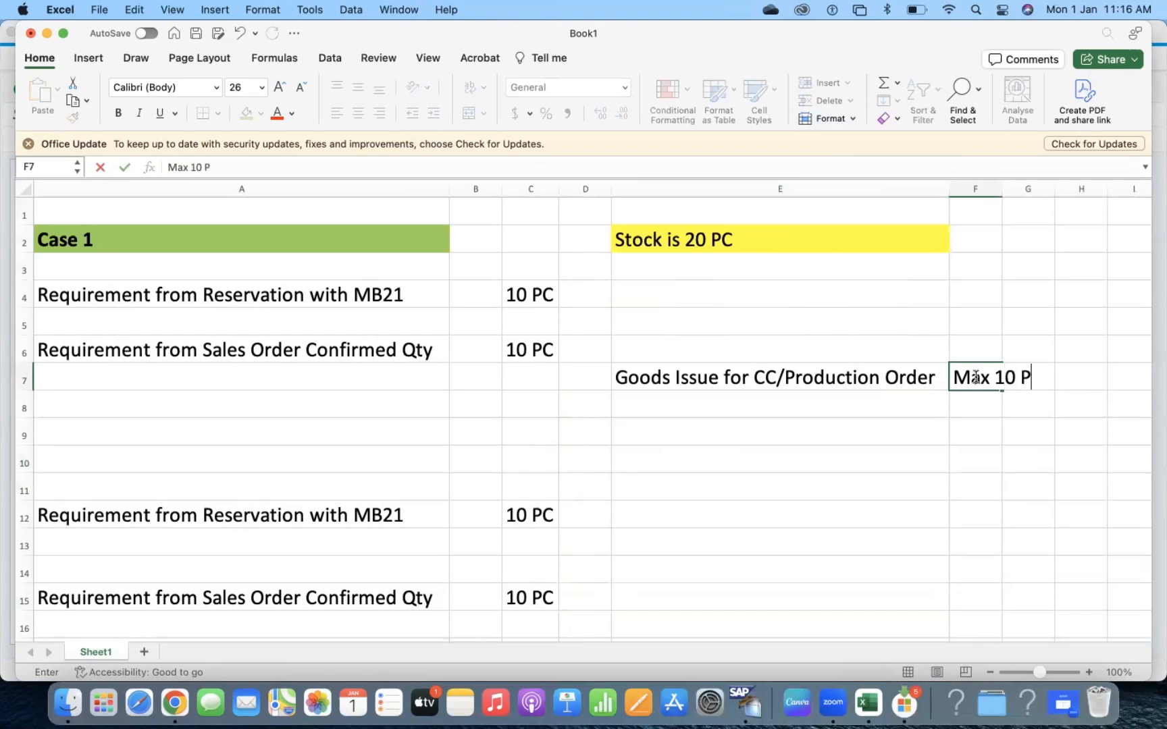
{"action": "type", "text": "C"}
{"action": "key", "text": "Return"}
{"action": "left_click_drag", "start_coordinate": [1002, 192], "coordinate": [1048, 192]}
Step: Fill the "Max 10 PC" cell F7 with light orange
{"action": "left_click", "coordinate": [993, 379]}
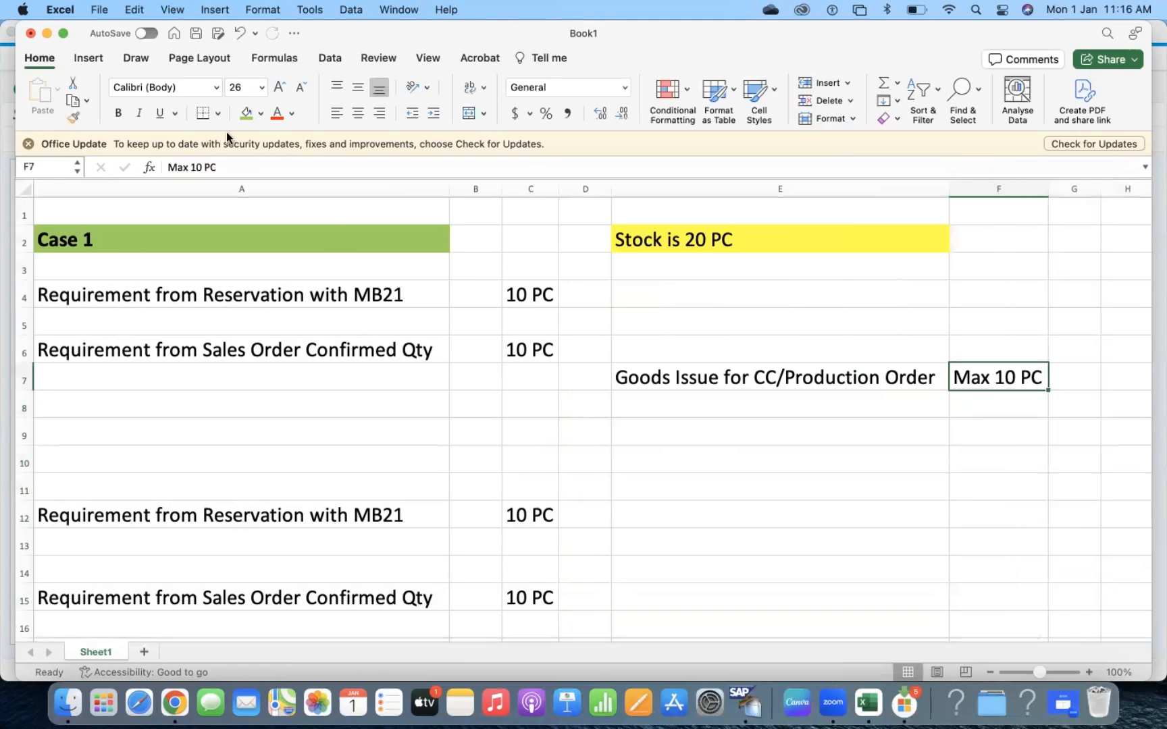
{"action": "left_click", "coordinate": [261, 115]}
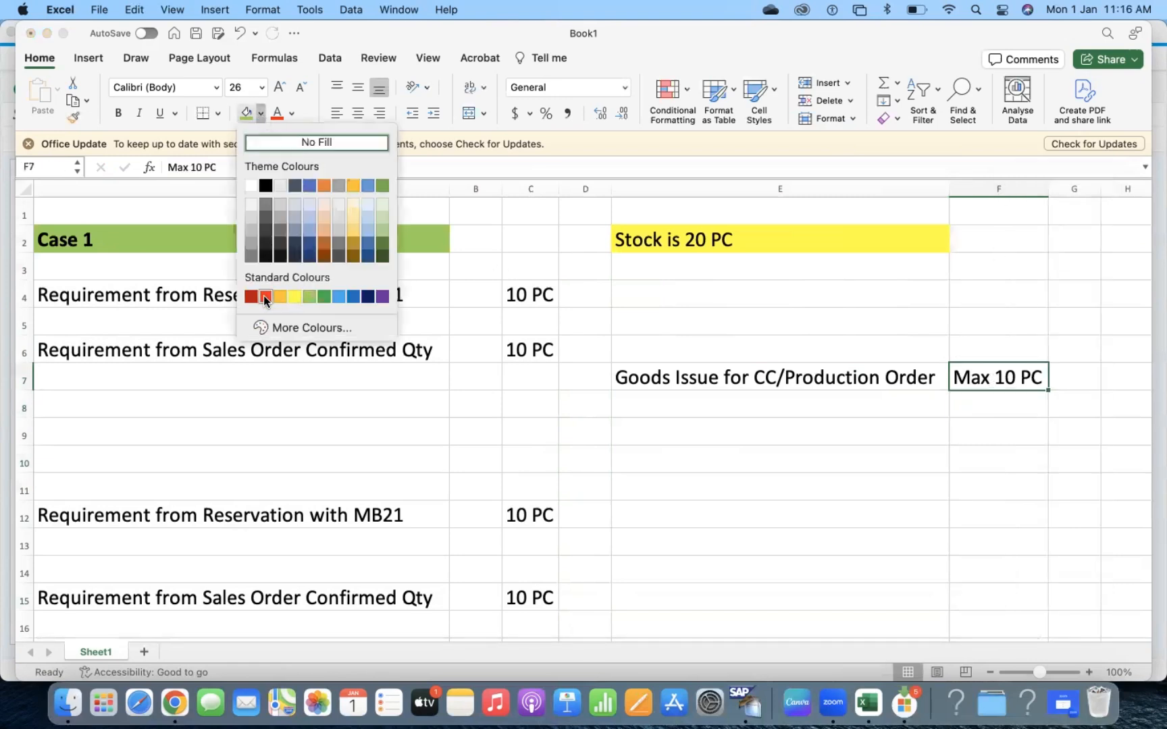
{"action": "left_click", "coordinate": [325, 233]}
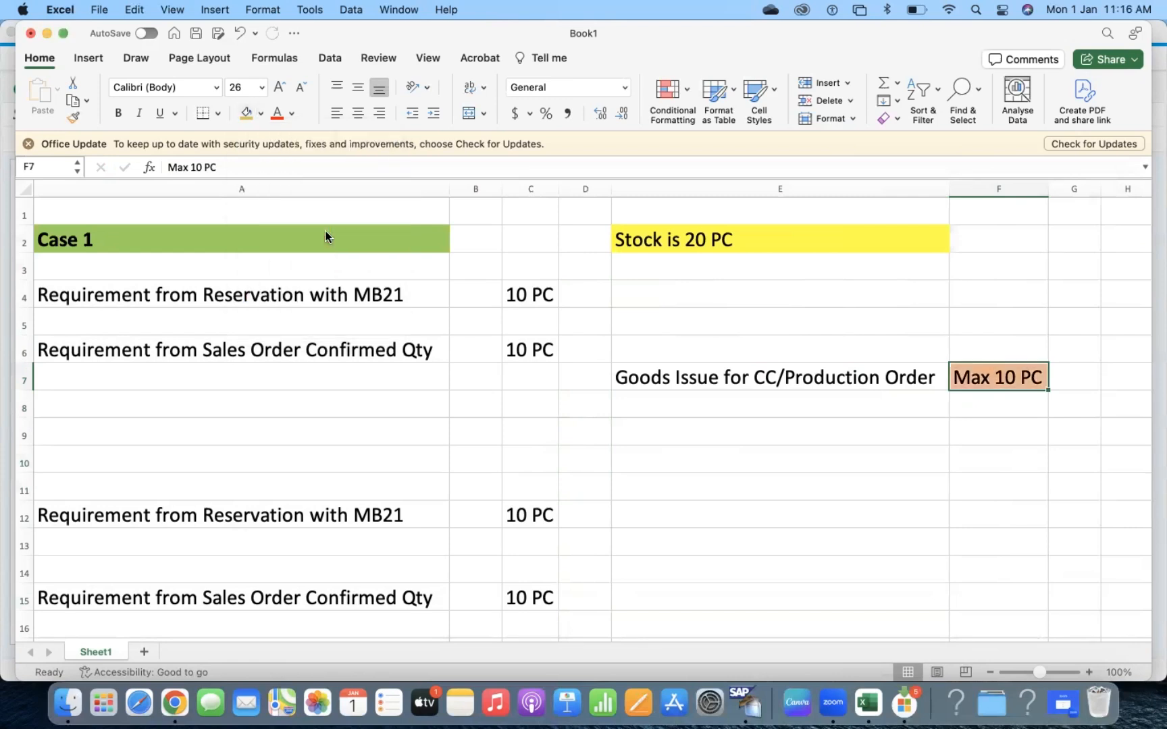
Step: Examine the Case 1 reservation and sales order requirement lines against the maximum goods issue quantity
{"action": "left_click_drag", "start_coordinate": [74, 350], "coordinate": [545, 346]}
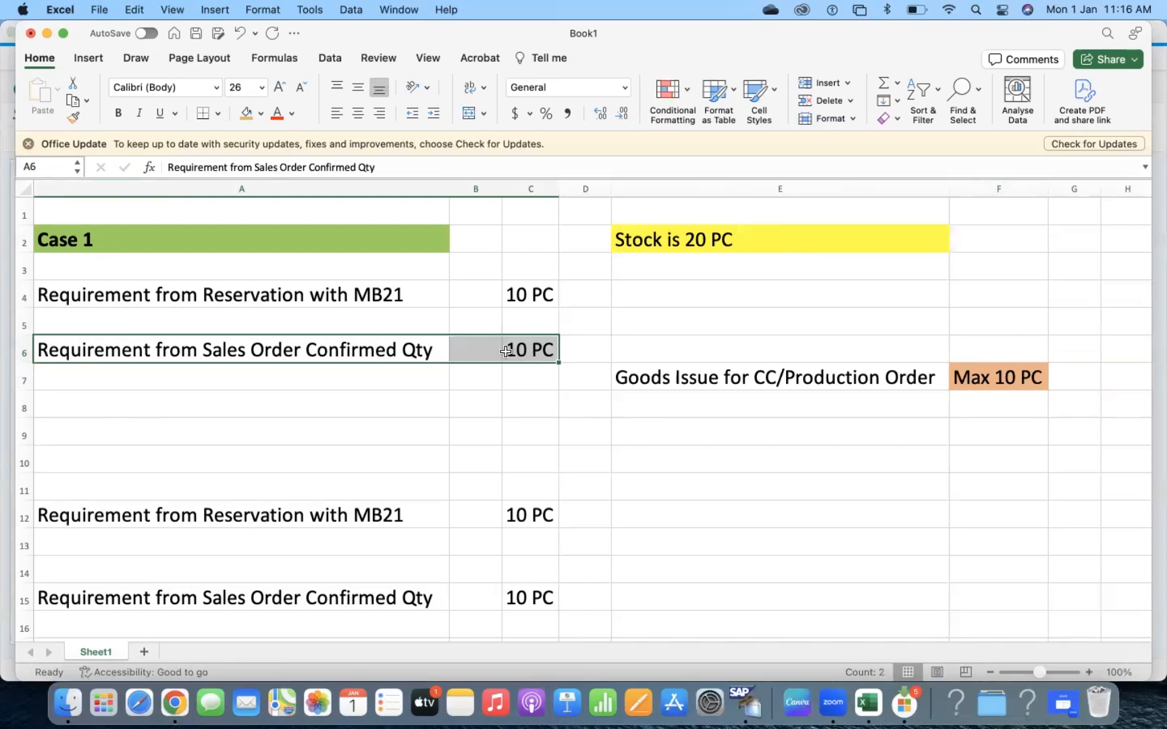
{"action": "left_click_drag", "start_coordinate": [279, 300], "coordinate": [544, 298]}
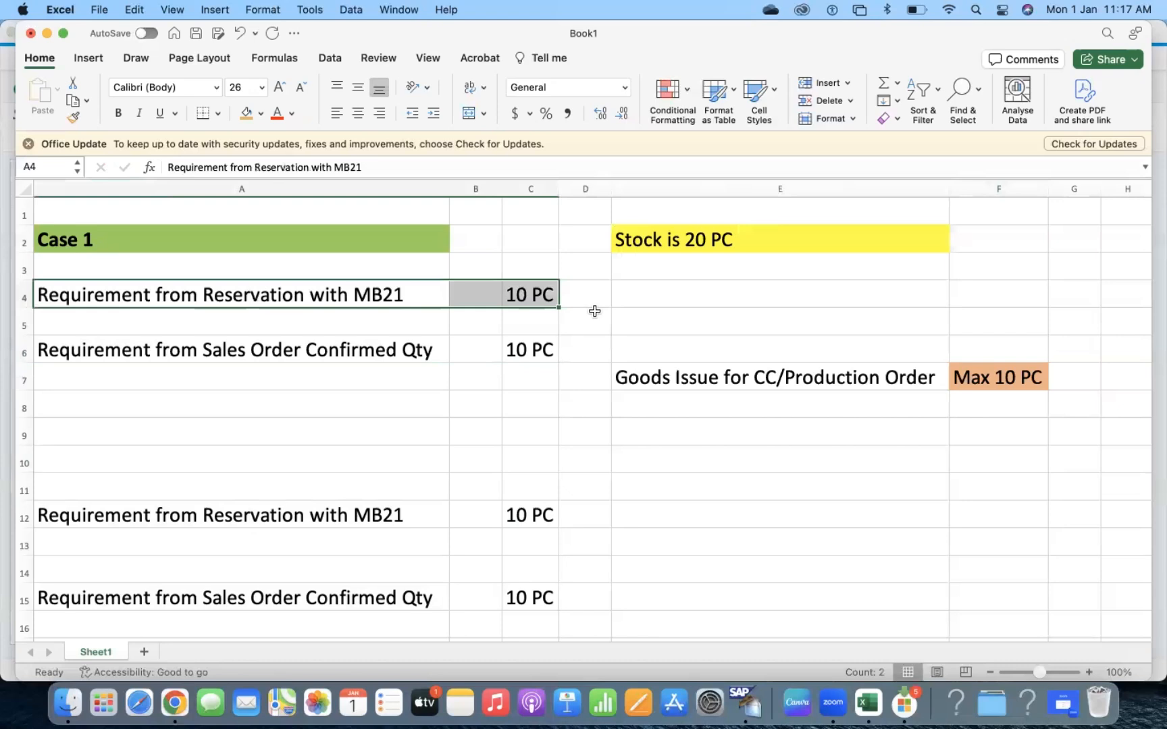
{"action": "left_click_drag", "start_coordinate": [293, 347], "coordinate": [530, 341]}
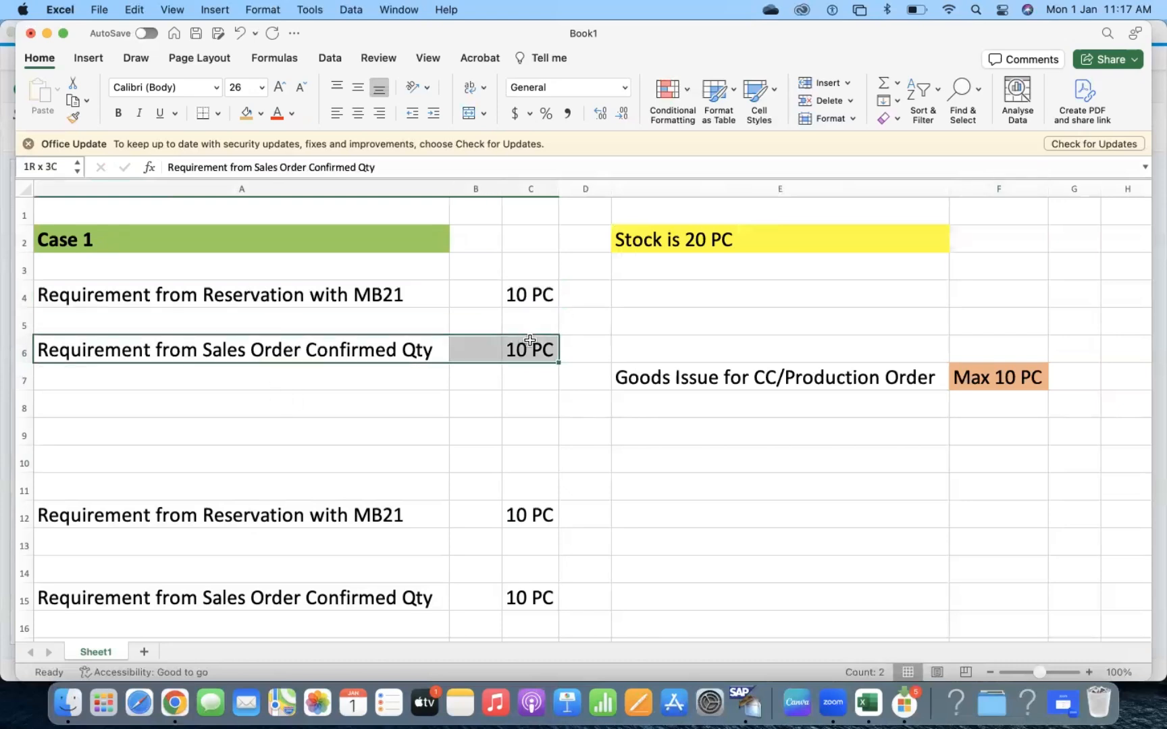
{"action": "left_click", "coordinate": [1006, 377]}
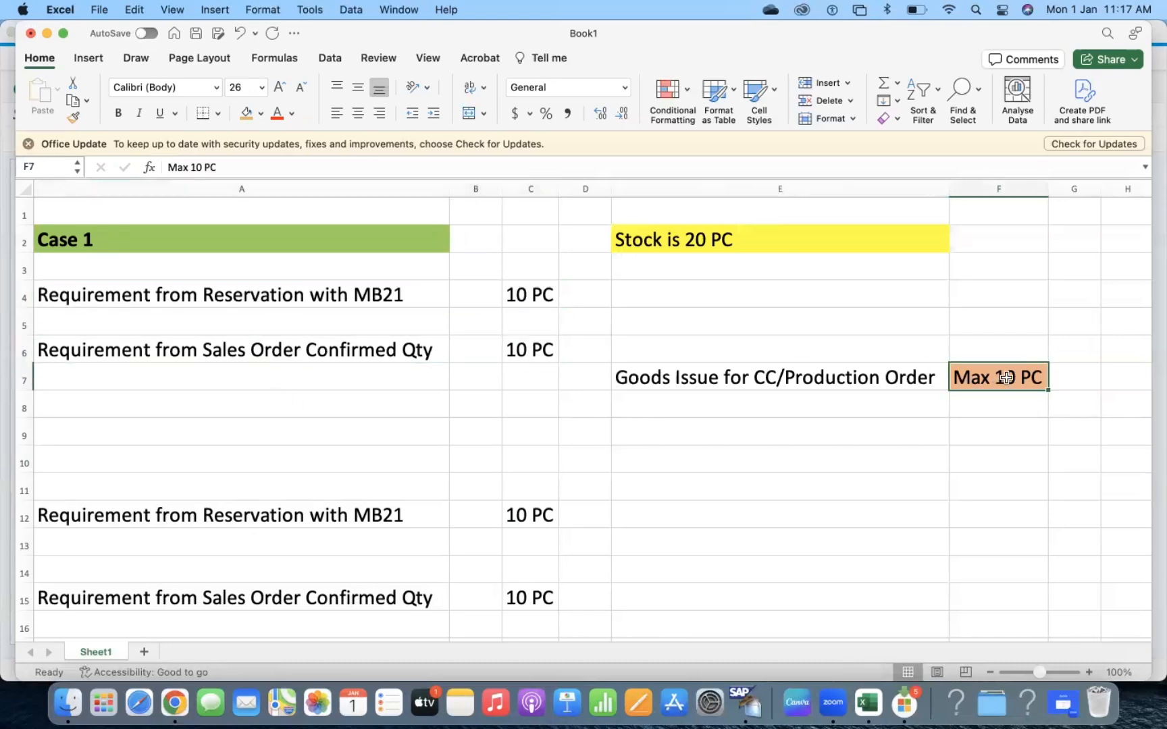
{"action": "left_click", "coordinate": [312, 346]}
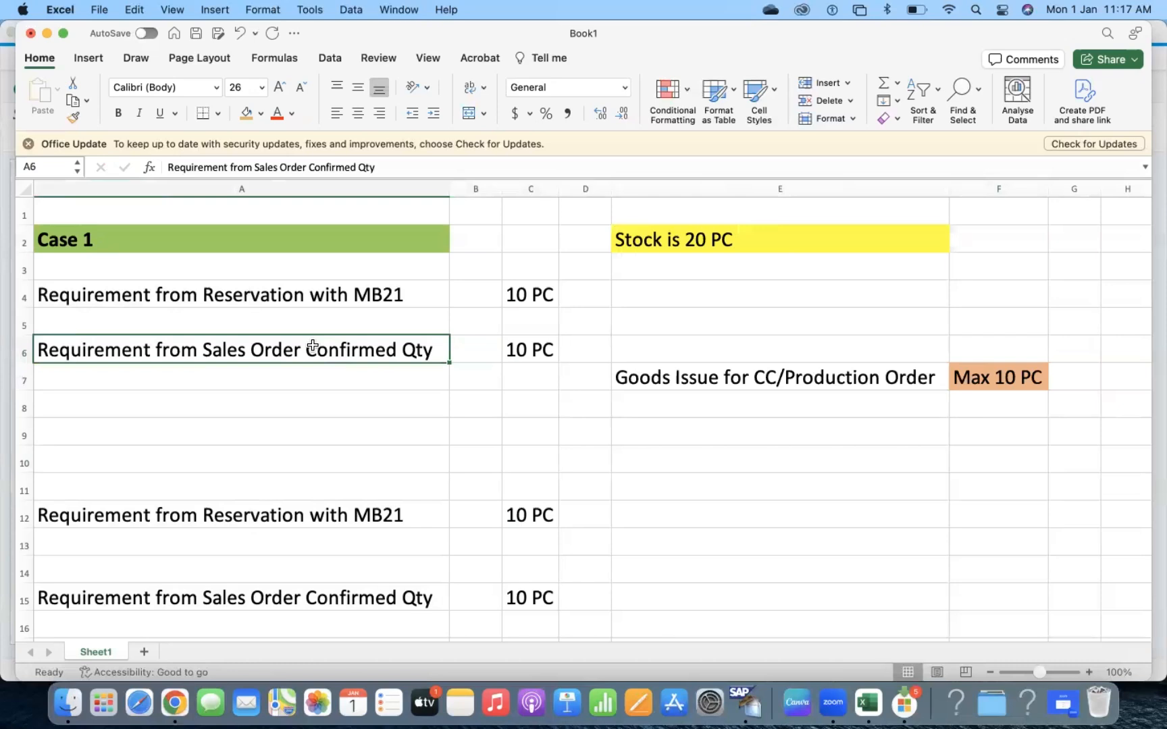
{"action": "left_click", "coordinate": [999, 378]}
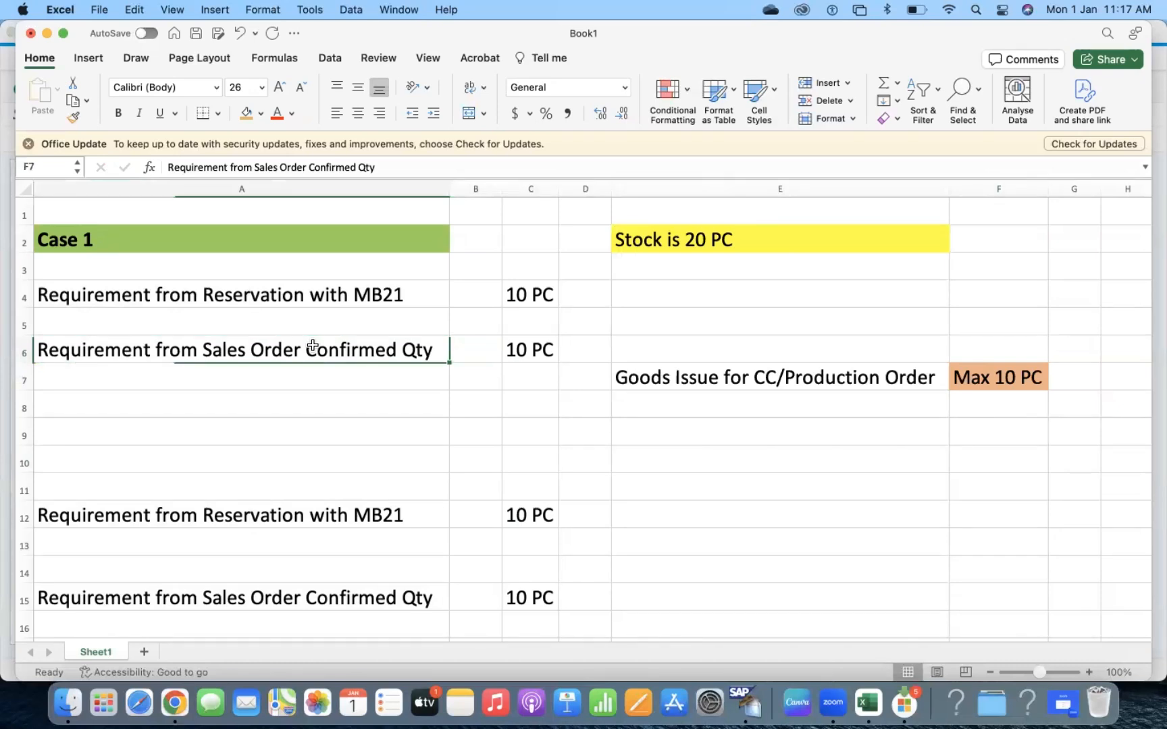
{"action": "left_click_drag", "start_coordinate": [188, 291], "coordinate": [520, 293]}
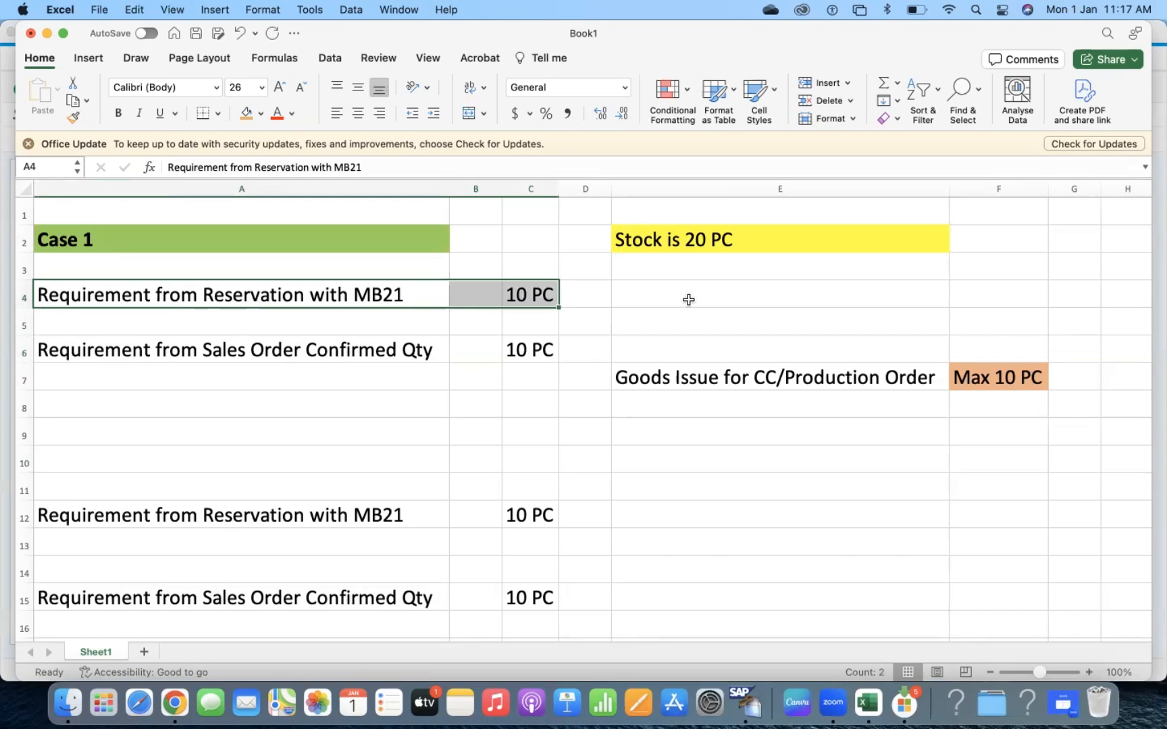
{"action": "left_click", "coordinate": [539, 299]}
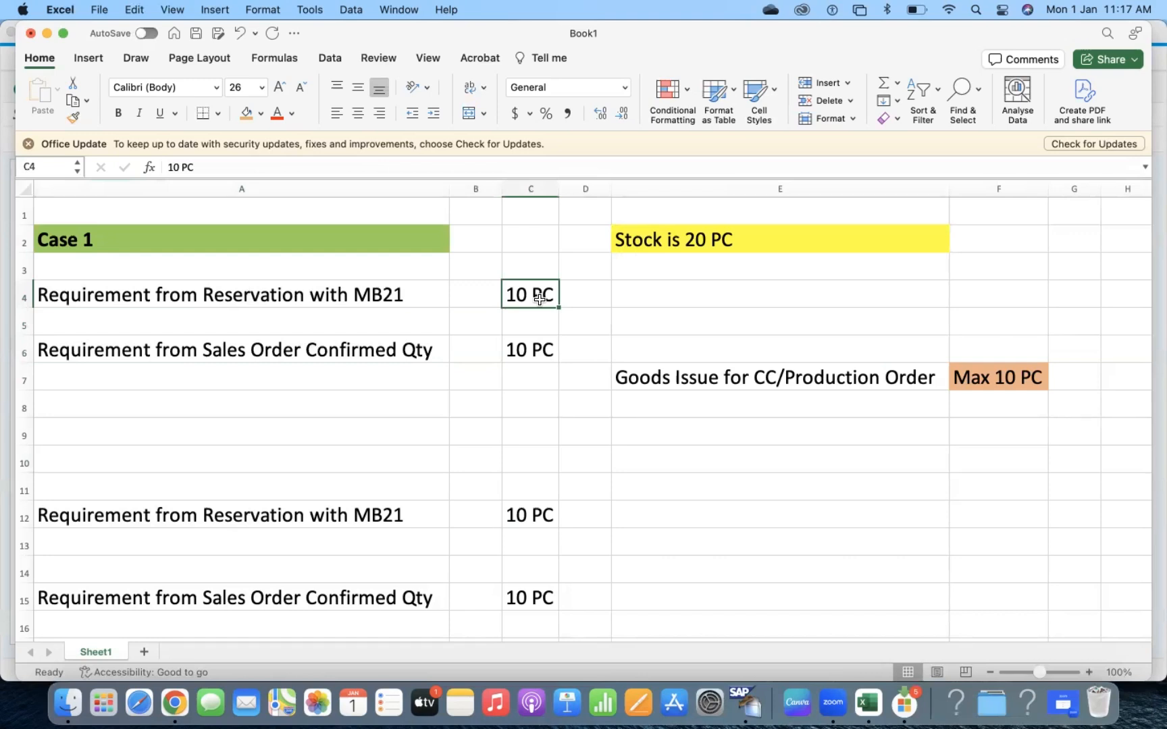
{"action": "left_click", "coordinate": [392, 293]}
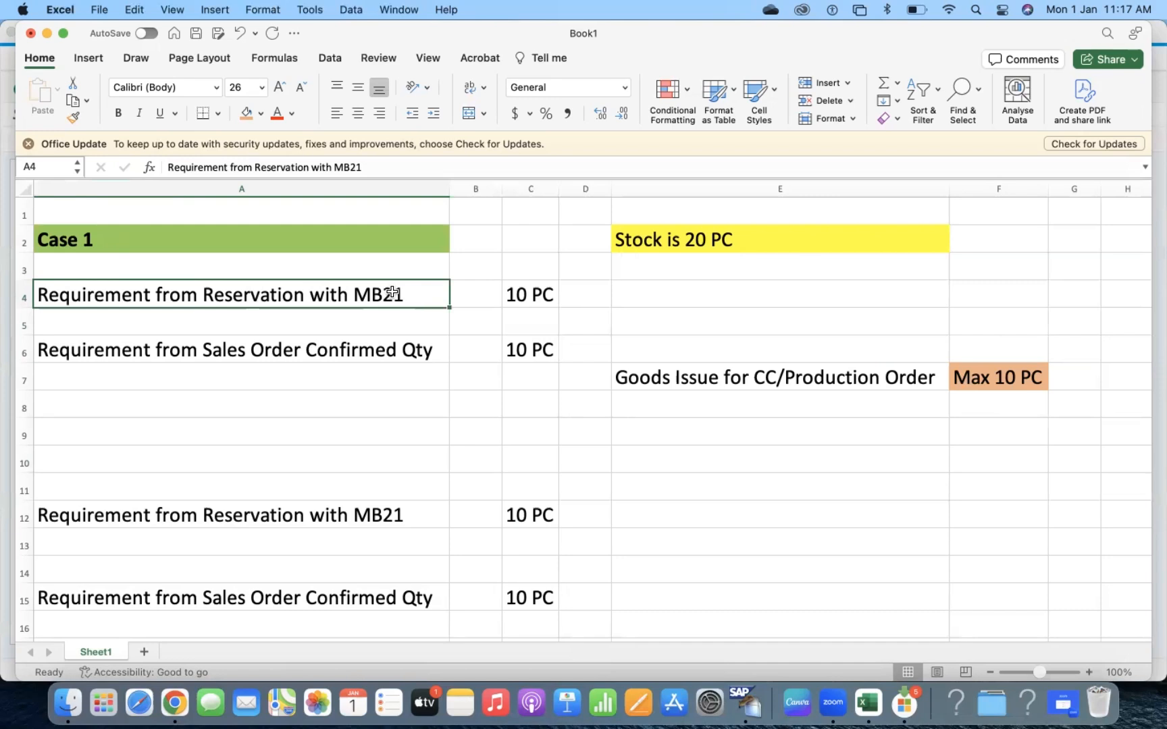
{"action": "left_click", "coordinate": [523, 293]}
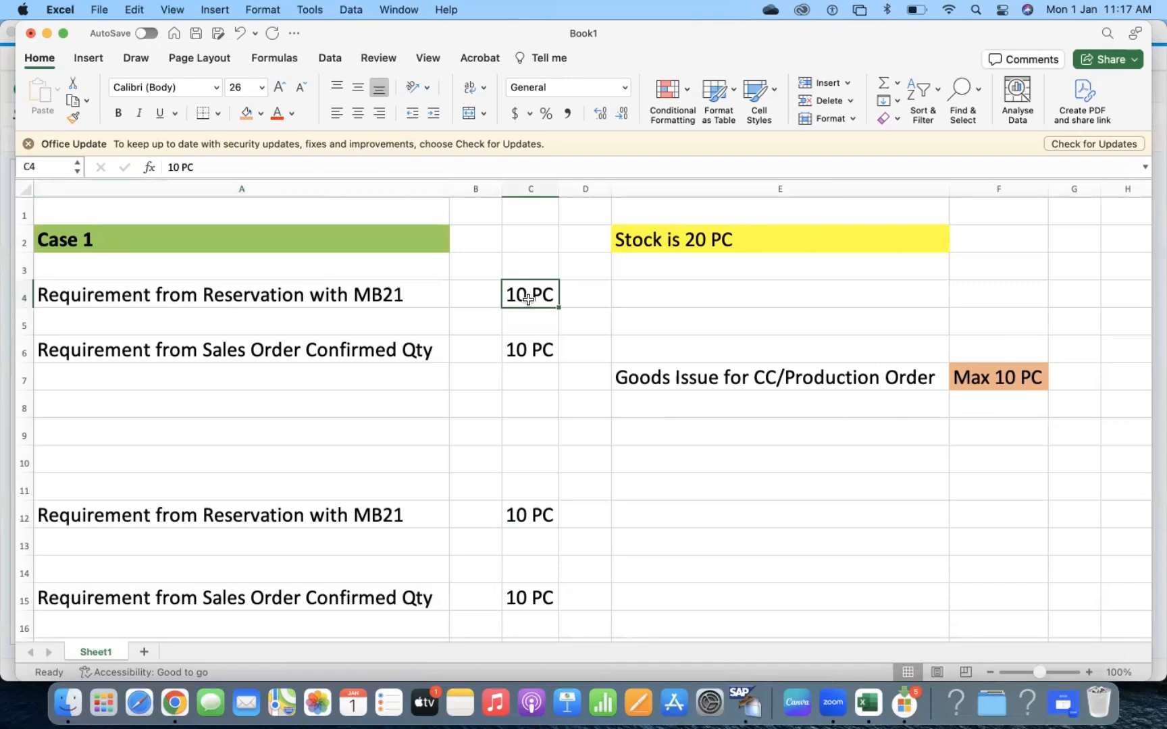
Step: Delete the two blank rows 13 and 14 between the lower block's requirement lines
{"action": "left_click", "coordinate": [24, 549]}
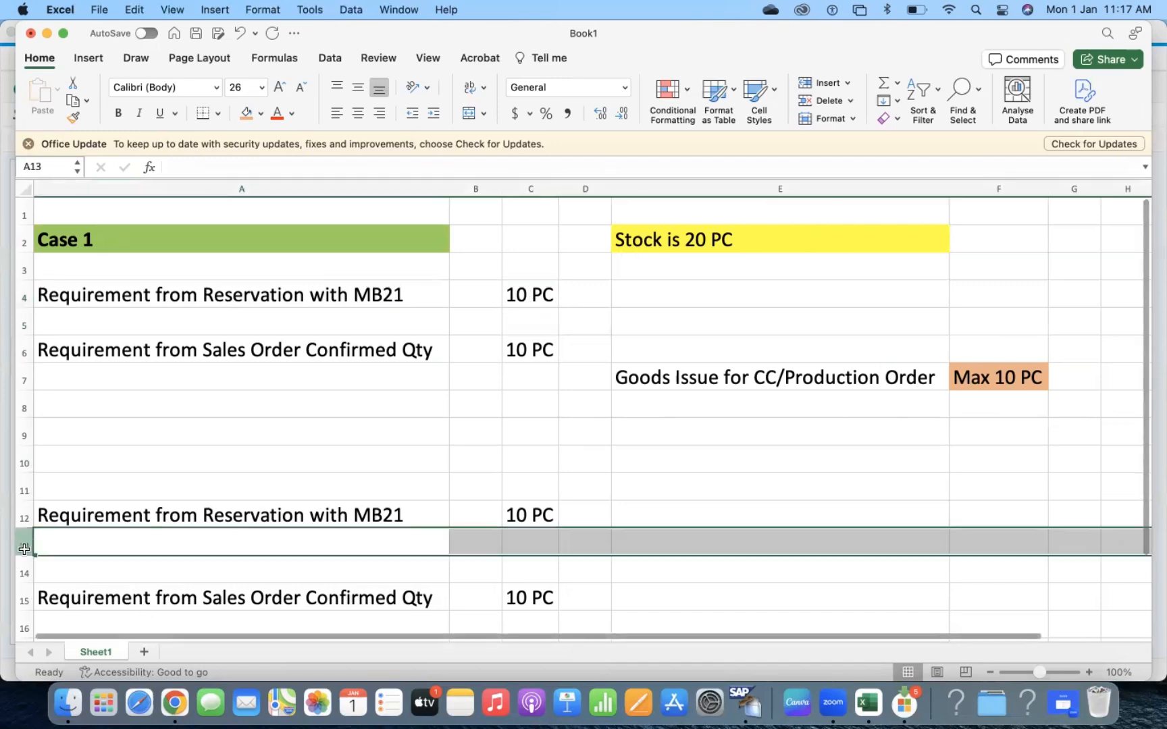
{"action": "key", "text": "super+minus"}
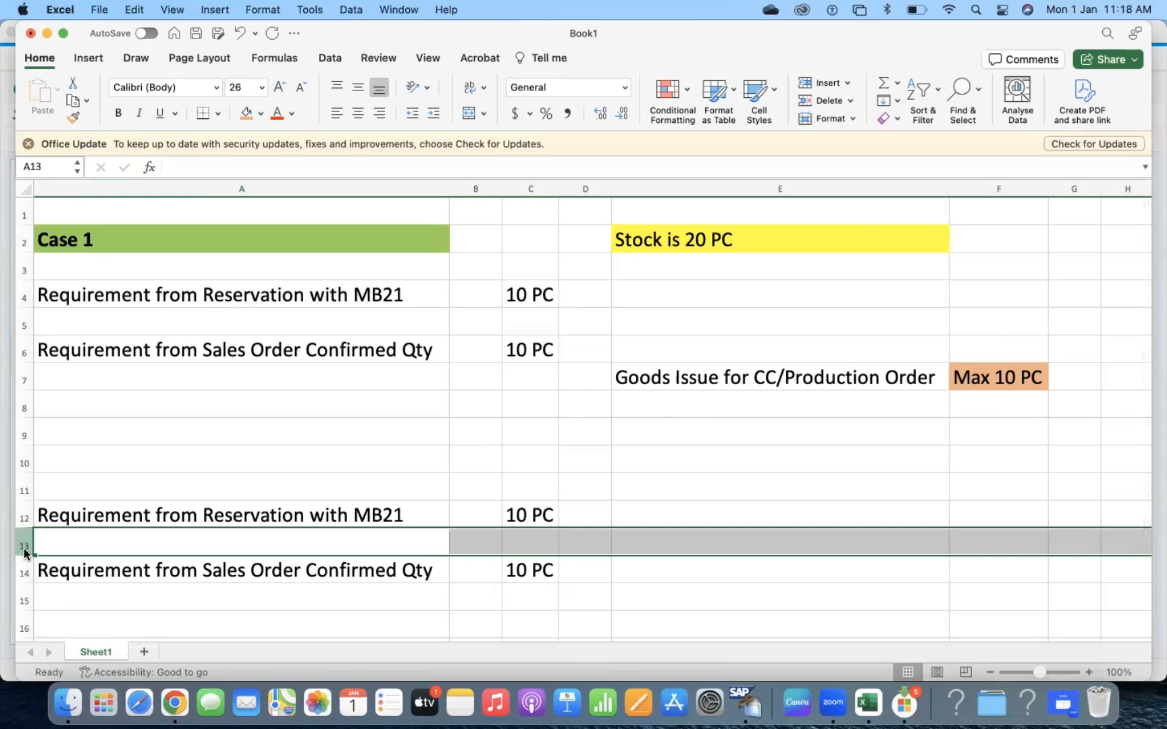
{"action": "key", "text": "super+minus"}
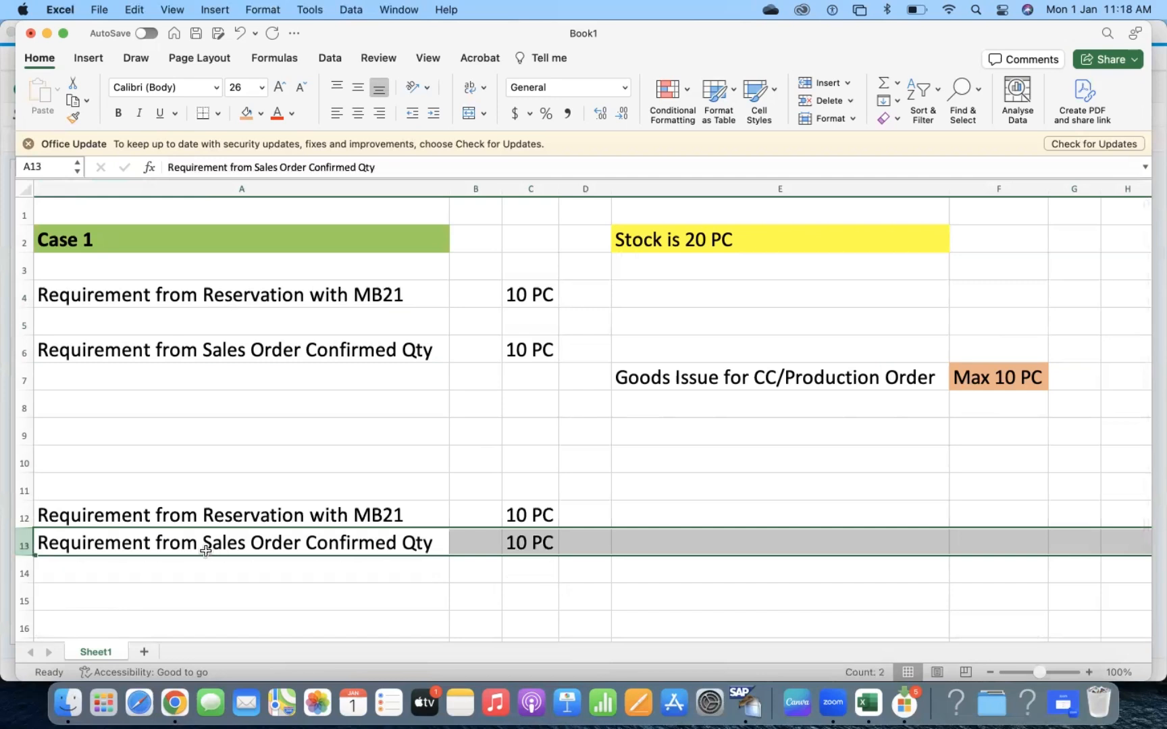
Step: Change the sales order line in A13 to "Requirement from Sales Order without Confirmed Qty" and widen column A to fit it
{"action": "left_click", "coordinate": [301, 543]}
{"action": "double_click", "coordinate": [301, 543]}
{"action": "type", "text": "wi"}
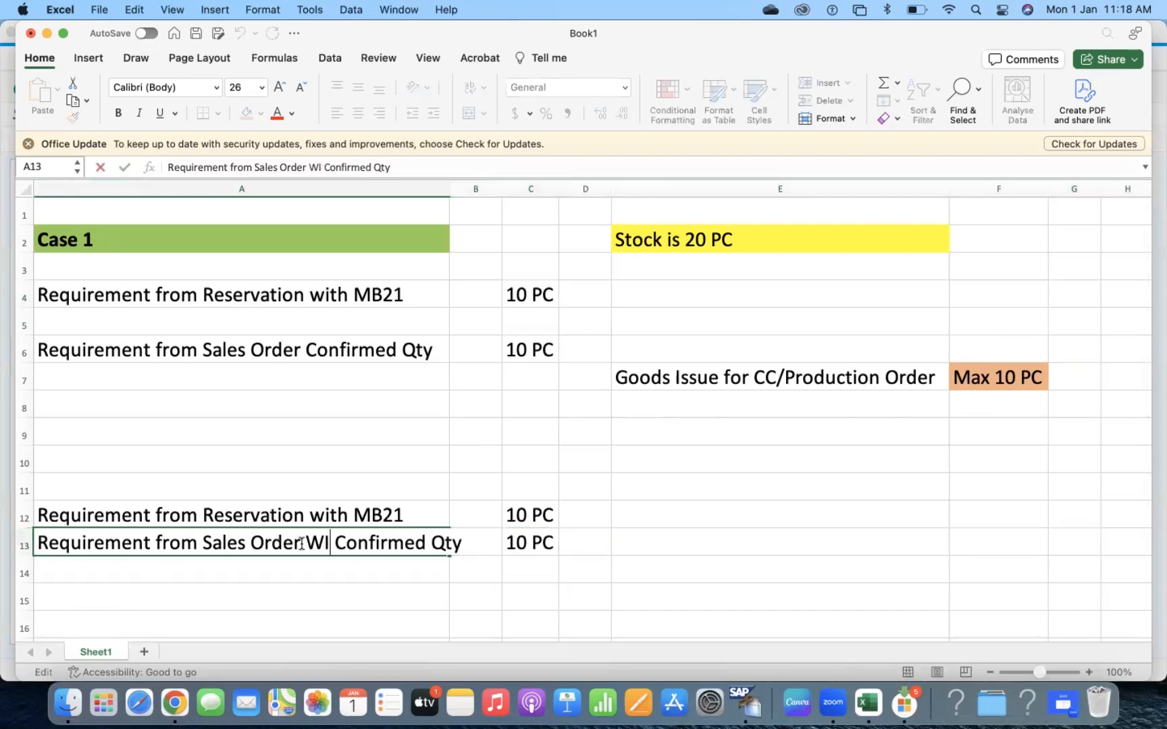
{"action": "type", "text": "t"}
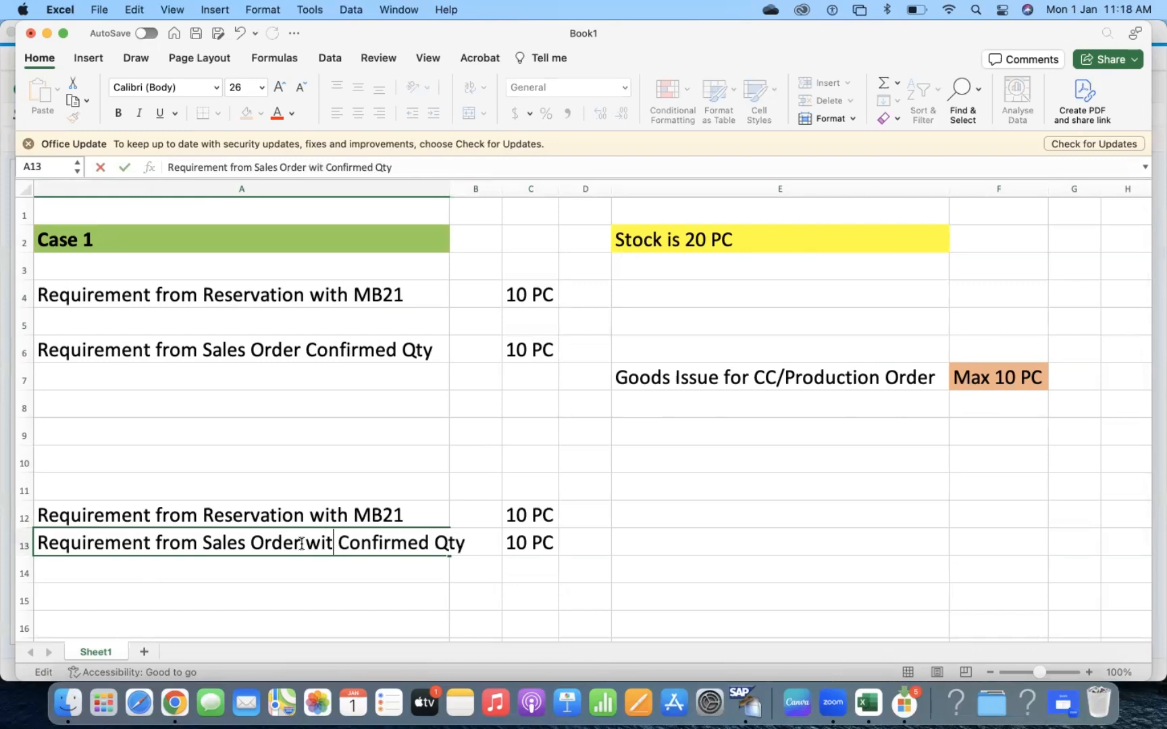
{"action": "type", "text": "y"}
{"action": "key", "text": "BackSpace"}
{"action": "type", "text": "hout"}
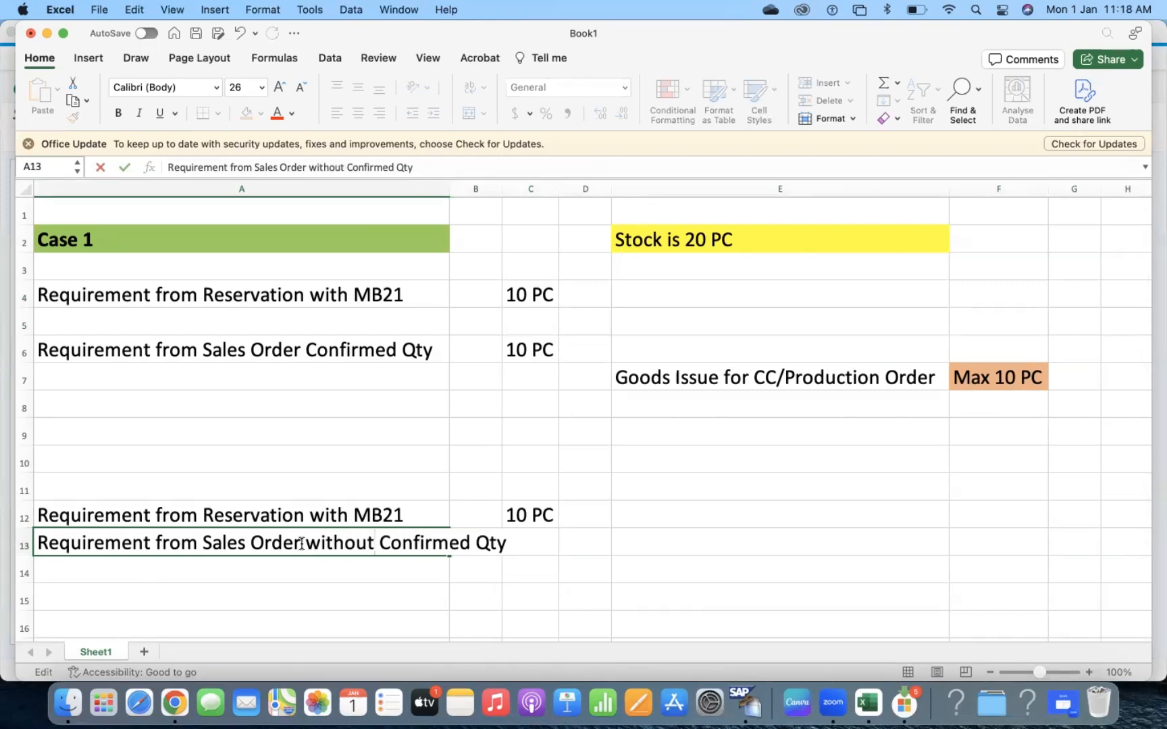
{"action": "key", "text": "Return"}
{"action": "left_click_drag", "start_coordinate": [450, 189], "coordinate": [525, 189]}
Step: Copy the yellow stock note from E2 to E10 and change the copy to "Stock is 0 PC"
{"action": "left_click", "coordinate": [762, 236]}
{"action": "key", "text": "super+c"}
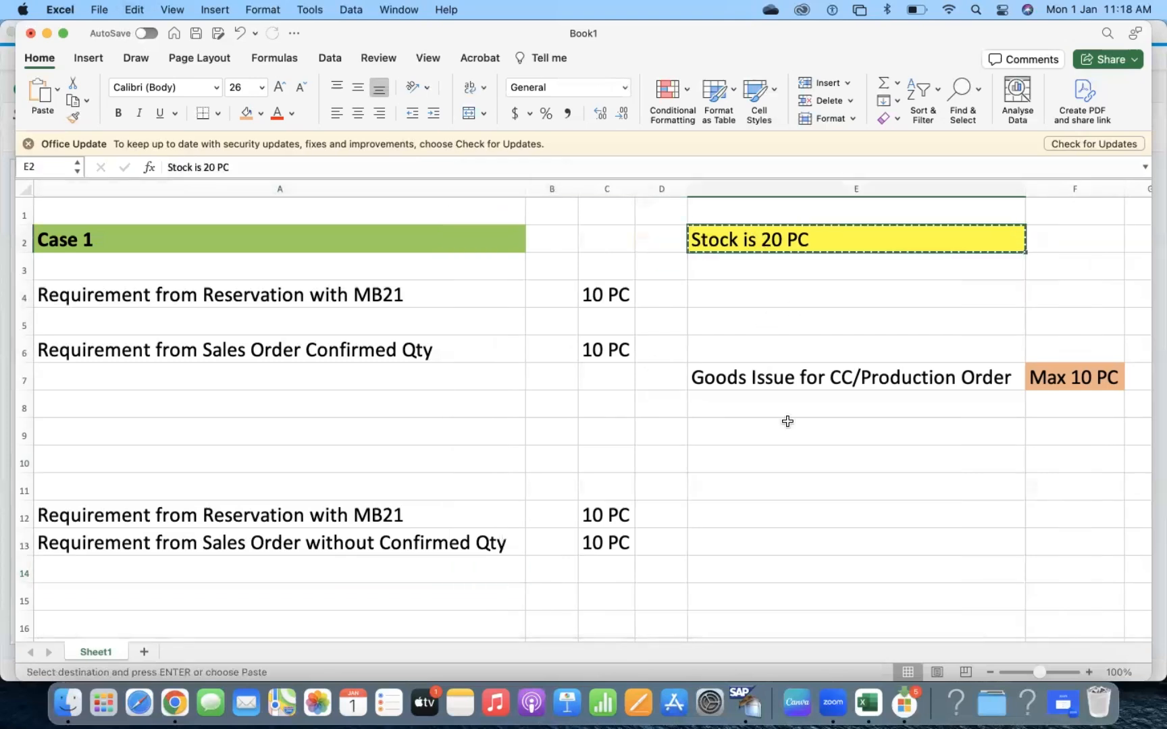
{"action": "left_click", "coordinate": [742, 464]}
{"action": "key", "text": "super+v"}
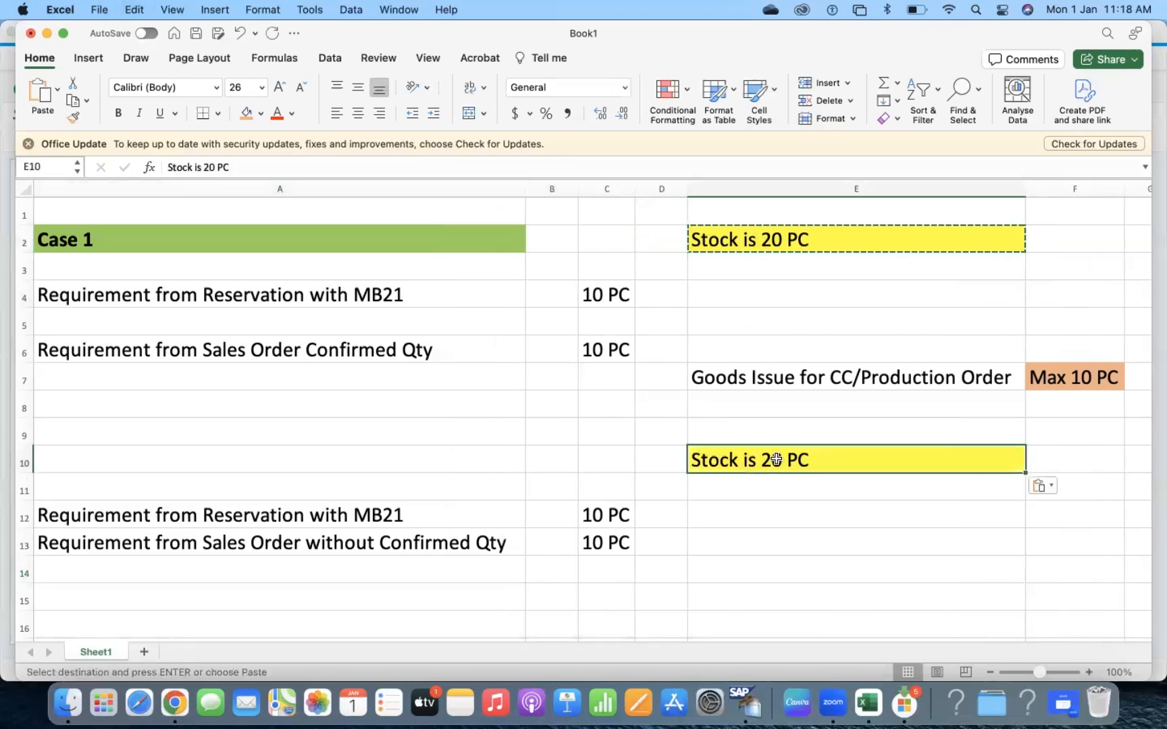
{"action": "double_click", "coordinate": [776, 459]}
{"action": "key", "text": "BackSpace"}
{"action": "key", "text": "BackSpace"}
{"action": "type", "text": "0"}
{"action": "key", "text": "Return"}
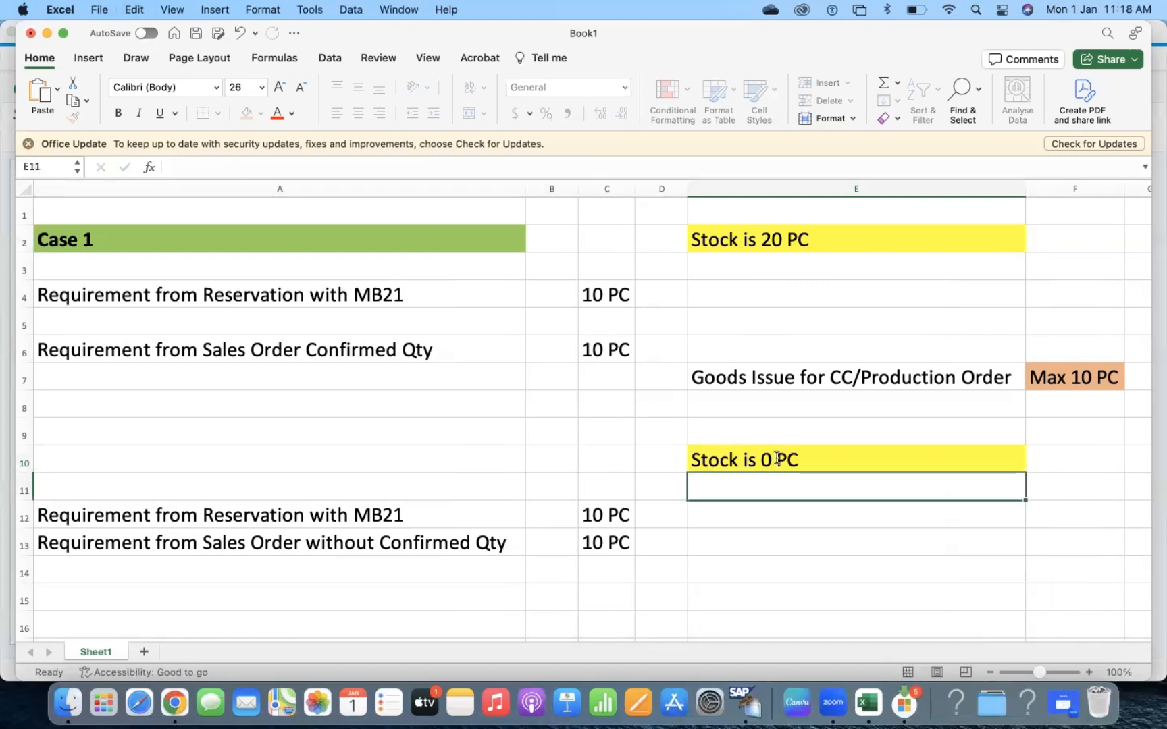
Step: Copy the green Case 1 heading to A10, change the copy to "Case 2", and narrow column B
{"action": "left_click", "coordinate": [107, 243]}
{"action": "key", "text": "super+c"}
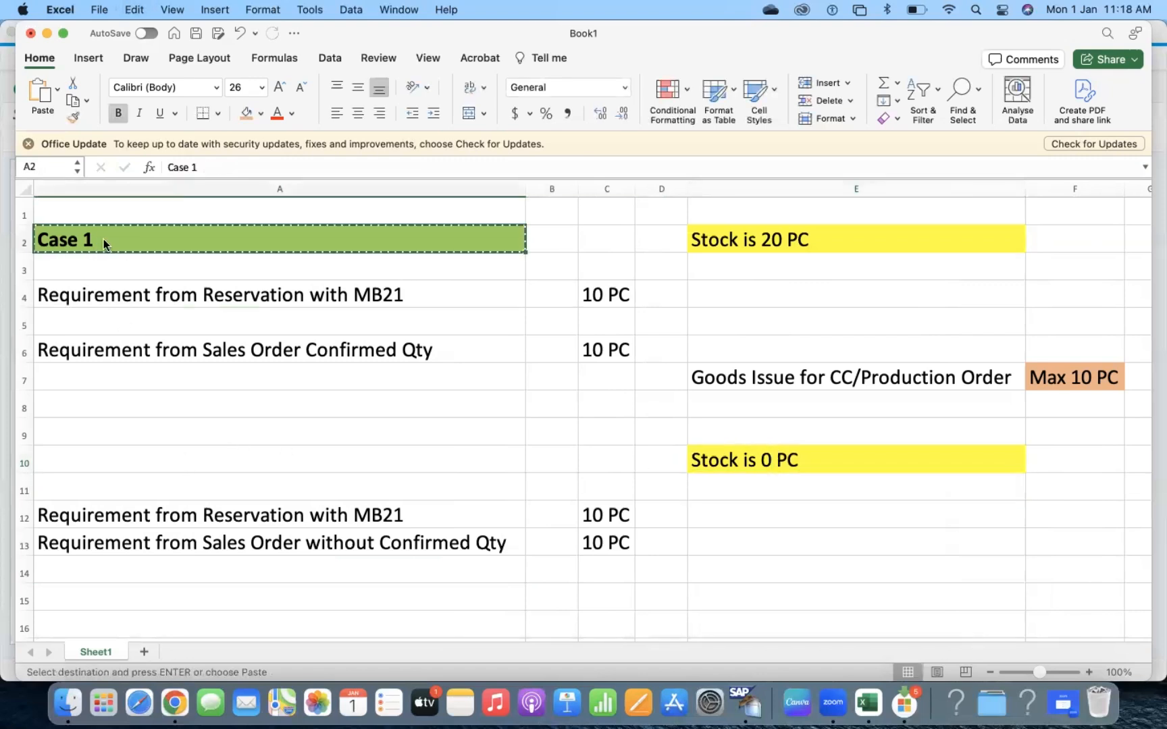
{"action": "left_click", "coordinate": [85, 459]}
{"action": "key", "text": "super+v"}
{"action": "double_click", "coordinate": [106, 457]}
{"action": "key", "text": "BackSpace"}
{"action": "type", "text": "2"}
{"action": "key", "text": "Return"}
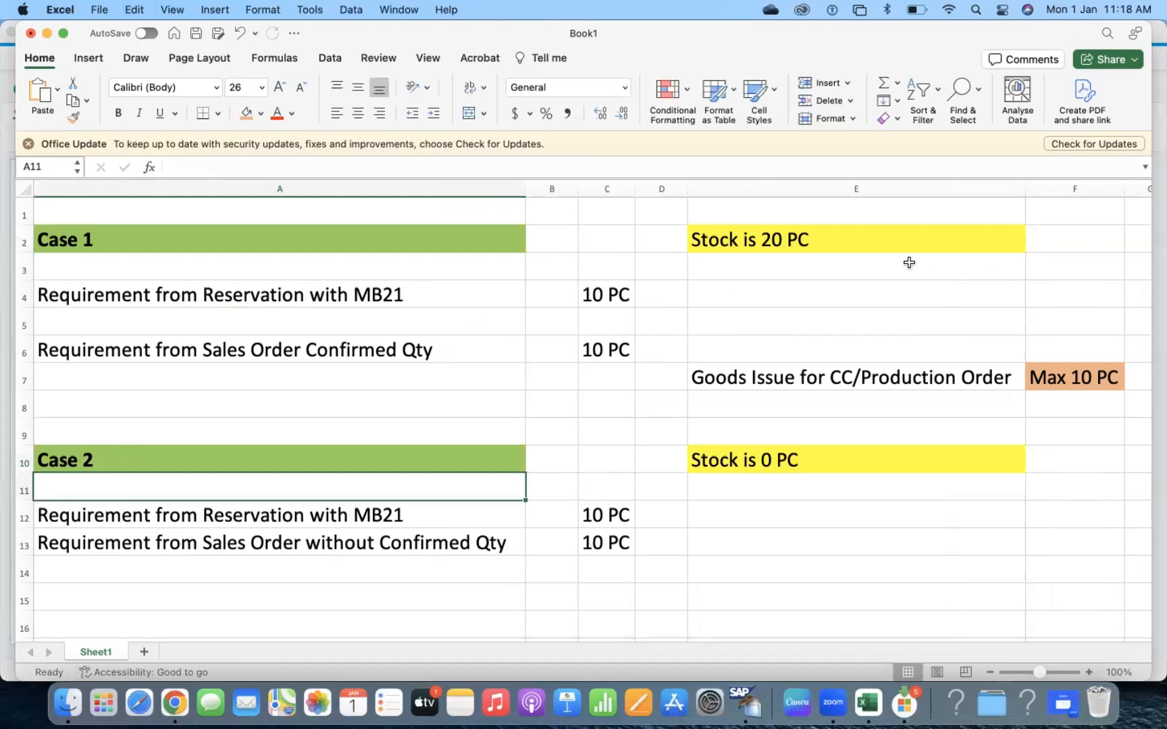
{"action": "left_click_drag", "start_coordinate": [578, 189], "coordinate": [544, 188]}
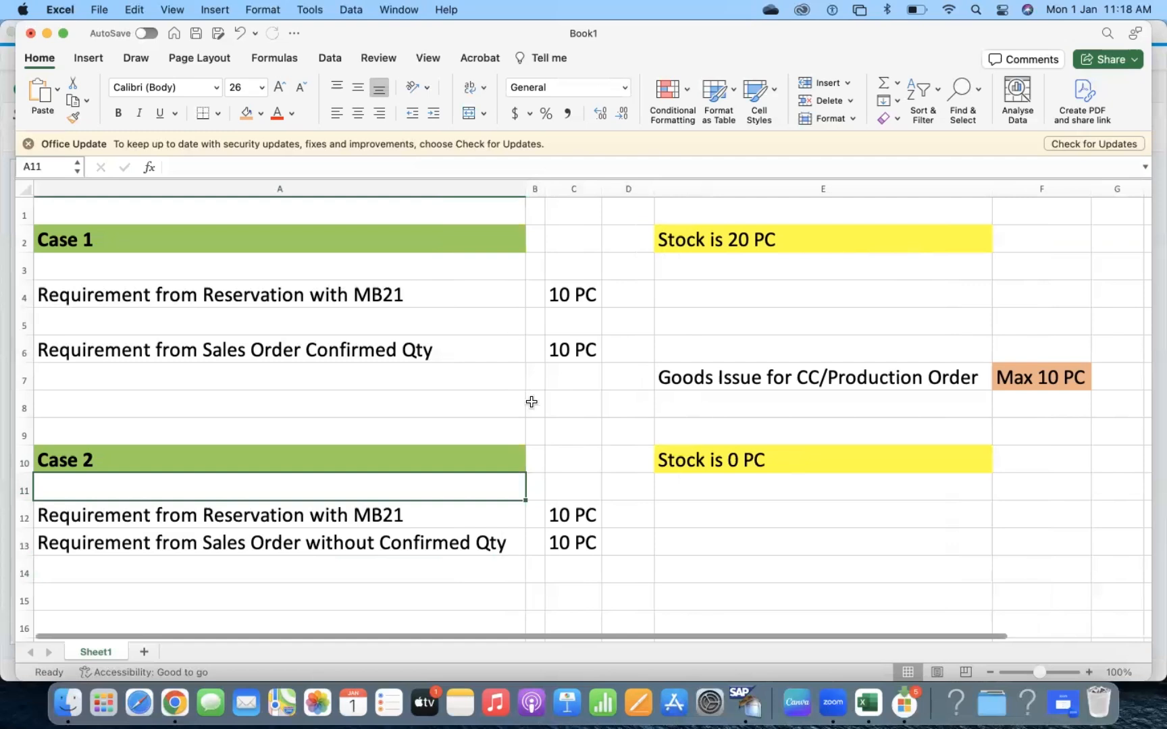
Step: Examine the Case 1 reservation and sales order requirements against the stock note and the maximum goods issue quantity
{"action": "left_click_drag", "start_coordinate": [195, 294], "coordinate": [584, 349]}
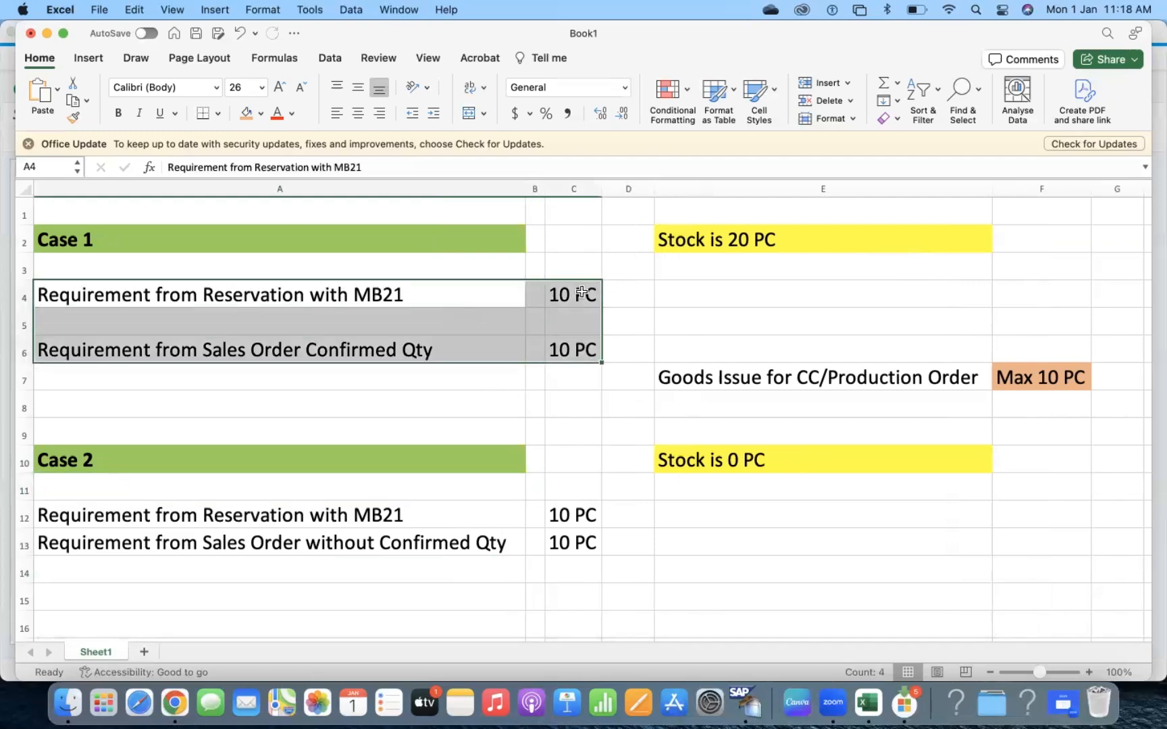
{"action": "key", "text": "Down"}
{"action": "key", "text": "Down"}
{"action": "key", "text": "Down"}
{"action": "key", "text": "Down"}
{"action": "key", "text": "Down"}
{"action": "key", "text": "Down"}
{"action": "key", "text": "Down"}
{"action": "left_click", "coordinate": [582, 293]}
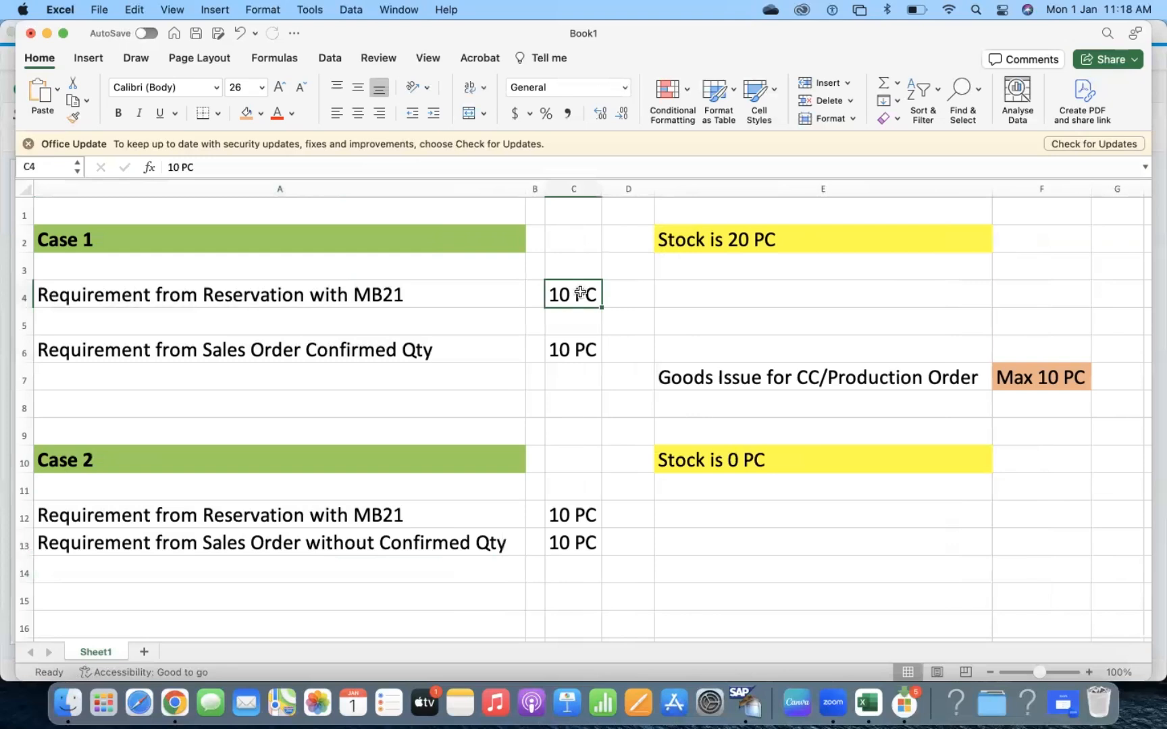
{"action": "left_click", "coordinate": [189, 295]}
{"action": "left_click_drag", "start_coordinate": [189, 295], "coordinate": [610, 362]}
{"action": "left_click", "coordinate": [775, 232]}
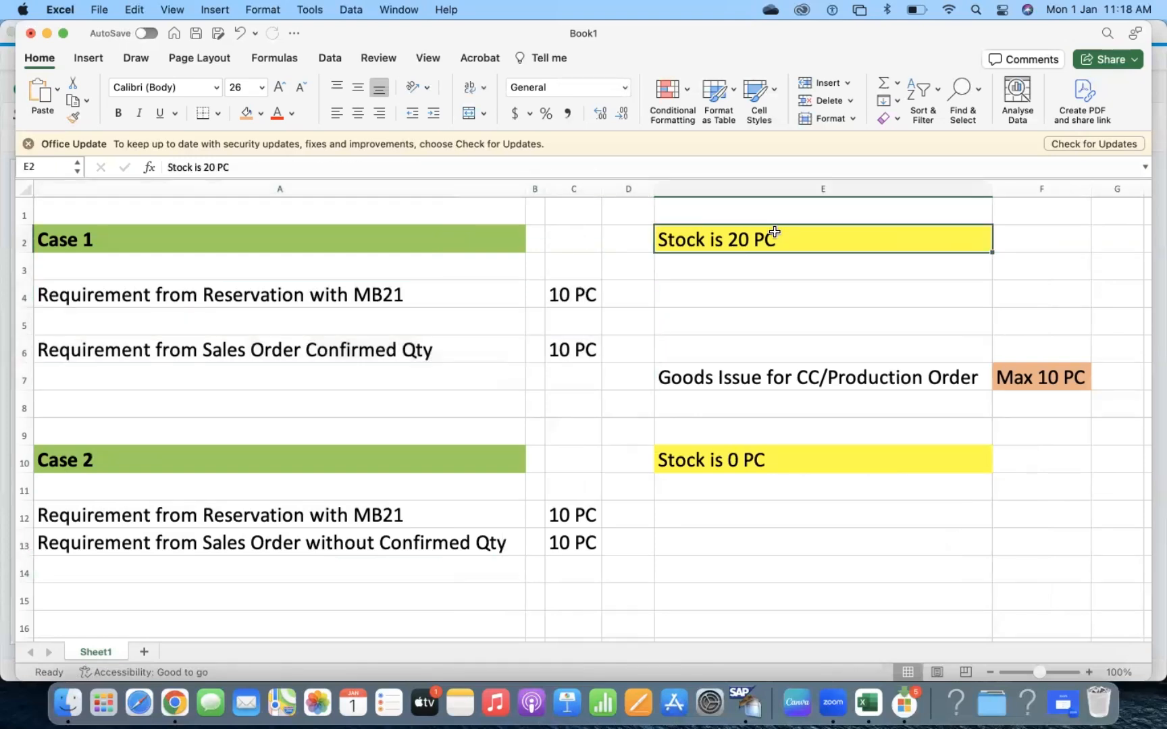
{"action": "left_click_drag", "start_coordinate": [196, 296], "coordinate": [575, 357]}
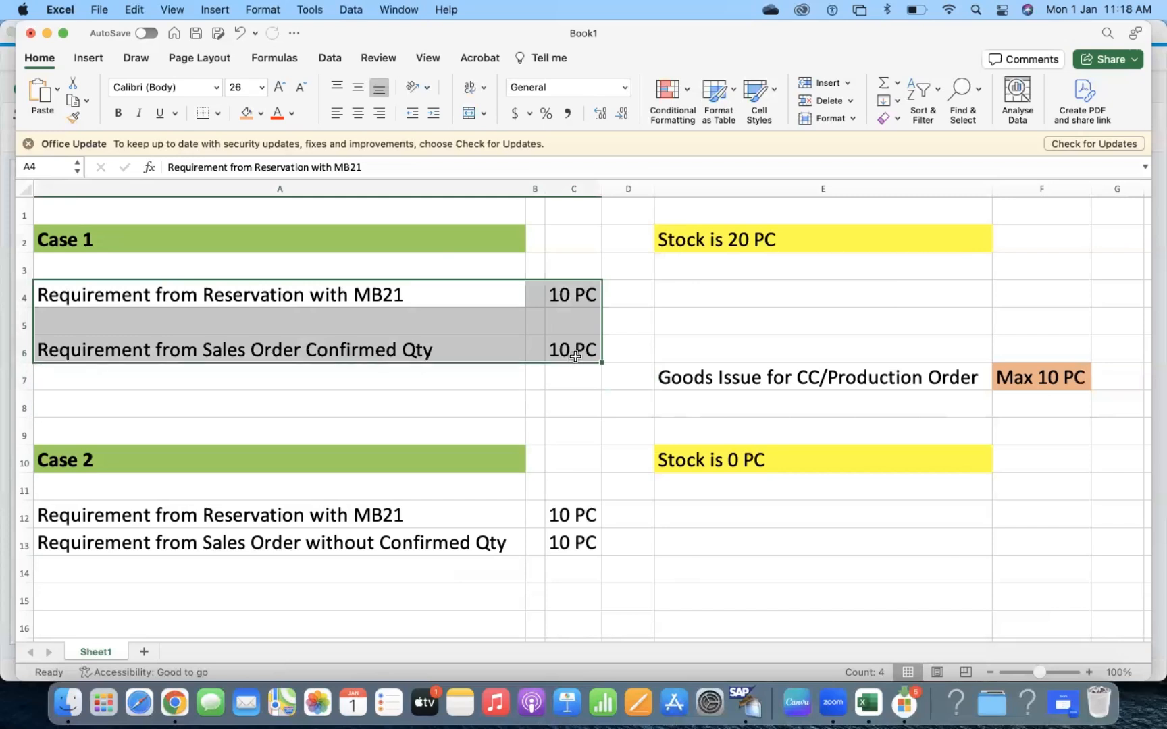
{"action": "left_click", "coordinate": [768, 239]}
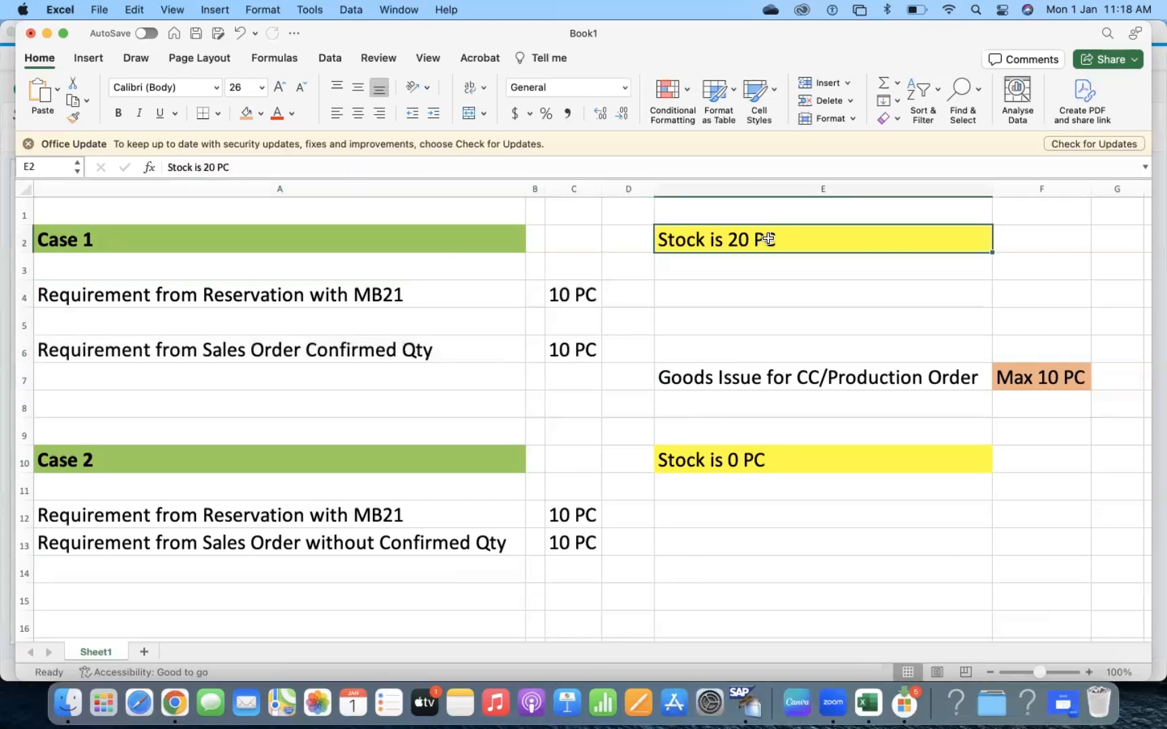
{"action": "left_click_drag", "start_coordinate": [325, 292], "coordinate": [567, 354]}
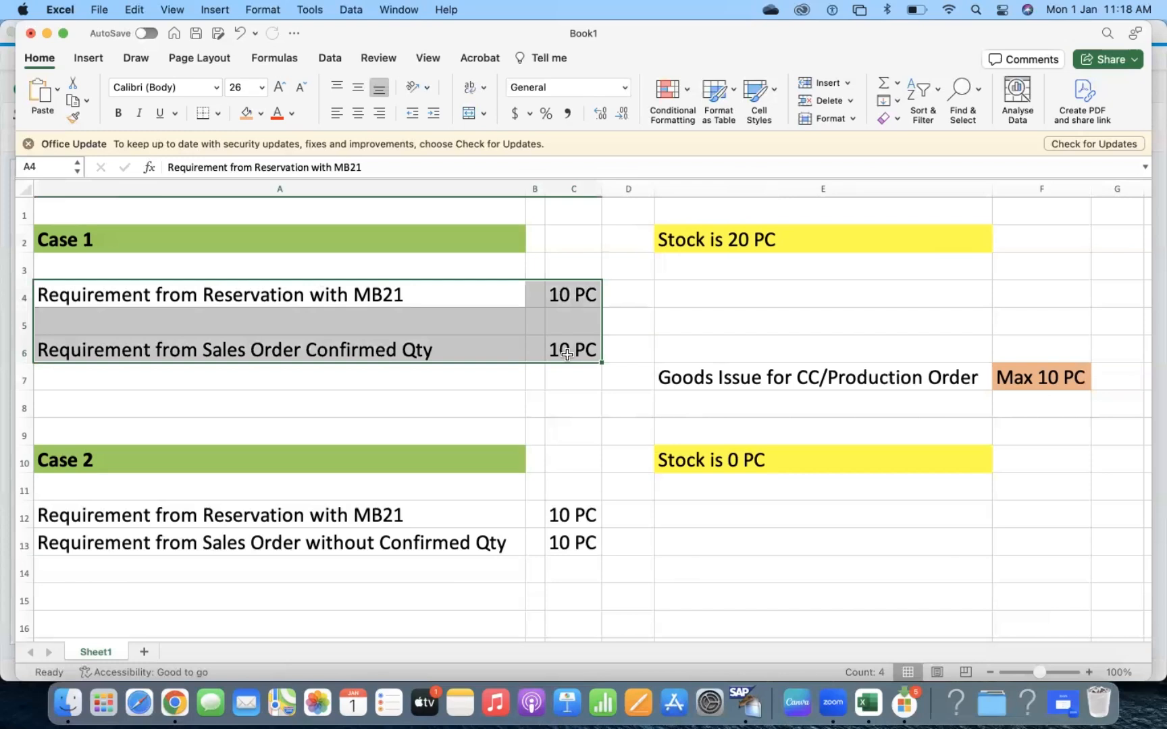
{"action": "left_click", "coordinate": [1060, 376]}
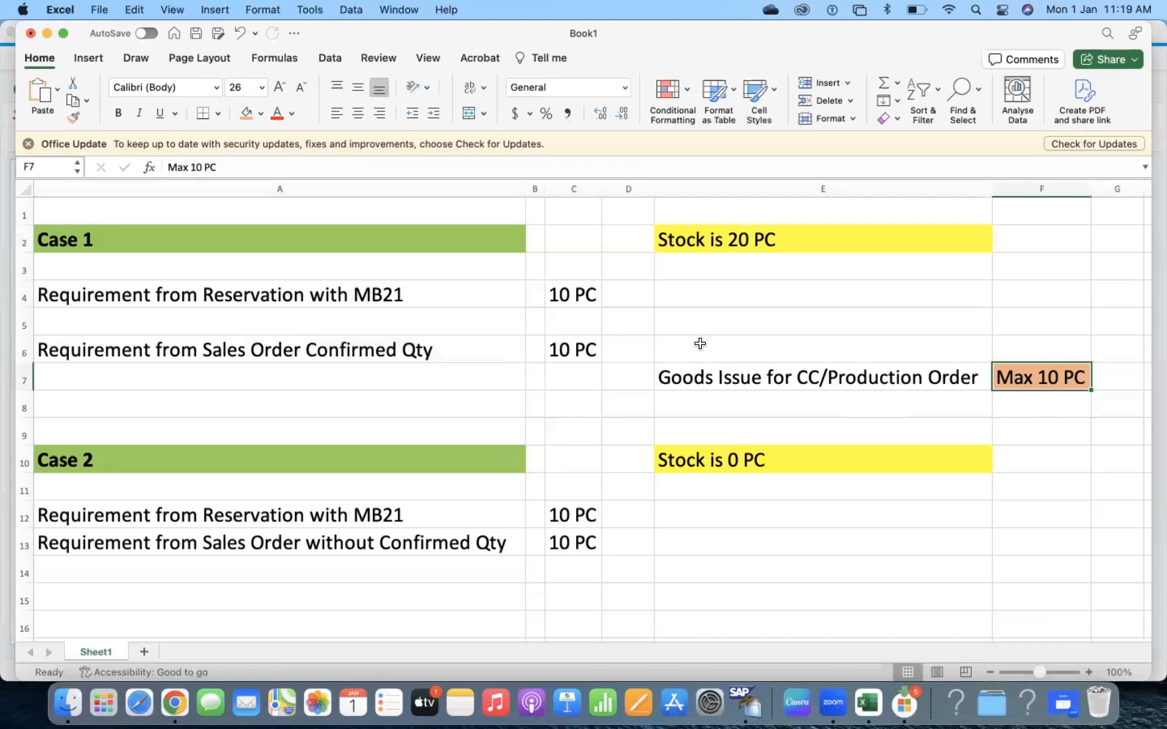
{"action": "left_click", "coordinate": [538, 300]}
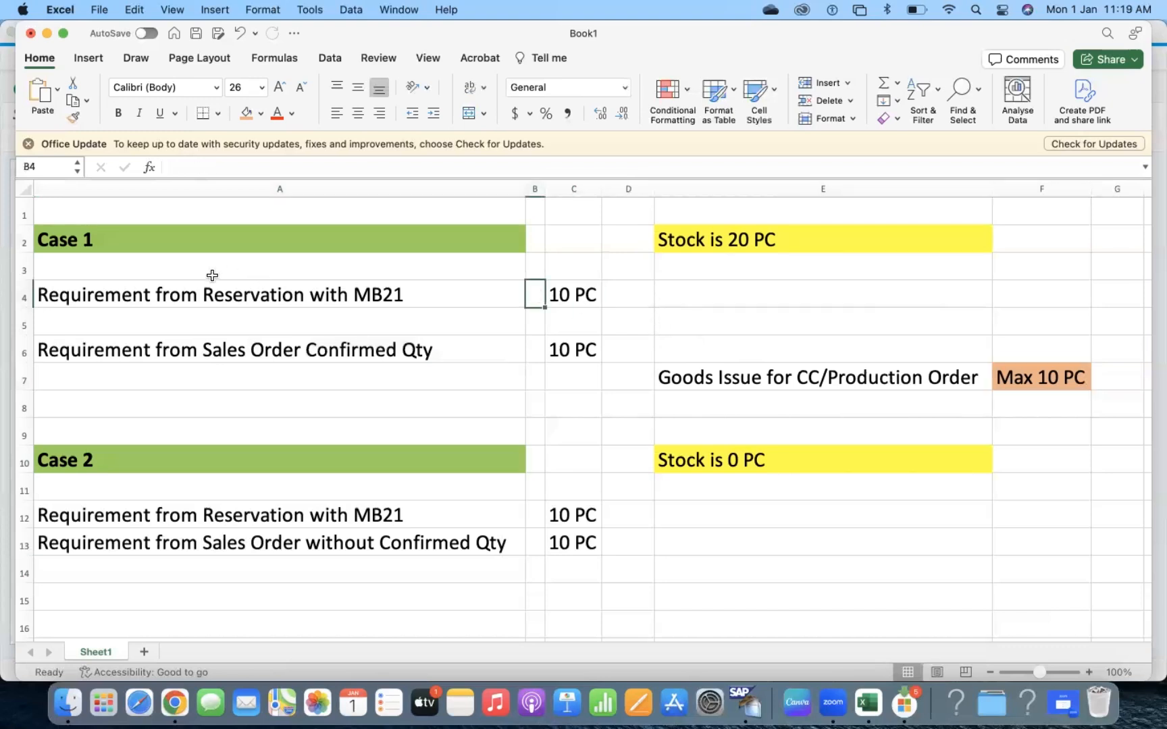
{"action": "left_click", "coordinate": [187, 289]}
{"action": "mouse_move", "coordinate": [187, 289]}
{"action": "left_mouse_down"}
{"action": "mouse_move", "coordinate": [516, 277]}
{"action": "mouse_move", "coordinate": [575, 292]}
{"action": "left_mouse_up"}
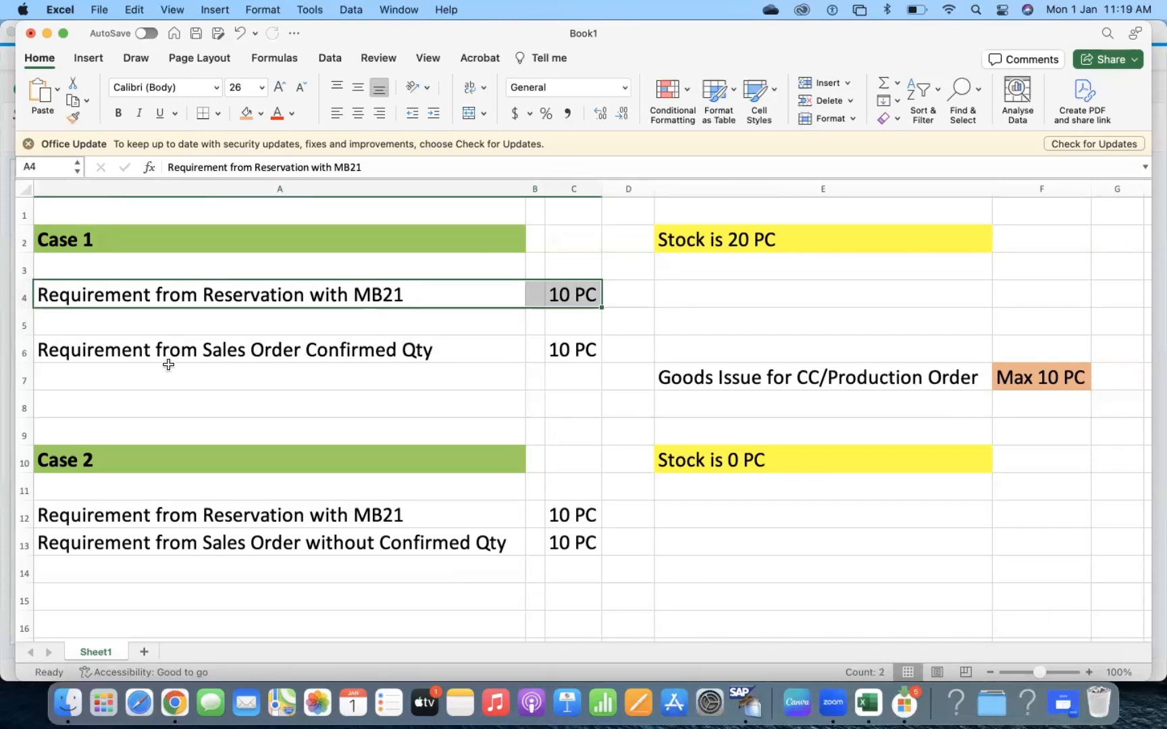
Step: Insert three blank rows at row 9, above the Case 2 heading
{"action": "left_click", "coordinate": [16, 426]}
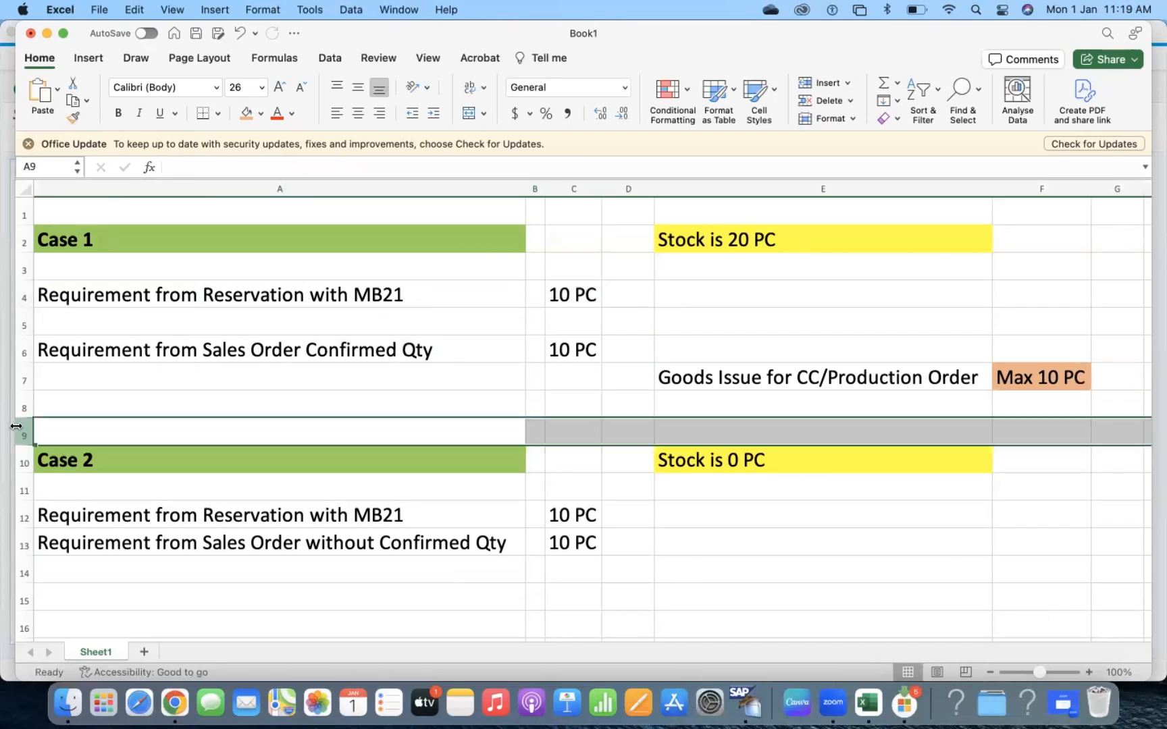
{"action": "key", "text": "super+shift+equal"}
{"action": "key", "text": "super+shift+equal"}
{"action": "key", "text": "super+shift+equal"}
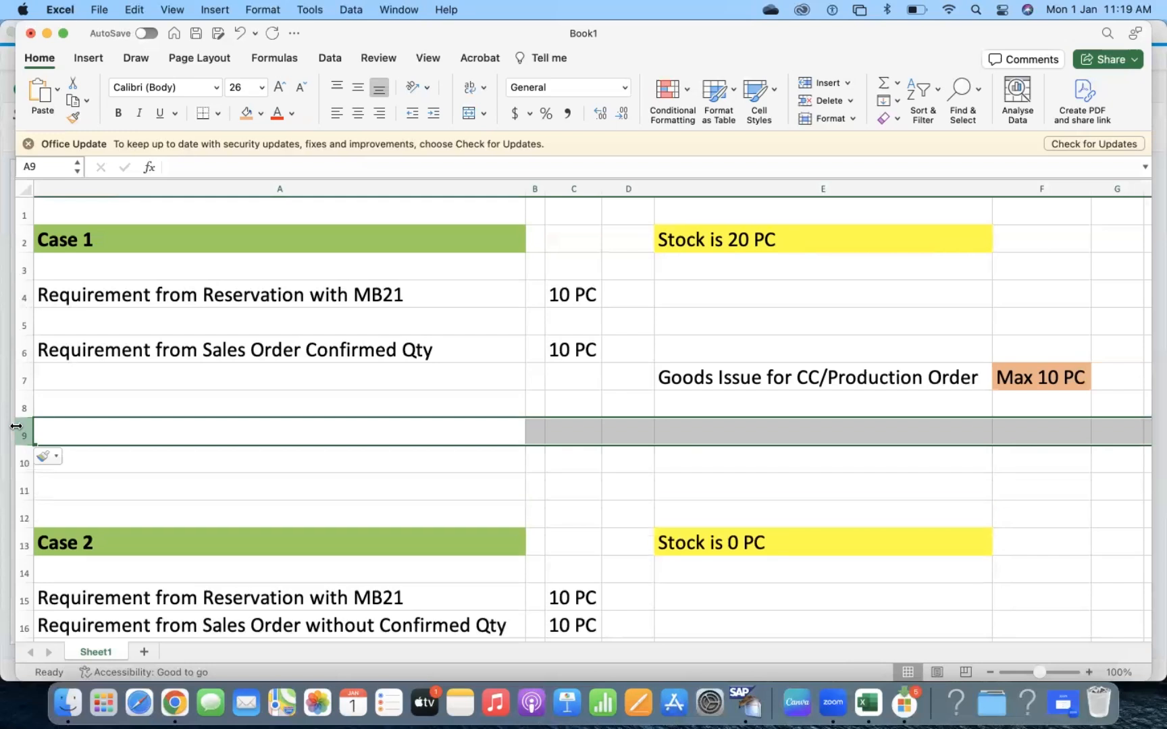
Step: Copy the yellow stock note from E2 to E8 below the goods issue note and change it to "Stock is 10 PC"
{"action": "left_click", "coordinate": [1046, 404]}
{"action": "left_click", "coordinate": [1050, 384]}
{"action": "left_click", "coordinate": [774, 238]}
{"action": "key", "text": "super+c"}
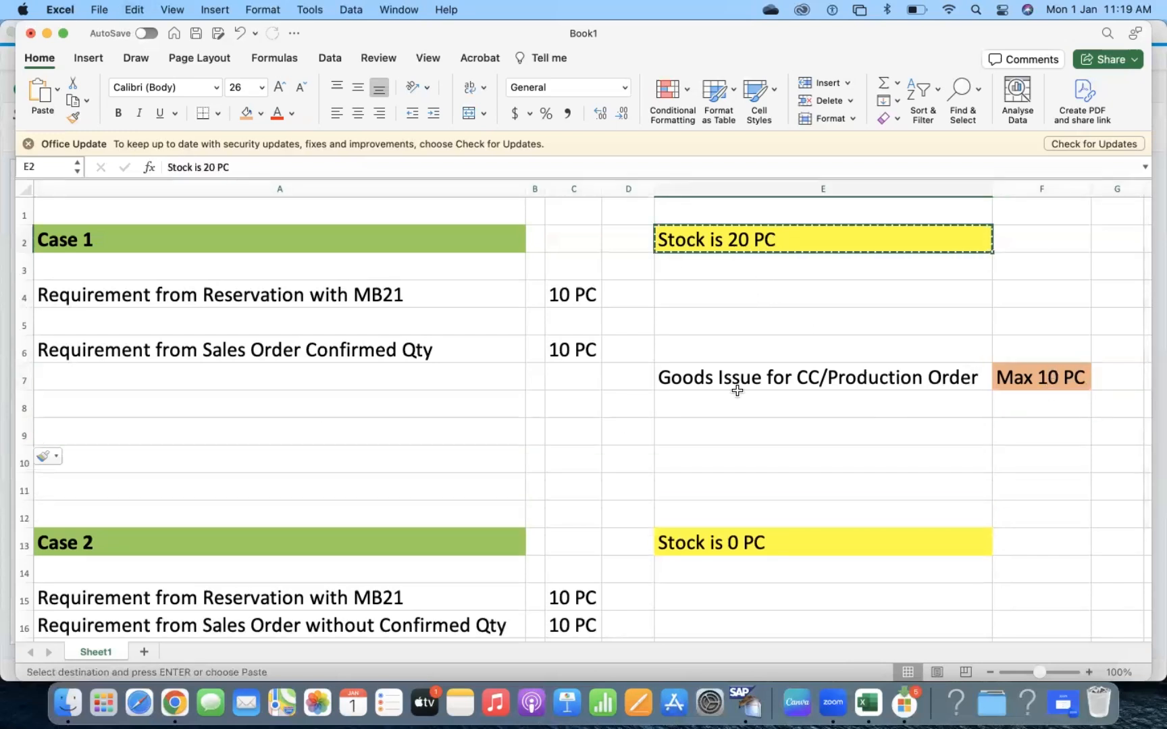
{"action": "left_click", "coordinate": [741, 406]}
{"action": "key", "text": "super+v"}
{"action": "double_click", "coordinate": [742, 408]}
{"action": "key", "text": "BackSpace"}
{"action": "type", "text": "1"}
{"action": "key", "text": "Return"}
Step: Enter "MRP creates PR with 10 PC" in E9 under the reduced stock note
{"action": "type", "text": "ME"}
{"action": "key", "text": "BackSpace"}
{"action": "type", "text": "RP creea"}
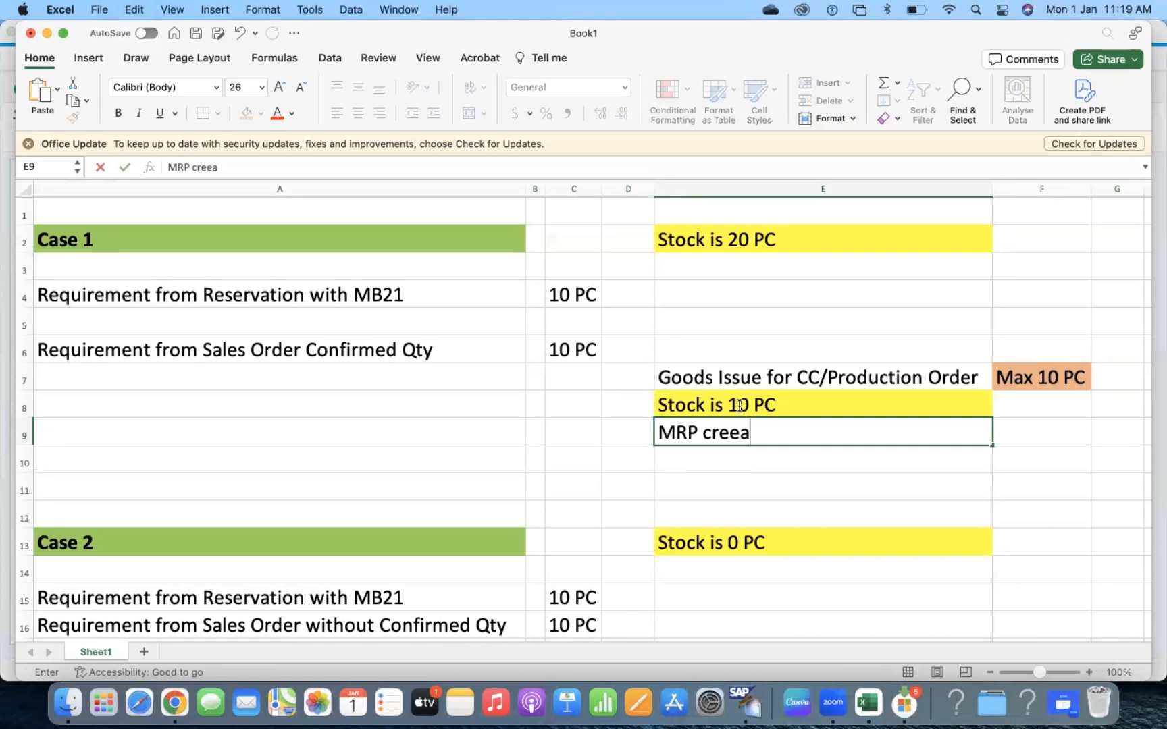
{"action": "key", "text": "BackSpace"}
{"action": "type", "text": "r"}
{"action": "type", "text": "tes "}
{"action": "type", "text": "PR with 10 pC"}
{"action": "key", "text": "BackSpace"}
{"action": "key", "text": "BackSpace"}
{"action": "type", "text": "pc"}
{"action": "key", "text": "BackSpace"}
{"action": "key", "text": "BackSpace"}
{"action": "type", "text": "PC"}
{"action": "key", "text": "Return"}
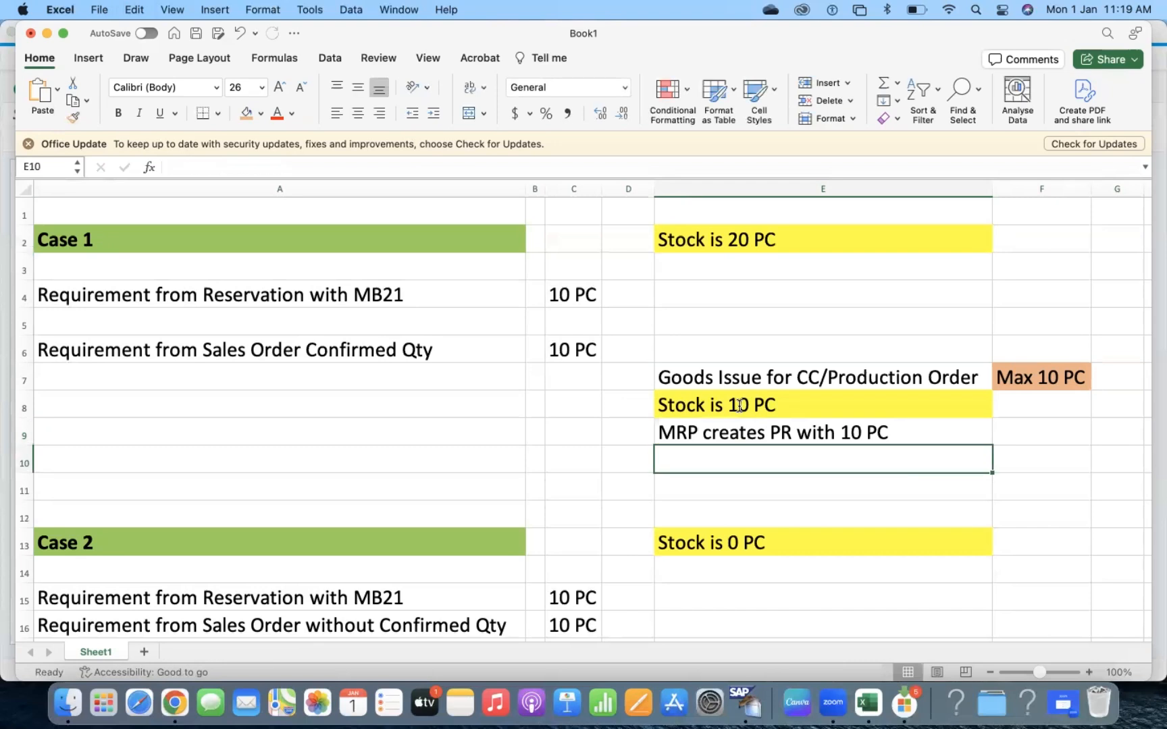
Step: Enter "No PR during MRP Run" in E3 under the 20 PC stock note
{"action": "left_click", "coordinate": [714, 273]}
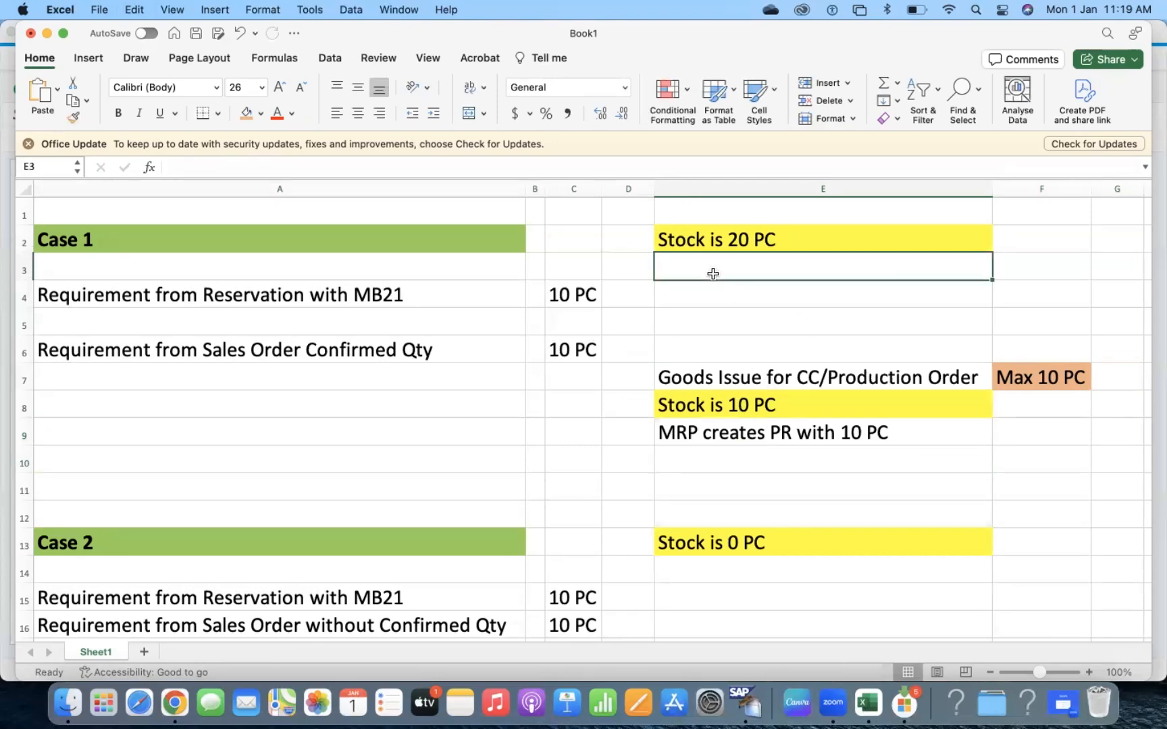
{"action": "type", "text": "No PR during mR"}
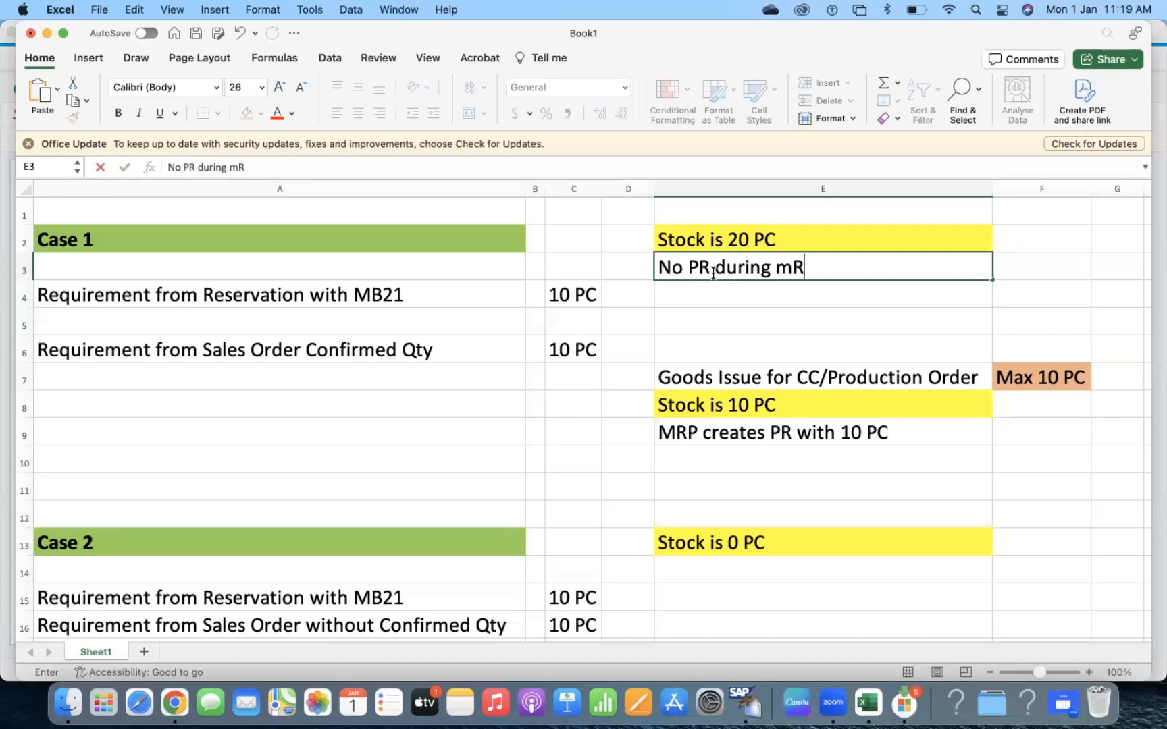
{"action": "key", "text": "BackSpace"}
{"action": "key", "text": "BackSpace"}
{"action": "type", "text": "m"}
{"action": "key", "text": "BackSpace"}
{"action": "type", "text": "MRP Run"}
{"action": "key", "text": "Return"}
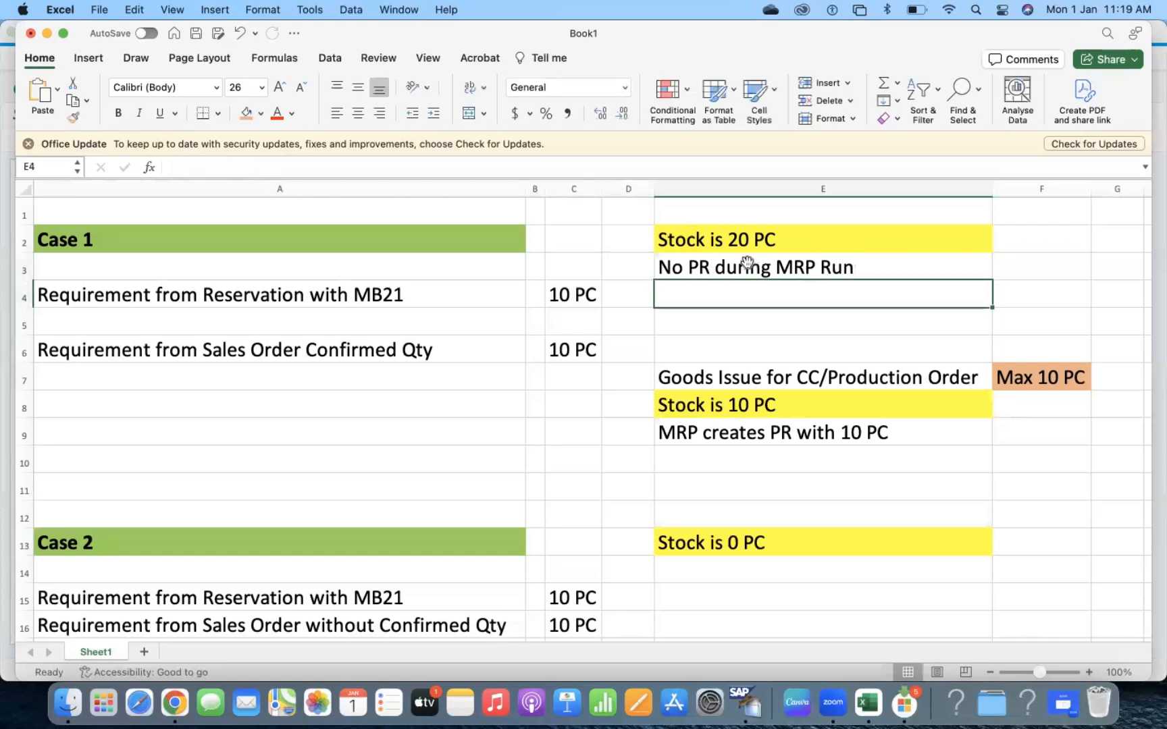
Step: Enter "MRP Type = PD" in C1 above the Case 1 block
{"action": "left_click", "coordinate": [583, 204]}
{"action": "type", "text": "M"}
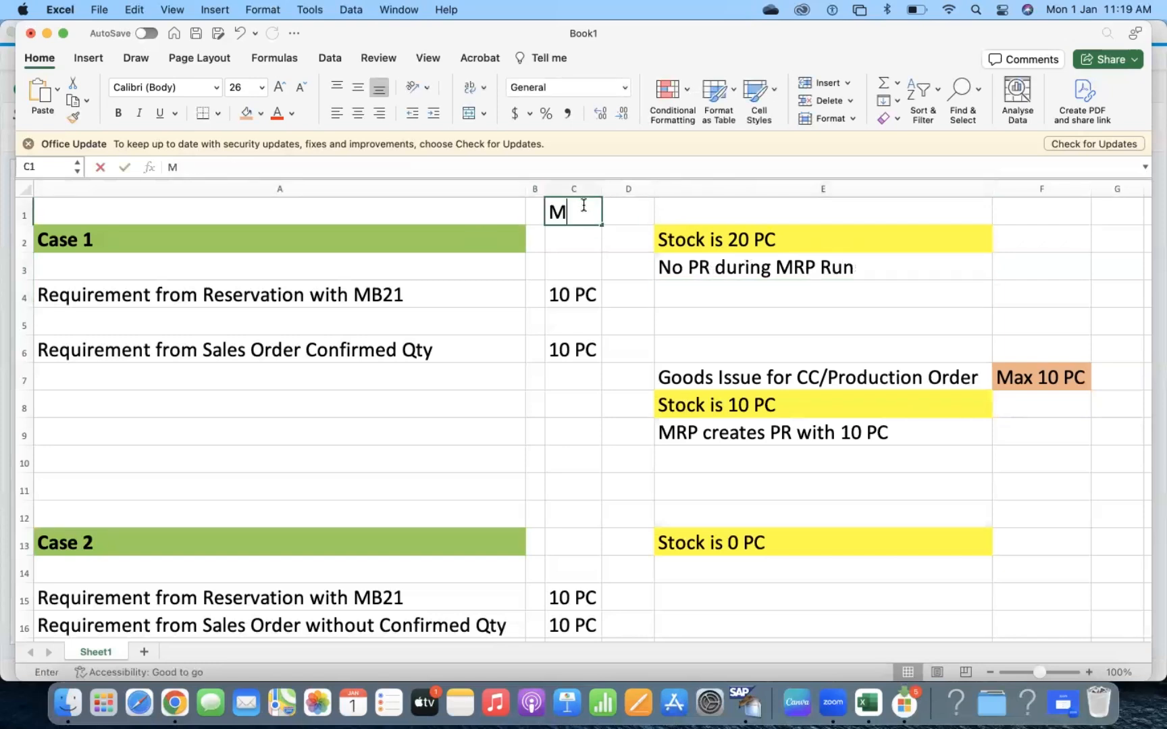
{"action": "type", "text": "RP Ty"}
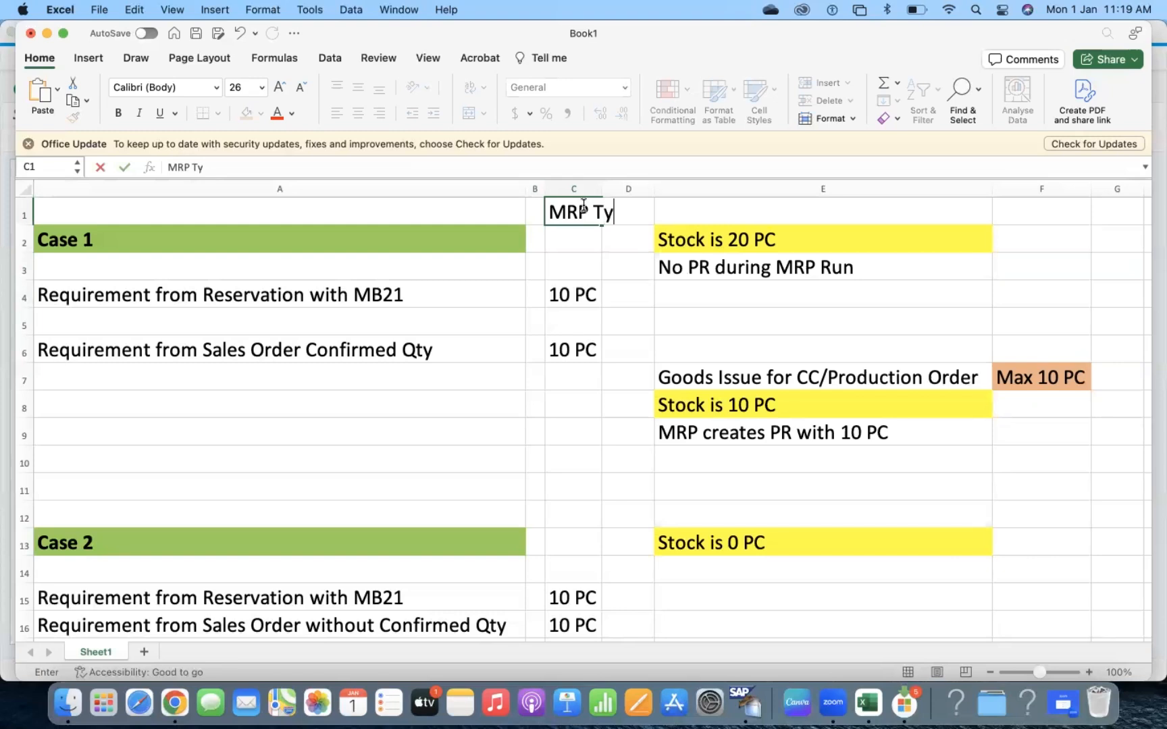
{"action": "type", "text": "pe = PD"}
{"action": "key", "text": "Return"}
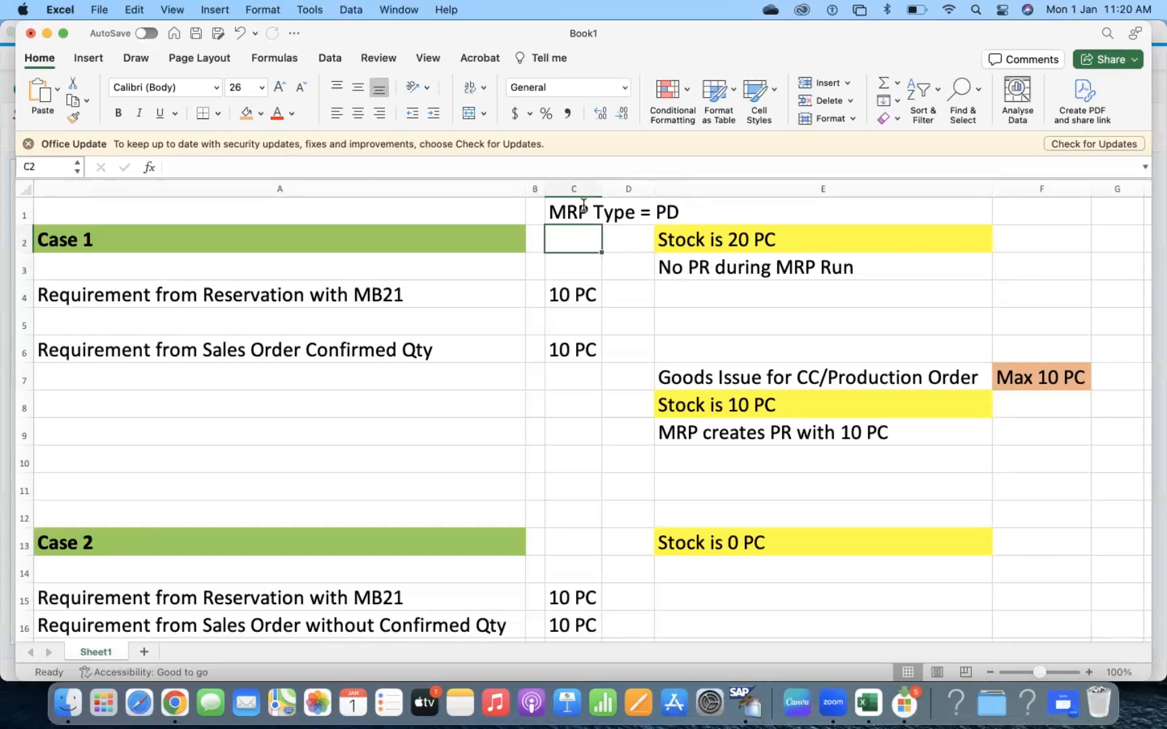
Step: Fill the MRP type note cells C1 to E1 with blue
{"action": "left_click", "coordinate": [585, 209]}
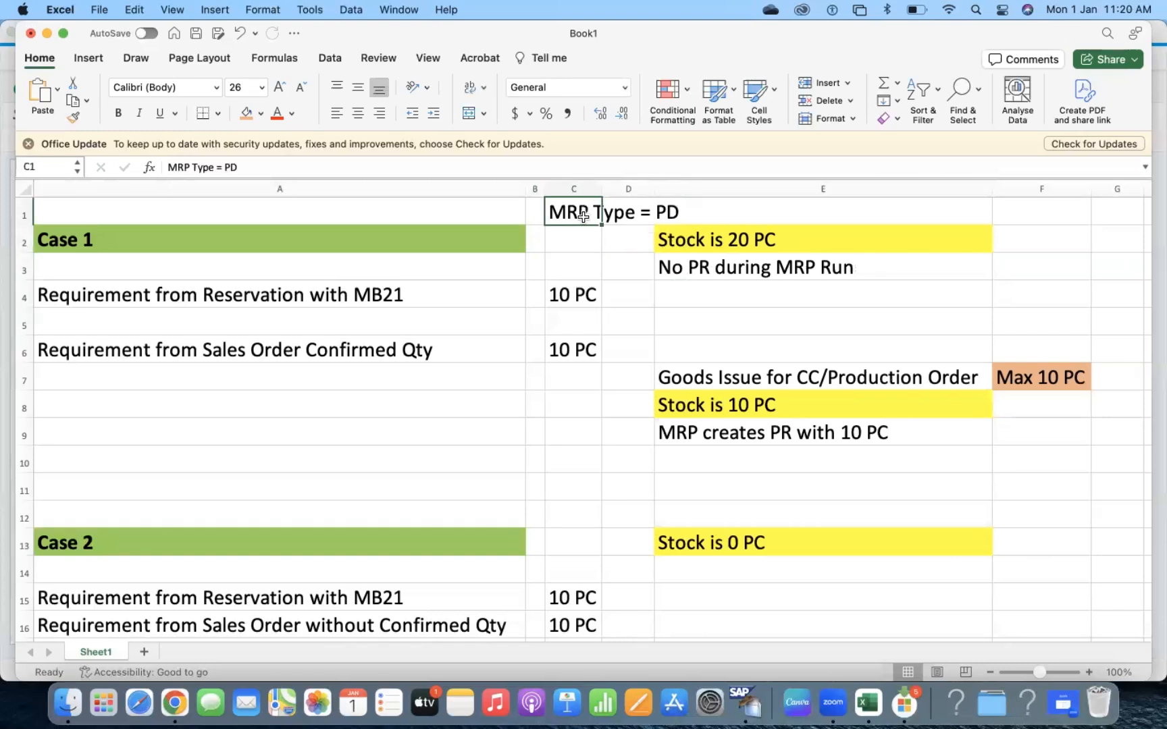
{"action": "left_click", "coordinate": [262, 113]}
{"action": "left_click", "coordinate": [308, 229]}
{"action": "left_click_drag", "start_coordinate": [578, 209], "coordinate": [681, 209]}
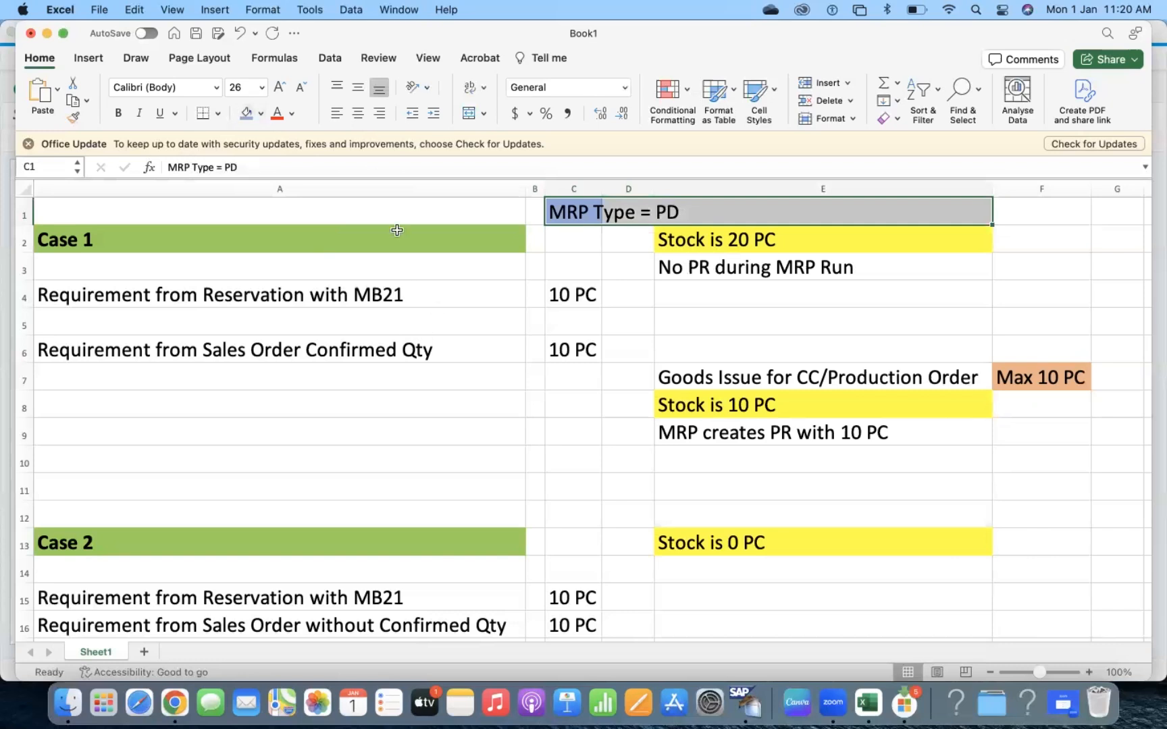
{"action": "left_click", "coordinate": [243, 113]}
{"action": "left_click", "coordinate": [528, 478]}
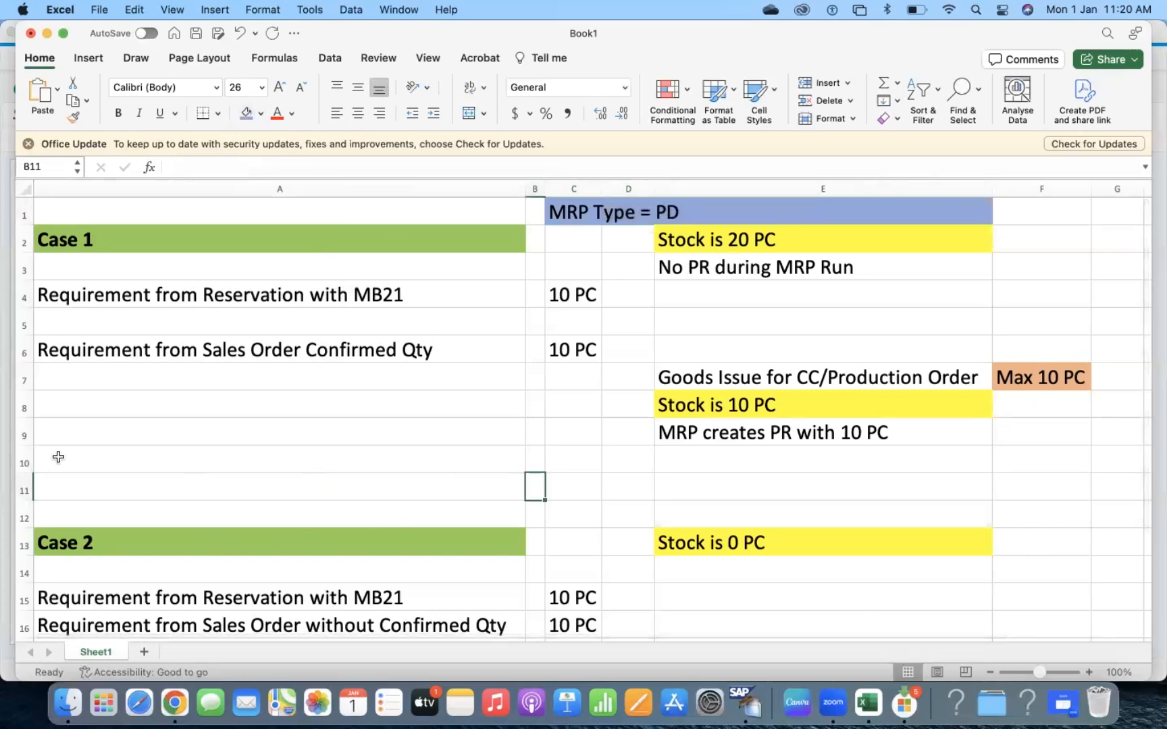
Step: Delete two of the blank rows above the Case 2 heading, starting at row 10
{"action": "left_click", "coordinate": [21, 461]}
{"action": "key", "text": "super+minus"}
{"action": "key", "text": "super+minus"}
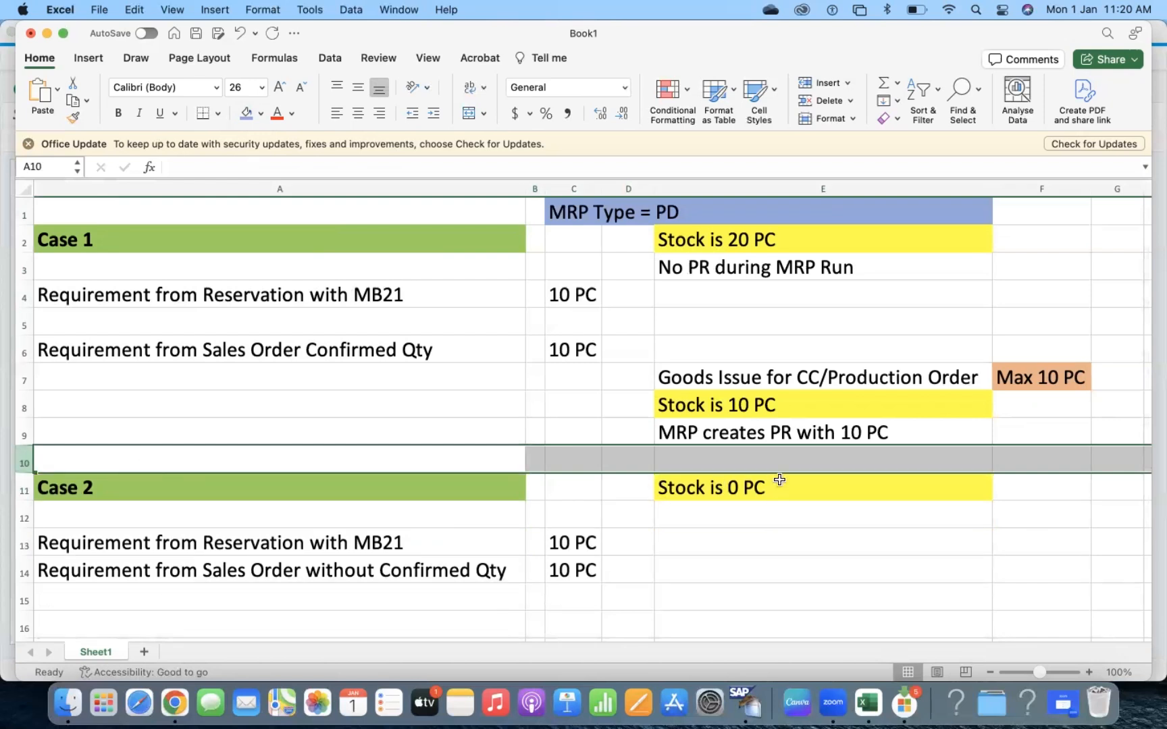
Step: Review the Case 2 stock note and the quantities of its reservation and sales order requirement rows
{"action": "left_click", "coordinate": [779, 480]}
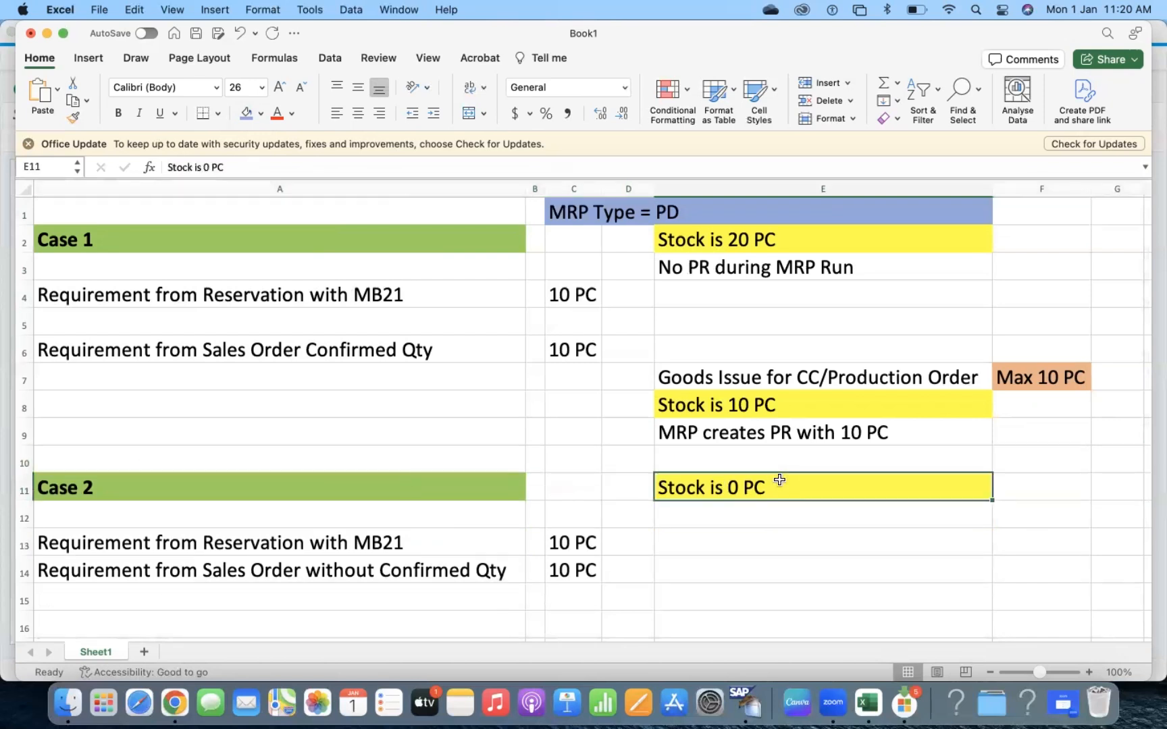
{"action": "left_click", "coordinate": [164, 542]}
{"action": "left_click", "coordinate": [587, 544]}
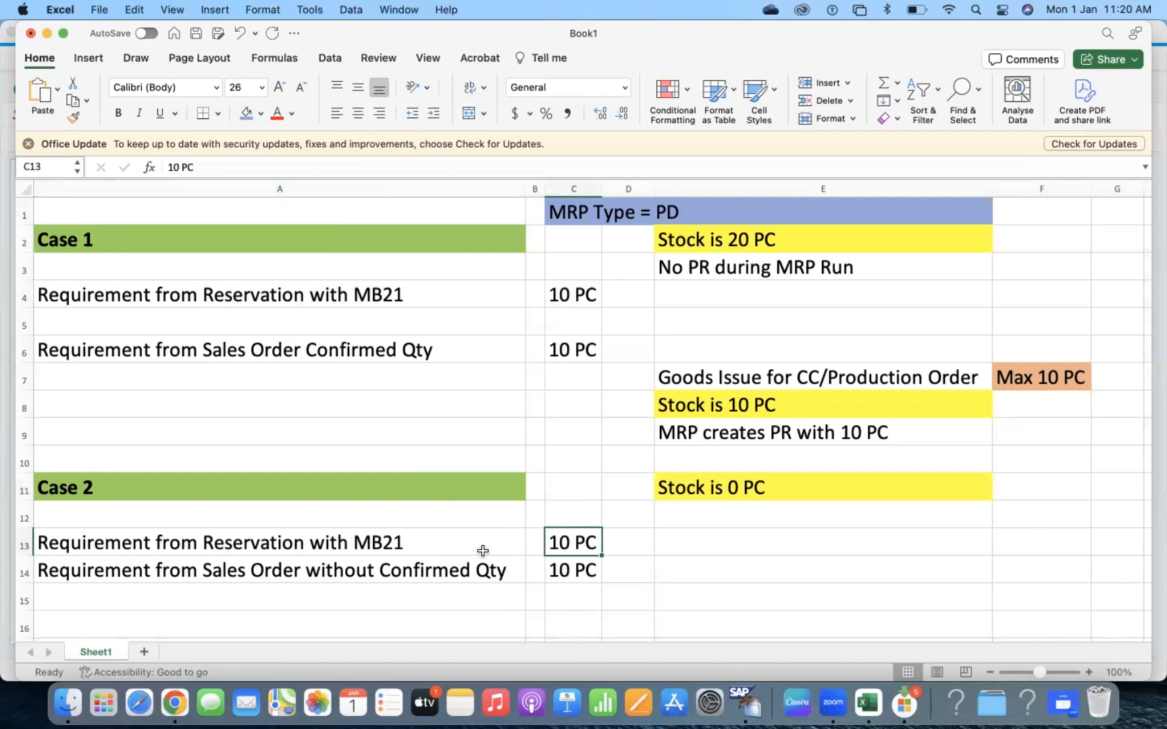
{"action": "left_click", "coordinate": [150, 577]}
{"action": "left_click", "coordinate": [585, 570]}
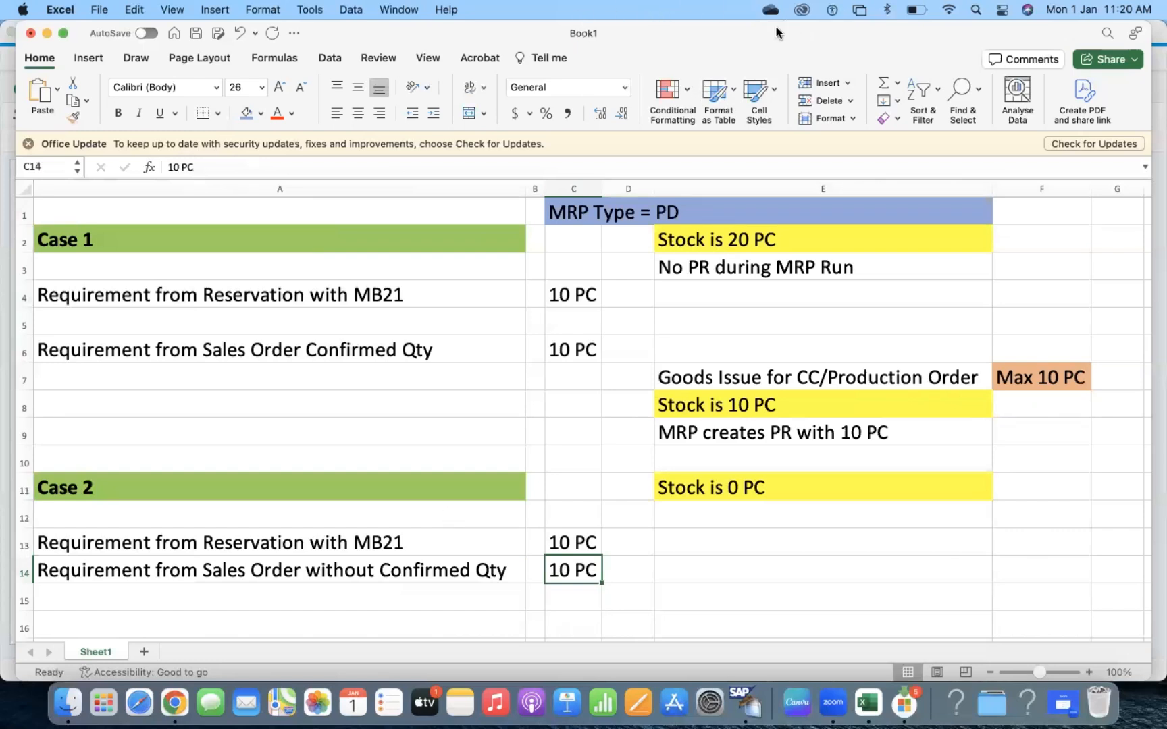
{"action": "left_click", "coordinate": [40, 208]}
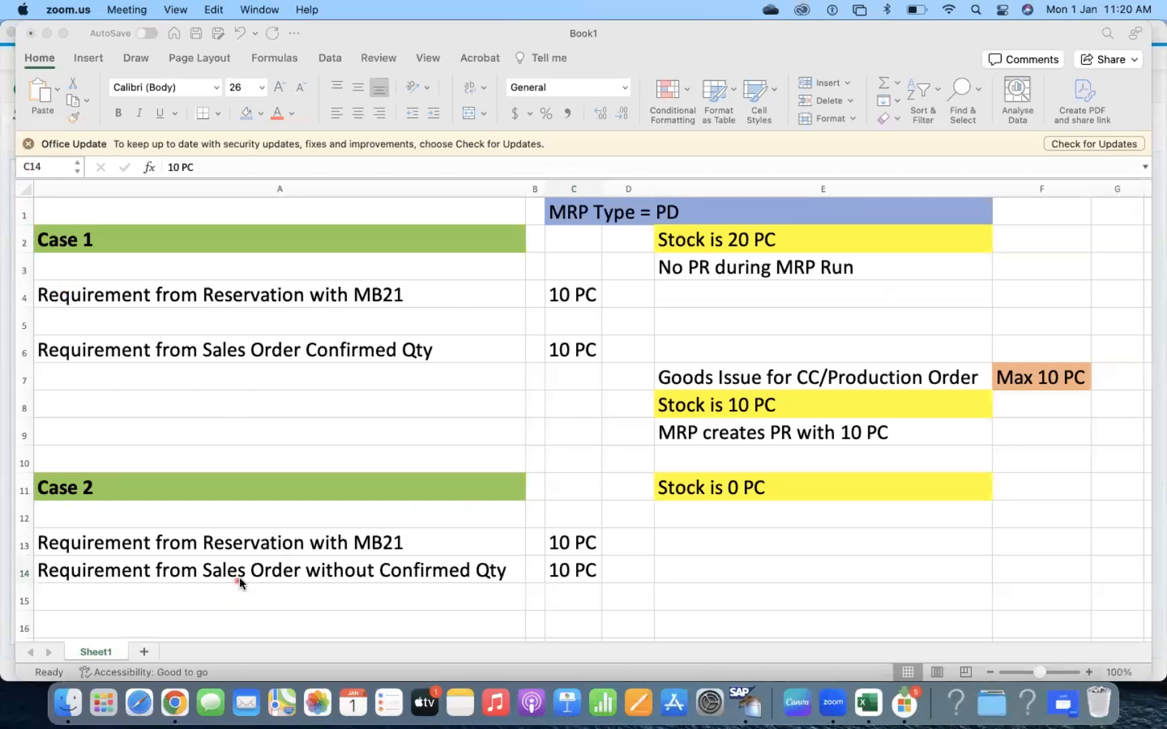
{"action": "left_click", "coordinate": [343, 574]}
{"action": "left_click", "coordinate": [382, 560]}
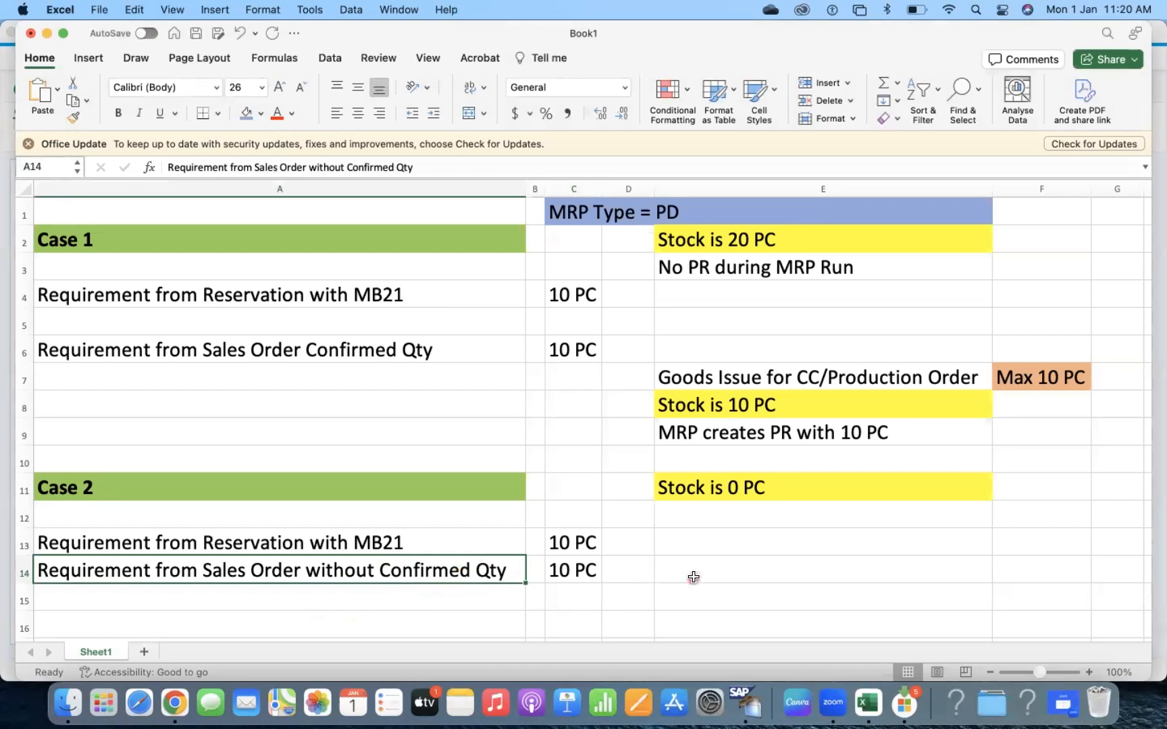
Step: Append "(This SO is called as Back Order)" to the sales order without confirmed quantity text in A14
{"action": "double_click", "coordinate": [511, 570]}
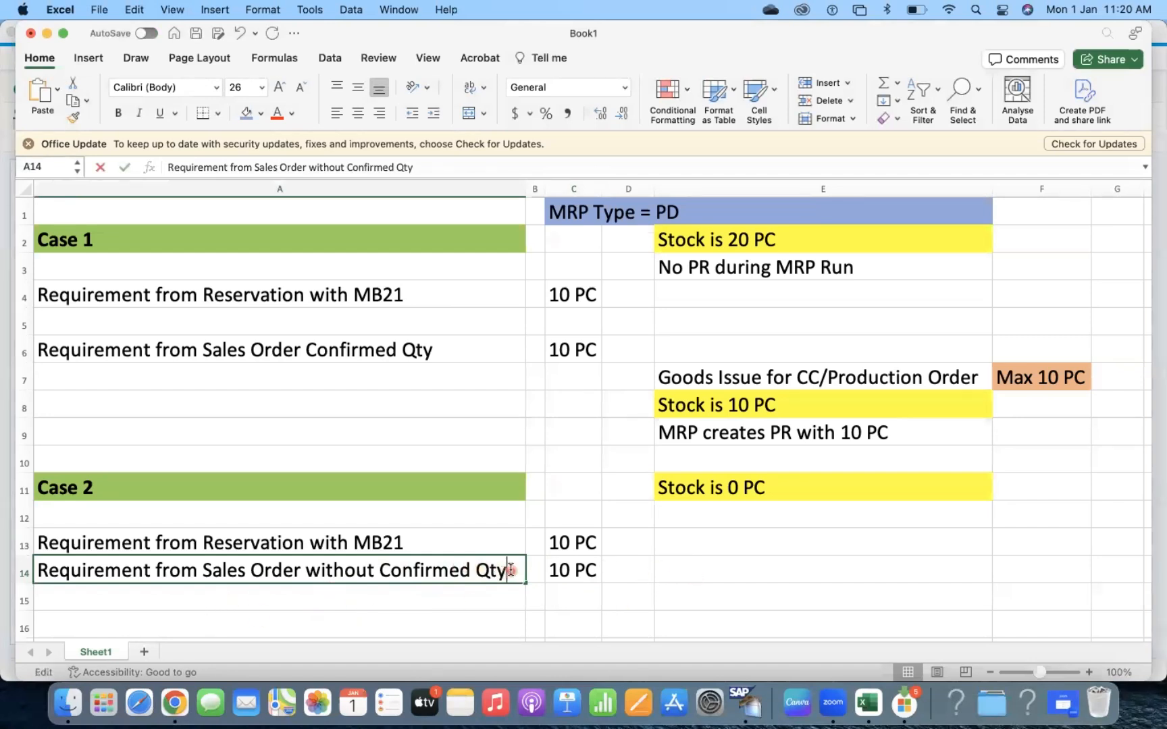
{"action": "type", "text": "("}
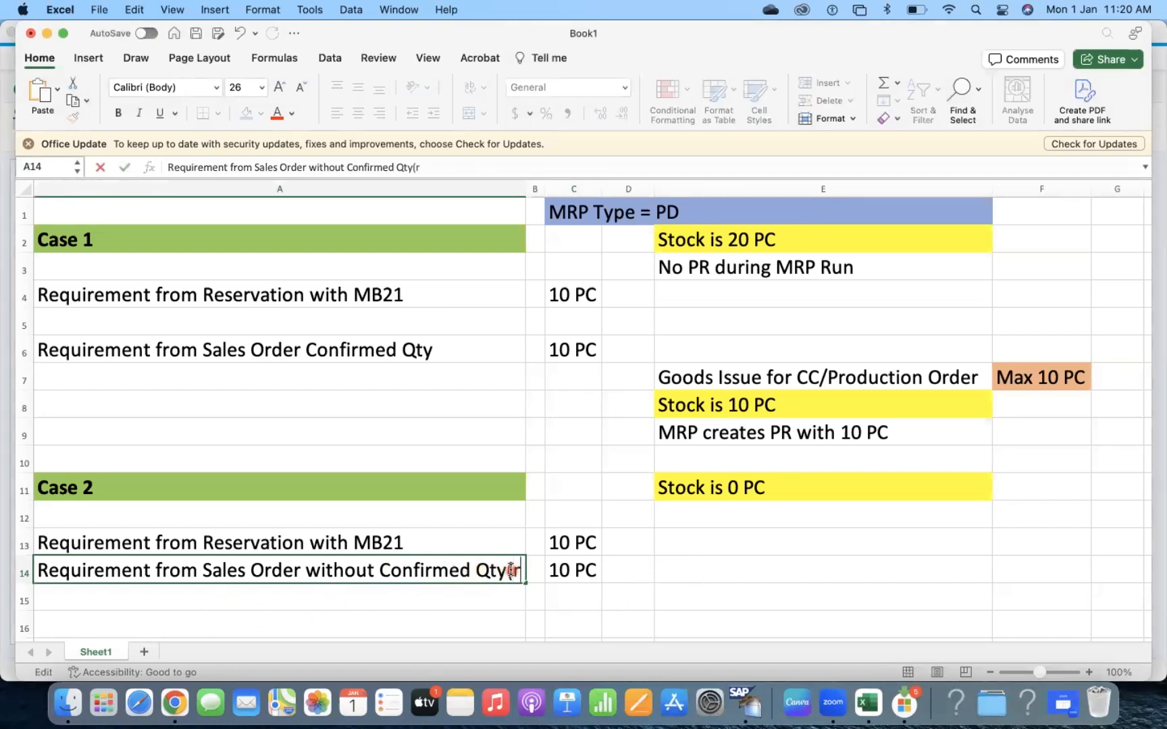
{"action": "type", "text": "This O"}
{"action": "key", "text": "BackSpace"}
{"action": "type", "text": "SO is "}
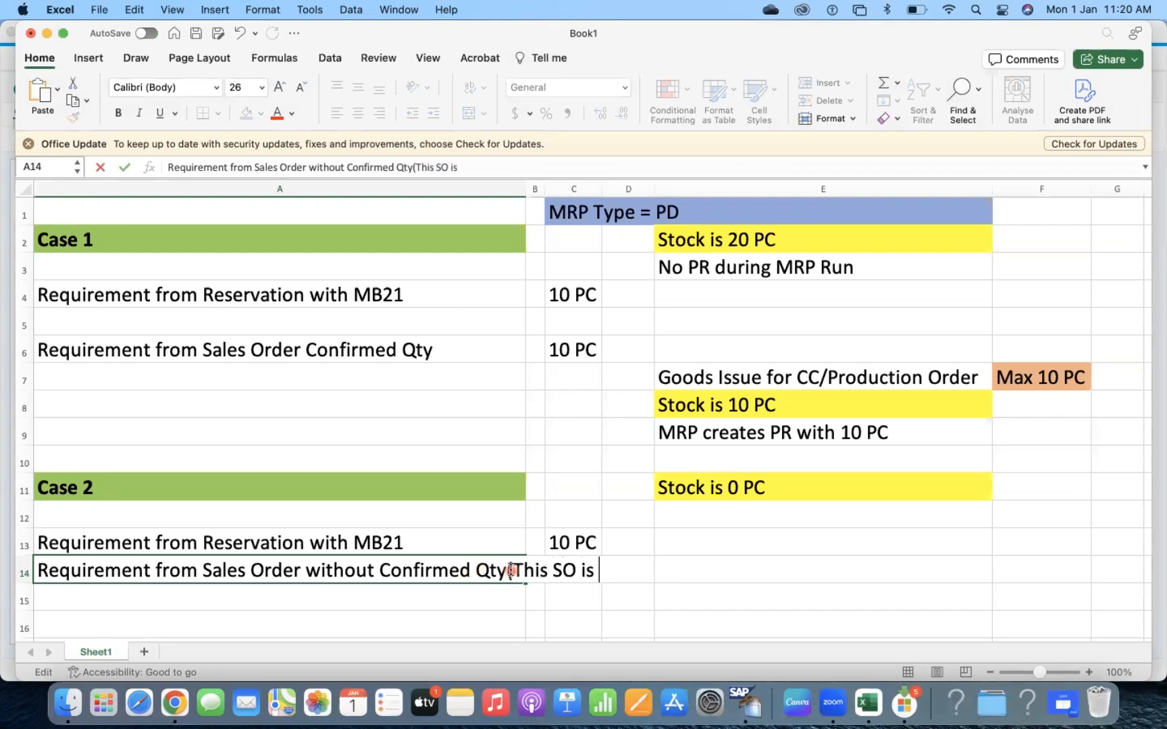
{"action": "type", "text": "called as B"}
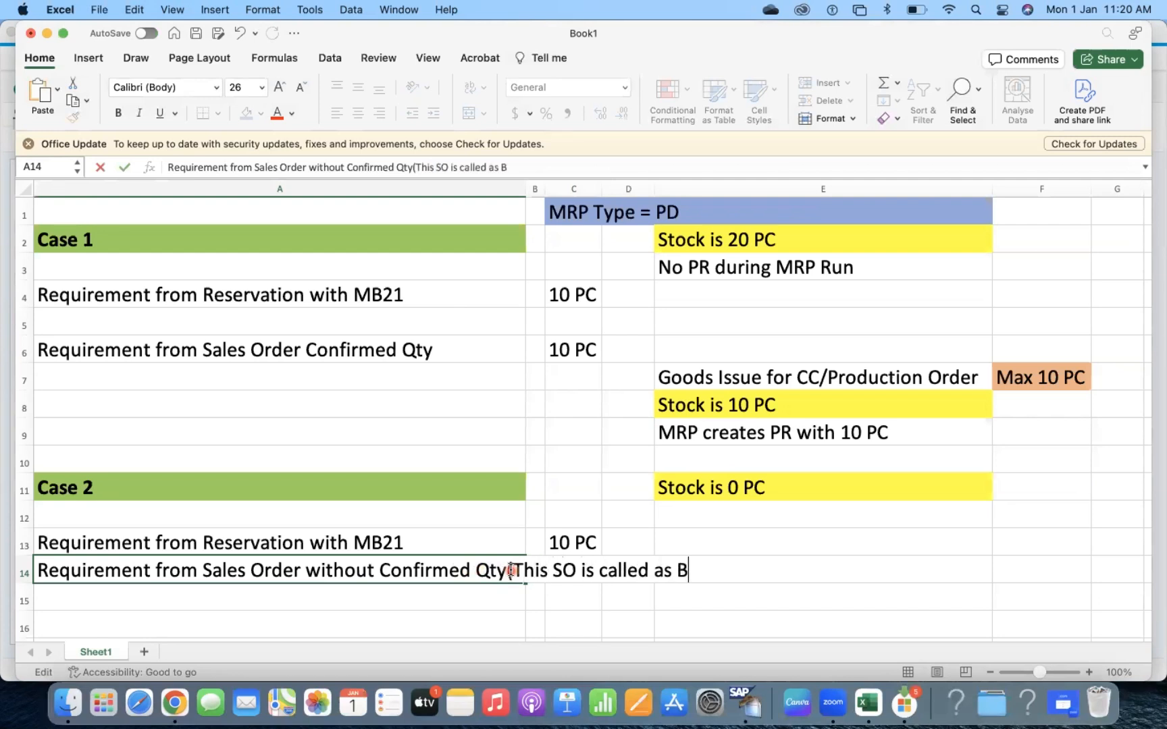
{"action": "type", "text": "ack Order)"}
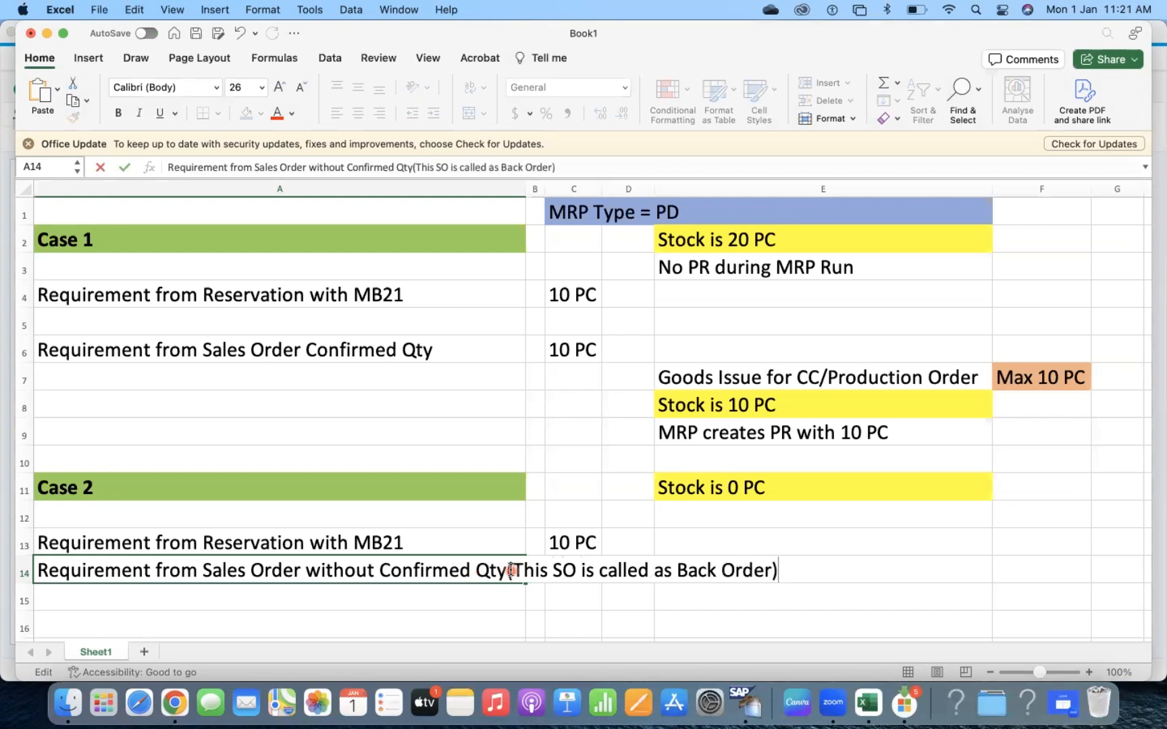
{"action": "left_click", "coordinate": [511, 571]}
{"action": "key", "text": "Return"}
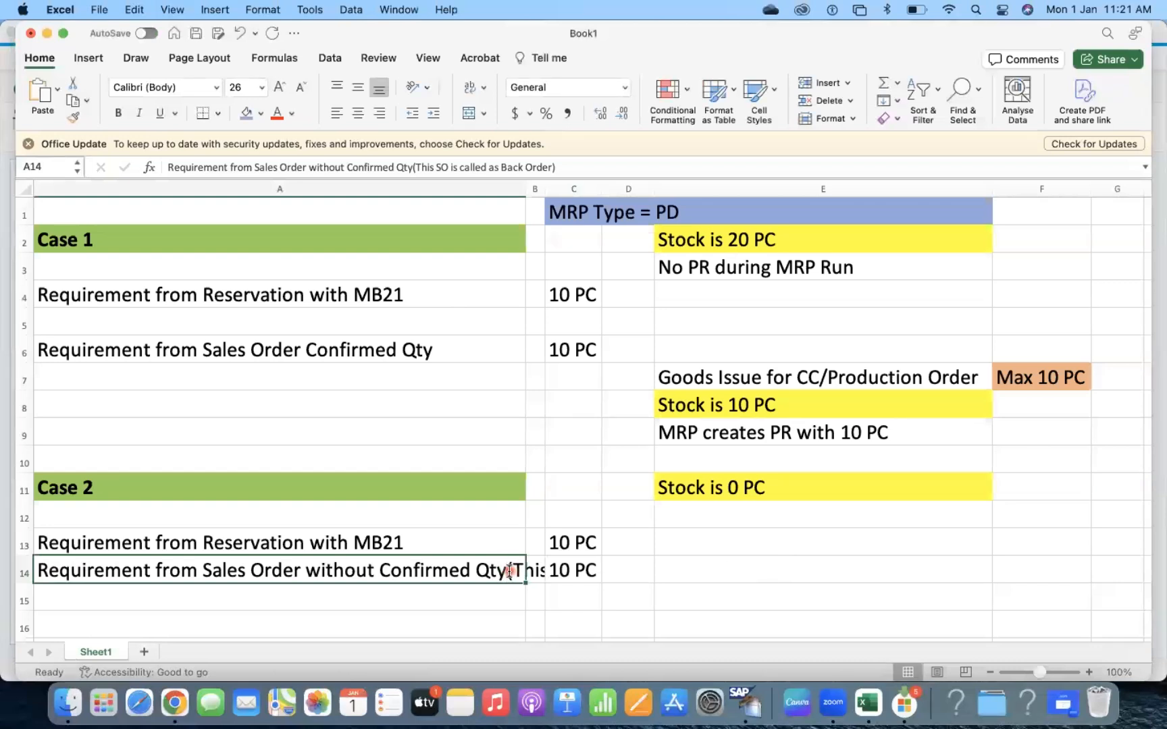
Step: Insert a space between "Qty" and the bracketed back order remark in A14
{"action": "double_click", "coordinate": [506, 570]}
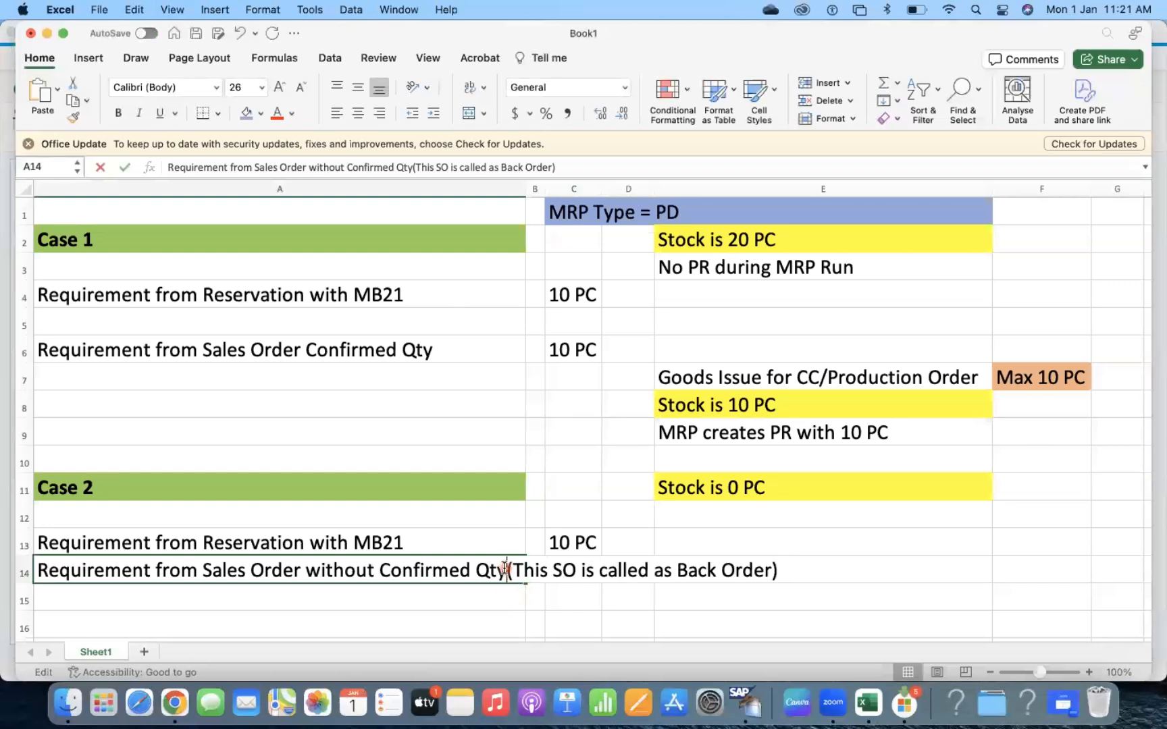
{"action": "key", "text": "Escape"}
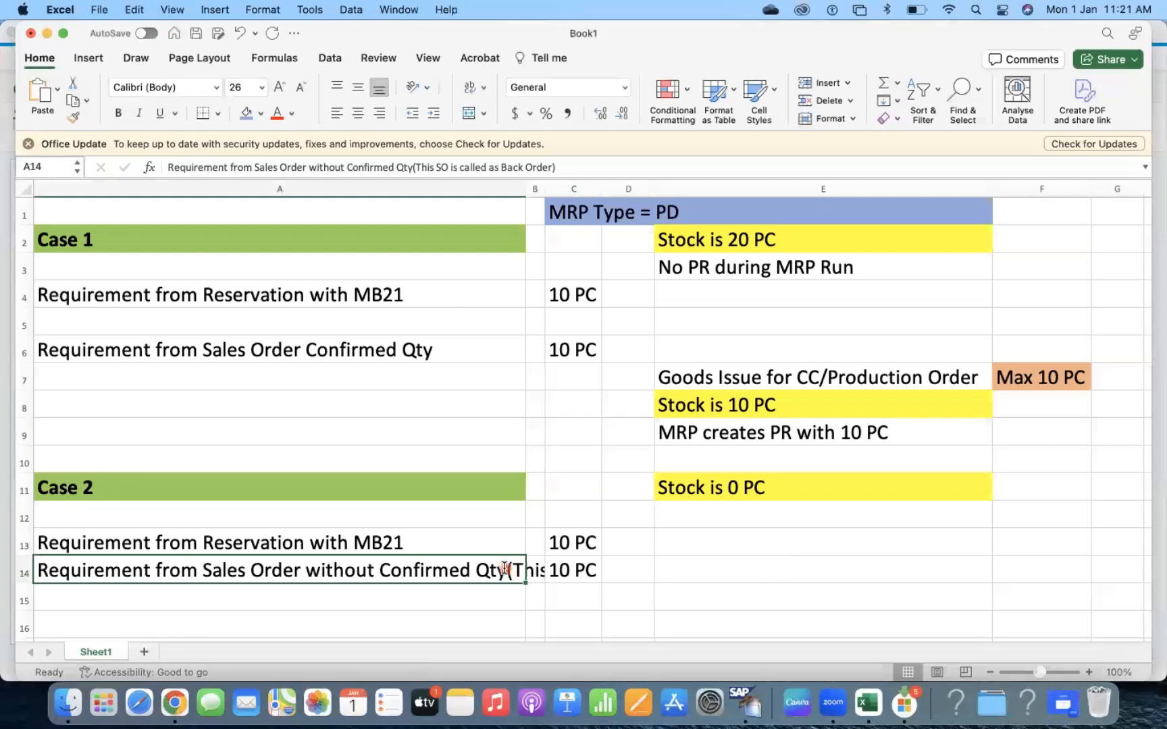
{"action": "double_click", "coordinate": [504, 571]}
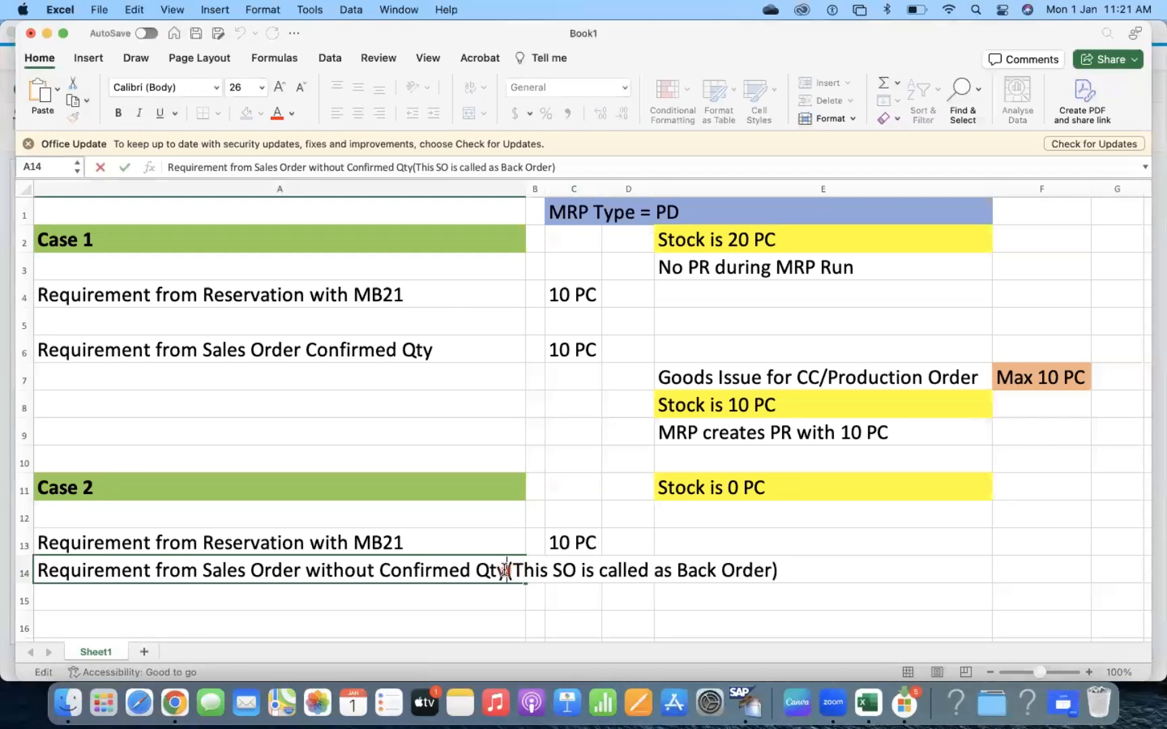
{"action": "key", "text": "Return"}
{"action": "double_click", "coordinate": [508, 571]}
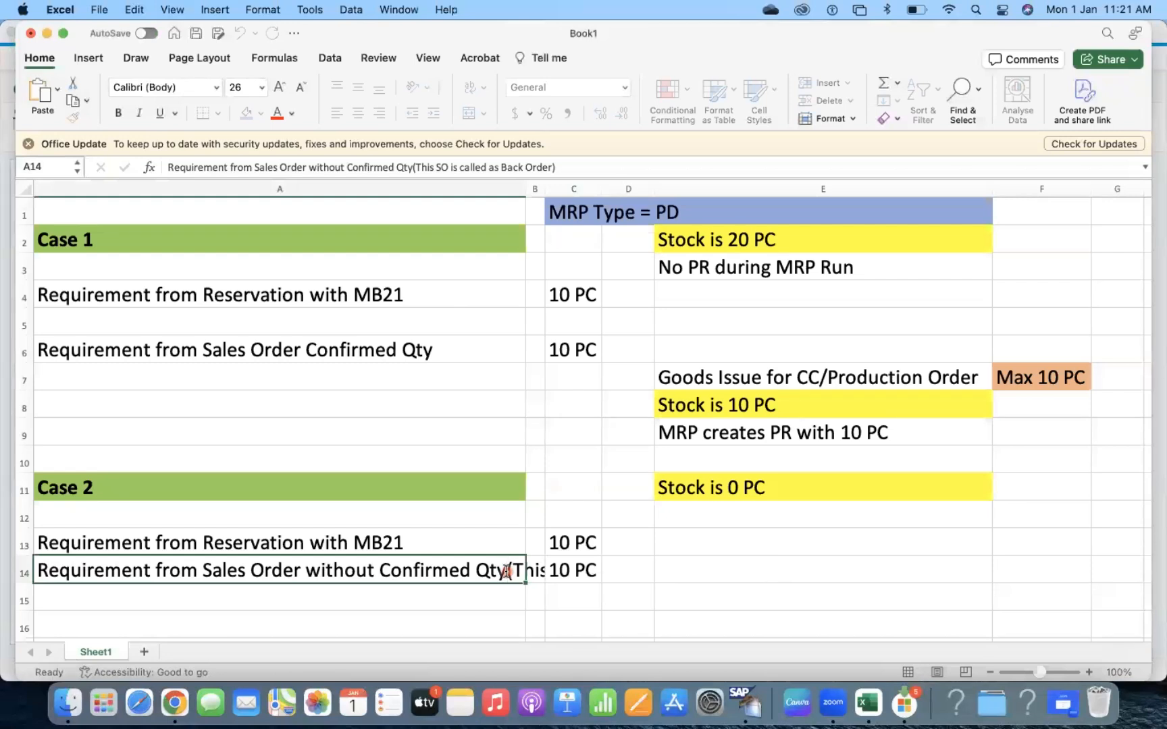
{"action": "left_click", "coordinate": [495, 591]}
{"action": "left_click", "coordinate": [457, 565]}
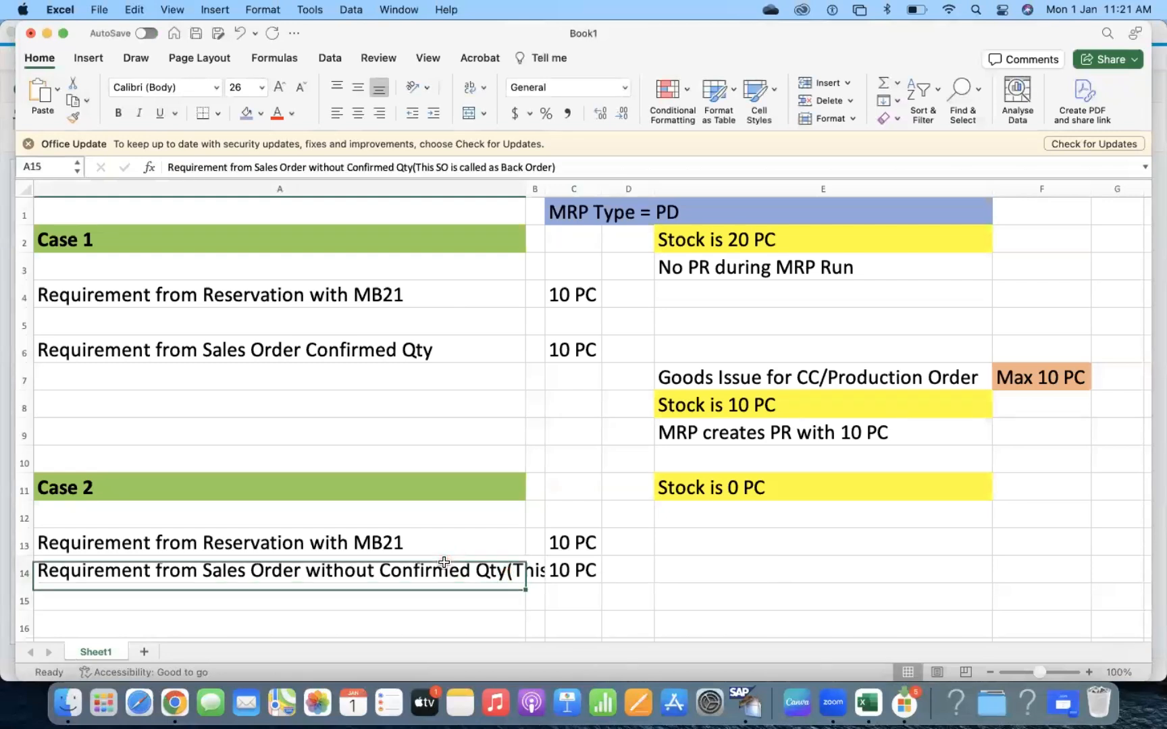
{"action": "double_click", "coordinate": [507, 571]}
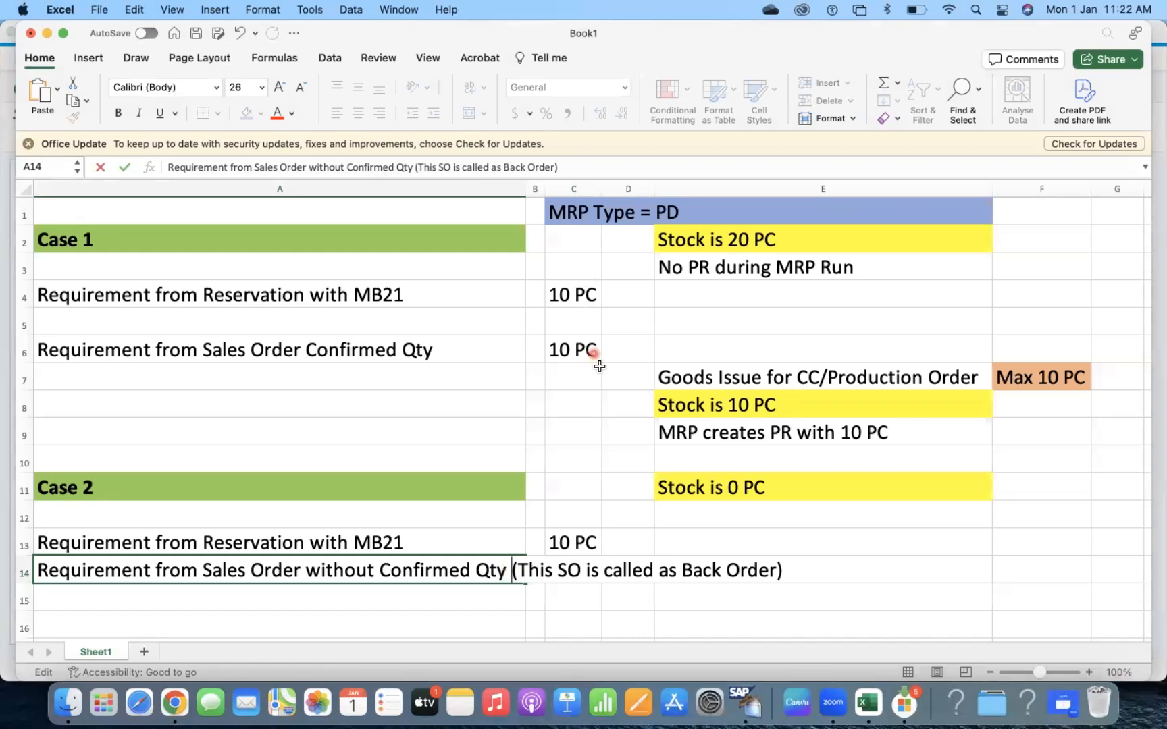
{"action": "left_click", "coordinate": [477, 623]}
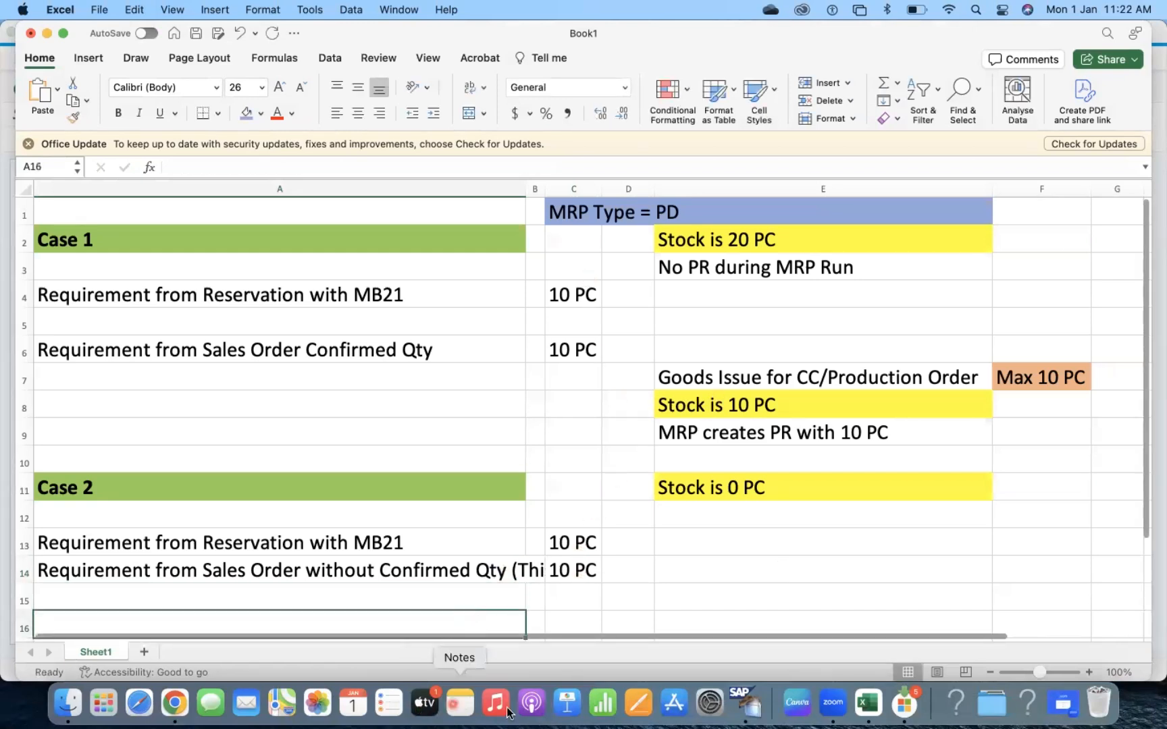
Step: Switch to the SAP session WAL (2) (400) and display the prefilled standard order with transaction VA03
{"action": "left_click", "coordinate": [745, 702]}
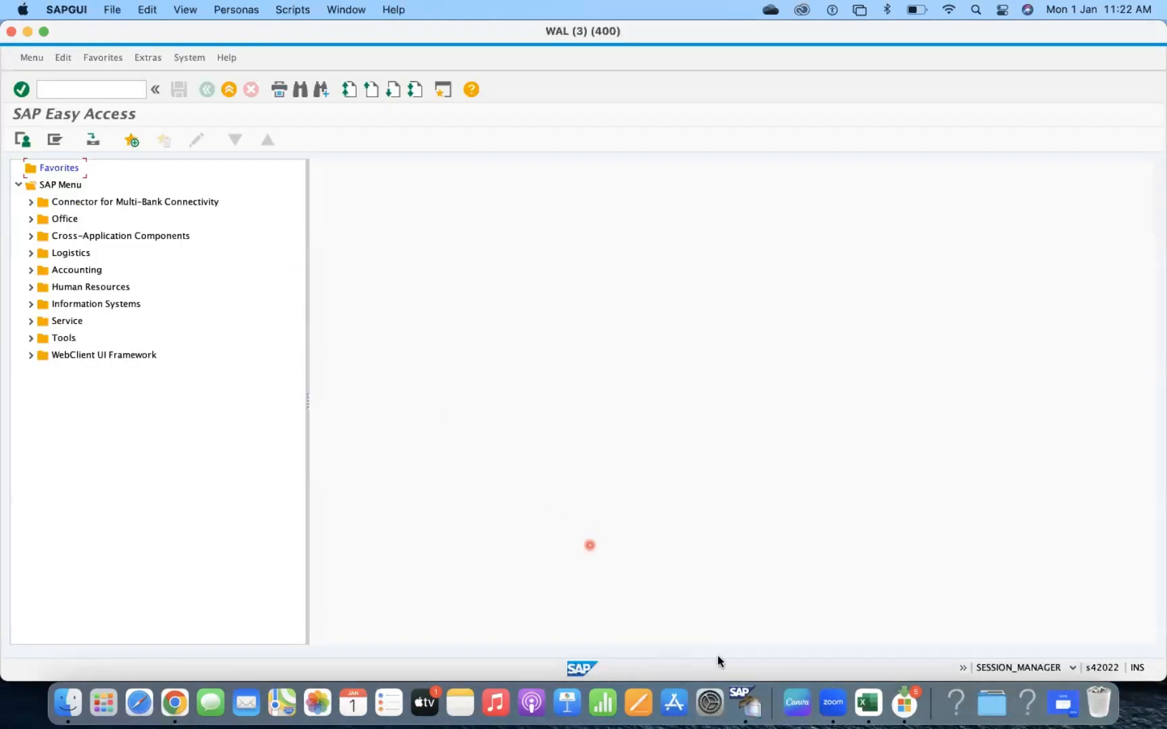
{"action": "right_click", "coordinate": [745, 703]}
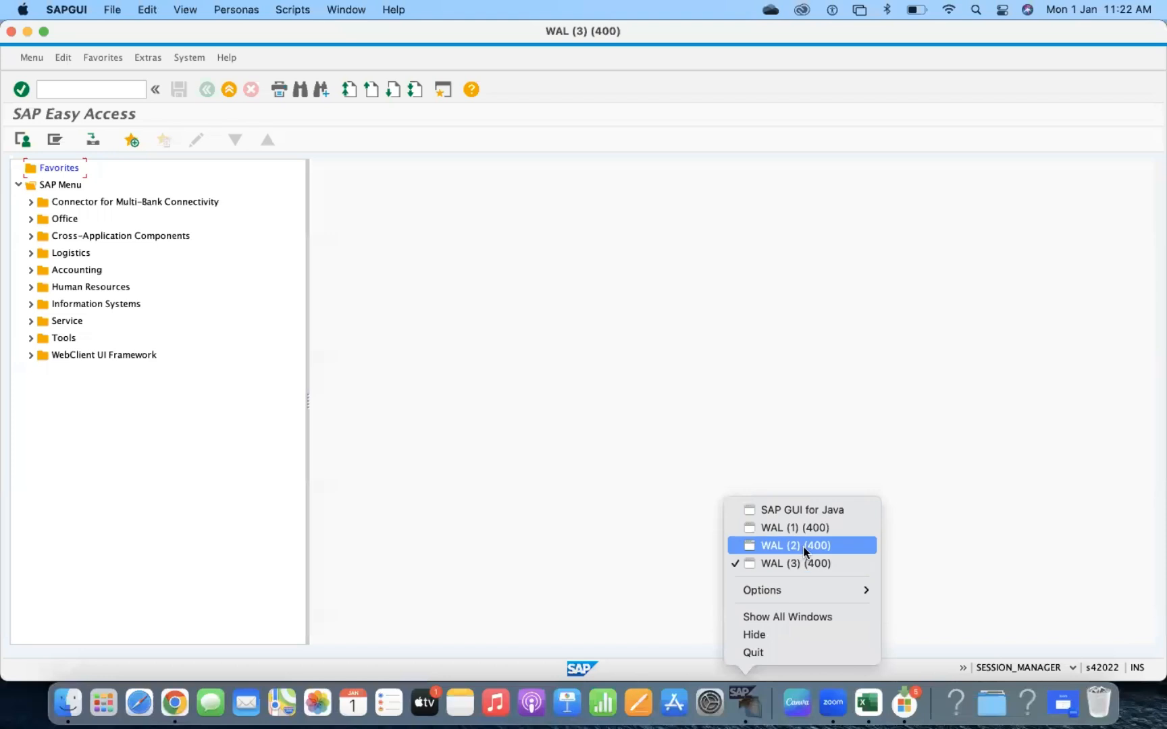
{"action": "left_click", "coordinate": [805, 546]}
{"action": "left_click", "coordinate": [66, 89]}
{"action": "left_click", "coordinate": [207, 89]}
{"action": "left_click", "coordinate": [88, 90]}
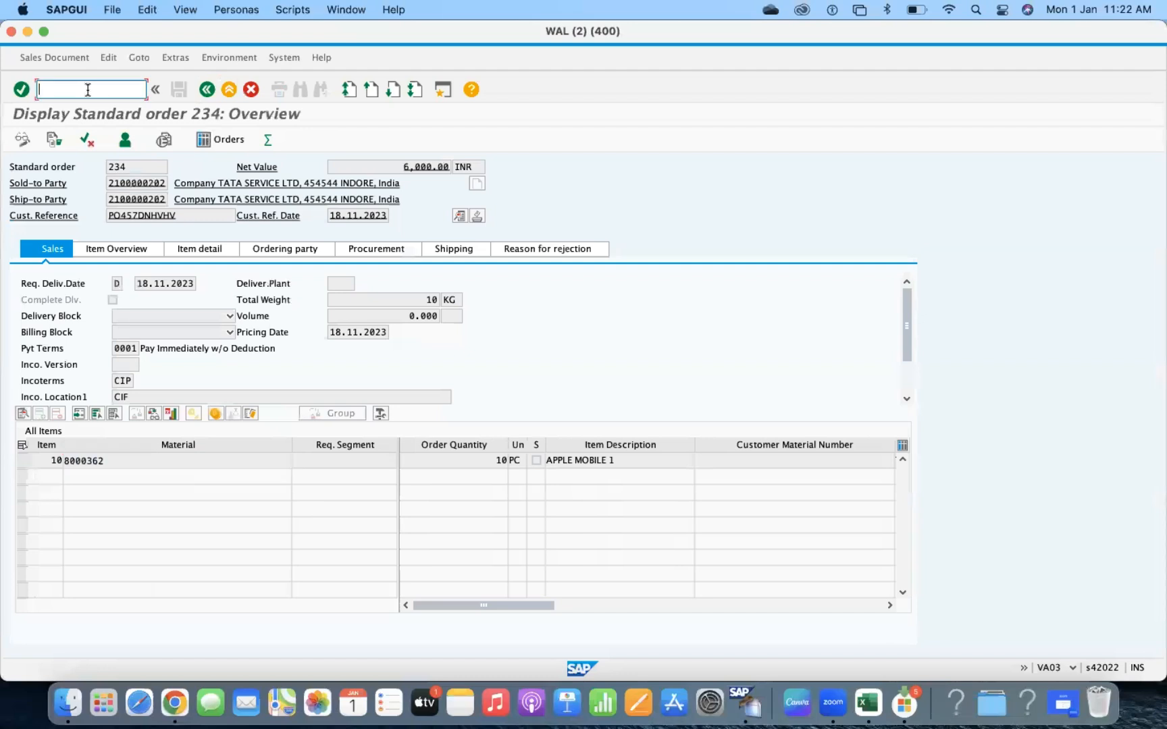
{"action": "type", "text": "/nva03"}
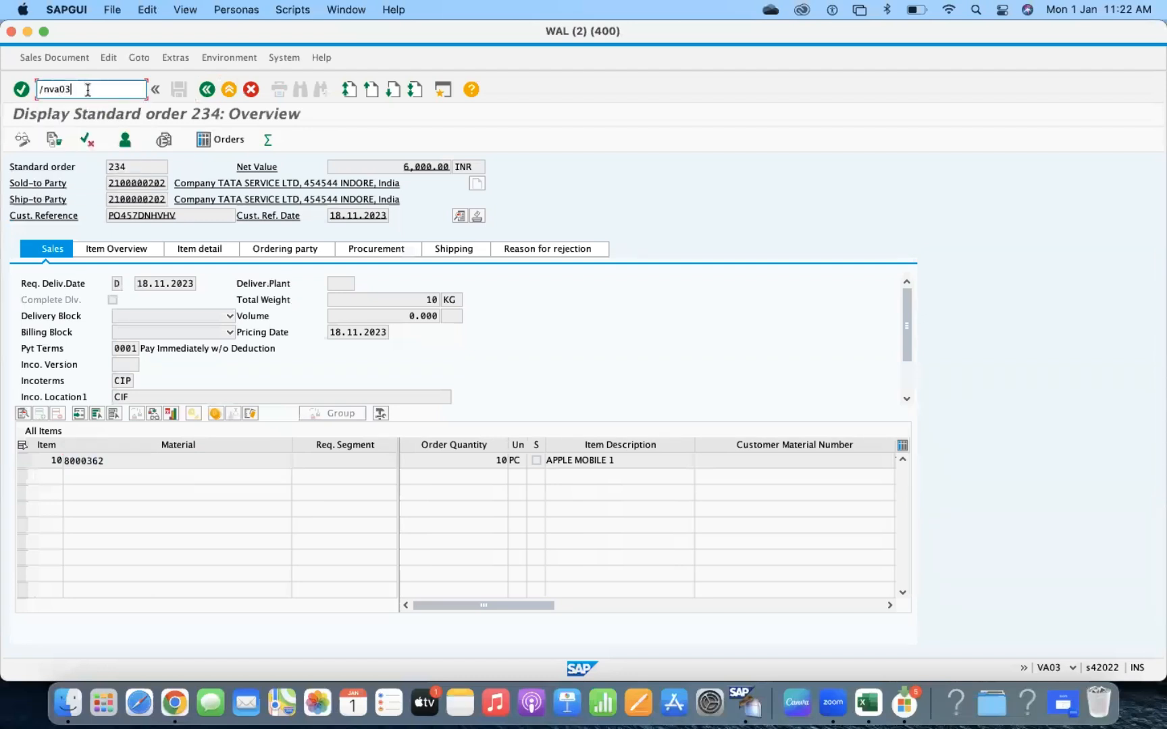
{"action": "key", "text": "Return"}
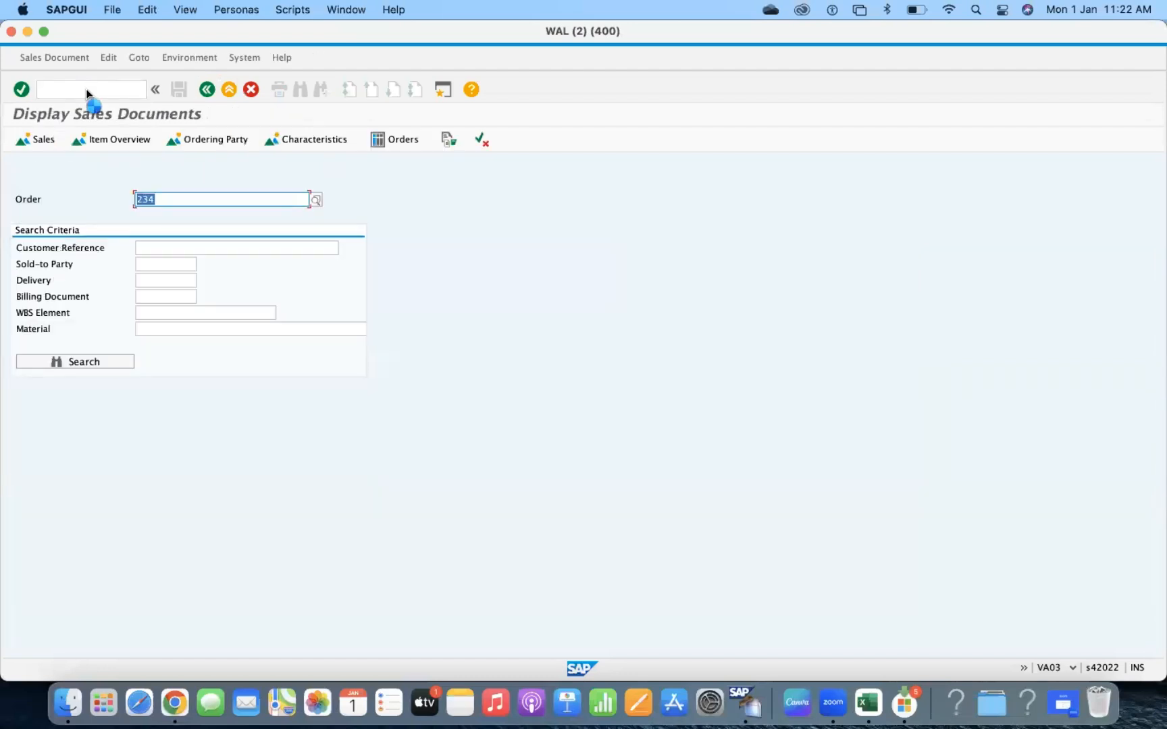
{"action": "key", "text": "Return"}
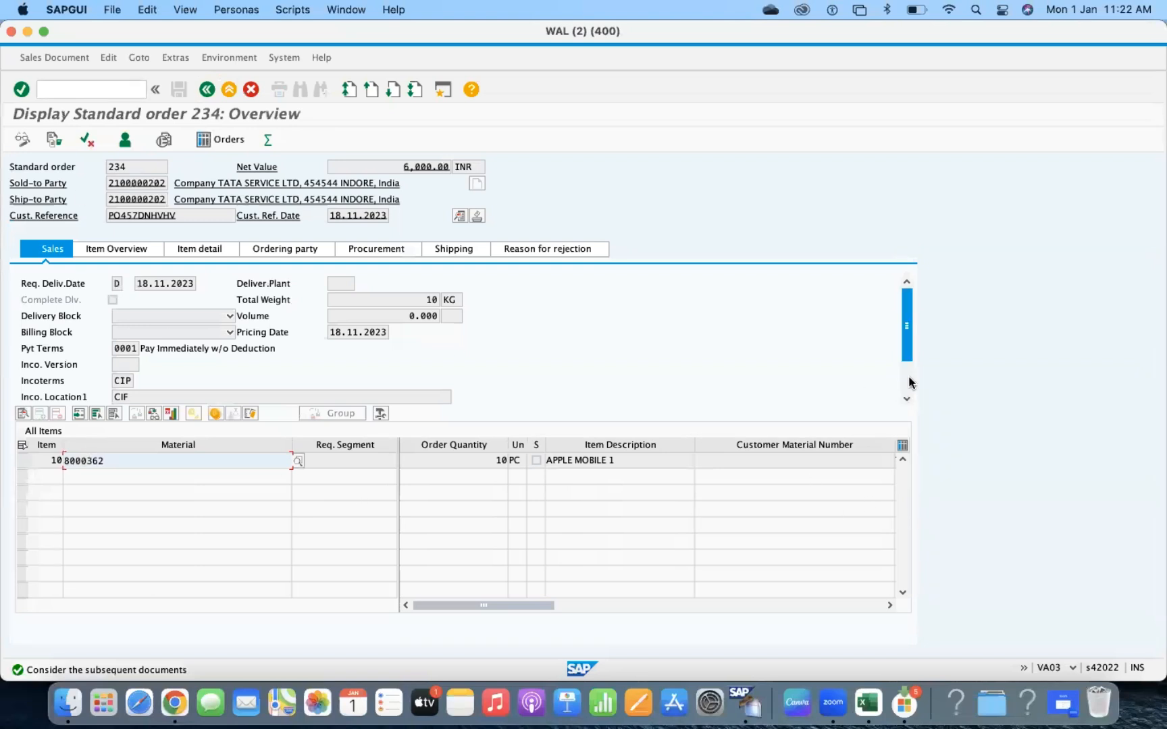
Step: Display the schedule lines of order item 10, APPLE MOBILE 1
{"action": "scroll", "coordinate": [909, 383], "scroll_direction": "down", "scroll_amount": 3}
{"action": "left_click", "coordinate": [22, 462]}
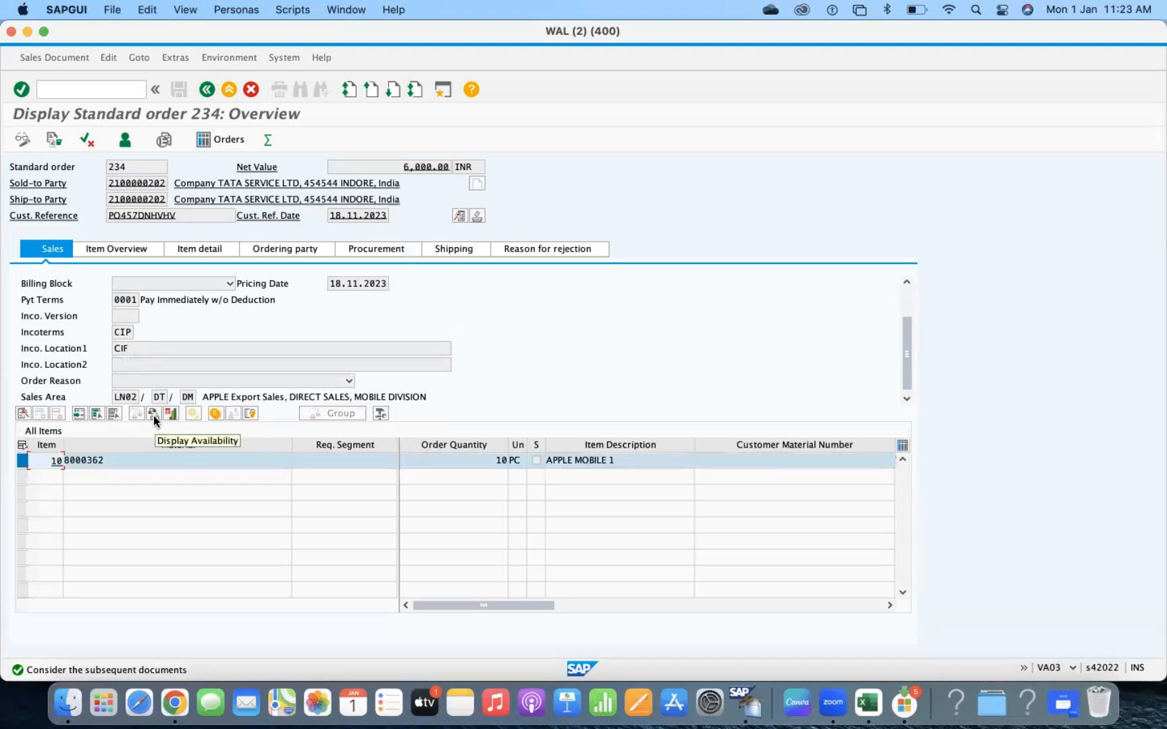
{"action": "left_click", "coordinate": [171, 413]}
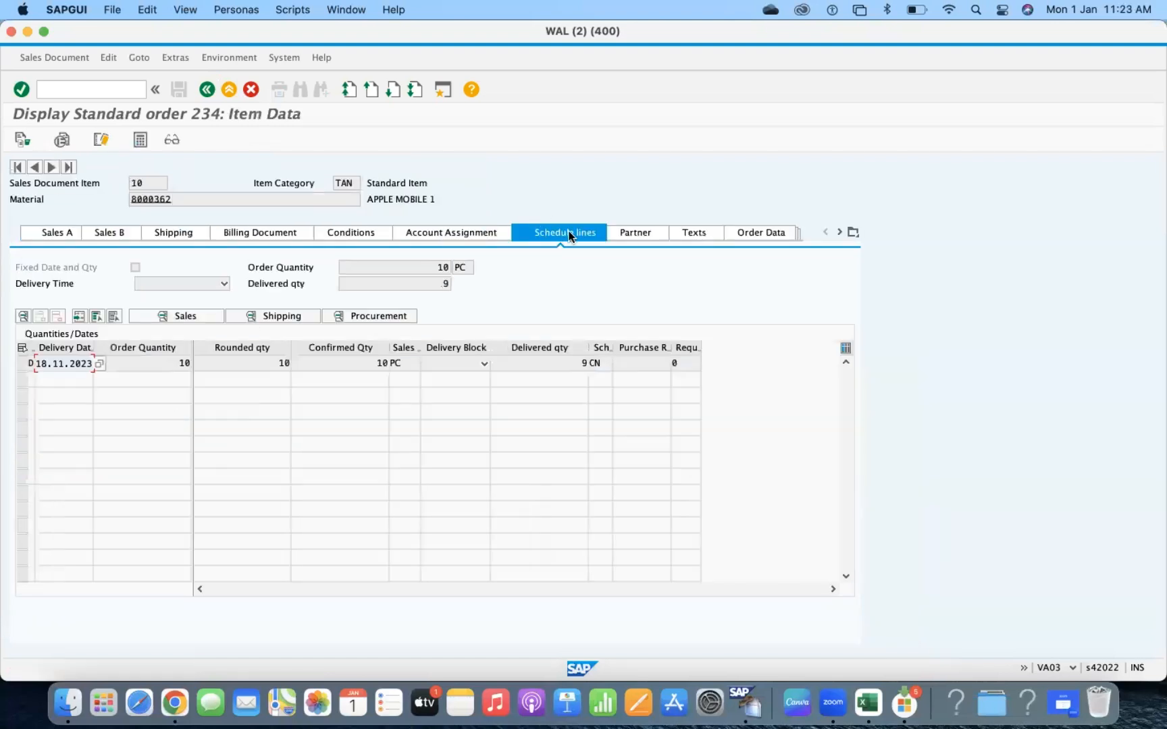
Step: Examine the order quantity, rounded quantity, confirmed quantity and delivery date in the item's schedule line
{"action": "left_click_drag", "start_coordinate": [156, 364], "coordinate": [302, 366]}
{"action": "left_click", "coordinate": [374, 367]}
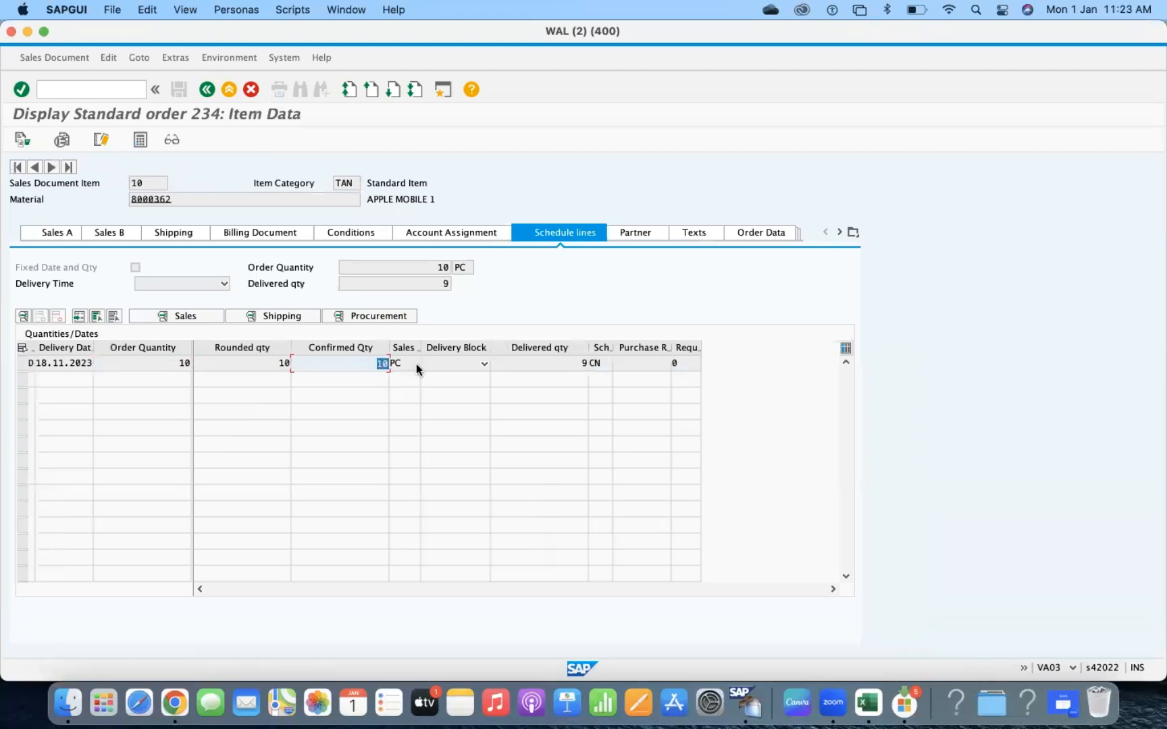
{"action": "left_click", "coordinate": [368, 363]}
{"action": "left_click", "coordinate": [57, 364]}
{"action": "double_click", "coordinate": [384, 364]}
{"action": "left_click", "coordinate": [63, 380]}
{"action": "left_click", "coordinate": [383, 362]}
{"action": "left_click", "coordinate": [58, 382]}
Step: Copy the item's material number 8000362 from the item data header
{"action": "left_click_drag", "start_coordinate": [177, 200], "coordinate": [103, 205]}
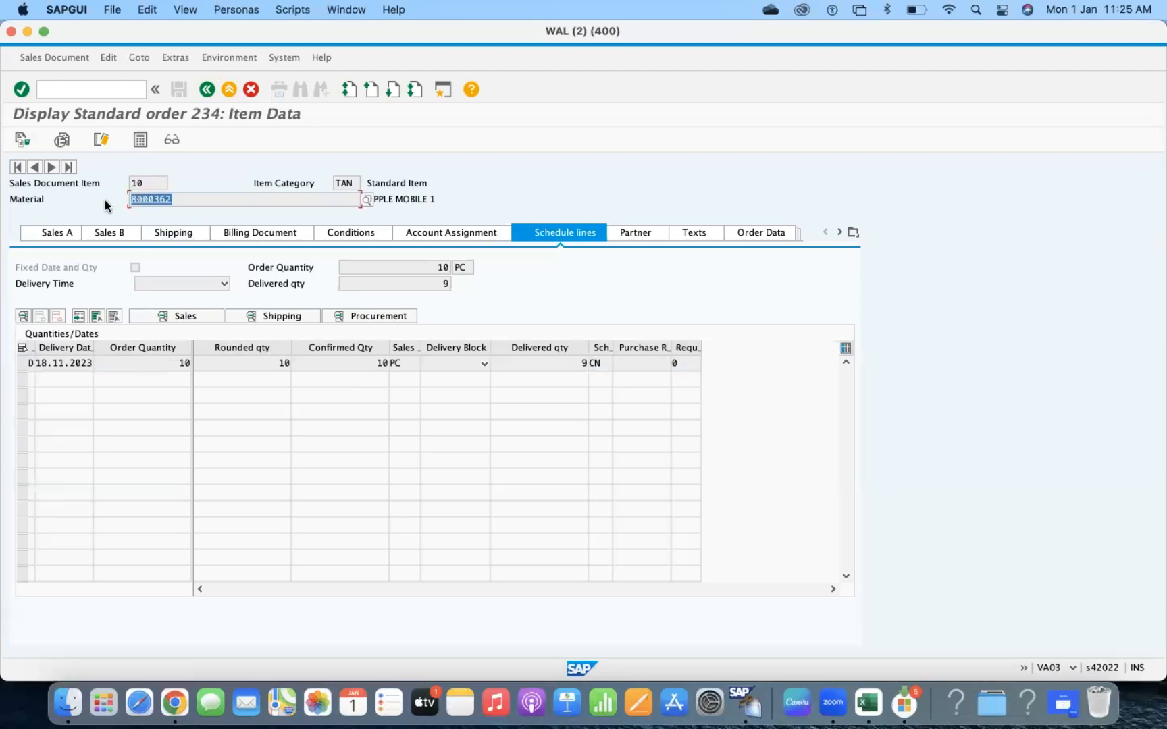
{"action": "left_click_drag", "start_coordinate": [177, 199], "coordinate": [118, 200]}
{"action": "key", "text": "super+c"}
{"action": "left_click", "coordinate": [101, 92]}
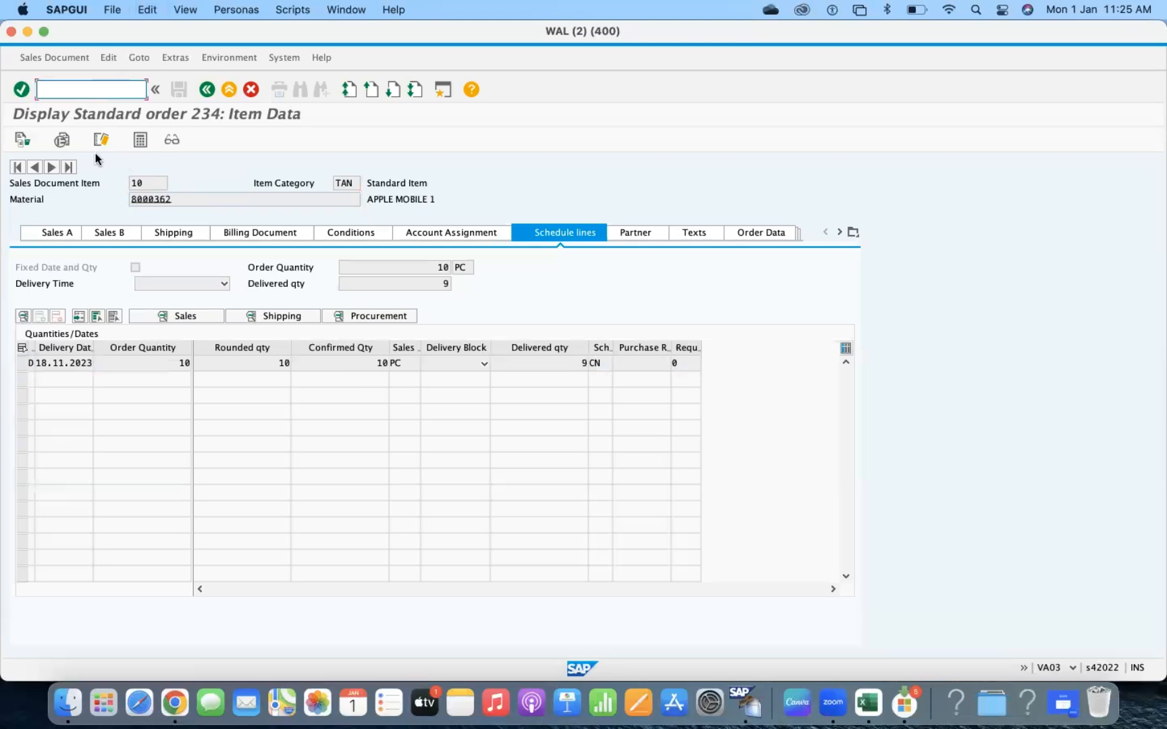
Step: Check the item's Sales A data, return to the order overview and look through the item table's columns
{"action": "left_click", "coordinate": [67, 233]}
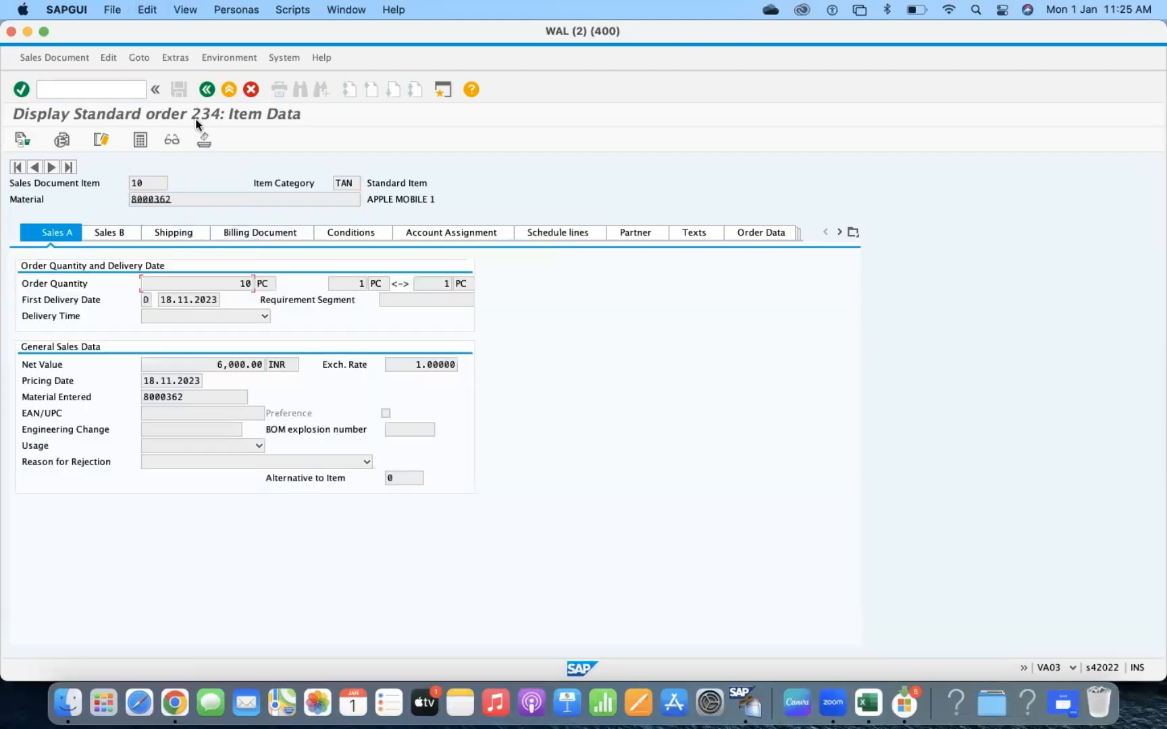
{"action": "left_click", "coordinate": [206, 90]}
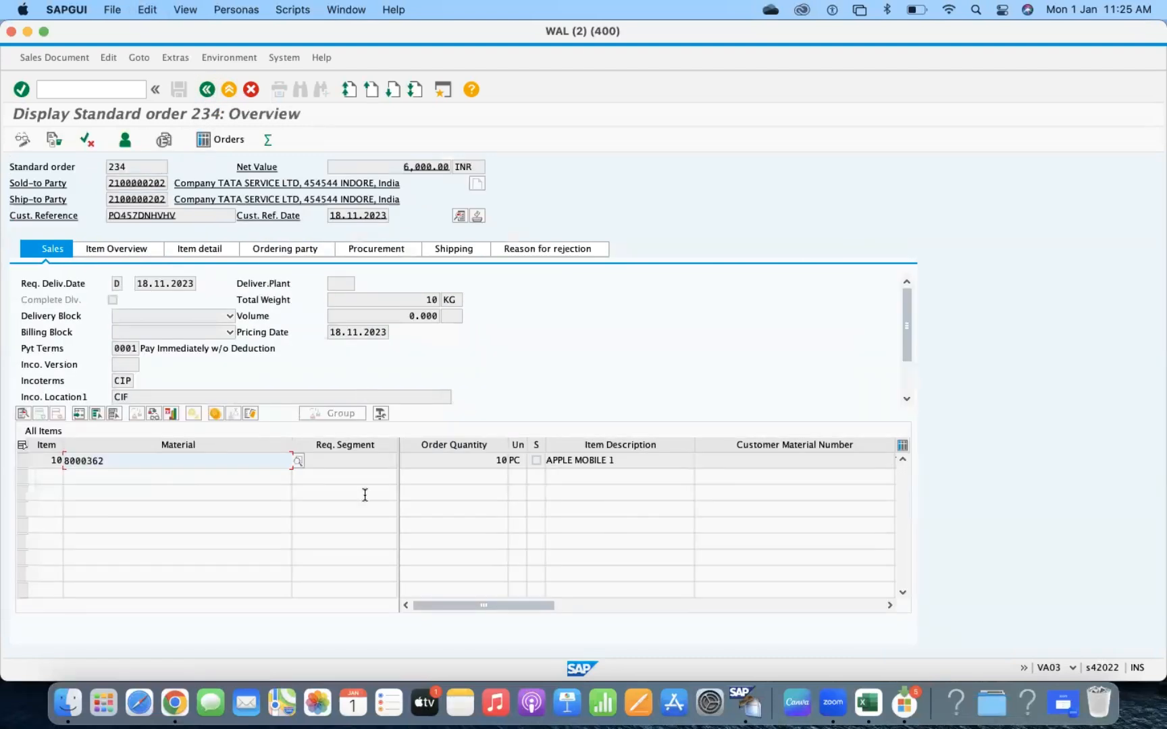
{"action": "left_click_drag", "start_coordinate": [469, 603], "coordinate": [813, 605]}
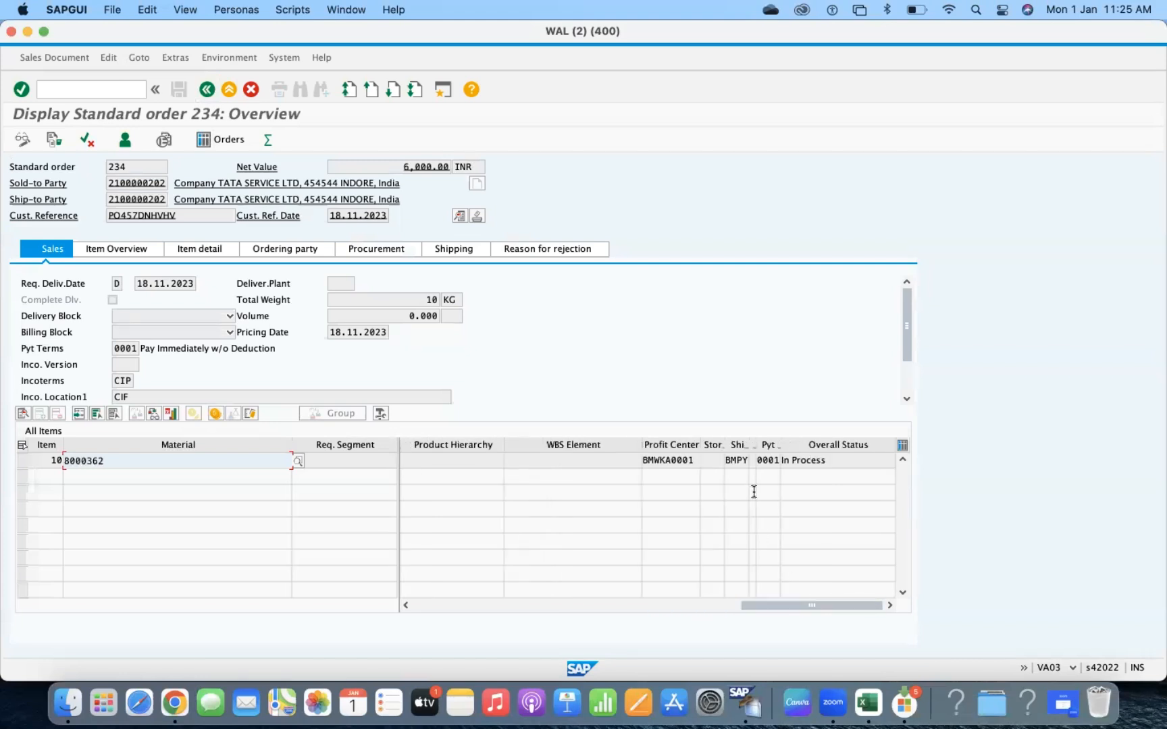
{"action": "left_click_drag", "start_coordinate": [778, 444], "coordinate": [821, 444]}
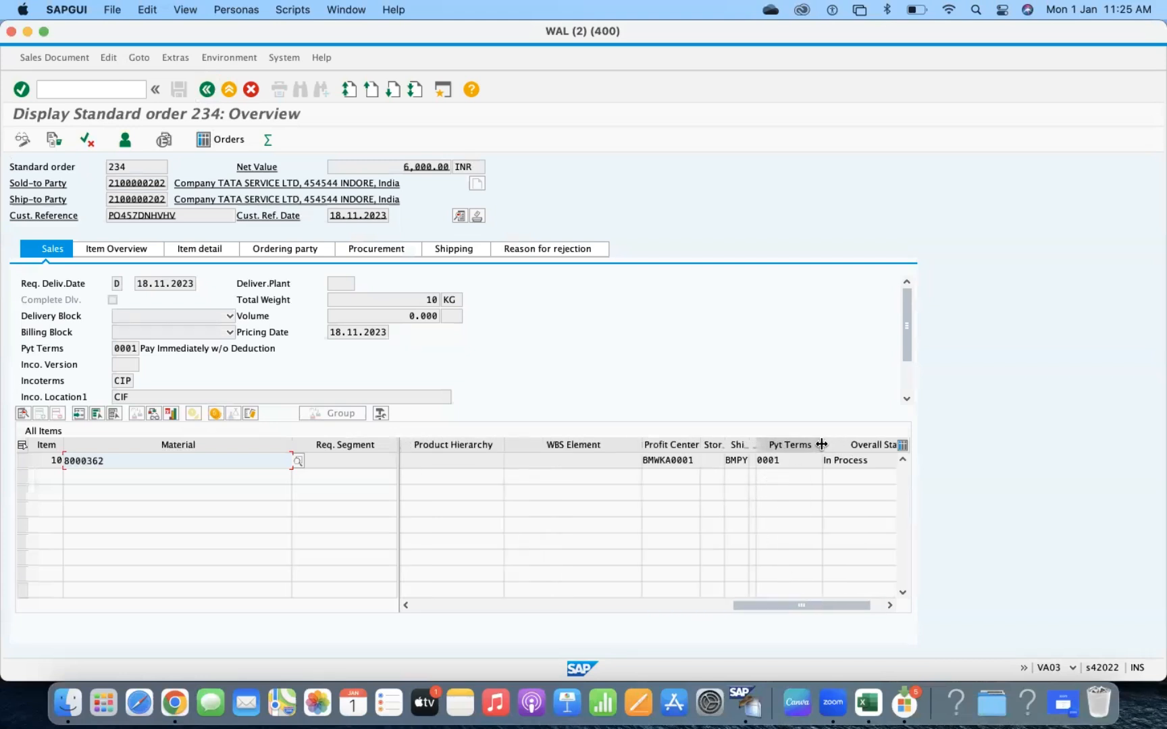
{"action": "left_click_drag", "start_coordinate": [770, 605], "coordinate": [358, 607]}
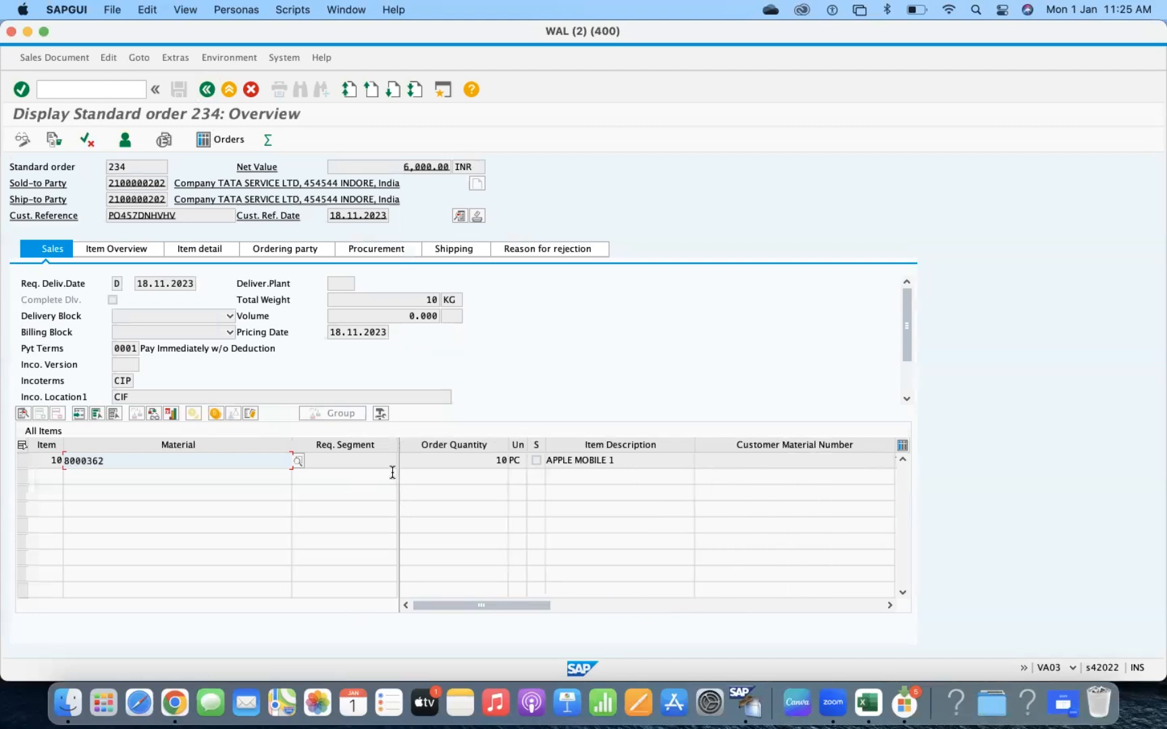
{"action": "left_click_drag", "start_coordinate": [398, 451], "coordinate": [437, 449]}
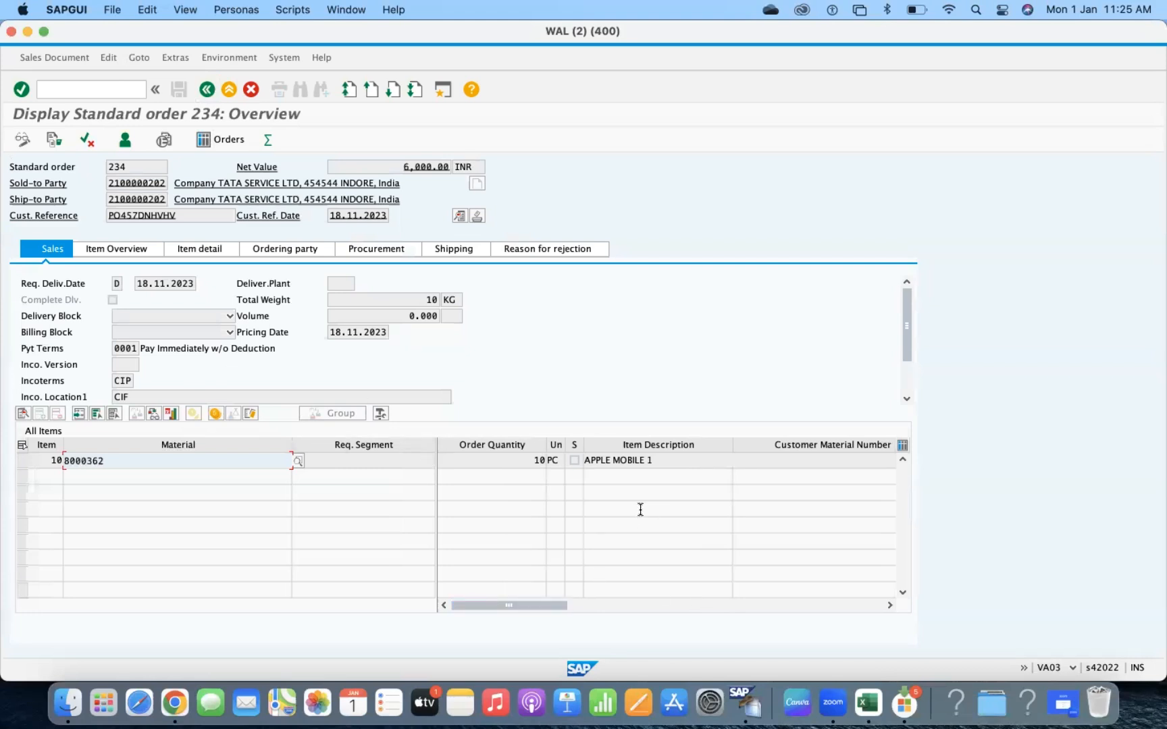
Step: Look through the remaining item table columns, item detail and shipping data of item 10 to find its plant
{"action": "left_click", "coordinate": [889, 605]}
{"action": "left_click", "coordinate": [890, 605]}
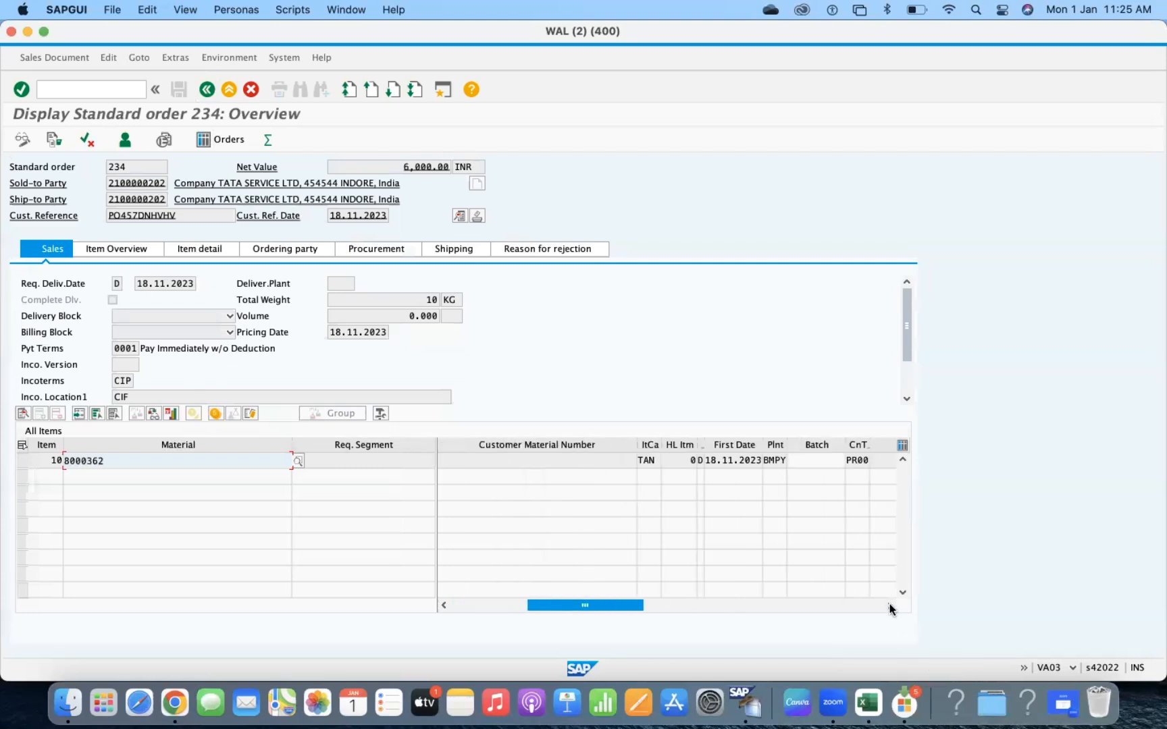
{"action": "left_click", "coordinate": [889, 605]}
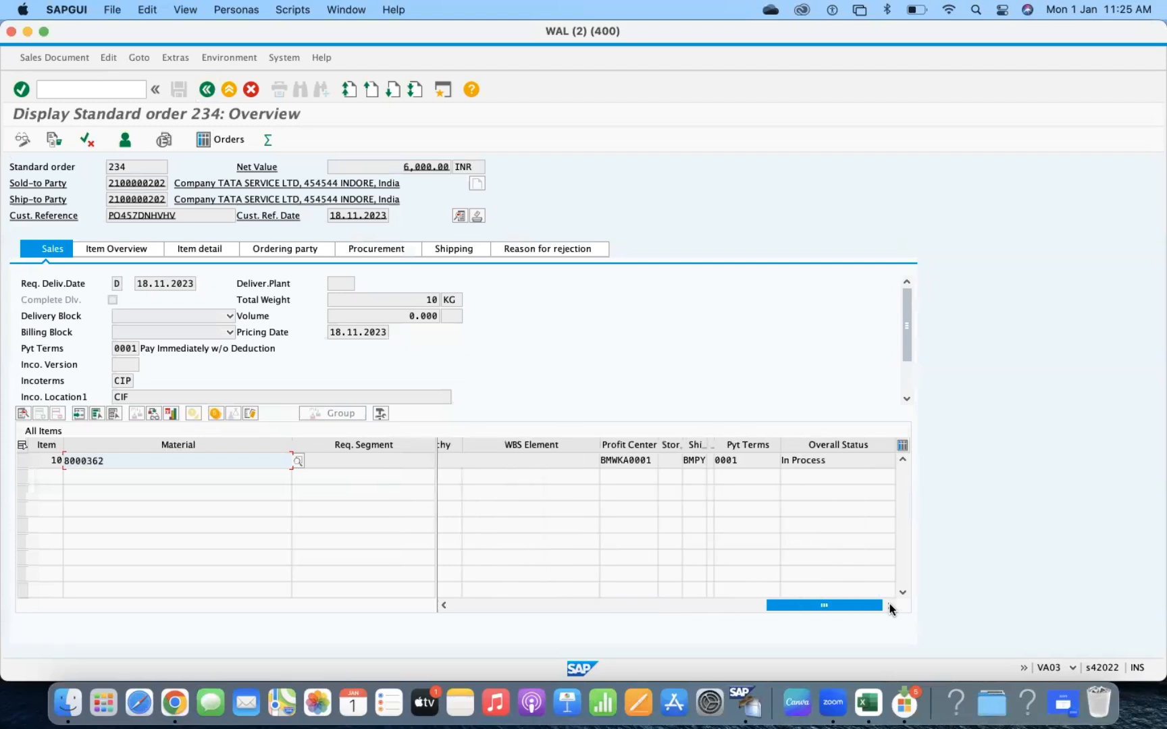
{"action": "left_click", "coordinate": [22, 460]}
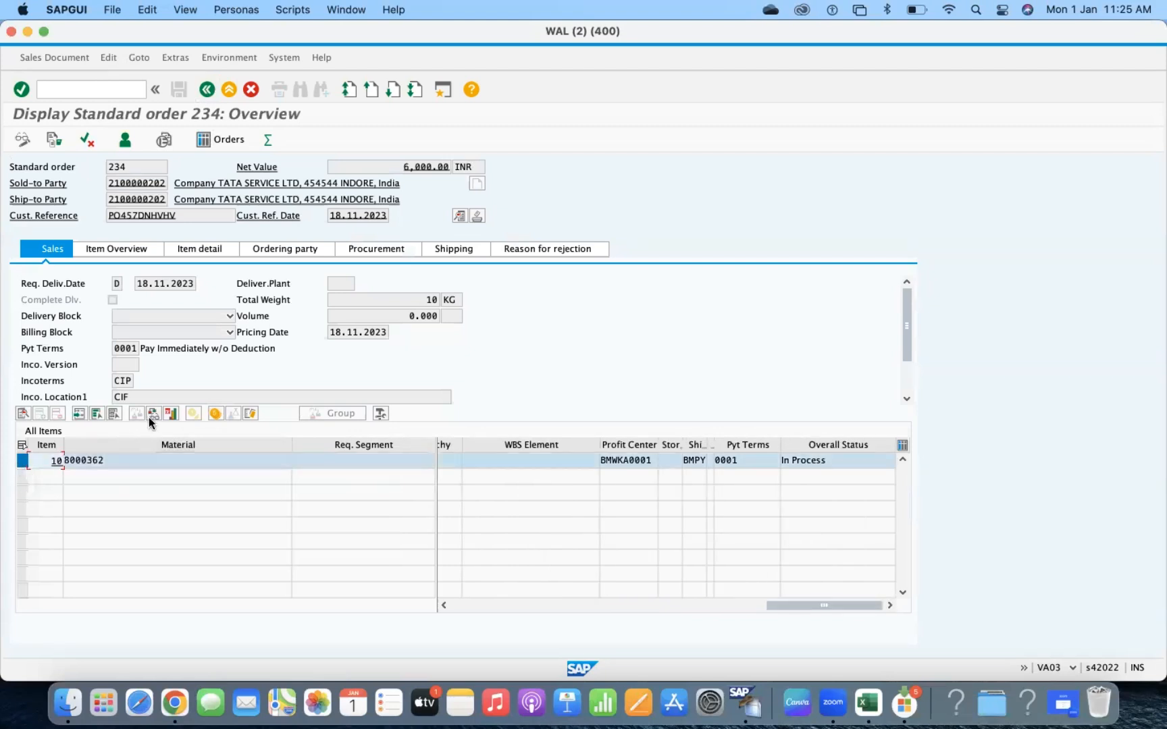
{"action": "left_click", "coordinate": [202, 249]}
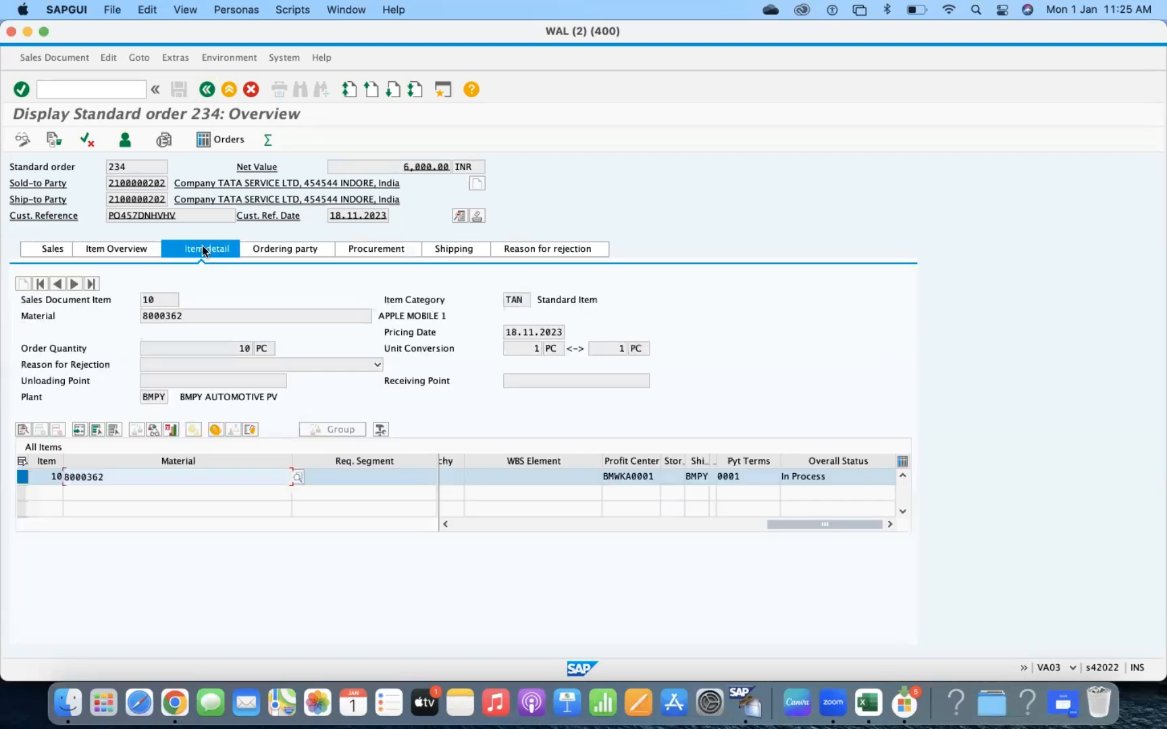
{"action": "left_click_drag", "start_coordinate": [785, 524], "coordinate": [71, 517]}
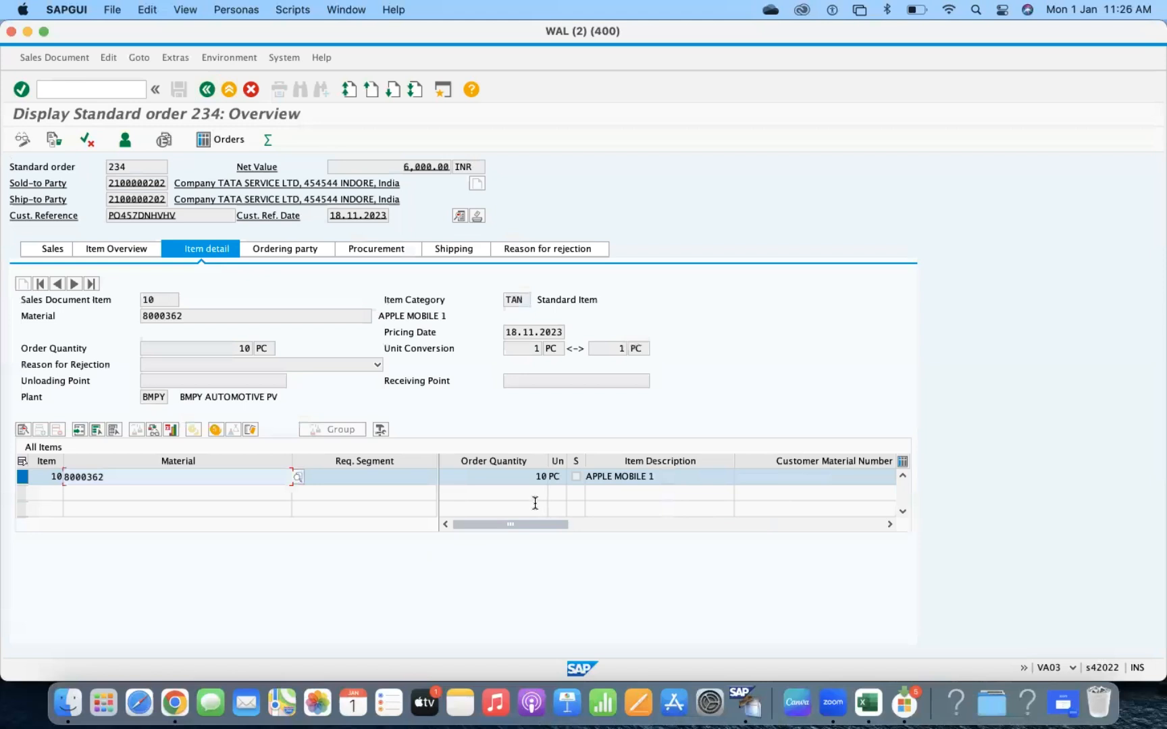
{"action": "double_click", "coordinate": [213, 478]}
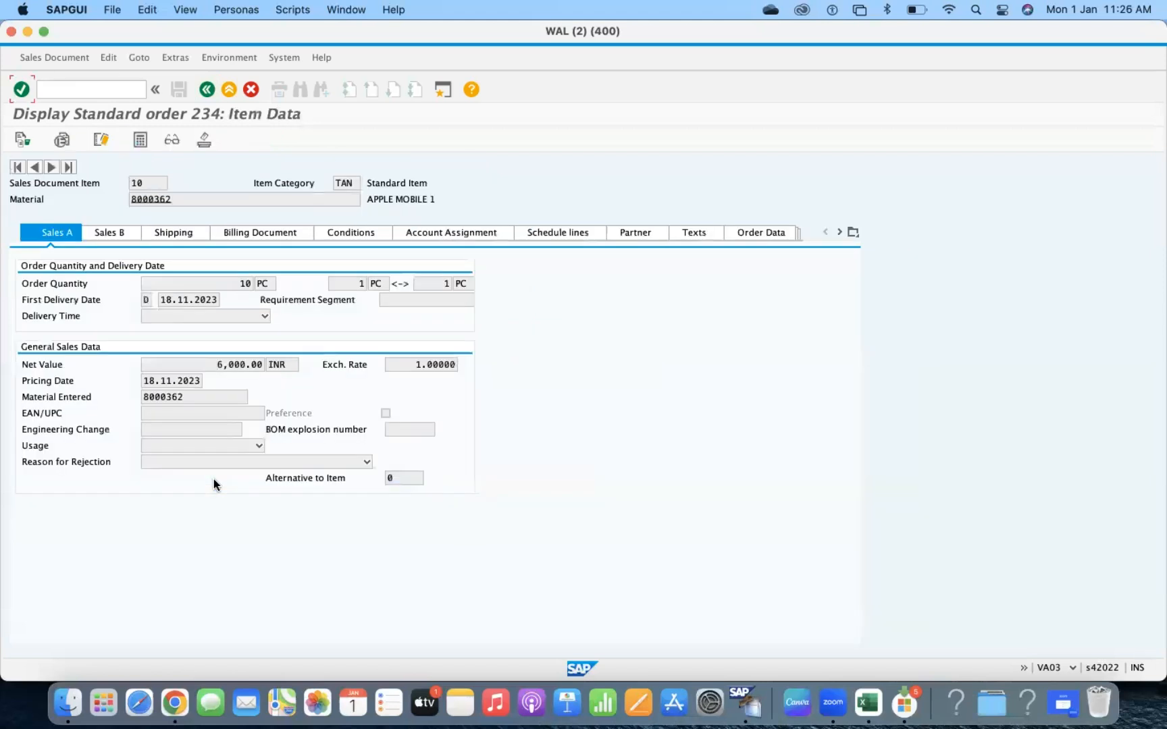
{"action": "left_click", "coordinate": [174, 229]}
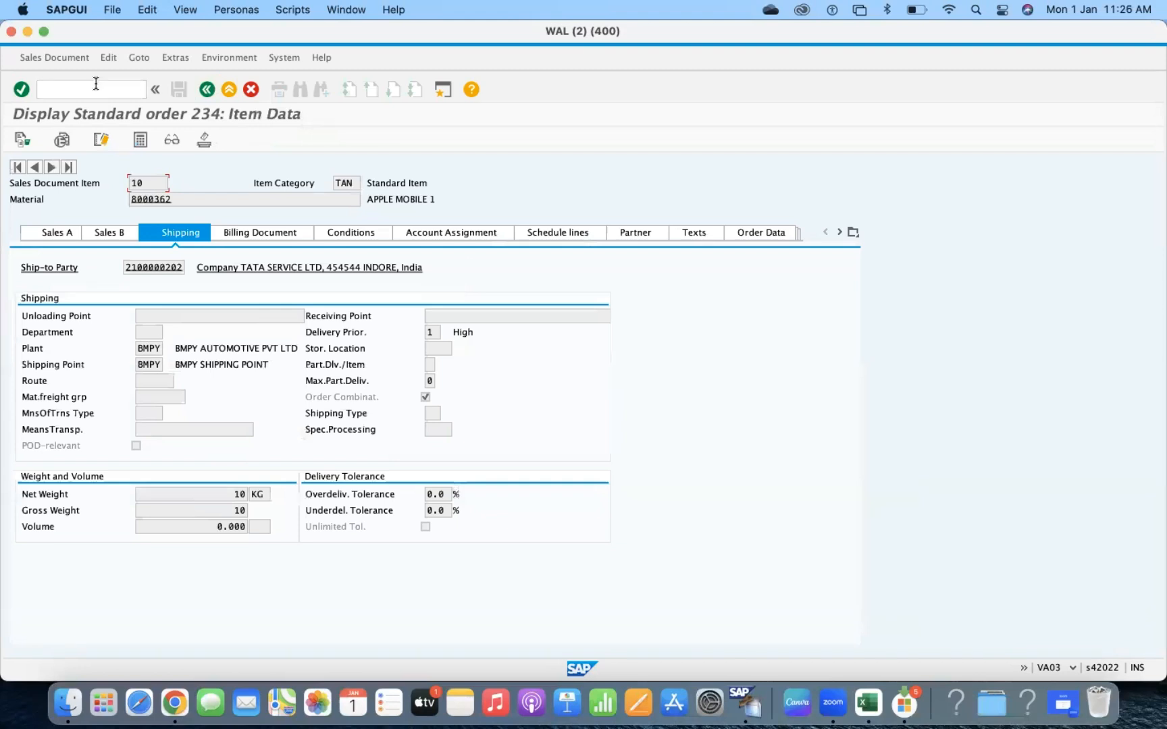
Step: Open transaction MD04 and enter material 8000362 for individual access
{"action": "type", "text": "/nmd04"}
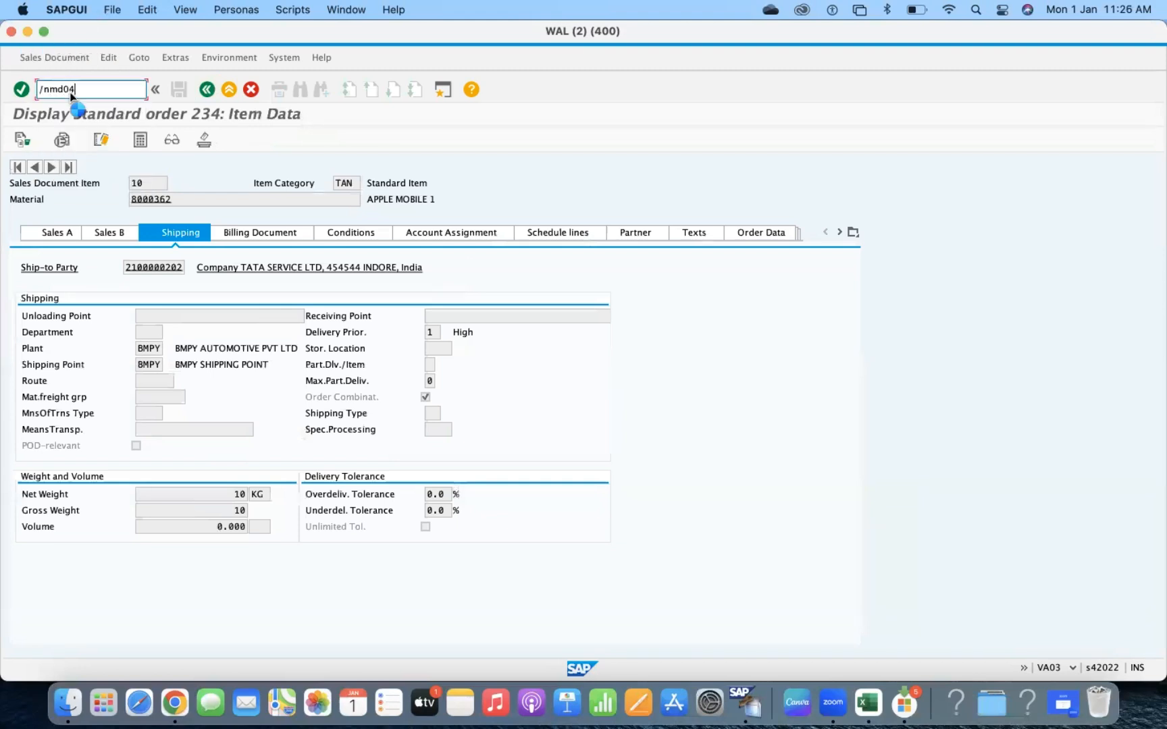
{"action": "key", "text": "Return"}
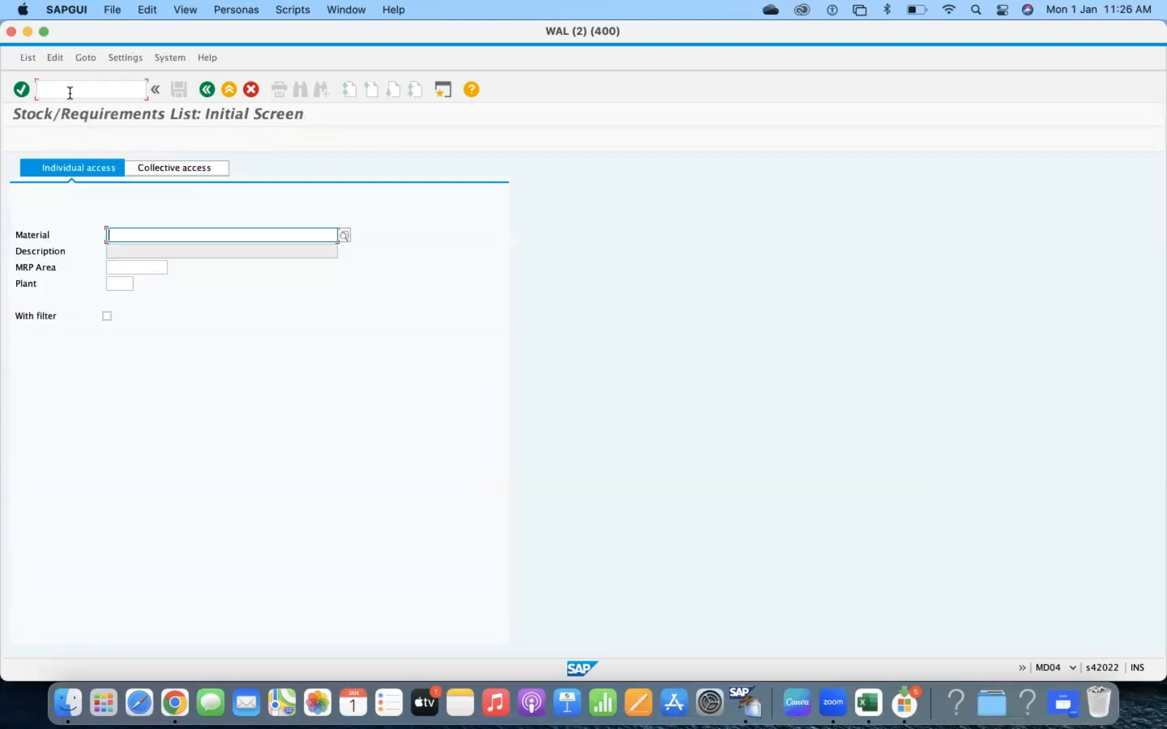
{"action": "type", "text": "8000362"}
{"action": "key", "text": "Return"}
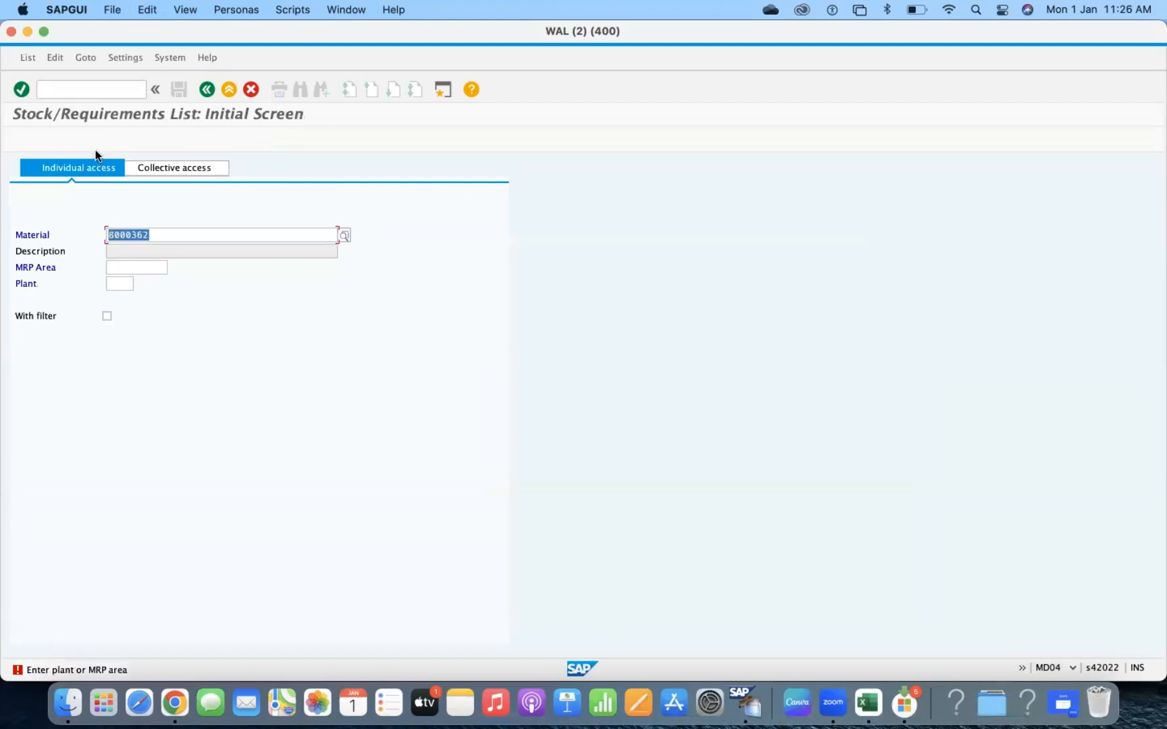
Step: Try to display the stock/requirements list using BPMY as the MRP area and as the plant
{"action": "left_click", "coordinate": [132, 267]}
{"action": "type", "text": "bpmy"}
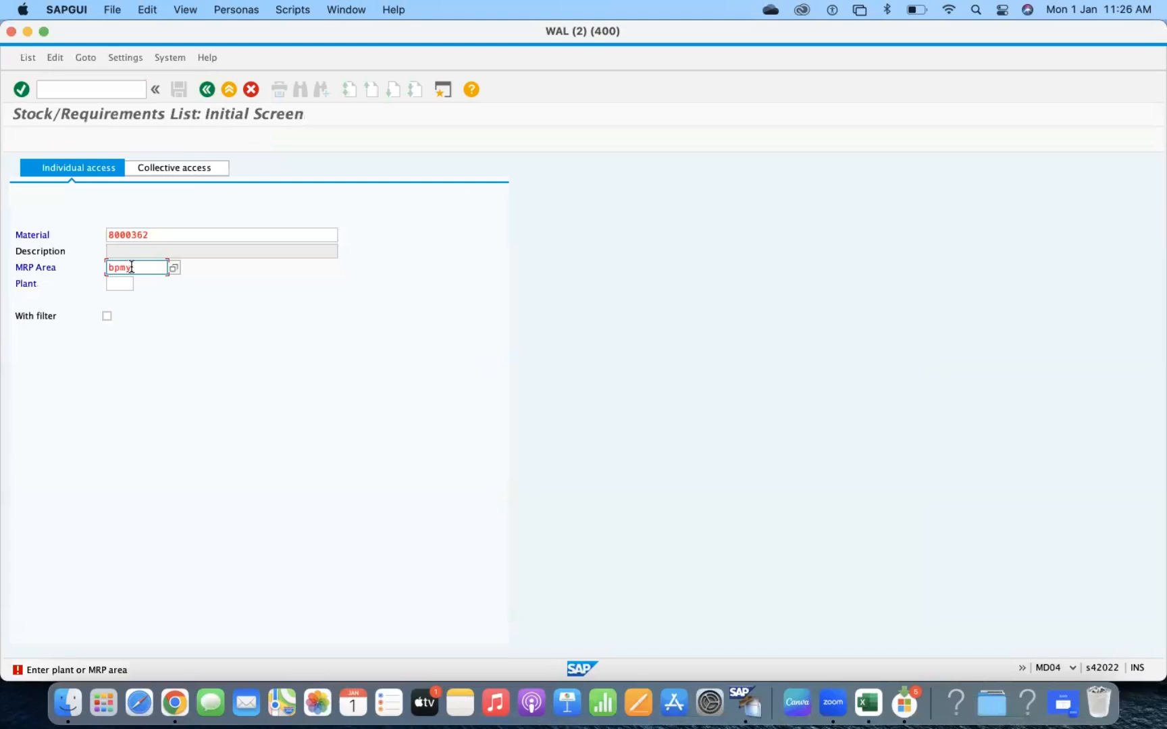
{"action": "key", "text": "Return"}
{"action": "double_click", "coordinate": [132, 267]}
{"action": "type", "text": "aa"}
{"action": "key", "text": "BackSpace"}
{"action": "key", "text": "BackSpace"}
{"action": "key", "text": "Tab"}
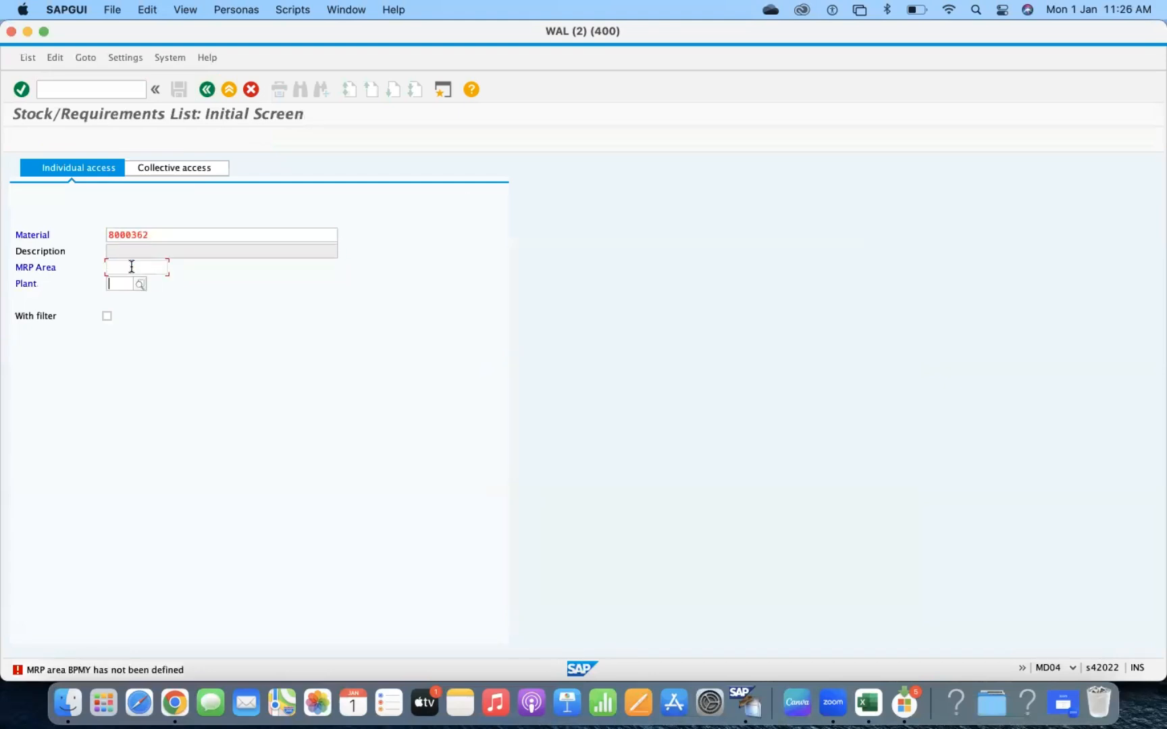
{"action": "type", "text": "bp"}
{"action": "key", "text": "BackSpace"}
{"action": "key", "text": "BackSpace"}
{"action": "type", "text": "b"}
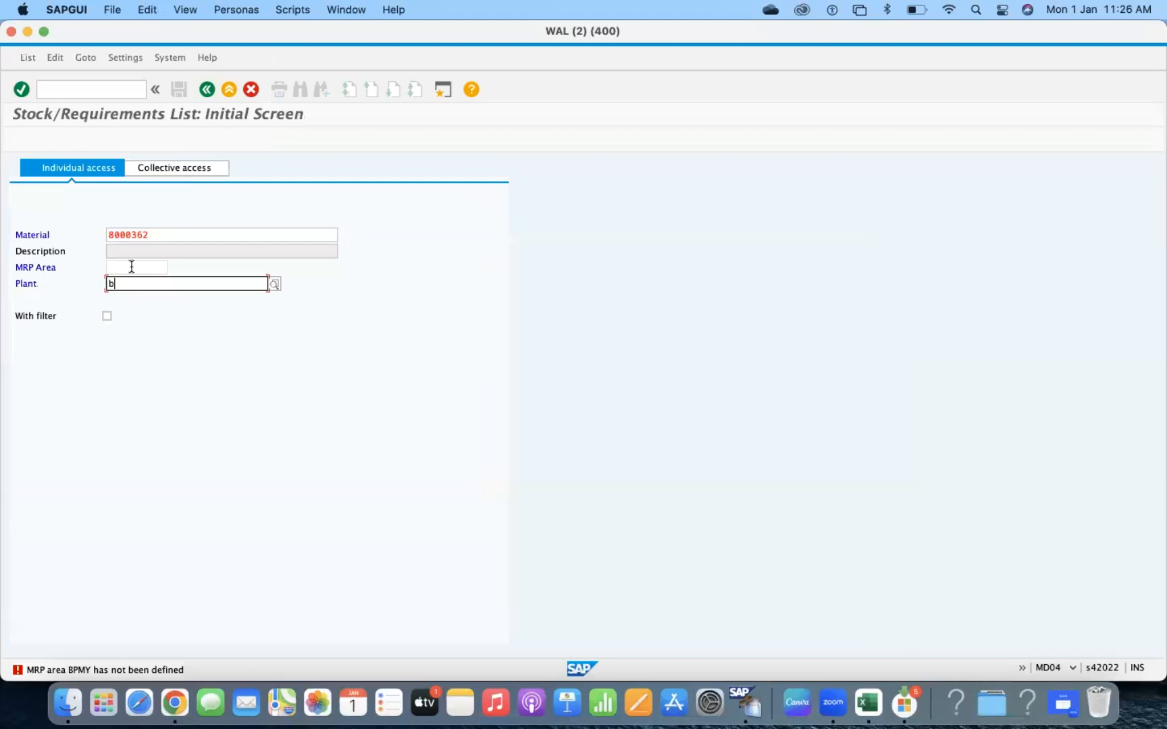
{"action": "type", "text": "pmy"}
{"action": "key", "text": "Return"}
Step: Set the plant to BMPY and display the stock/requirements list for material 8000362
{"action": "key", "text": "Tab"}
{"action": "key", "text": "Tab"}
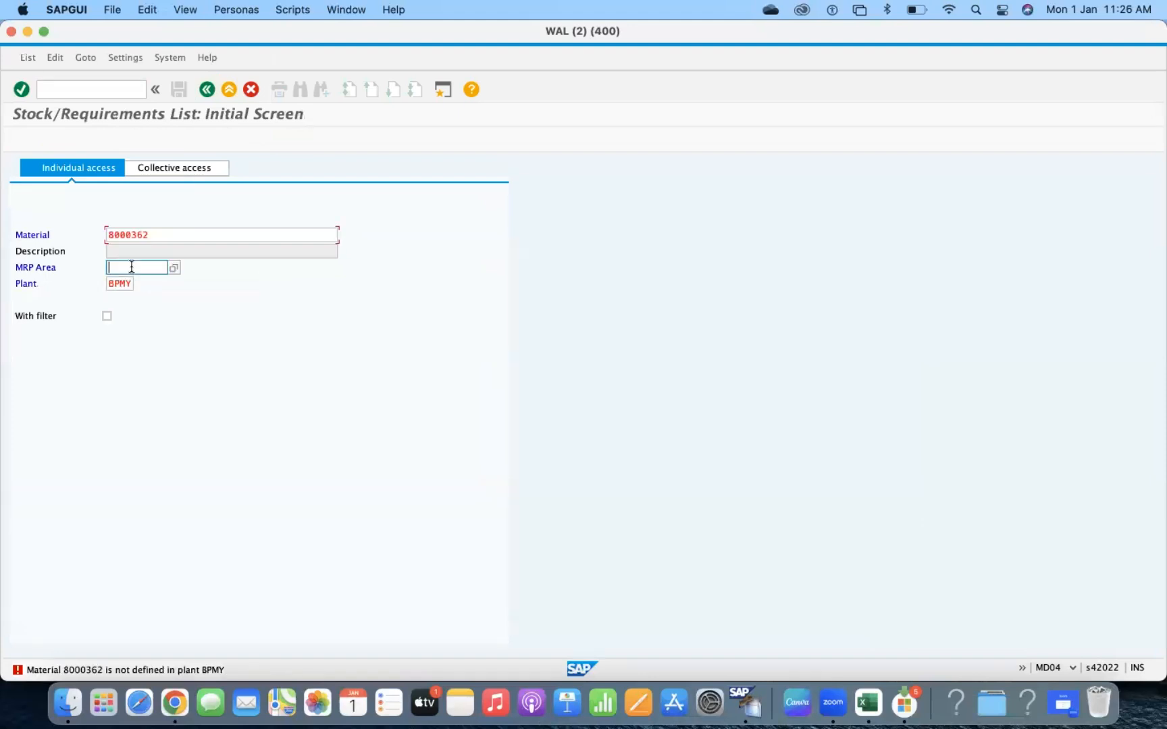
{"action": "type", "text": "bmpy"}
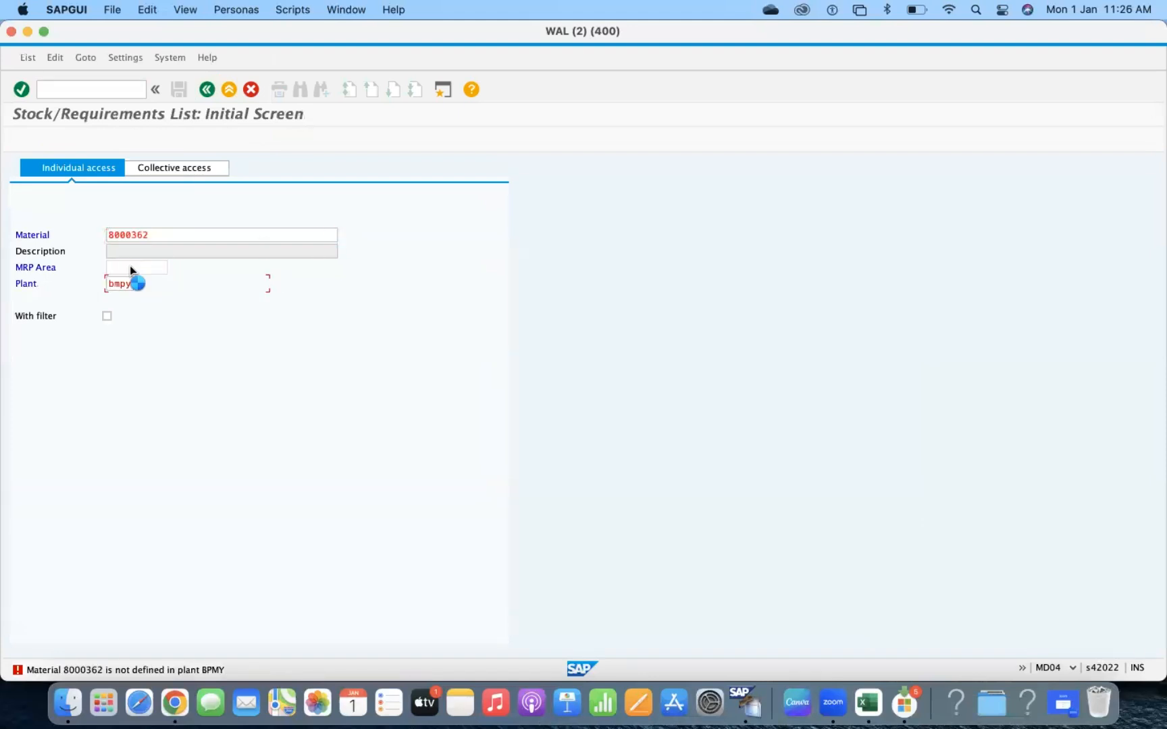
{"action": "key", "text": "Return"}
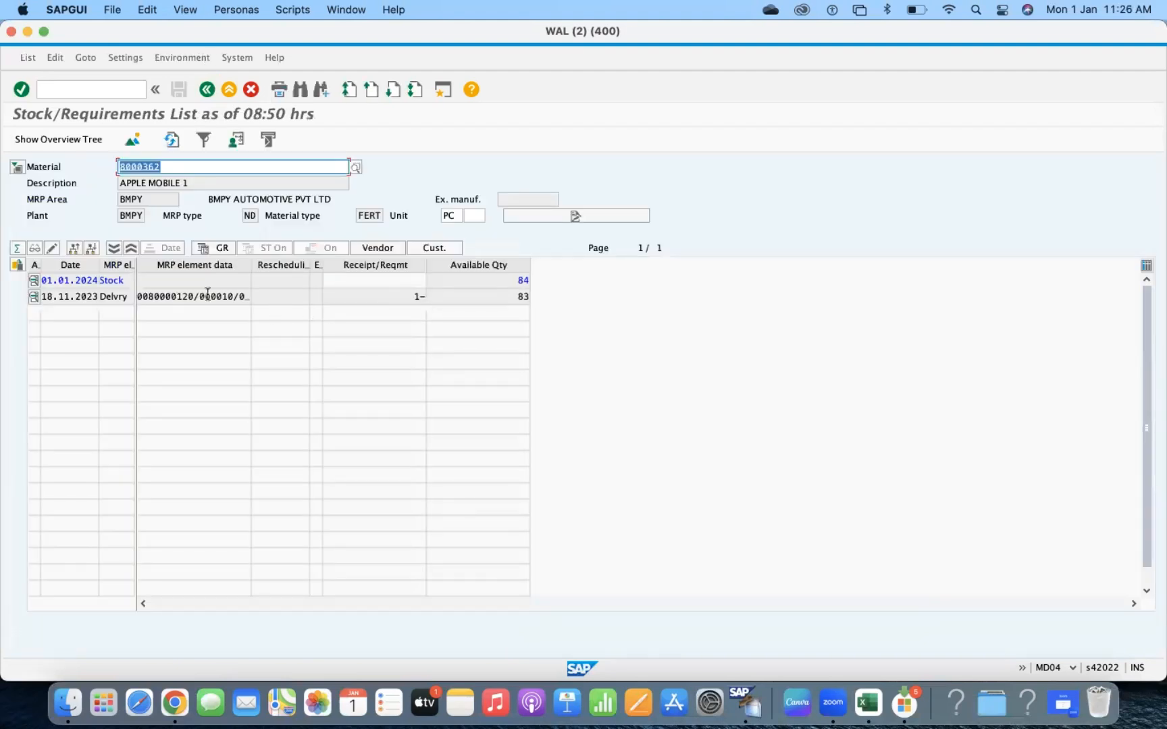
Step: Examine the available quantities of the stock and delivery lines and the delivery's requirement quantity
{"action": "left_click", "coordinate": [518, 280]}
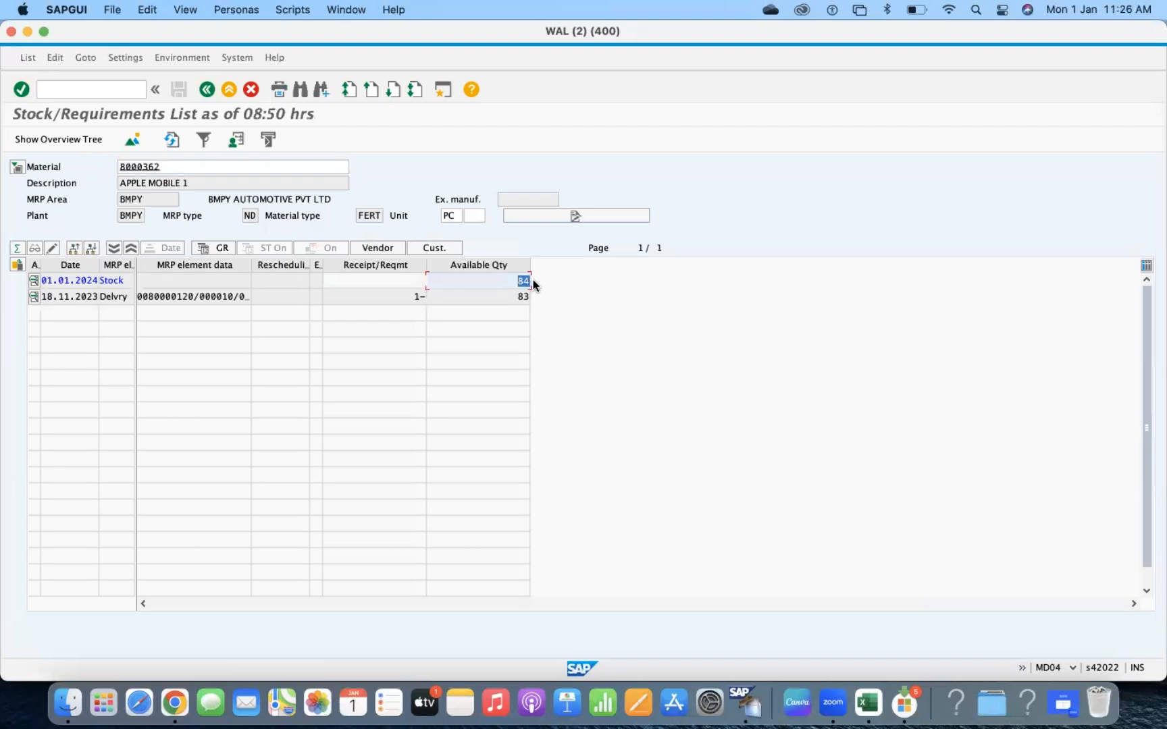
{"action": "left_click", "coordinate": [414, 296]}
{"action": "left_click", "coordinate": [509, 297]}
{"action": "left_click", "coordinate": [504, 278]}
{"action": "left_click_drag", "start_coordinate": [503, 277], "coordinate": [576, 283]}
{"action": "left_click_drag", "start_coordinate": [508, 295], "coordinate": [574, 303]}
Step: Copy the material number 8000362 from the stock/requirements list header
{"action": "left_click_drag", "start_coordinate": [220, 167], "coordinate": [93, 170]}
{"action": "key", "text": "super+c"}
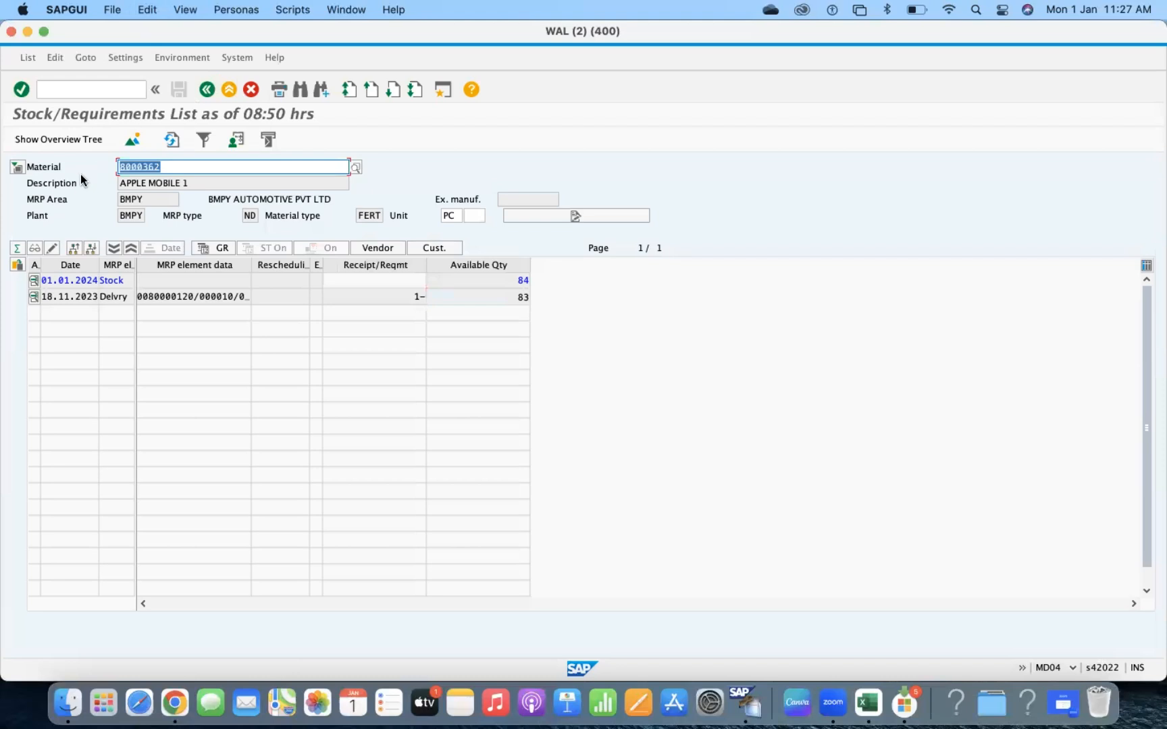
Step: Try to open transaction MB1B in a new session
{"action": "left_click", "coordinate": [73, 88]}
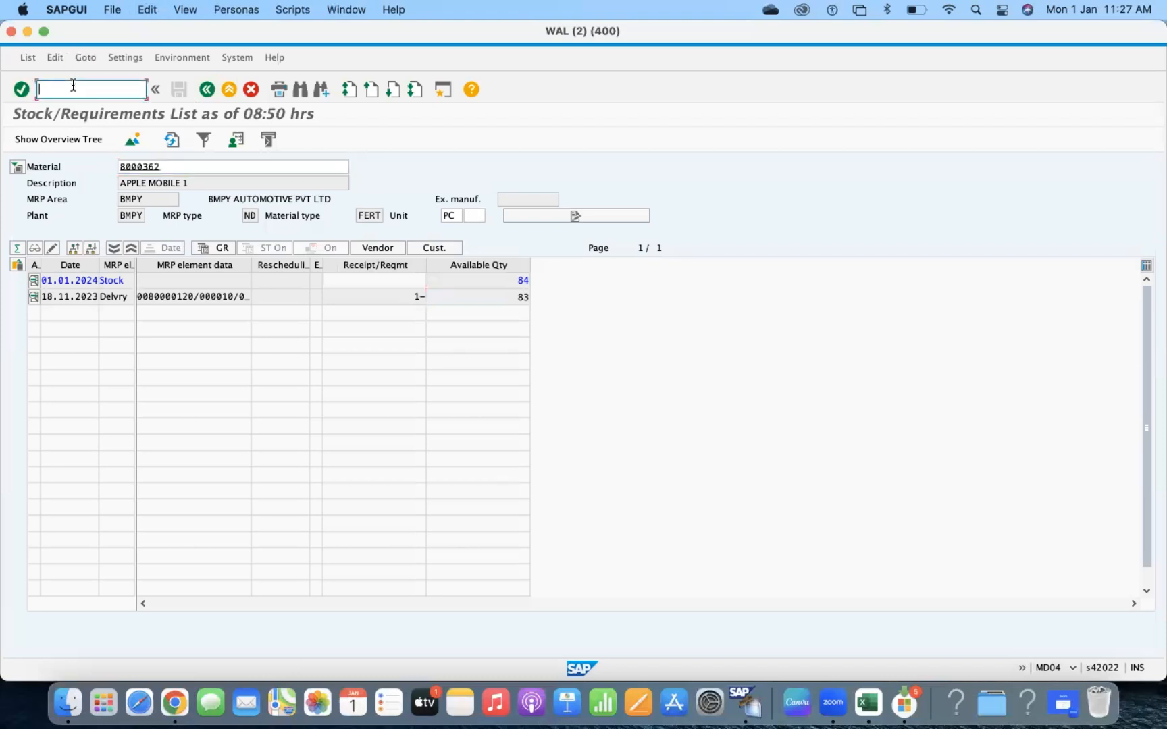
{"action": "type", "text": "/omb1c"}
{"action": "key", "text": "Return"}
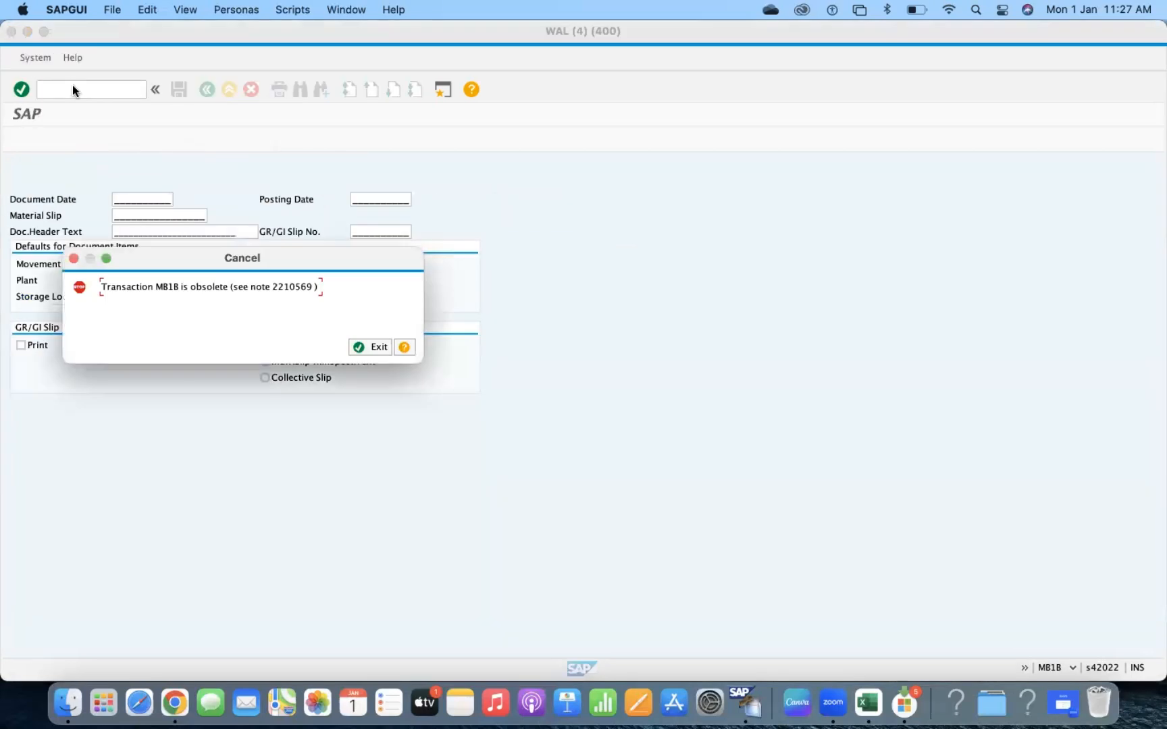
{"action": "key", "text": "Return"}
Step: Open the goods movement transaction MIGO
{"action": "type", "text": "/omifo"}
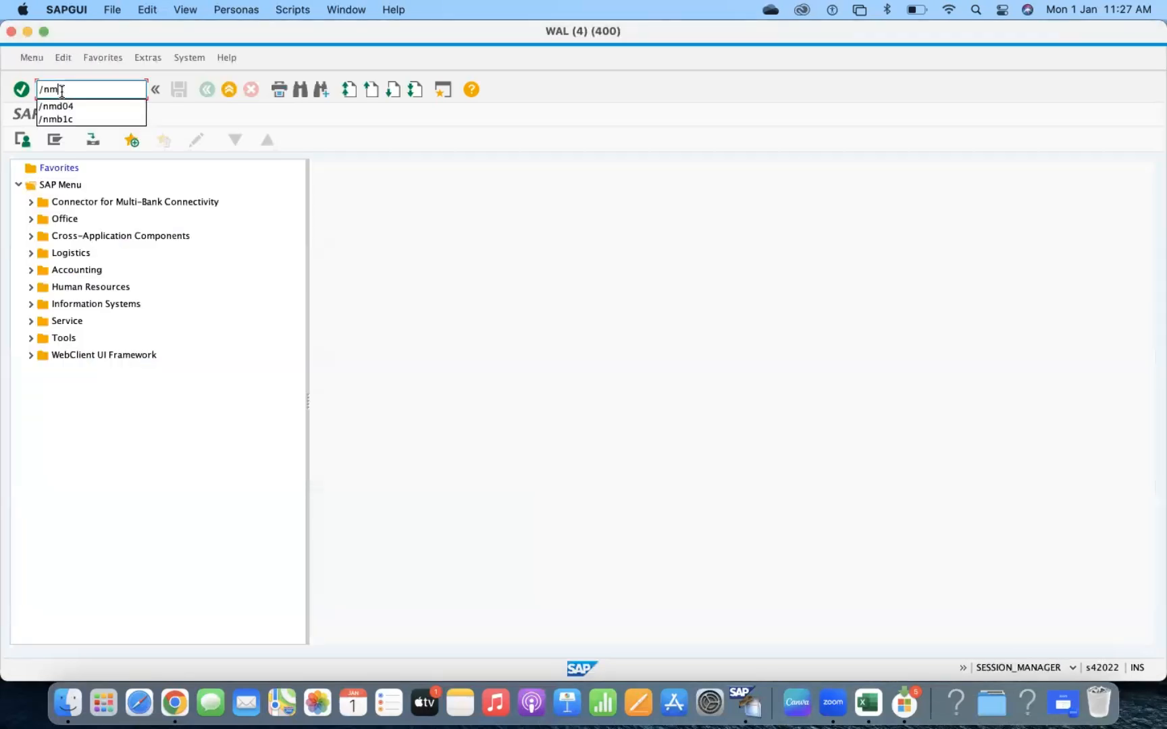
{"action": "key", "text": "Return"}
{"action": "type", "text": "migo"}
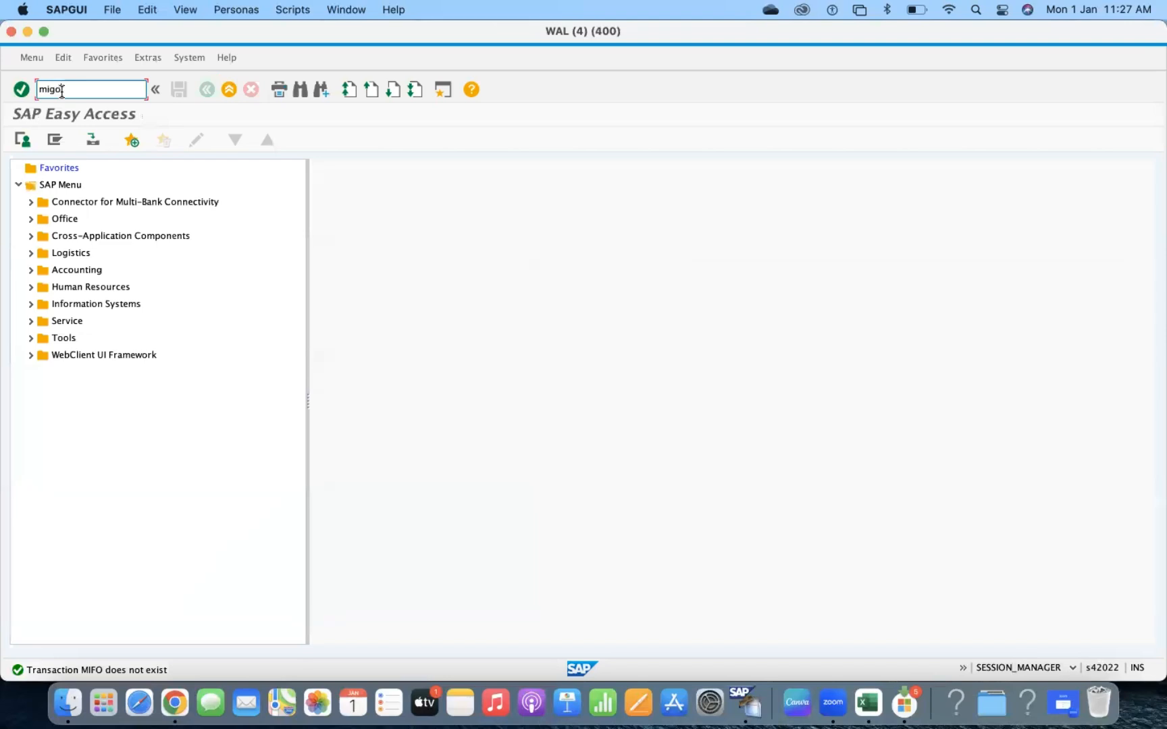
{"action": "key", "text": "Return"}
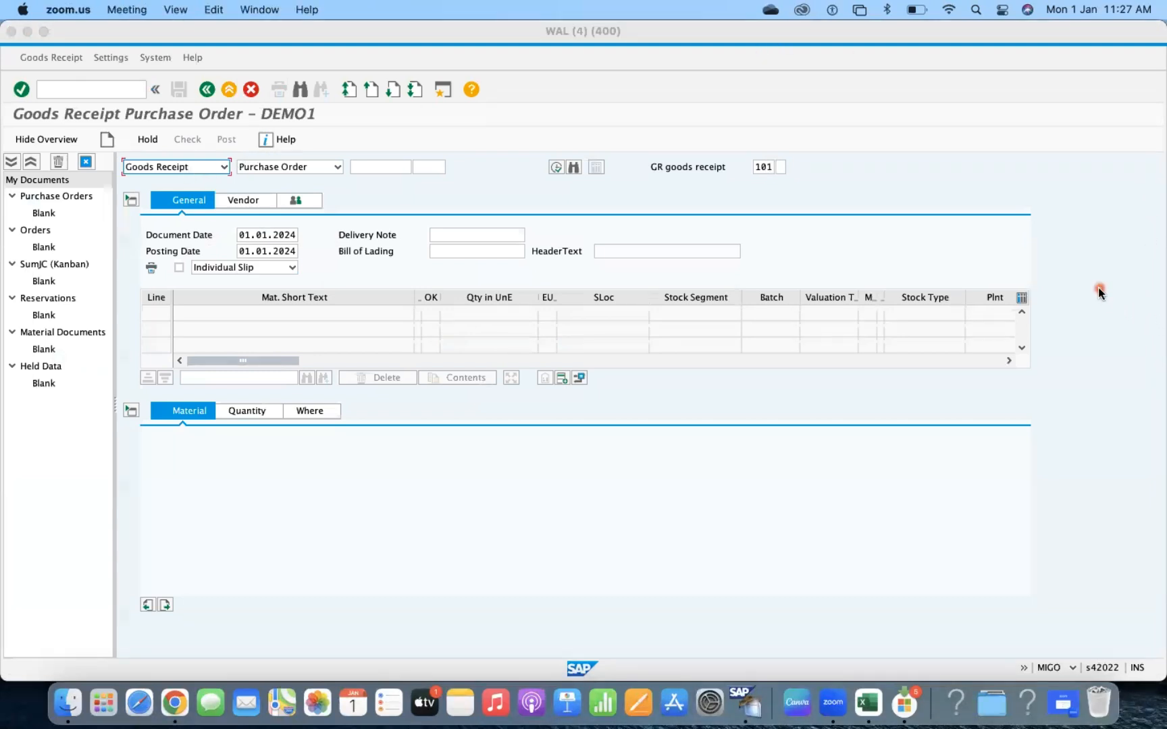
Step: Set the goods movement to Transfer Posting with movement type 311 and dismiss the default-values tip for future entries
{"action": "left_click", "coordinate": [206, 168]}
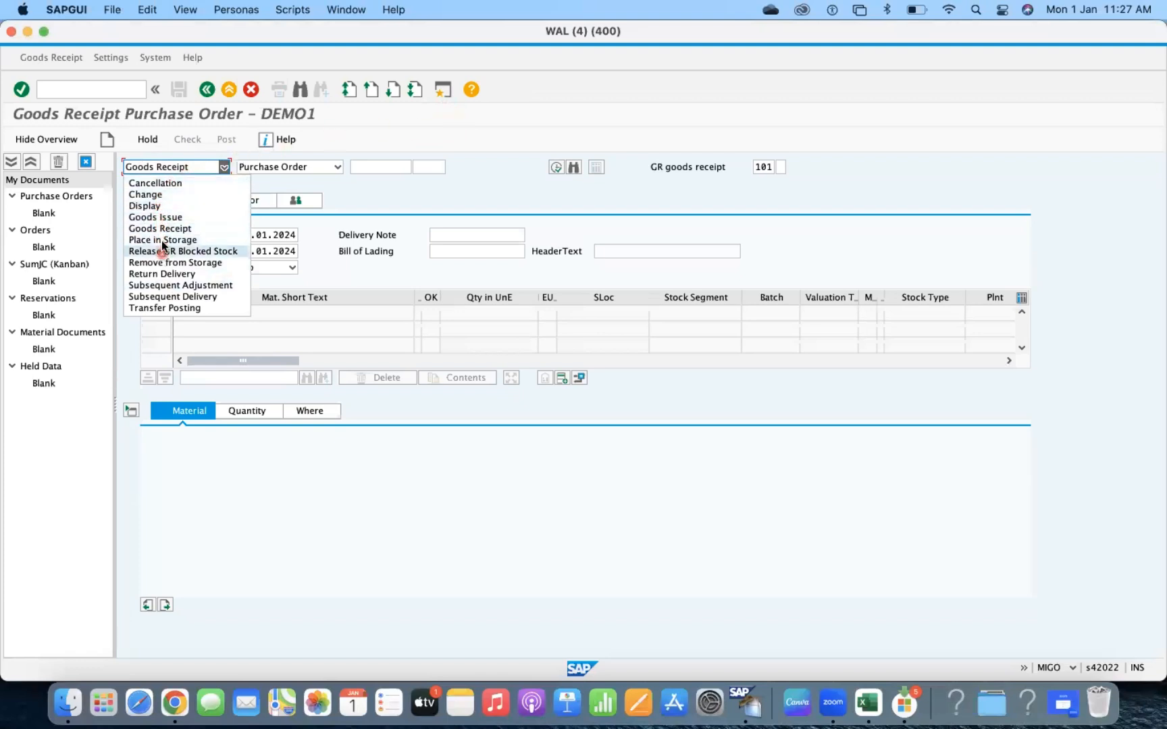
{"action": "left_click", "coordinate": [158, 308]}
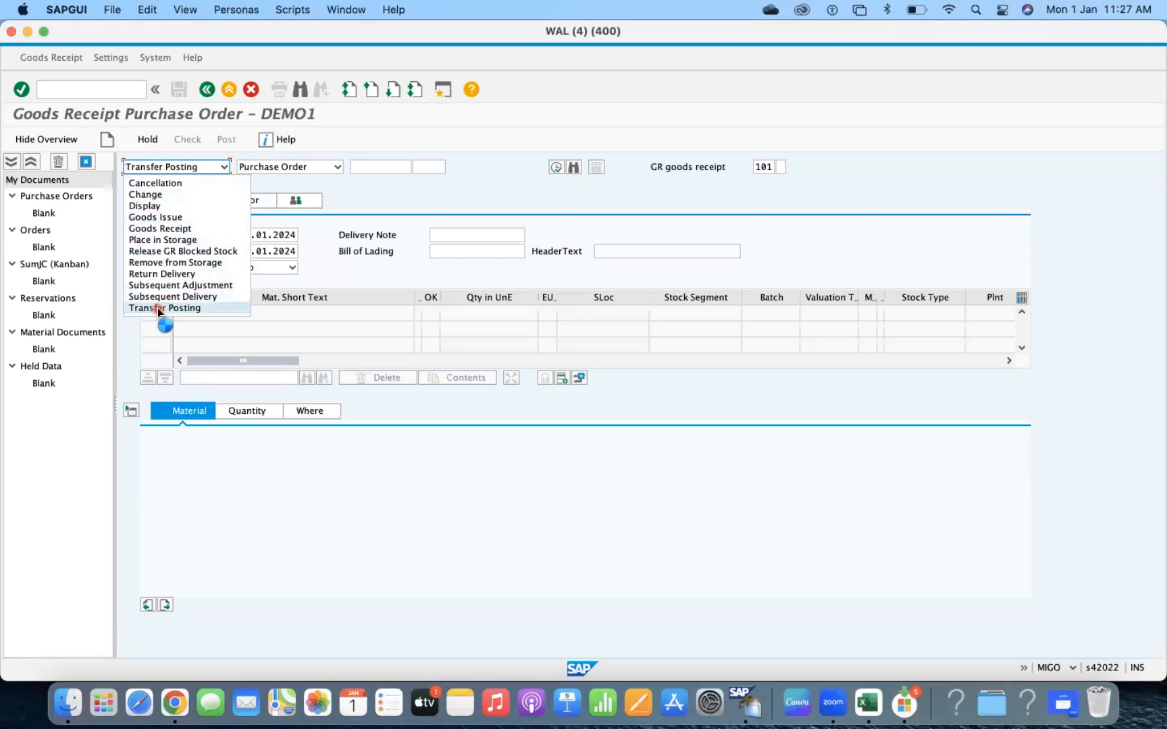
{"action": "left_click", "coordinate": [764, 168]}
{"action": "double_click", "coordinate": [765, 168]}
{"action": "type", "text": "311"}
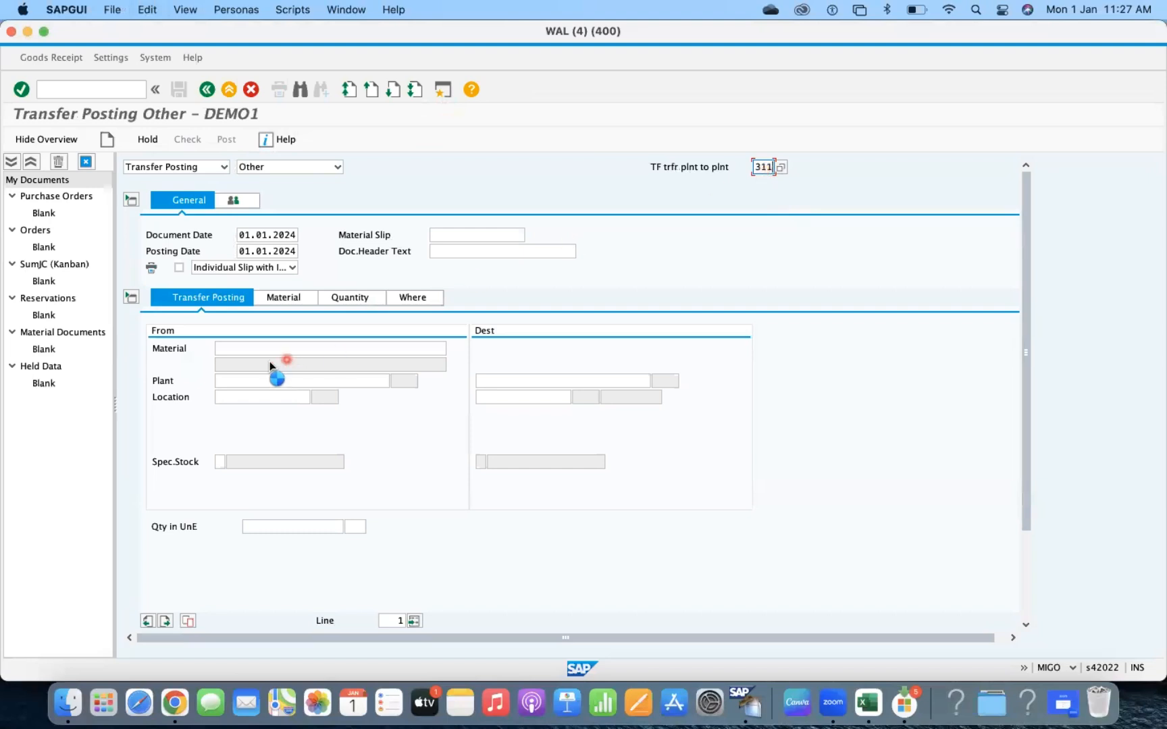
{"action": "left_click", "coordinate": [242, 349]}
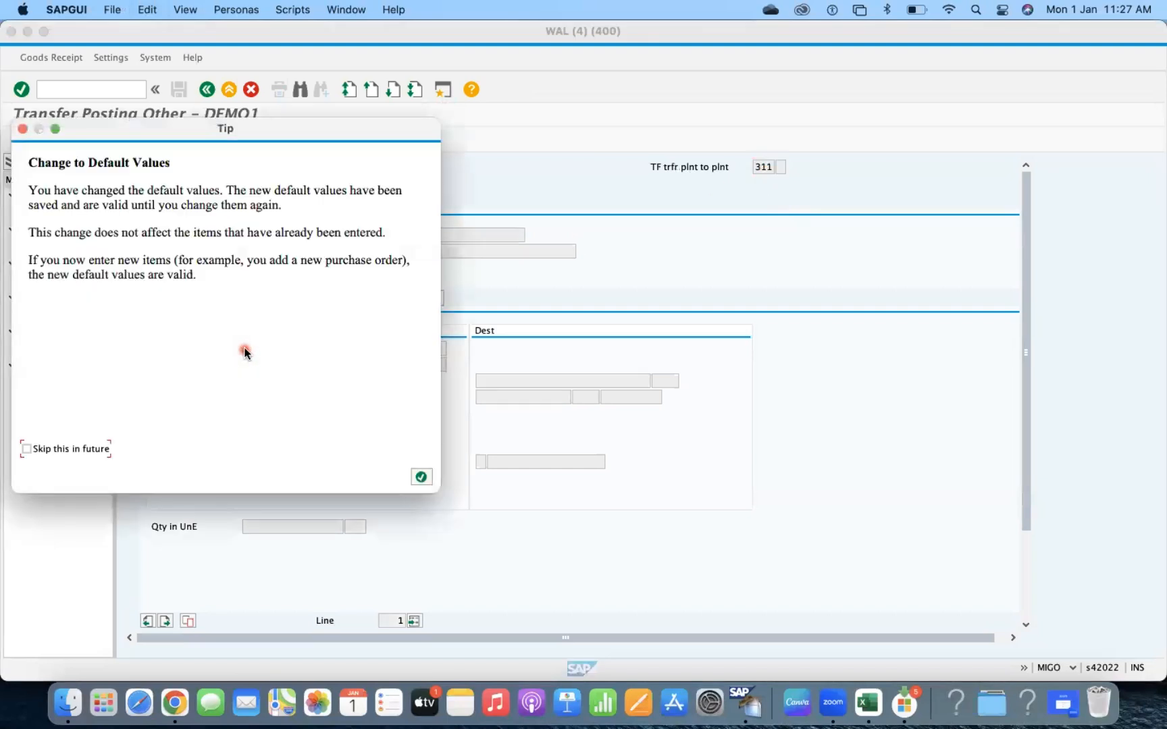
{"action": "left_click", "coordinate": [26, 448]}
{"action": "left_click", "coordinate": [421, 477]}
Step: Enter material 8000362 and plant BMPY as the source of the transfer posting
{"action": "left_click", "coordinate": [233, 348]}
{"action": "key", "text": "super+v"}
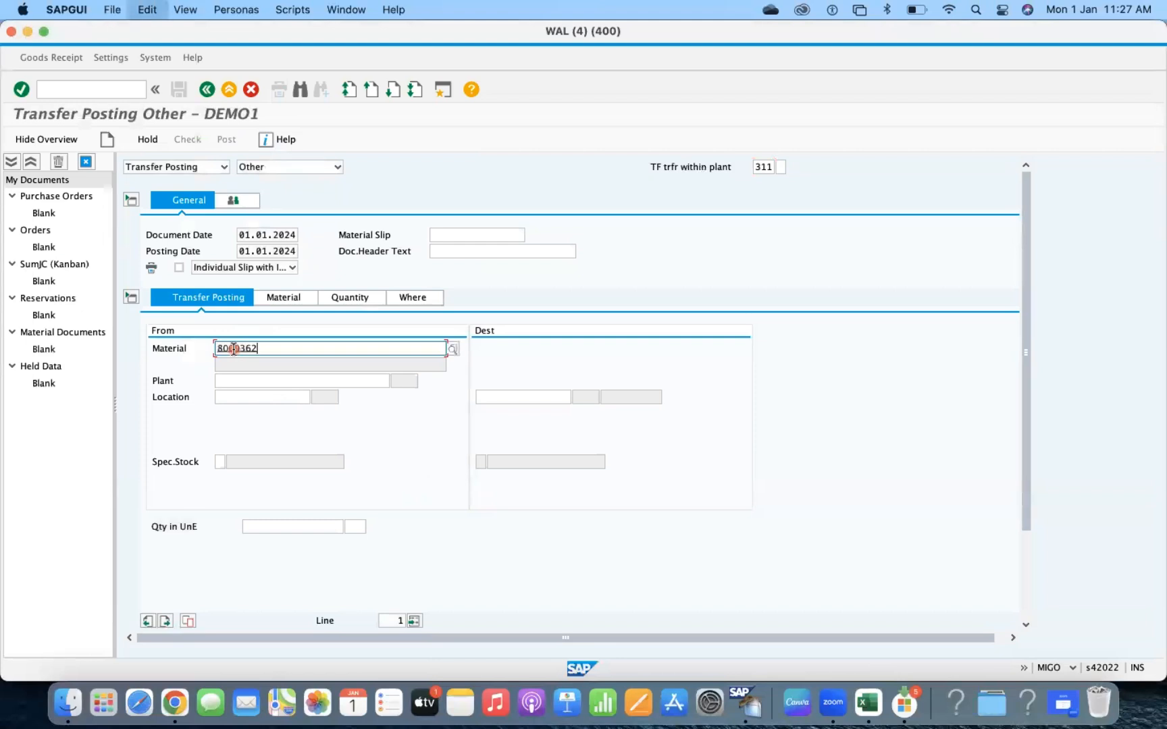
{"action": "left_click", "coordinate": [251, 383]}
{"action": "type", "text": "m"}
{"action": "type", "text": "b"}
{"action": "key", "text": "BackSpace"}
{"action": "key", "text": "BackSpace"}
{"action": "type", "text": "m"}
{"action": "key", "text": "BackSpace"}
{"action": "type", "text": "bmpy"}
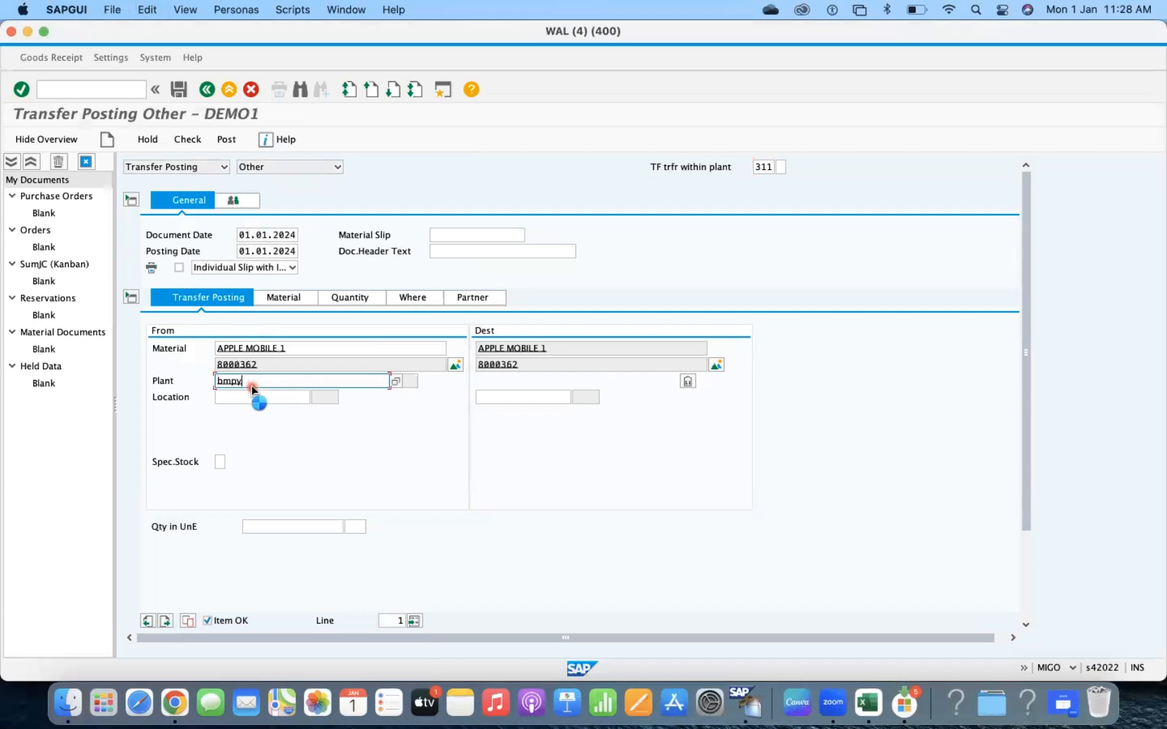
{"action": "key", "text": "Return"}
Step: Try to choose BMPY as the source storage location from the list of possible values
{"action": "left_click", "coordinate": [240, 401]}
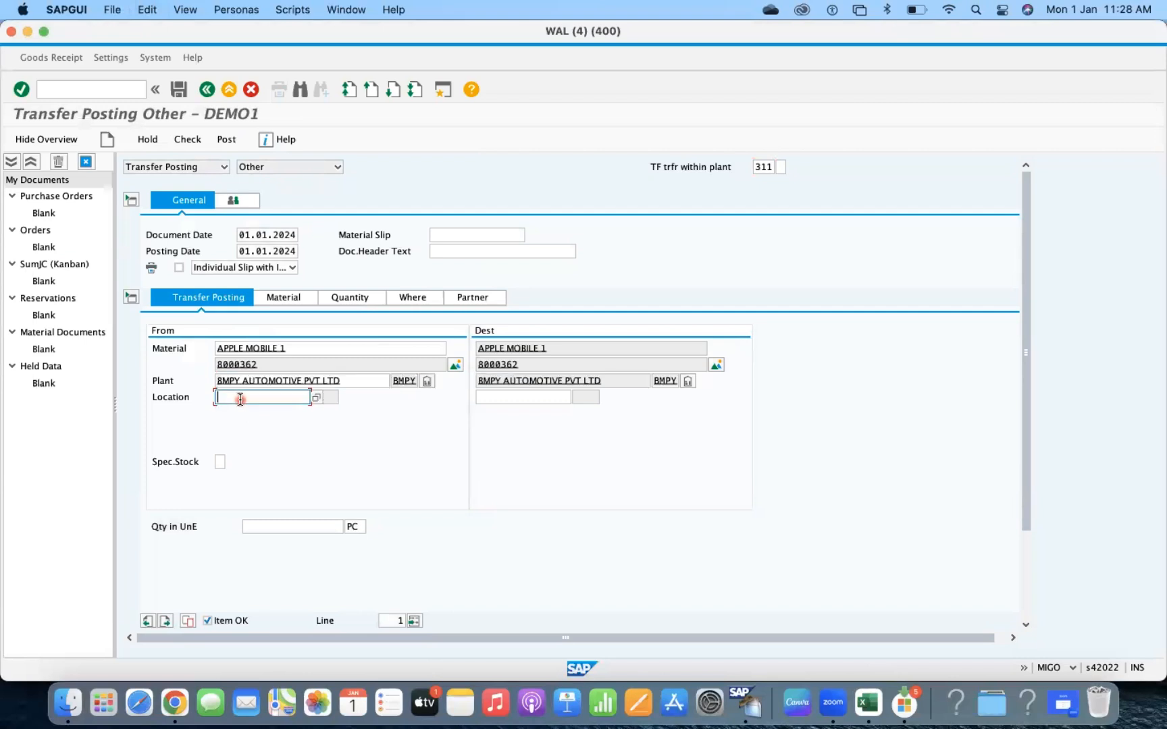
{"action": "left_click", "coordinate": [317, 397]}
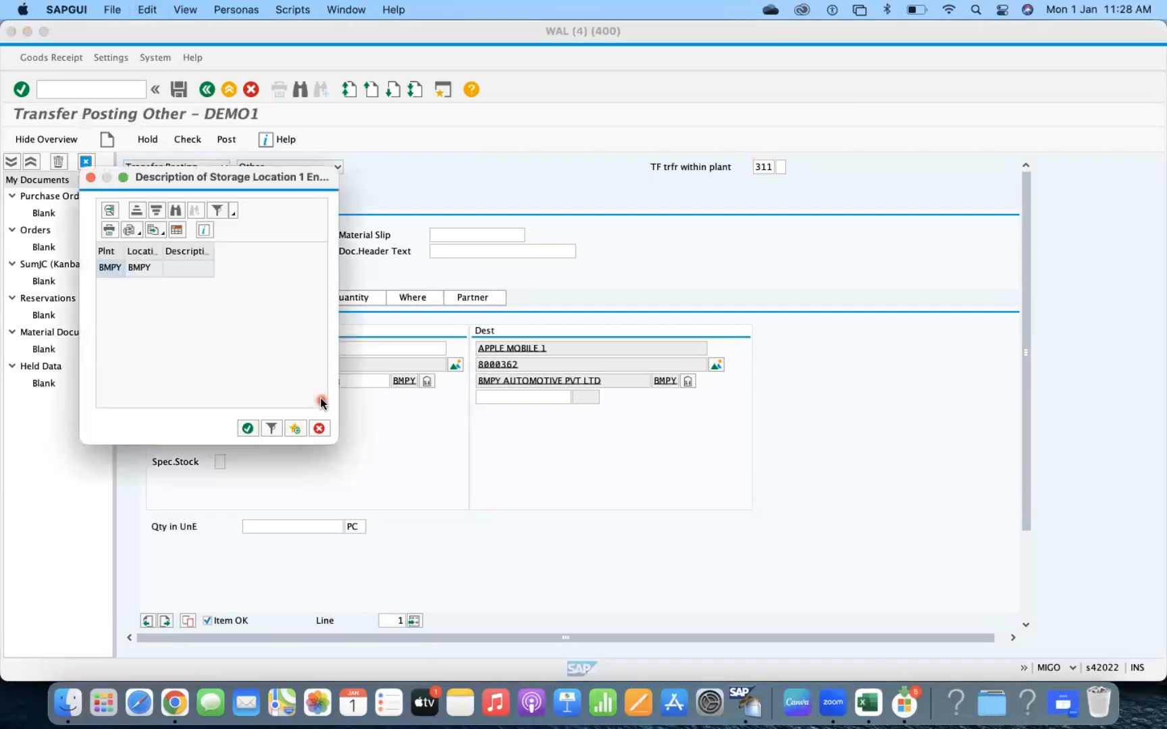
{"action": "left_click", "coordinate": [140, 271]}
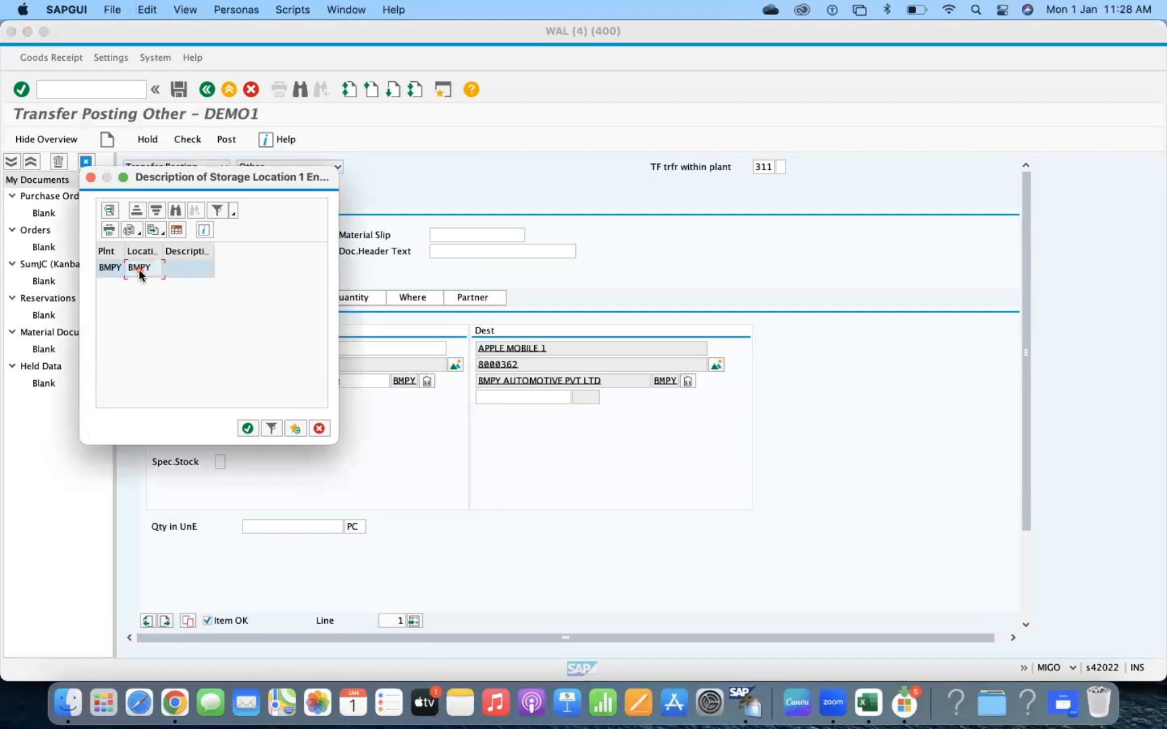
{"action": "double_click", "coordinate": [140, 272]}
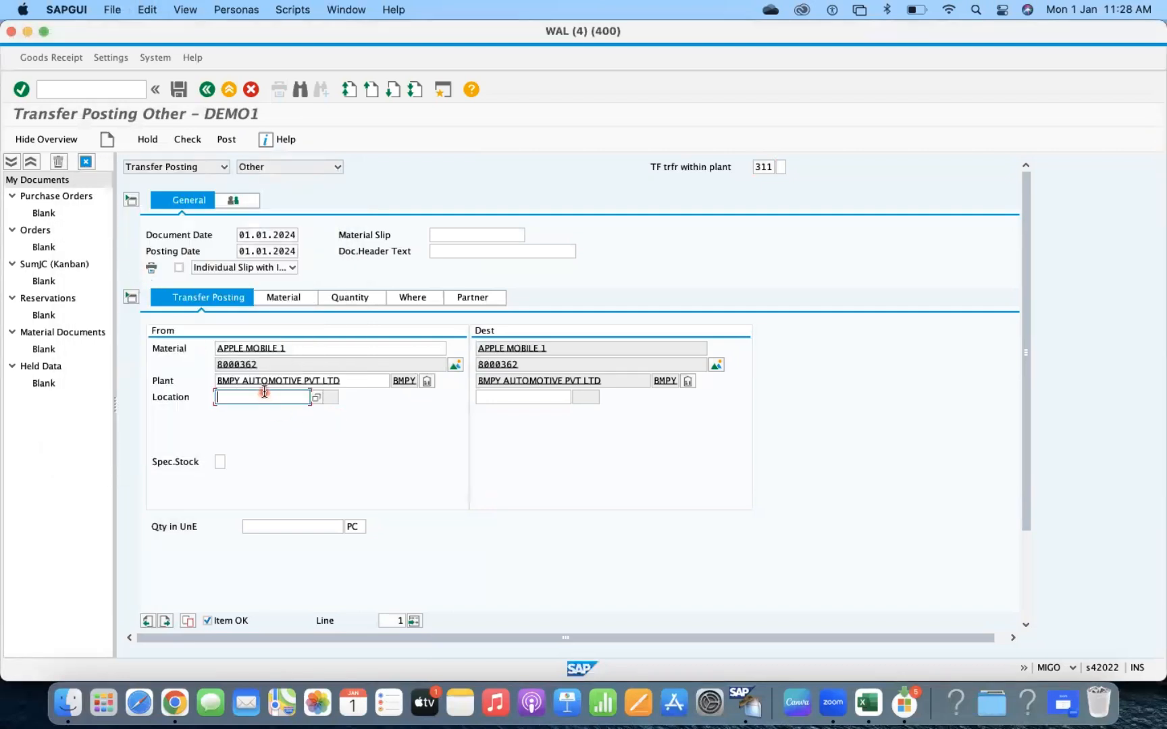
Step: Display the source material's stock overview and check the stock at storage location BMPY
{"action": "left_click", "coordinate": [458, 367]}
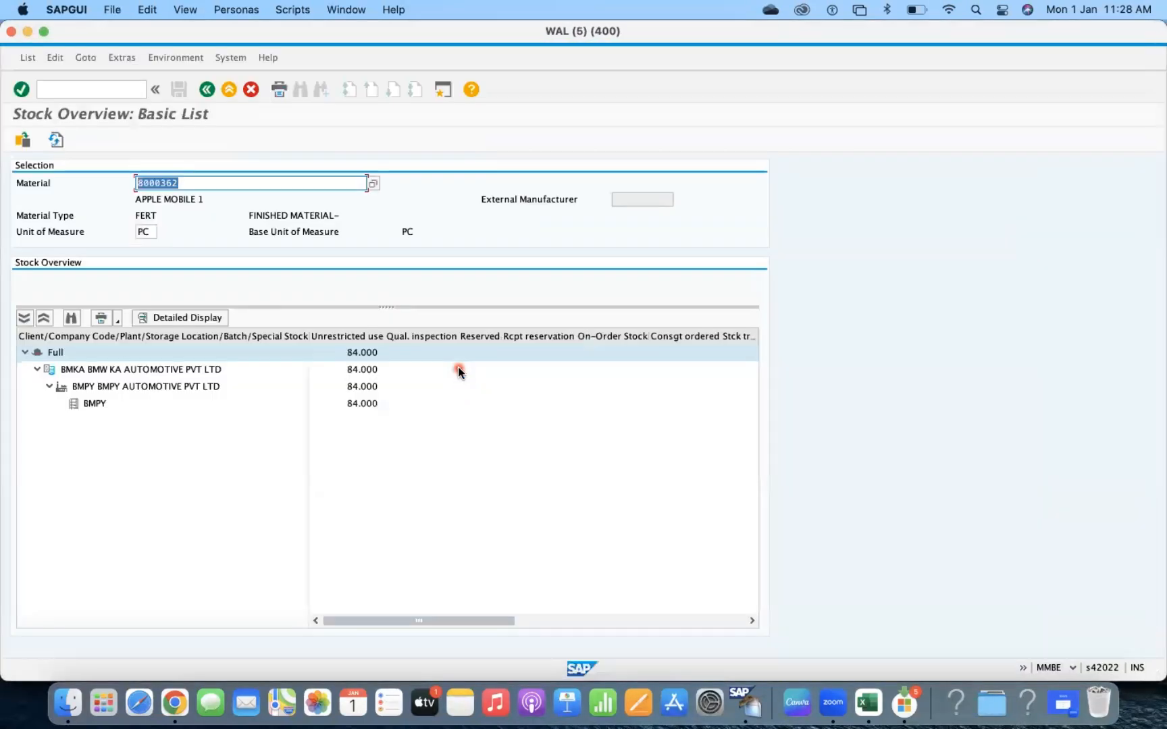
{"action": "left_click", "coordinate": [93, 404]}
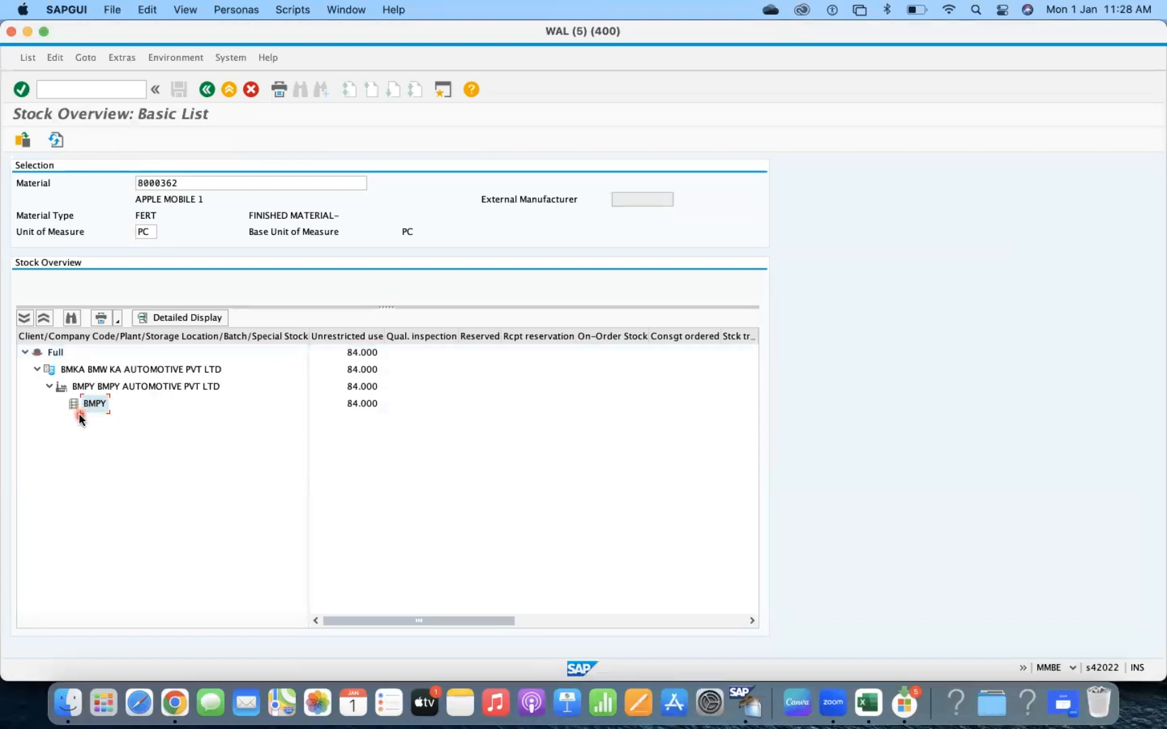
Step: Open the storage location configuration (OX09) in a new session and position the list at plant BMPY
{"action": "left_click", "coordinate": [208, 90]}
{"action": "left_click", "coordinate": [106, 91]}
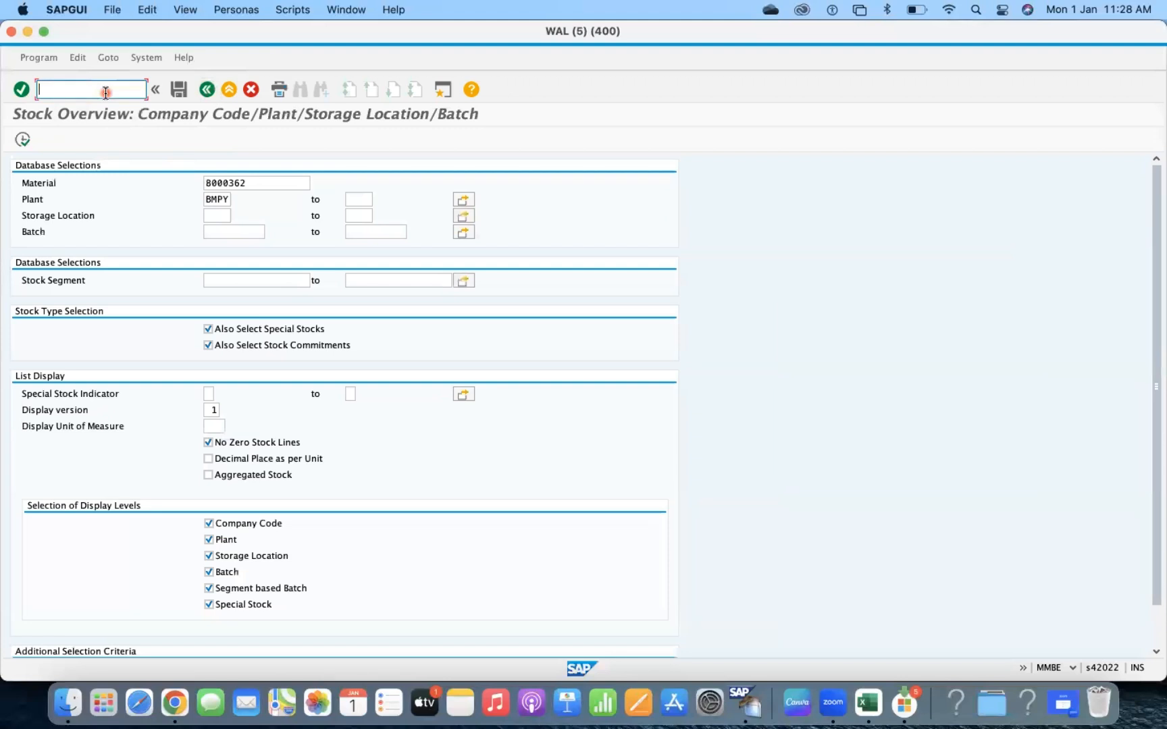
{"action": "type", "text": "/oox09"}
{"action": "key", "text": "Return"}
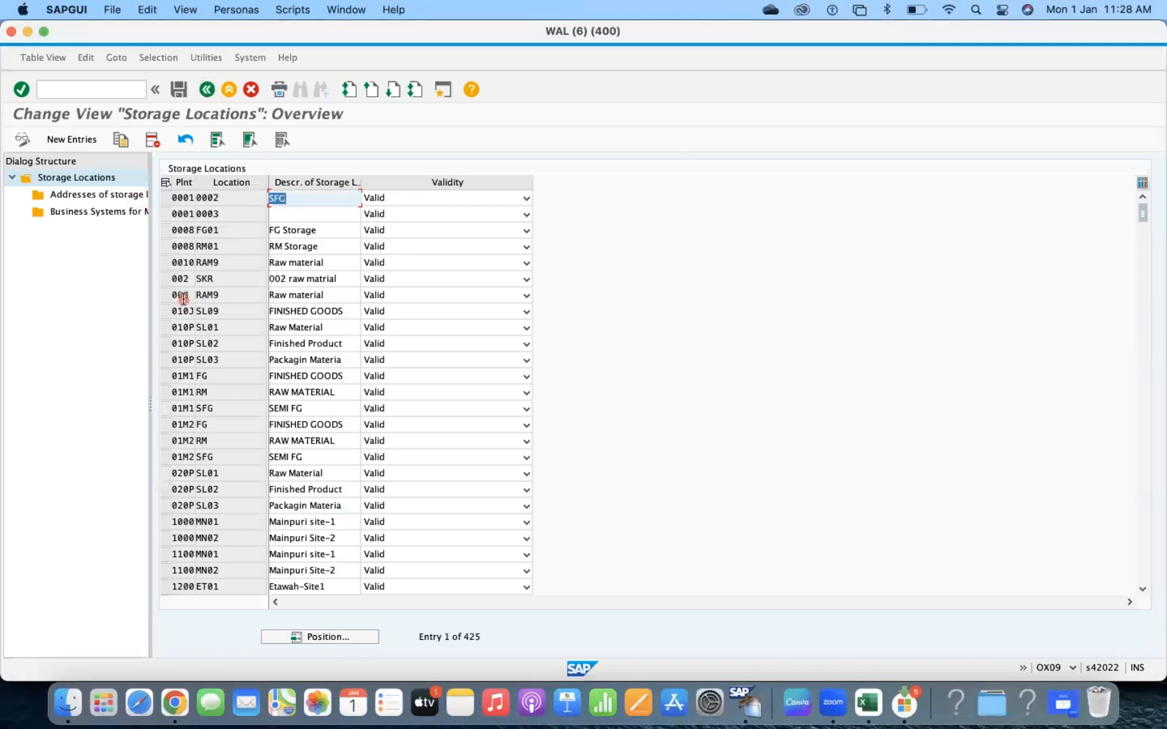
{"action": "left_click", "coordinate": [321, 637]}
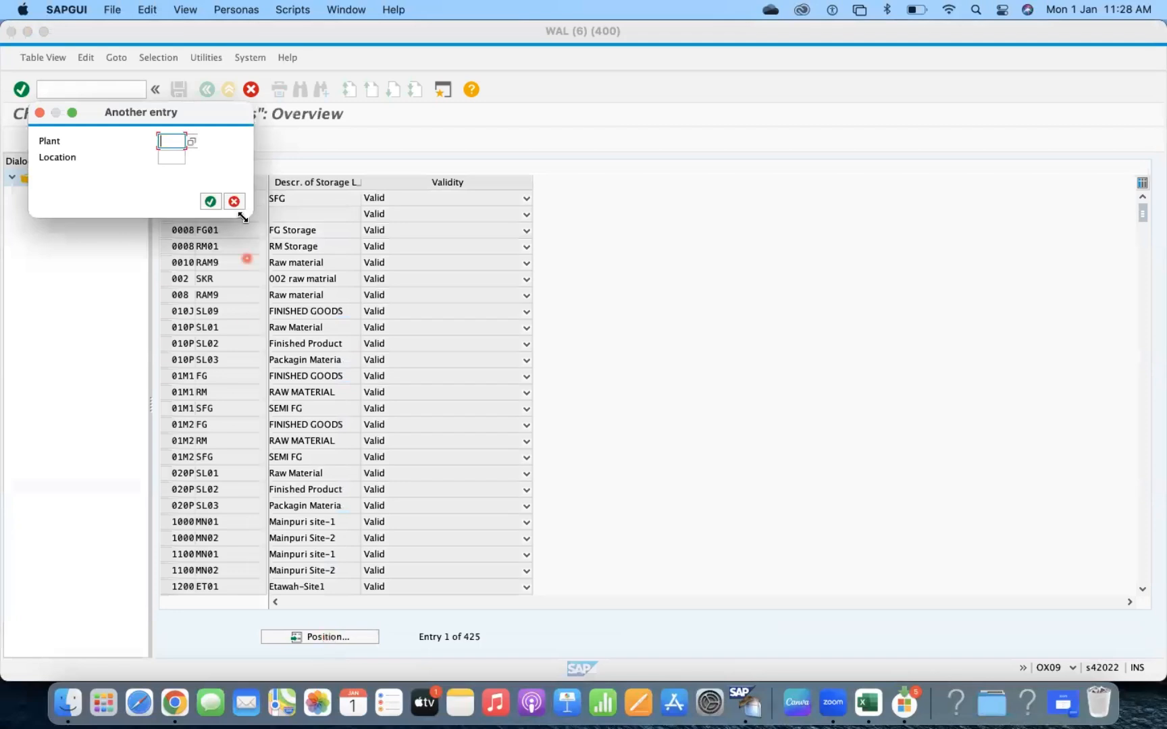
{"action": "type", "text": "b"}
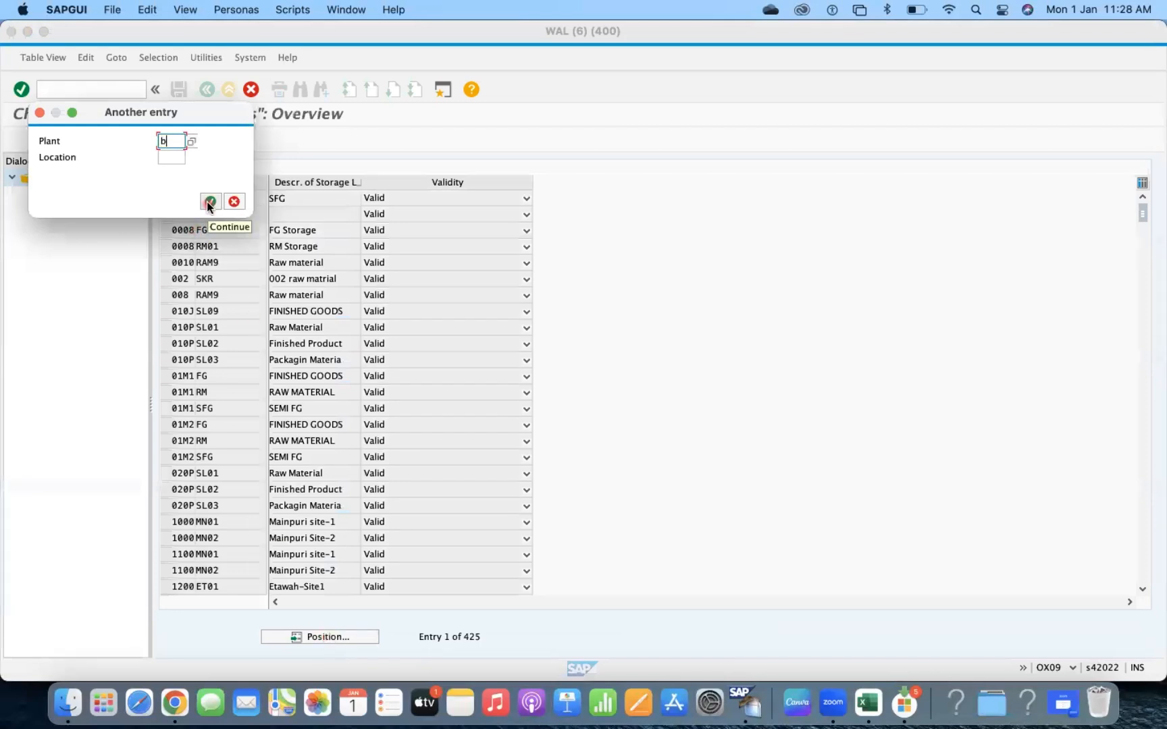
{"action": "type", "text": "mpy"}
{"action": "left_click", "coordinate": [209, 202]}
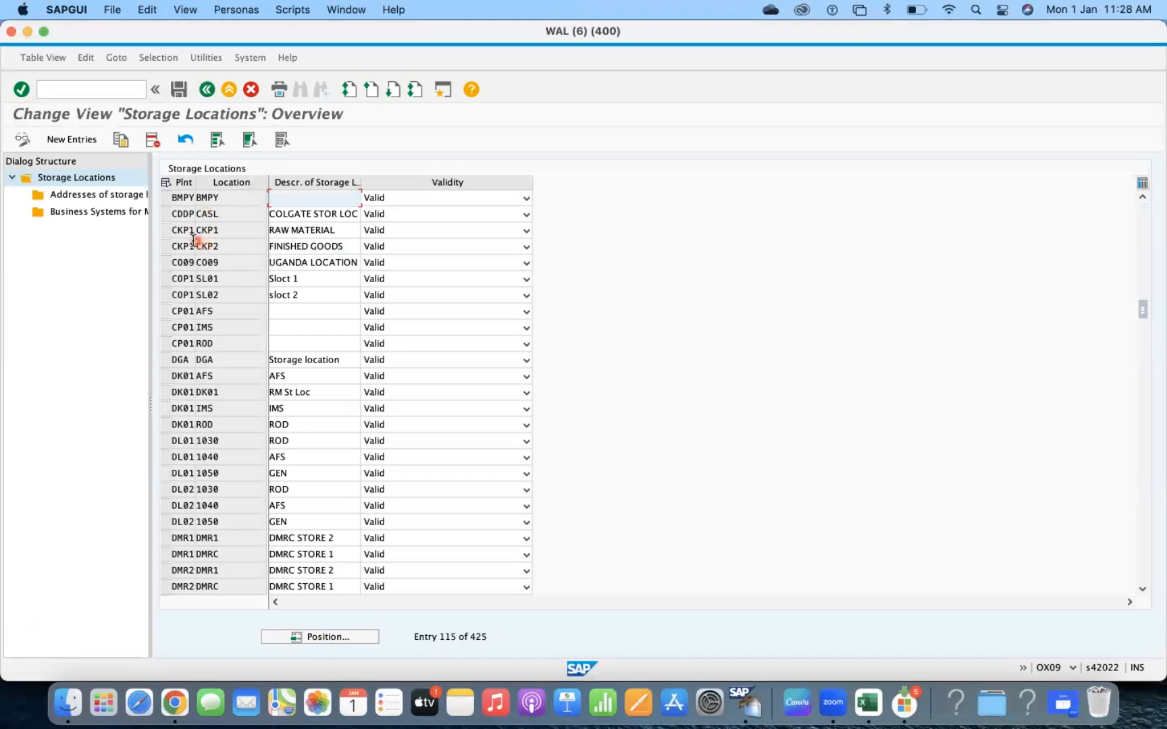
Step: Describe plant BMPY's storage location BMPY as "Main location"
{"action": "left_click", "coordinate": [164, 197]}
{"action": "left_click", "coordinate": [297, 199]}
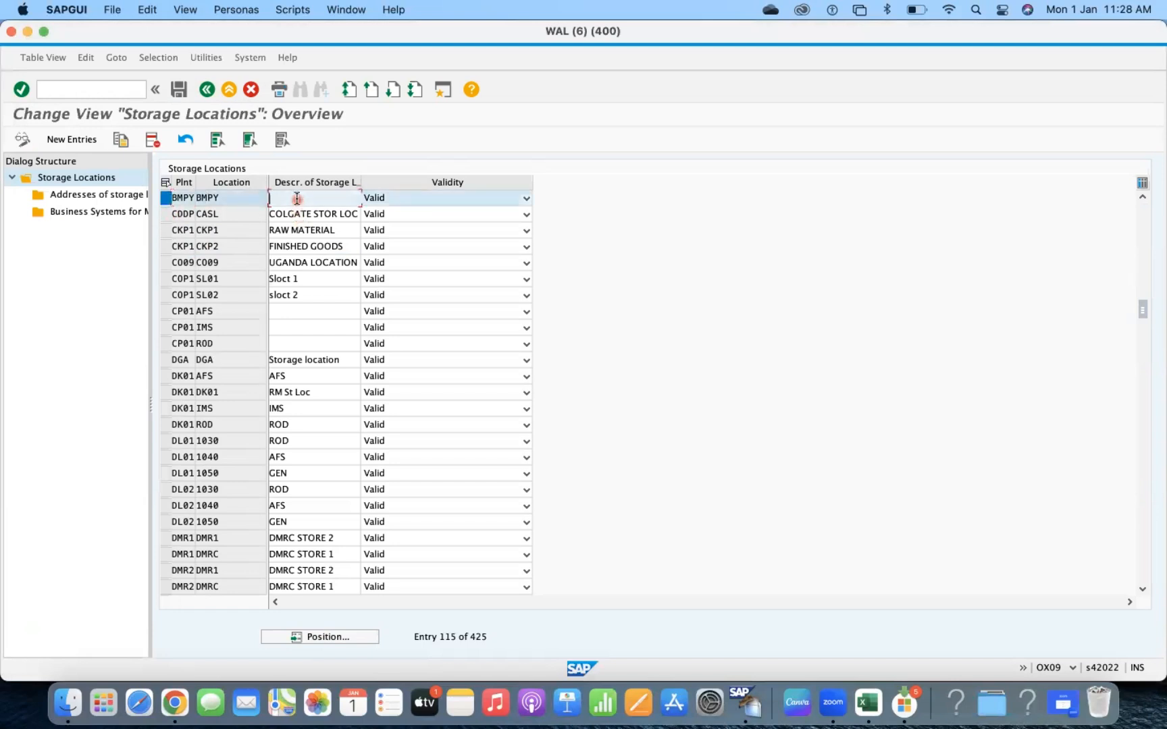
{"action": "type", "text": "Mi"}
{"action": "type", "text": "ain"}
{"action": "type", "text": " Locarion"}
{"action": "key", "text": "BackSpace"}
{"action": "key", "text": "BackSpace"}
{"action": "key", "text": "BackSpace"}
{"action": "key", "text": "BackSpace"}
{"action": "type", "text": "tion"}
{"action": "key", "text": "Return"}
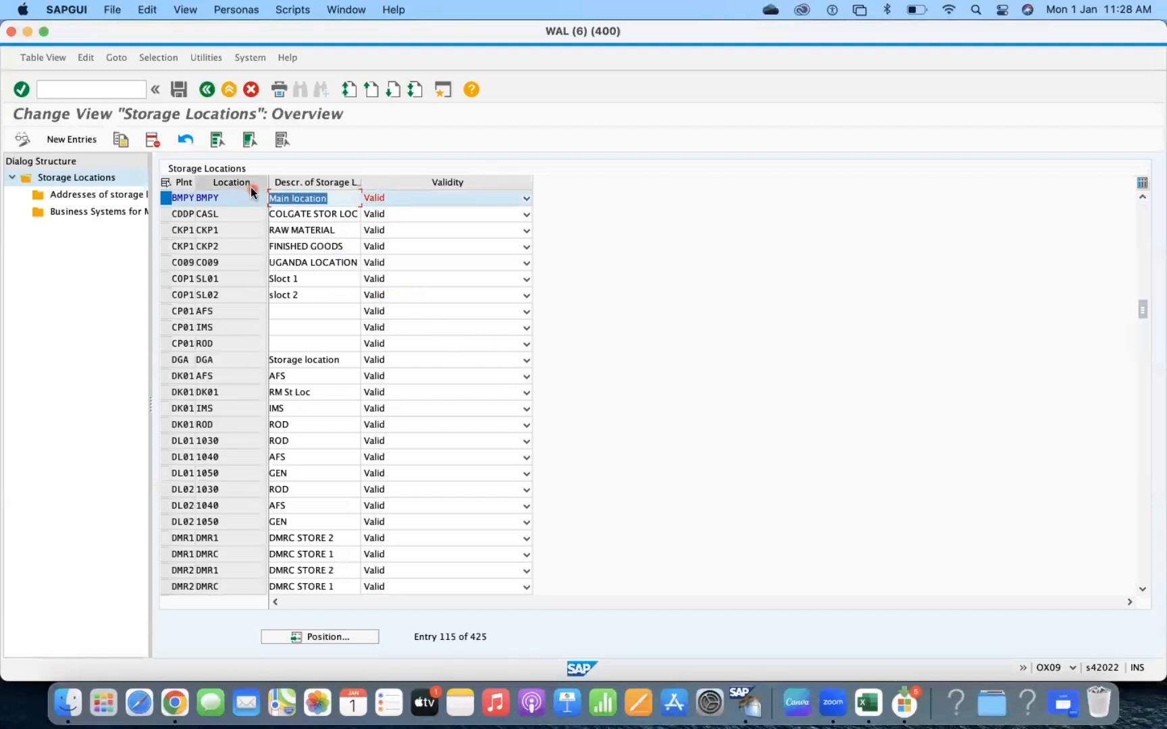
Step: Save the storage location change under a new customizing request described as "Sloc configuration"
{"action": "left_click", "coordinate": [179, 90]}
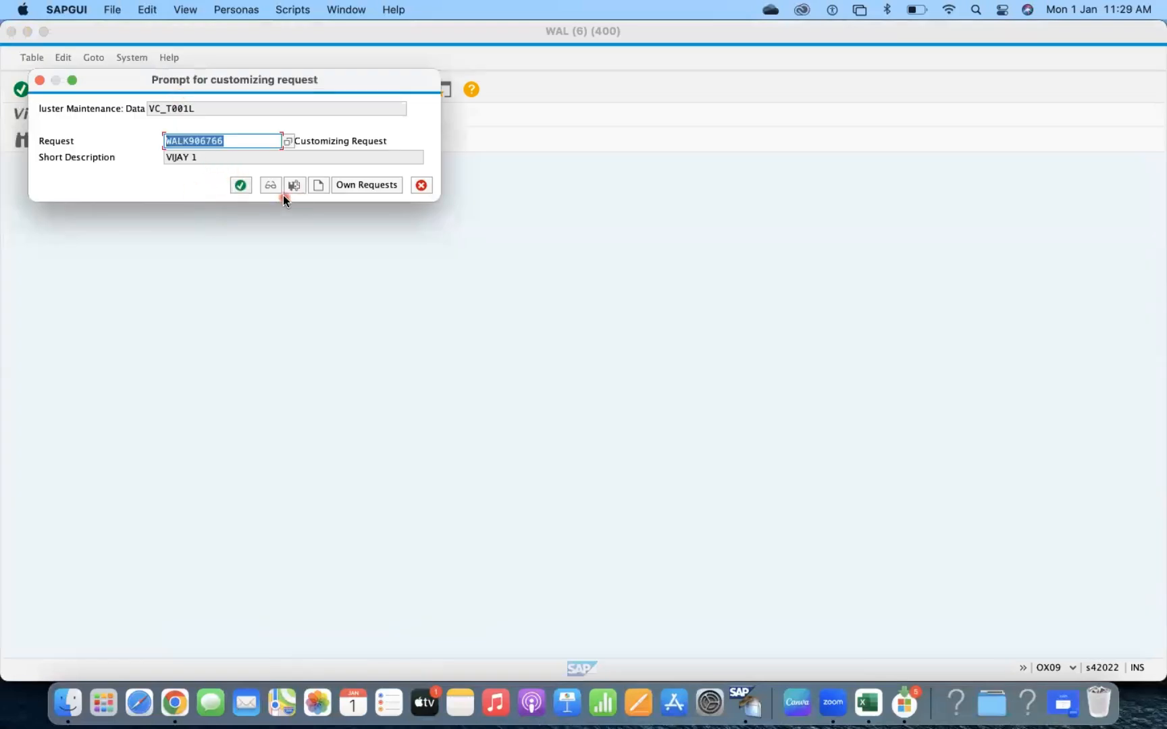
{"action": "left_click", "coordinate": [318, 186]}
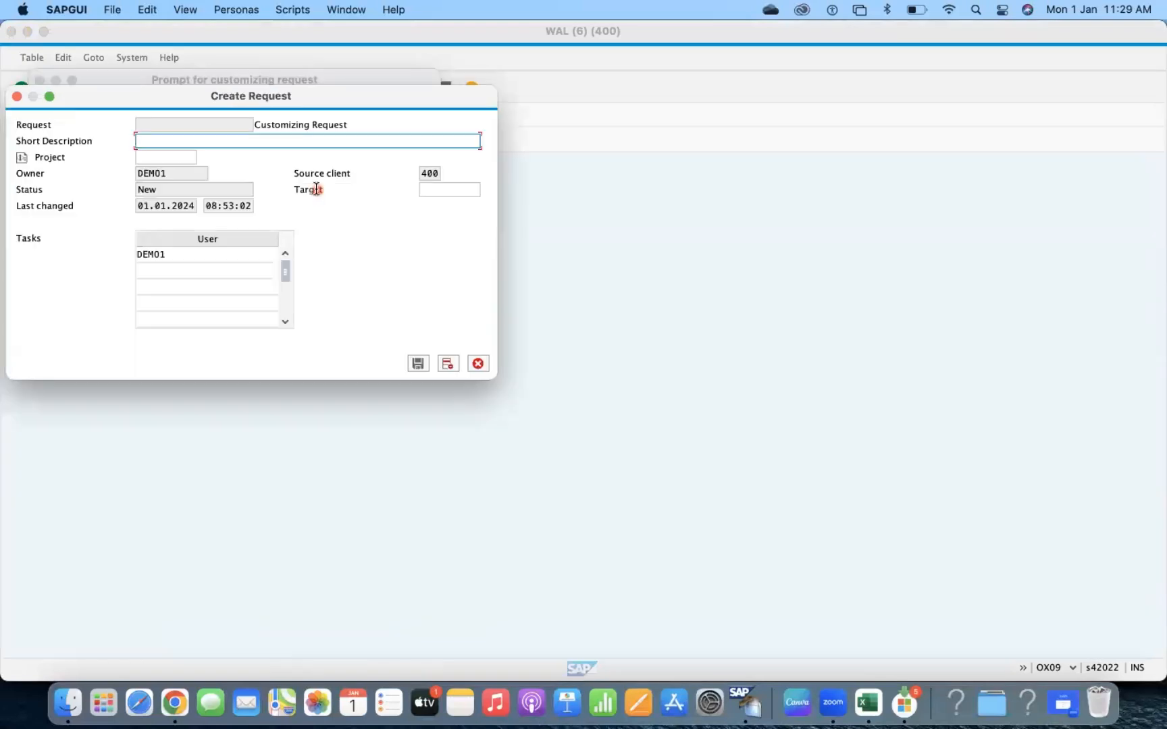
{"action": "type", "text": "Sloc configuration"}
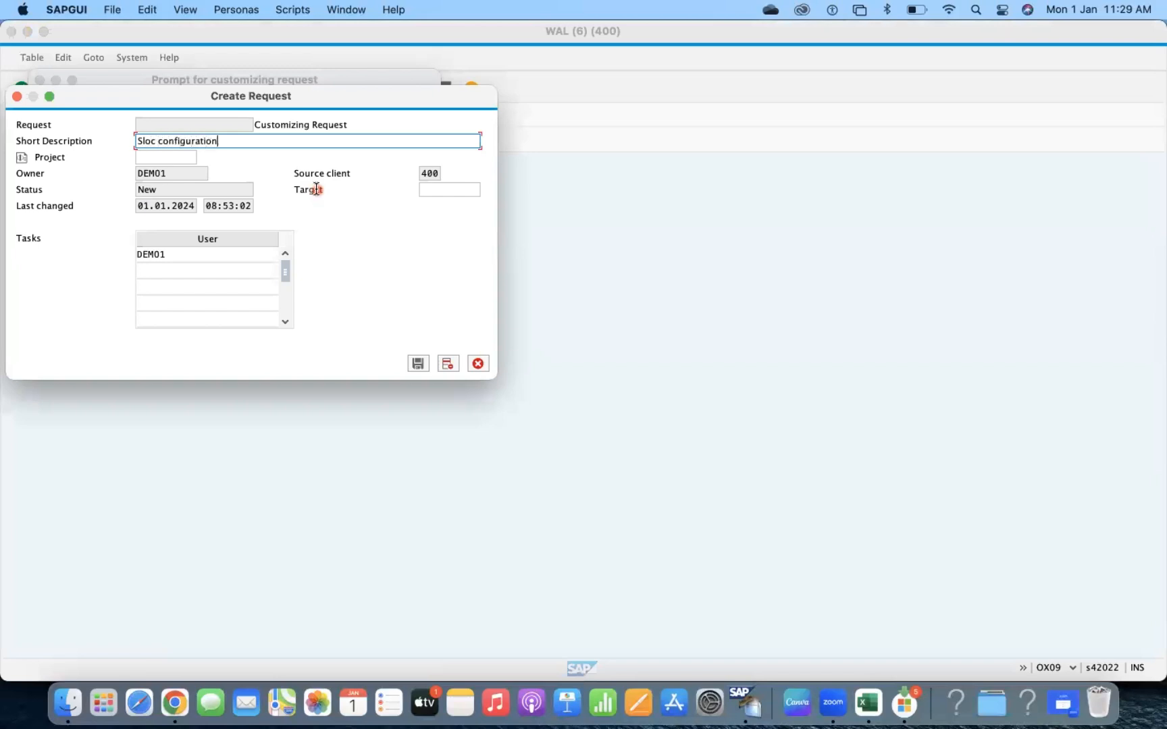
{"action": "left_click", "coordinate": [418, 363]}
{"action": "left_click", "coordinate": [237, 185]}
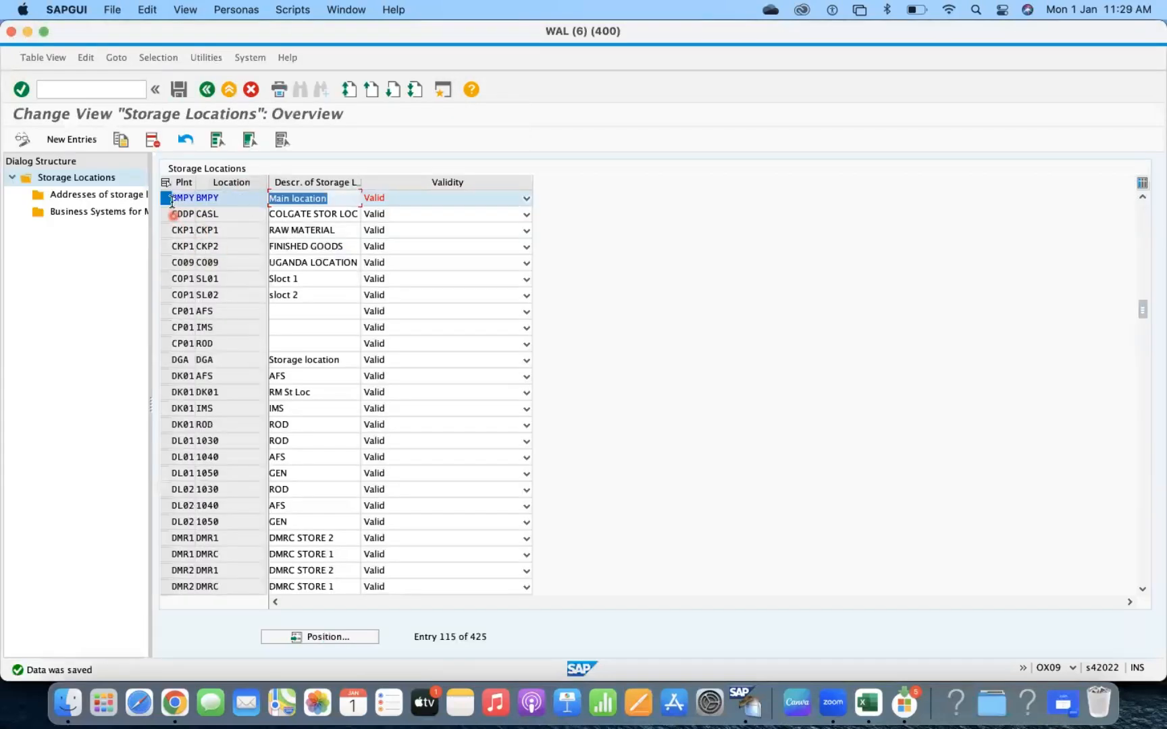
Step: Review the validity options of the BMPY storage location and read their field help in full size
{"action": "left_click", "coordinate": [162, 201]}
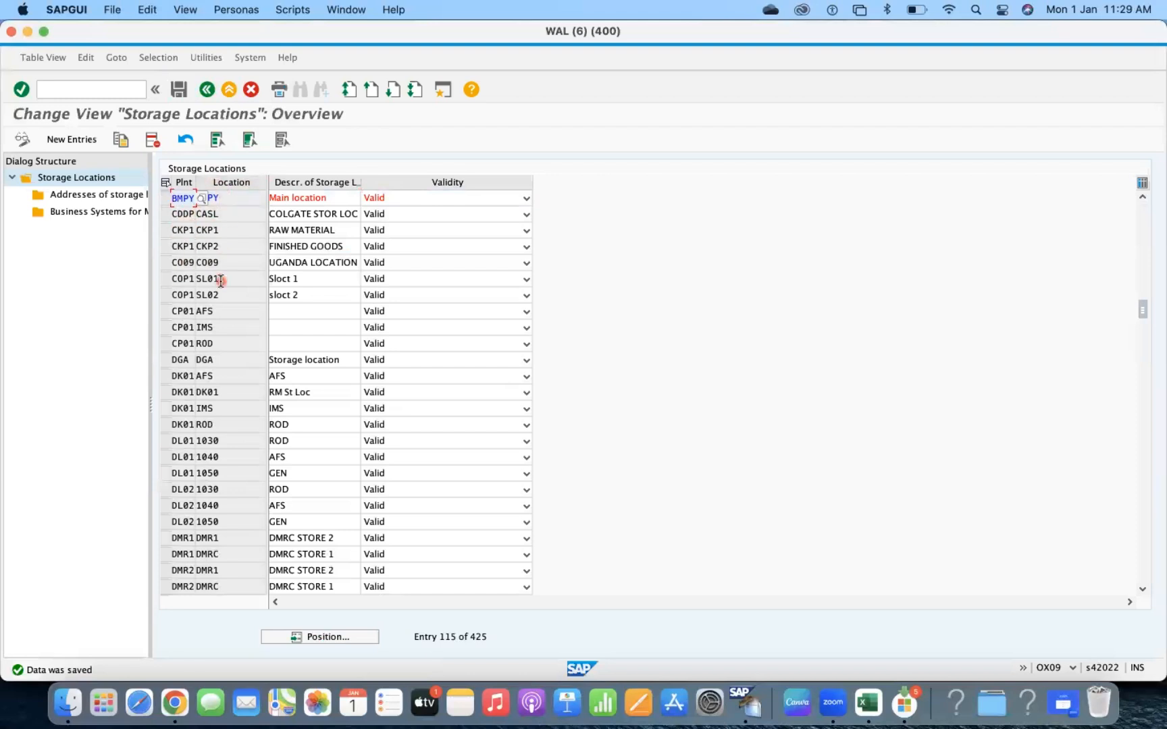
{"action": "left_click", "coordinate": [391, 197]}
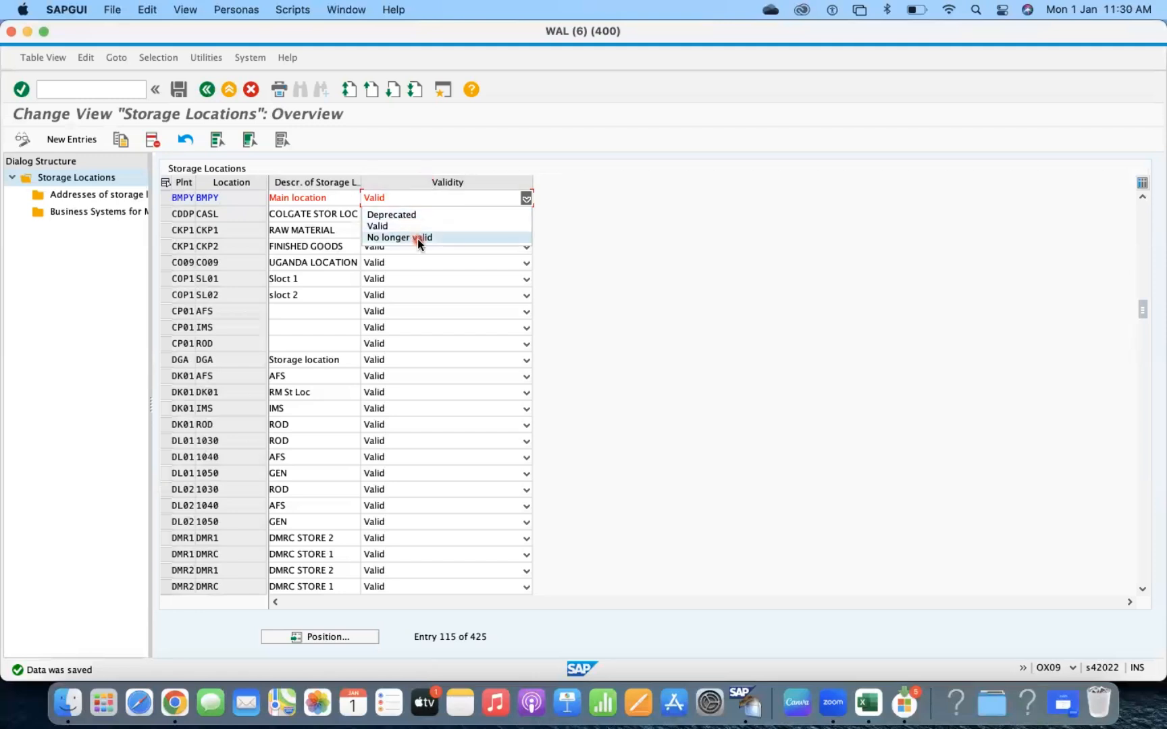
{"action": "left_click", "coordinate": [744, 224]}
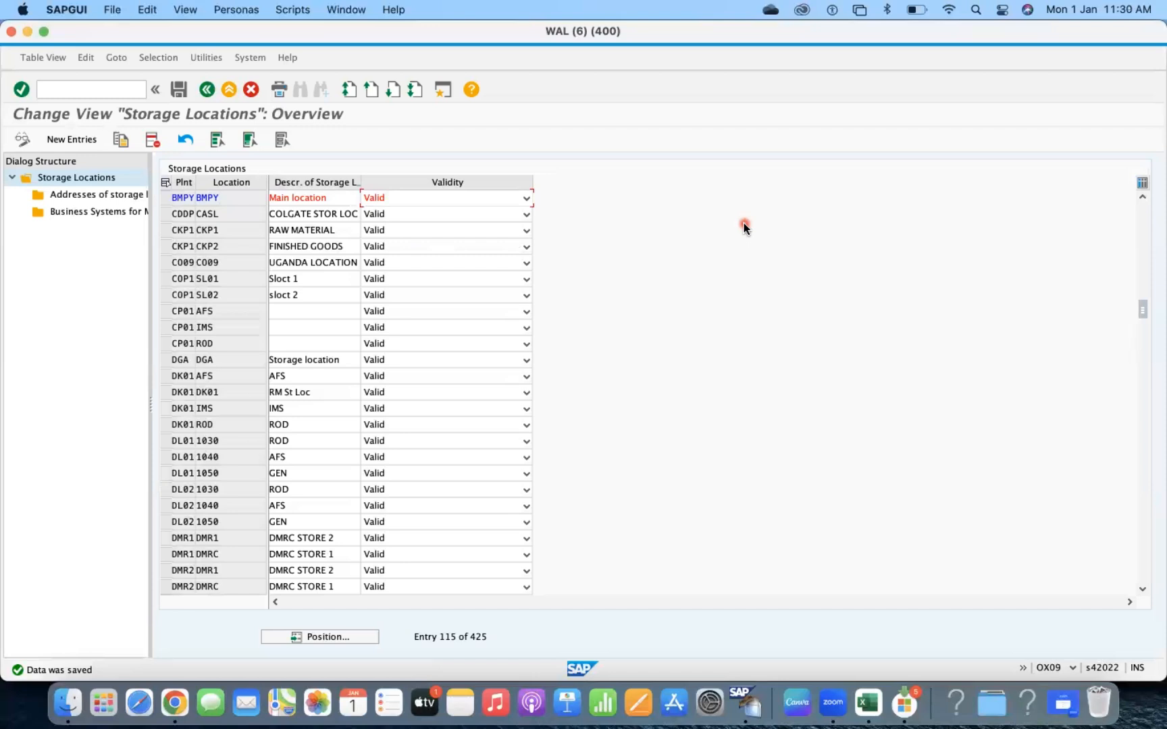
{"action": "left_click", "coordinate": [408, 199]}
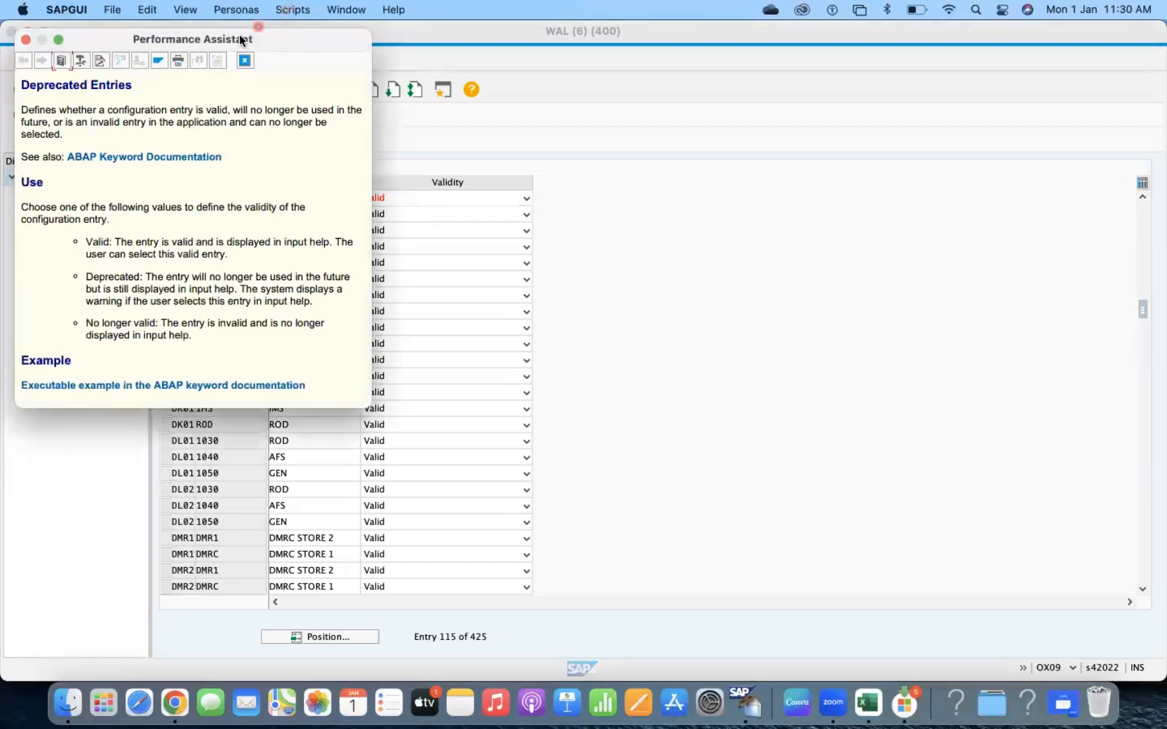
{"action": "left_click", "coordinate": [58, 39]}
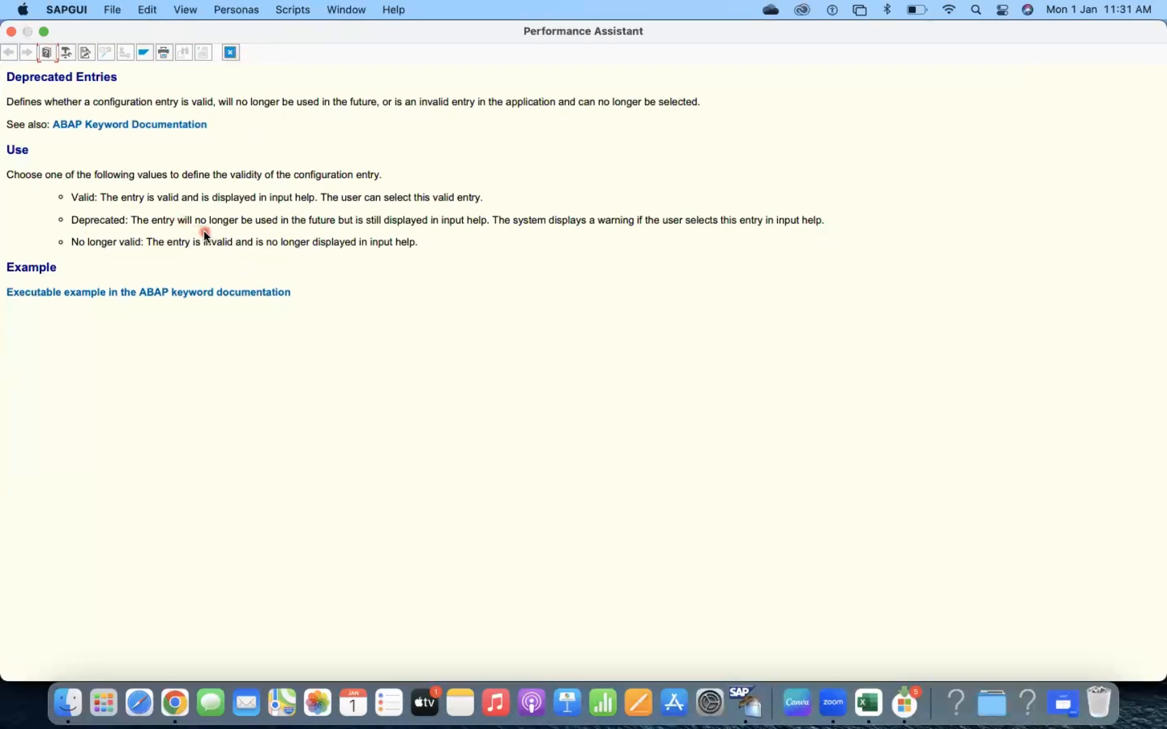
{"action": "left_click", "coordinate": [233, 57]}
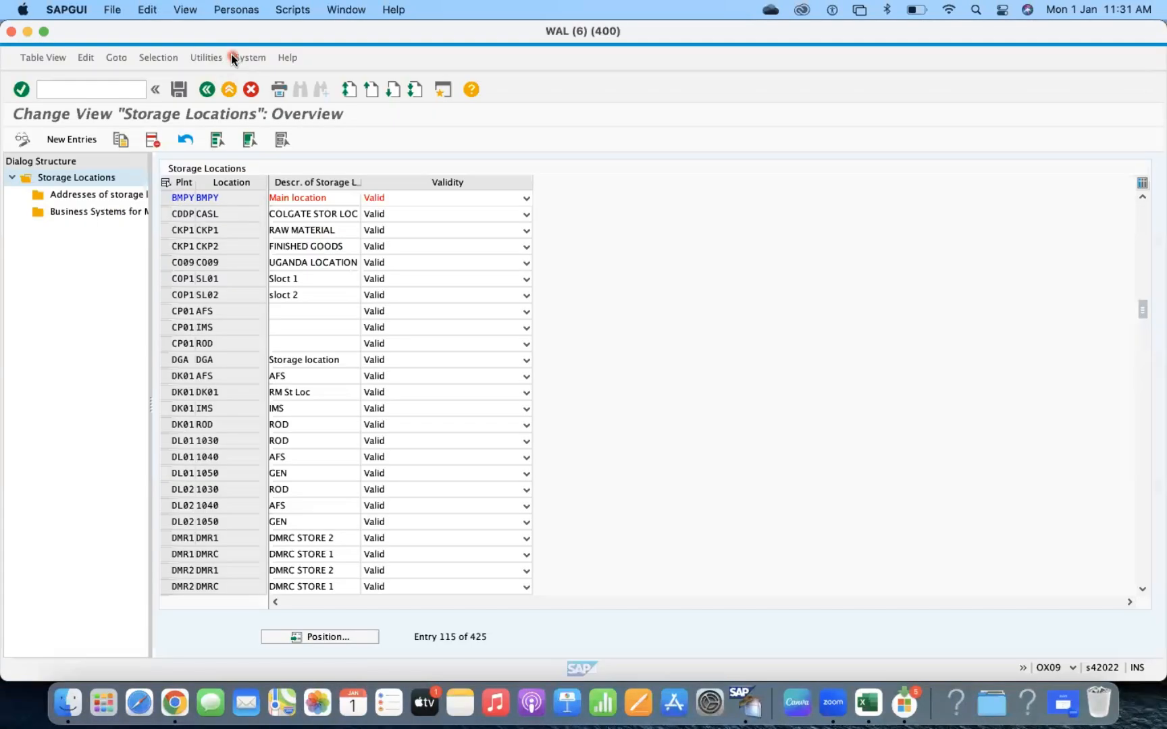
Step: Start a copy of the BMPY storage location entry and try to enter M001 as its new location
{"action": "left_click", "coordinate": [165, 198]}
{"action": "left_click", "coordinate": [121, 139]}
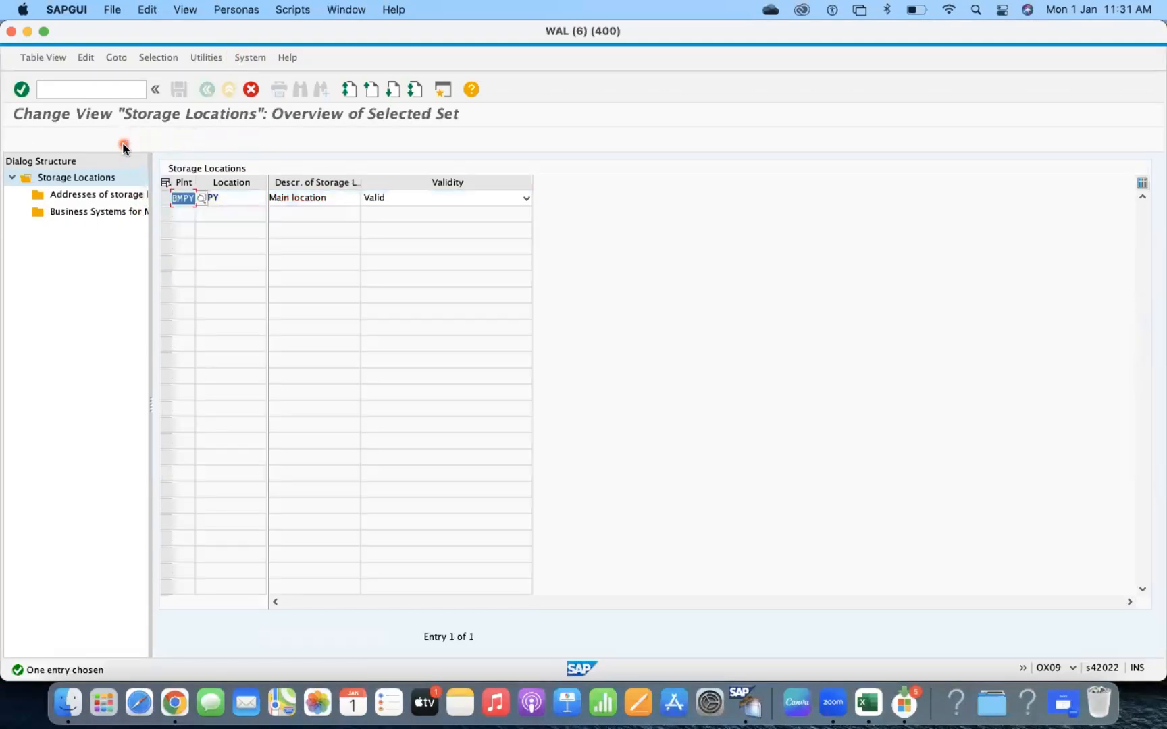
{"action": "key", "text": "Tab"}
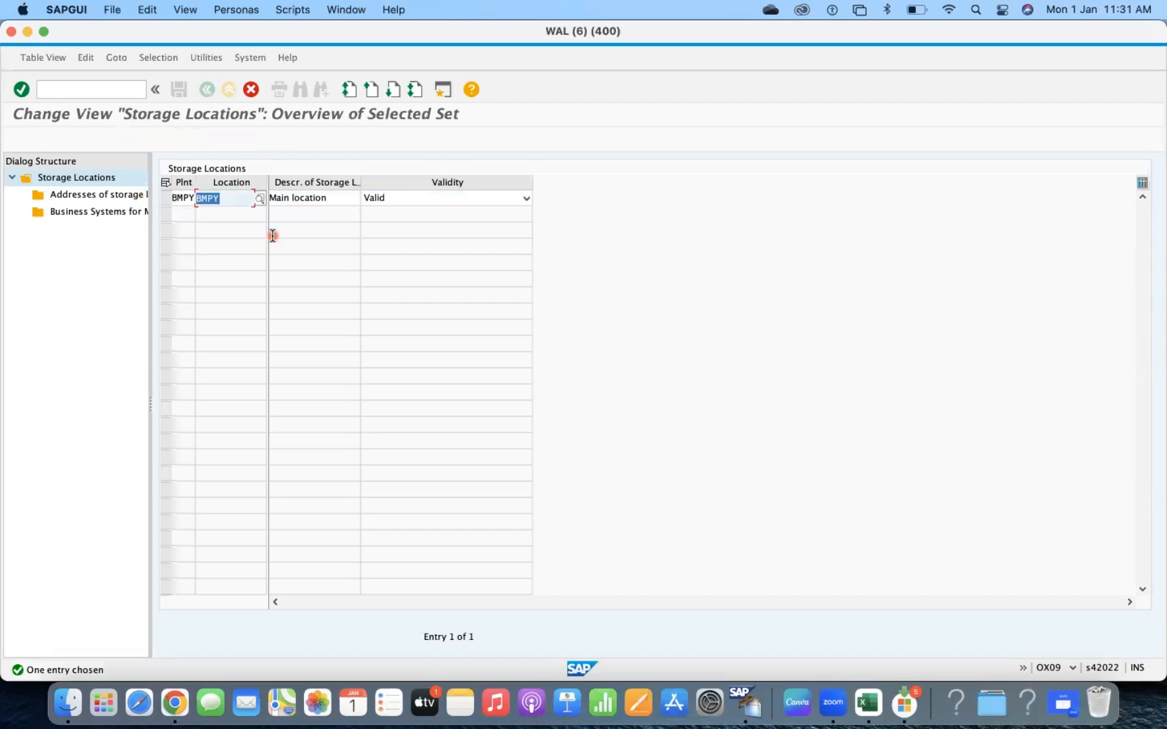
{"action": "type", "text": "BMPY"}
{"action": "key", "text": "Return"}
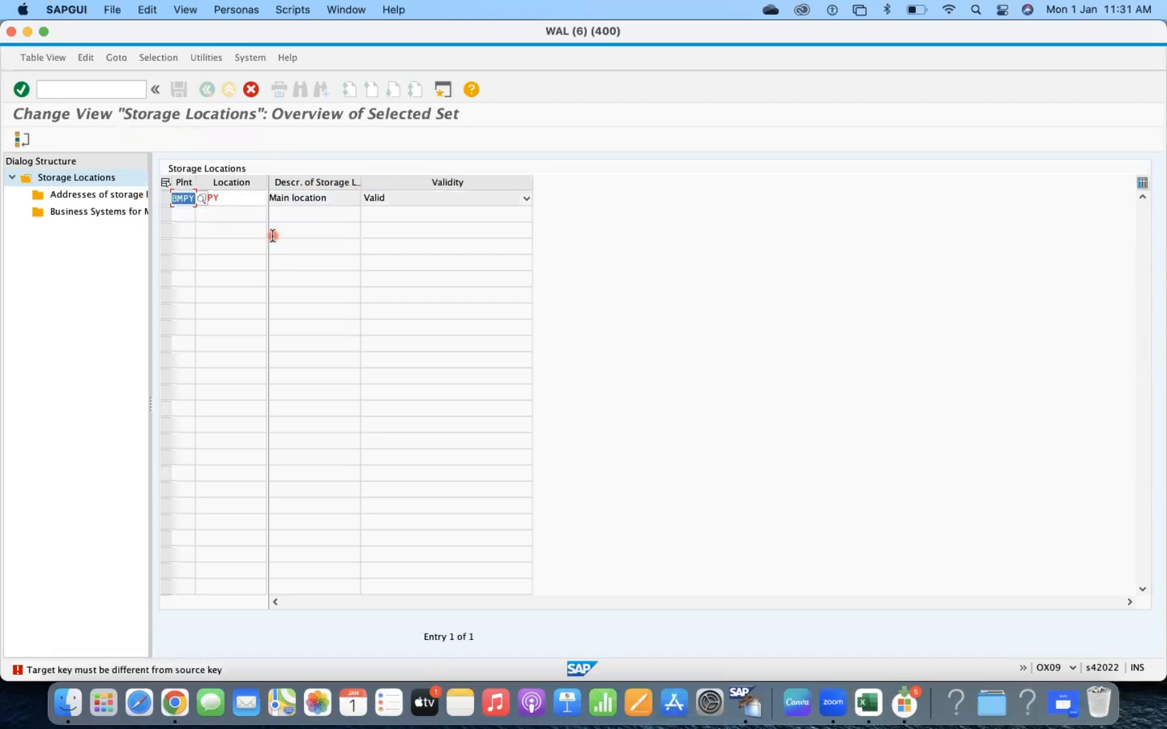
{"action": "key", "text": "Tab"}
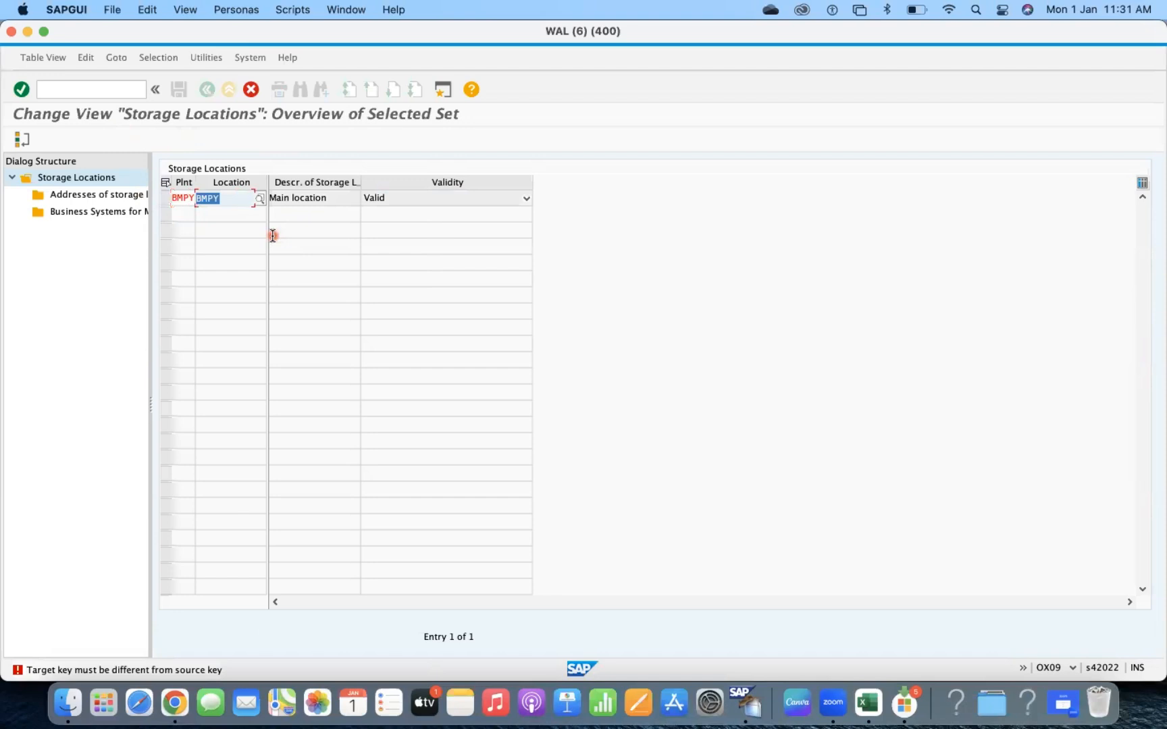
{"action": "type", "text": "M"}
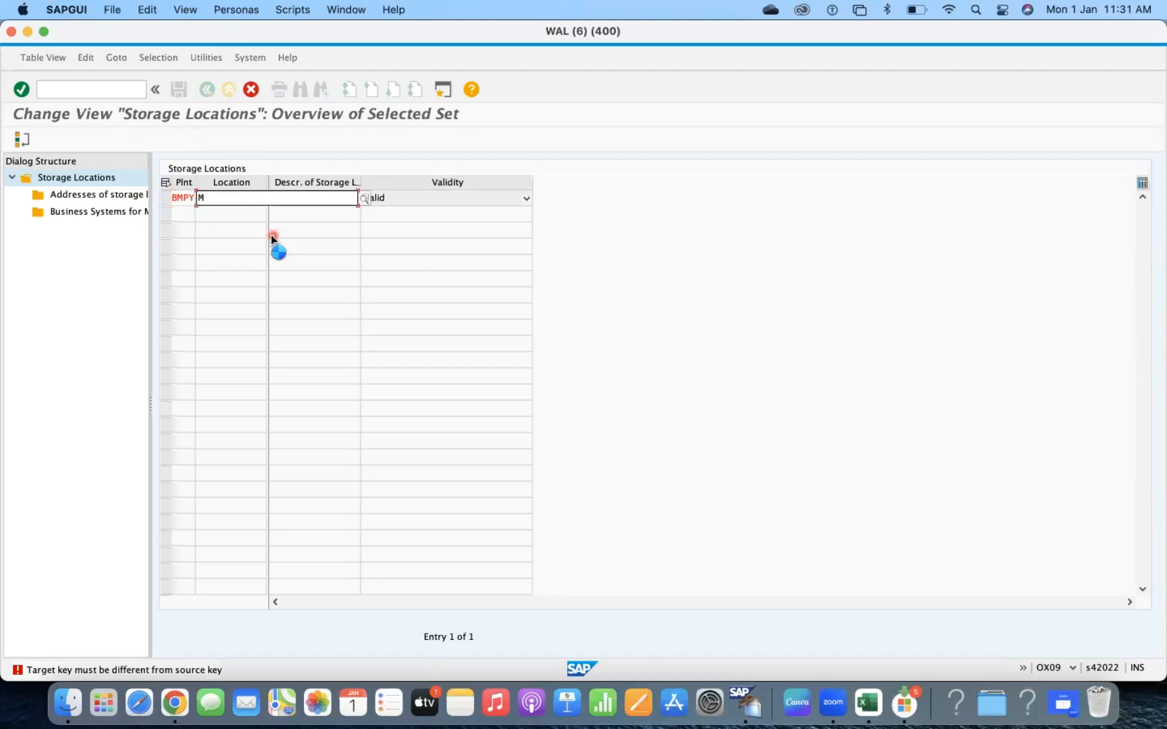
{"action": "type", "text": "001"}
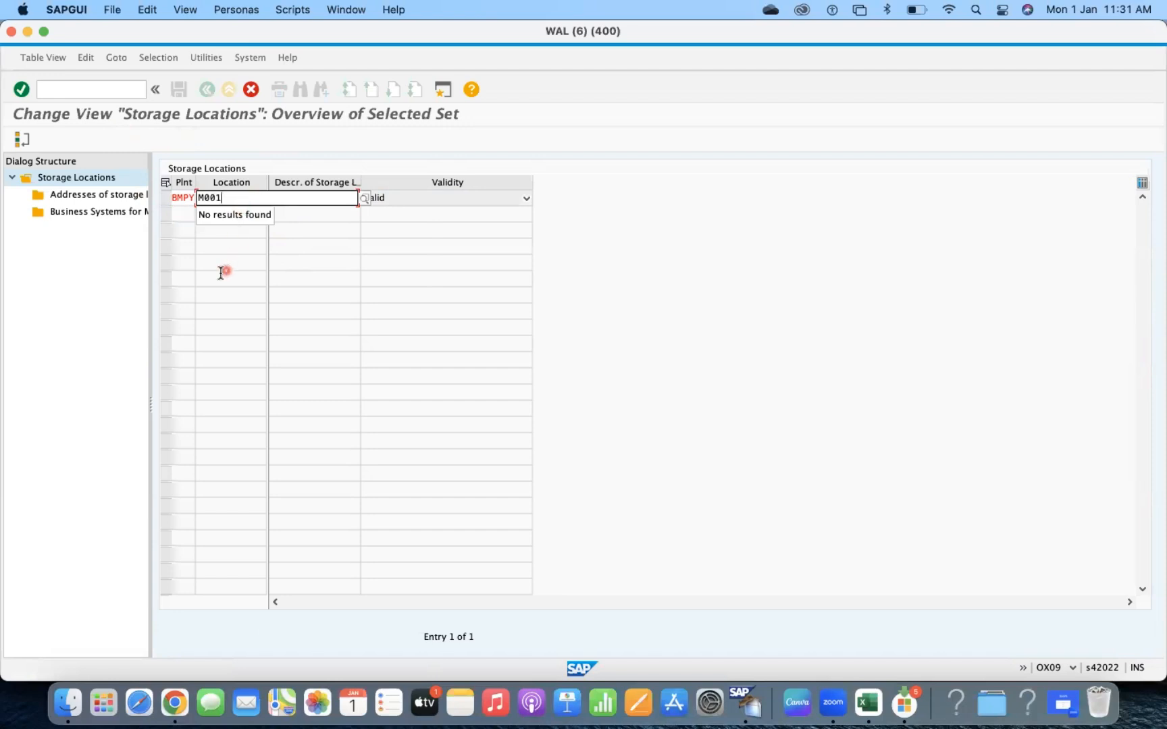
{"action": "key", "text": "Escape"}
{"action": "left_click", "coordinate": [222, 199]}
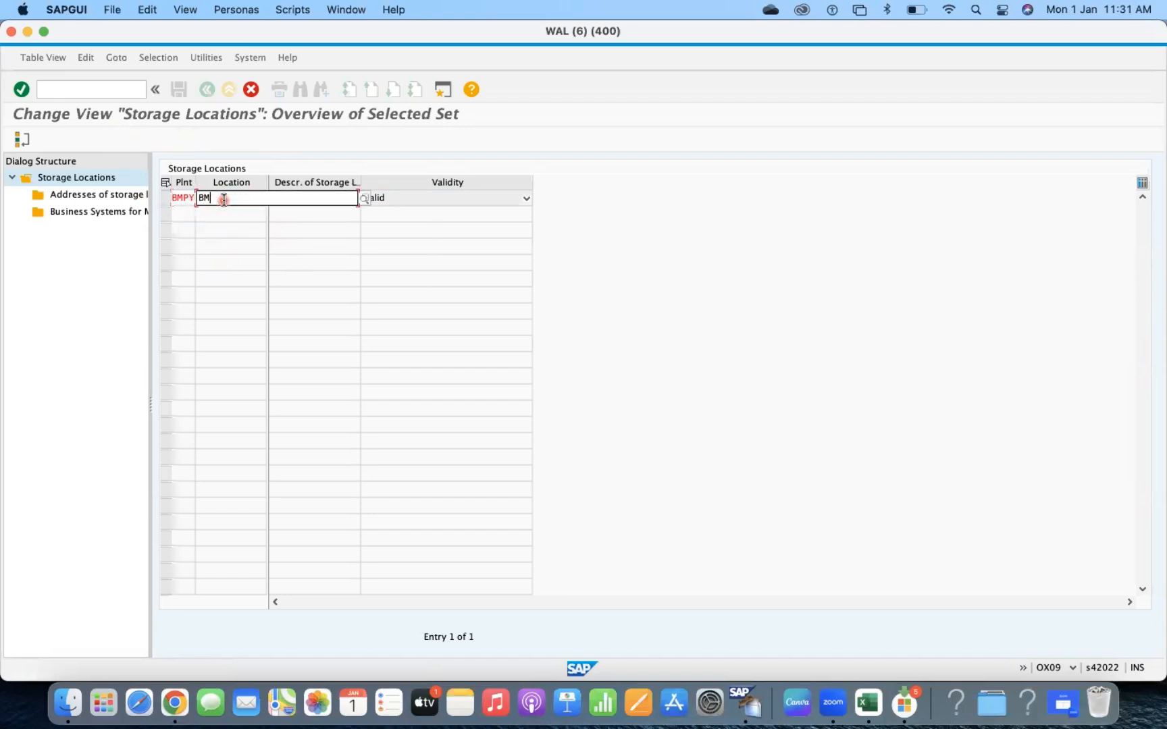
{"action": "double_click", "coordinate": [222, 200]}
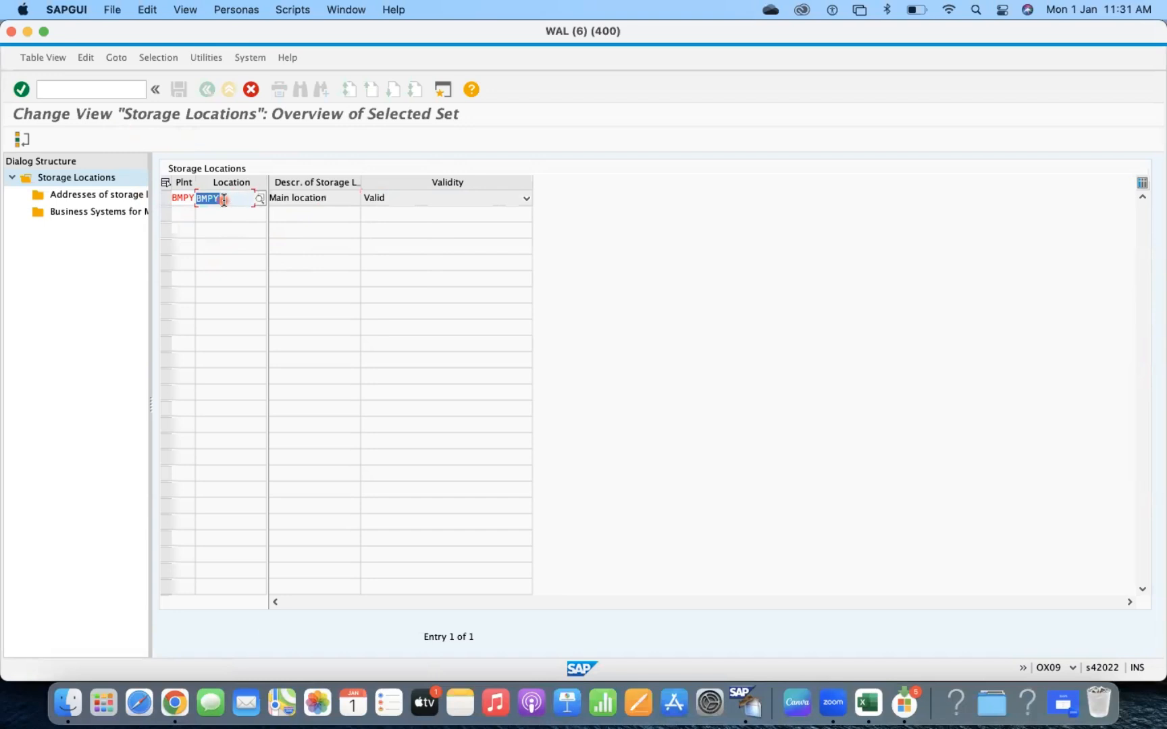
Step: Replace the copy's location key and copy the entry with all dependent entries, continuing past the business system conflict
{"action": "key", "text": "BackSpace"}
{"action": "type", "text": "RM01"}
{"action": "key", "text": "Return"}
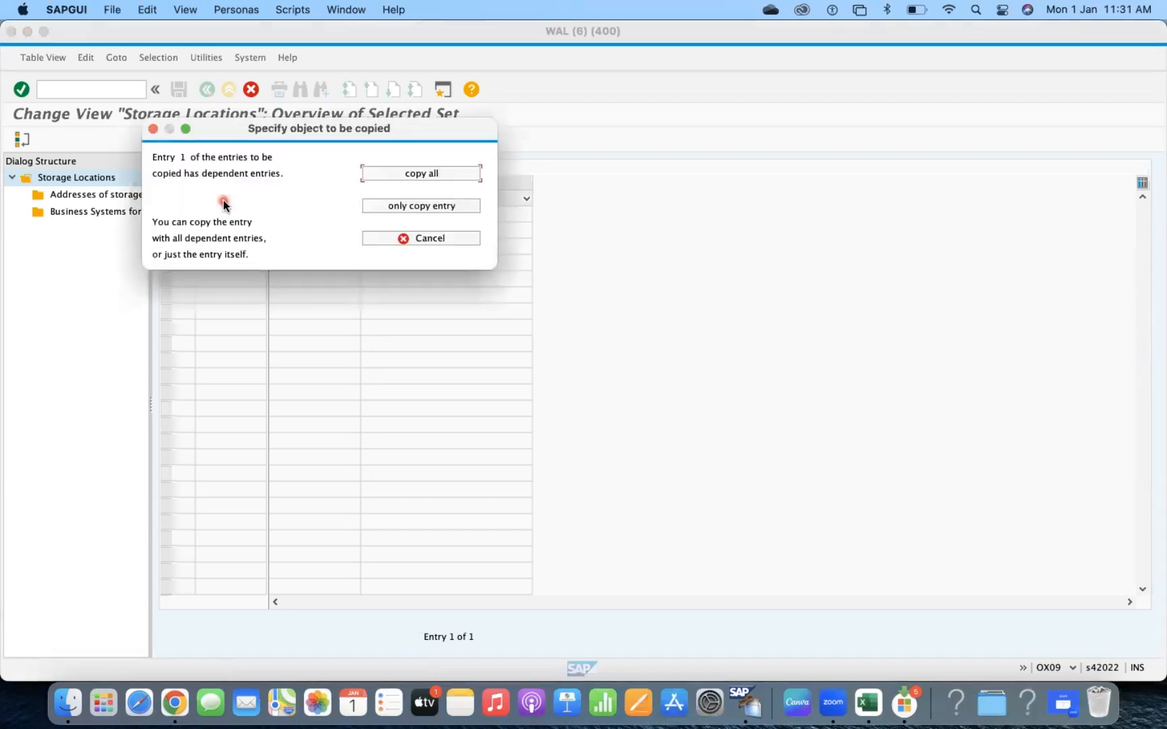
{"action": "left_click", "coordinate": [389, 173]}
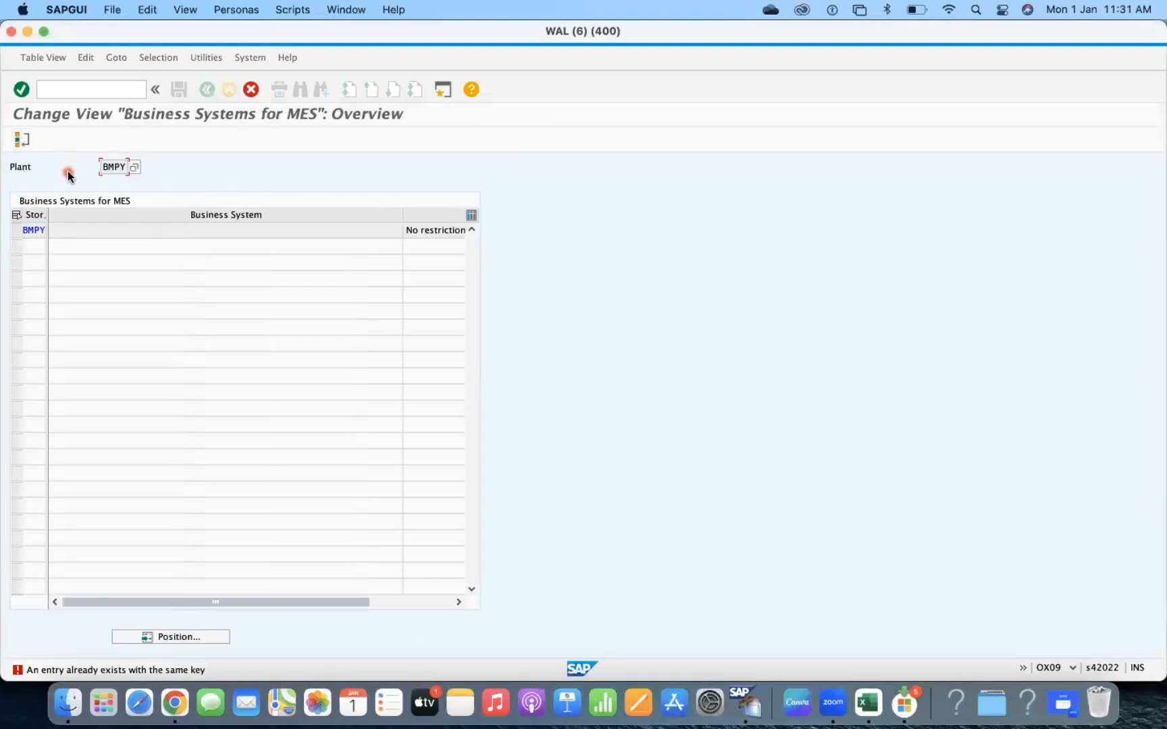
{"action": "left_click", "coordinate": [21, 141]}
{"action": "left_click", "coordinate": [374, 366]}
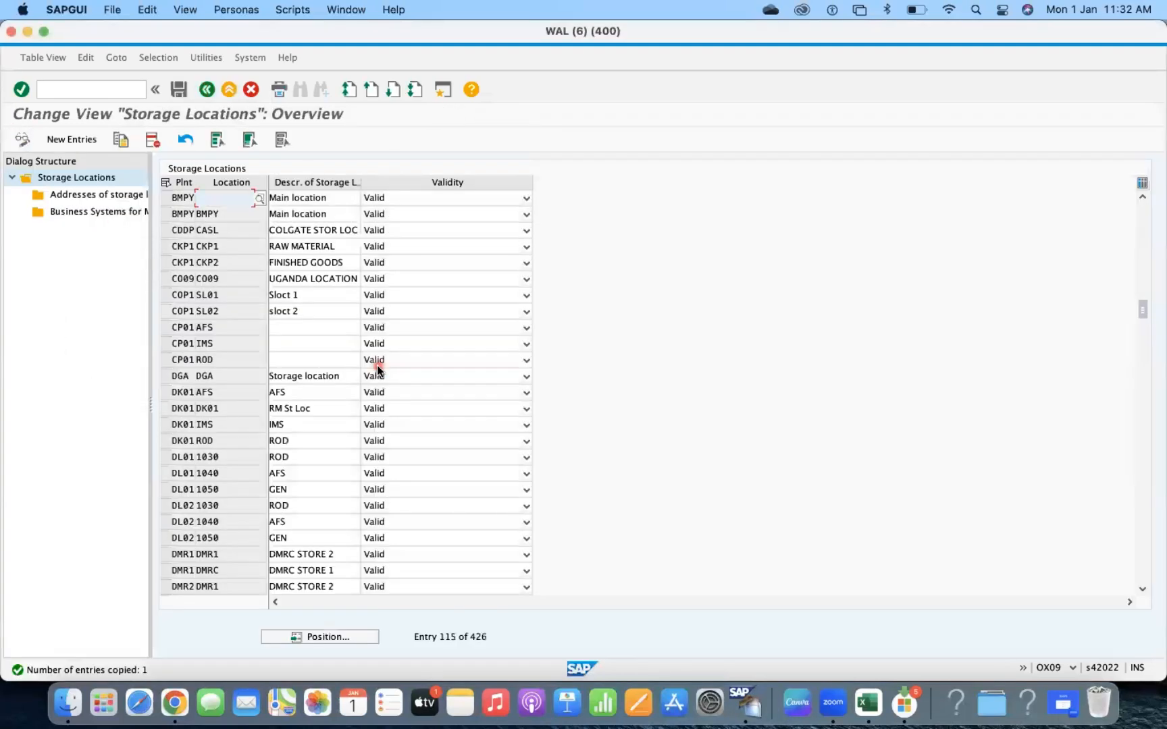
Step: Try to enter M001 as the location of the copied BMPY entry in the overview
{"action": "type", "text": "RM01"}
{"action": "key", "text": "Return"}
{"action": "type", "text": "RM01"}
{"action": "key", "text": "Return"}
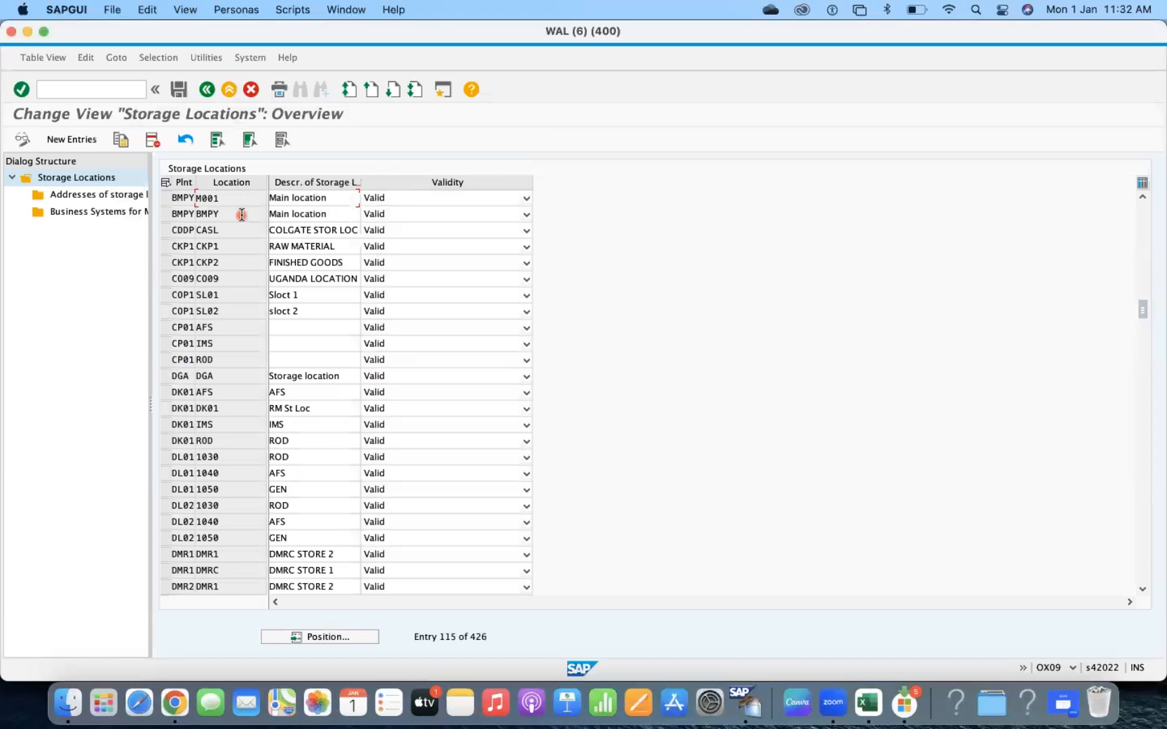
{"action": "key", "text": "Tab"}
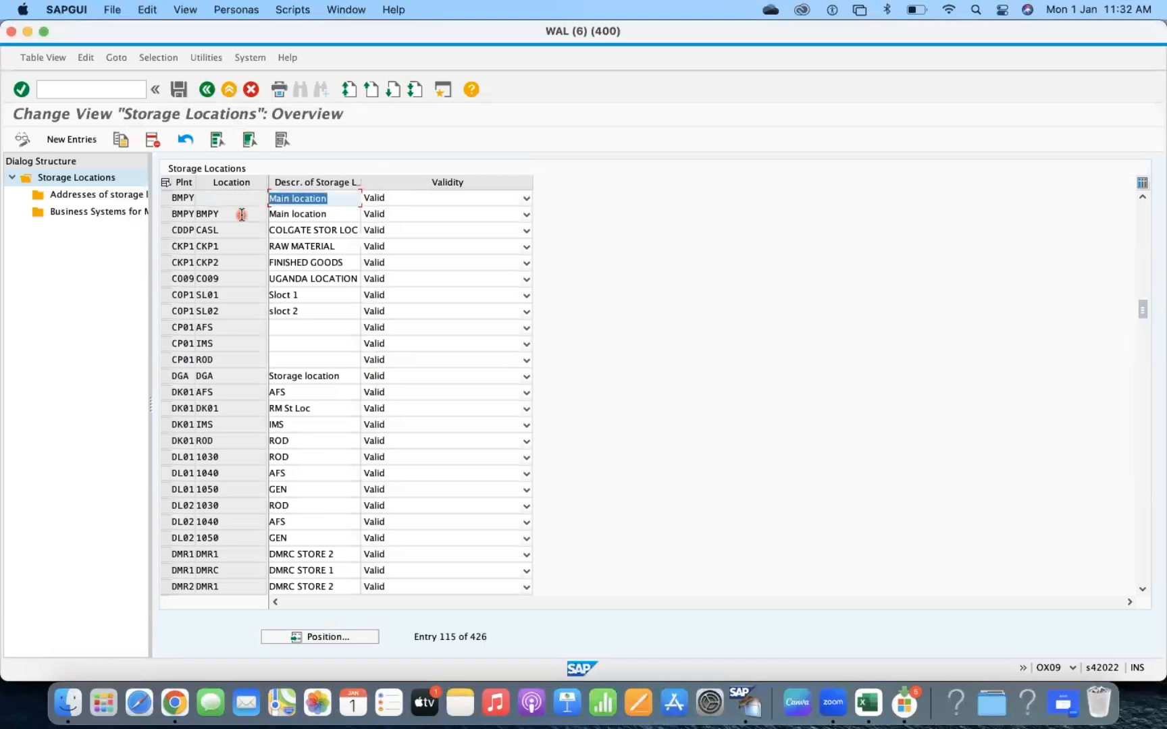
Step: Delete the copied BMPY entry with the blank location, including all its dependent entries, and save
{"action": "left_click", "coordinate": [165, 197]}
{"action": "left_click", "coordinate": [152, 143]}
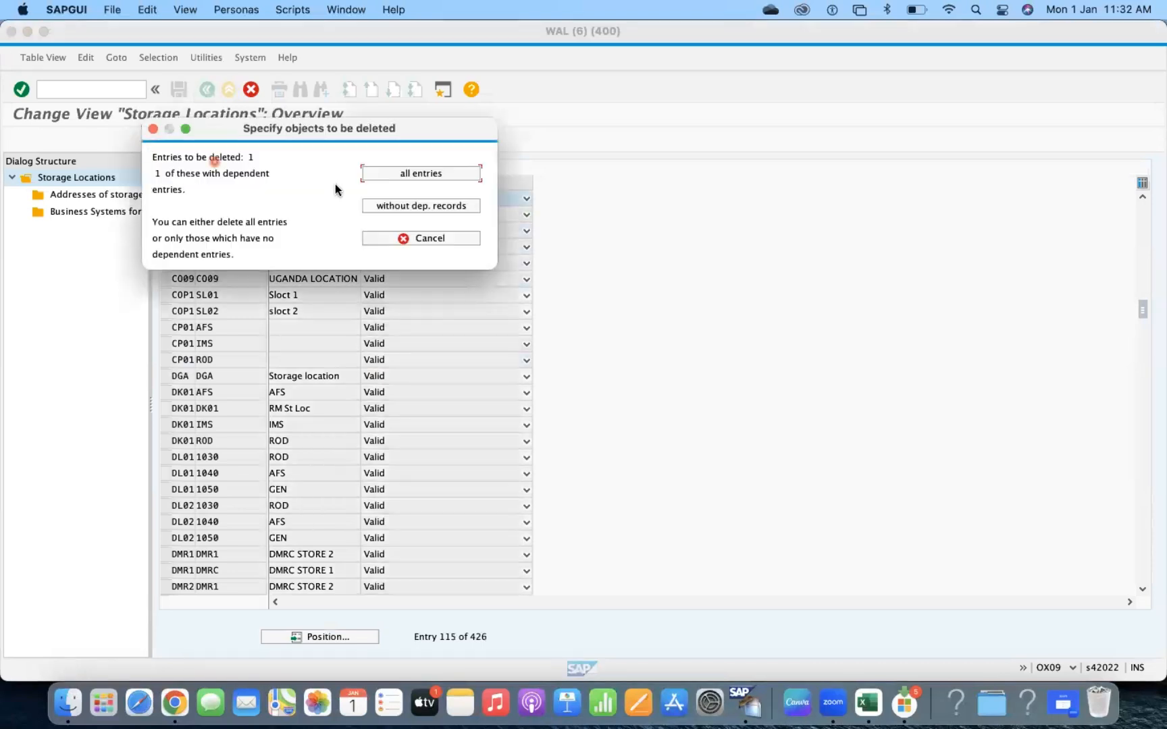
{"action": "left_click", "coordinate": [415, 174]}
{"action": "key", "text": "Return"}
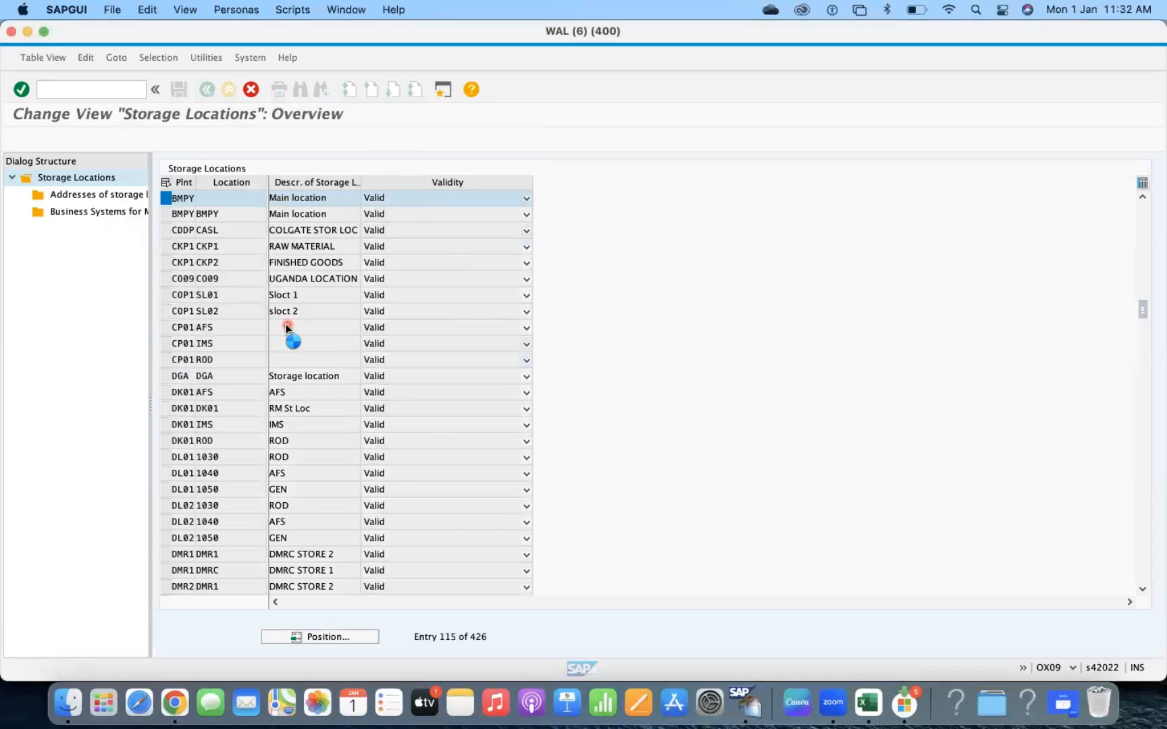
{"action": "left_click", "coordinate": [179, 89]}
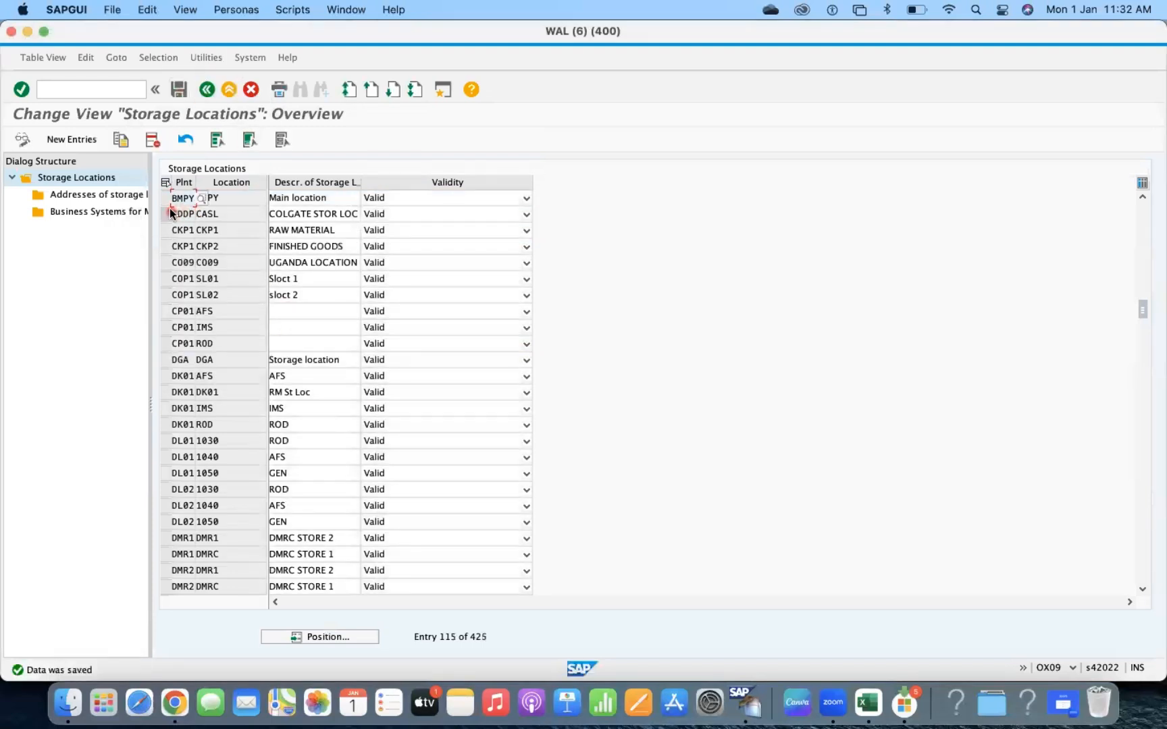
Step: Copy the plant BMPY storage location entry to a new entry with location M001
{"action": "left_click", "coordinate": [165, 200]}
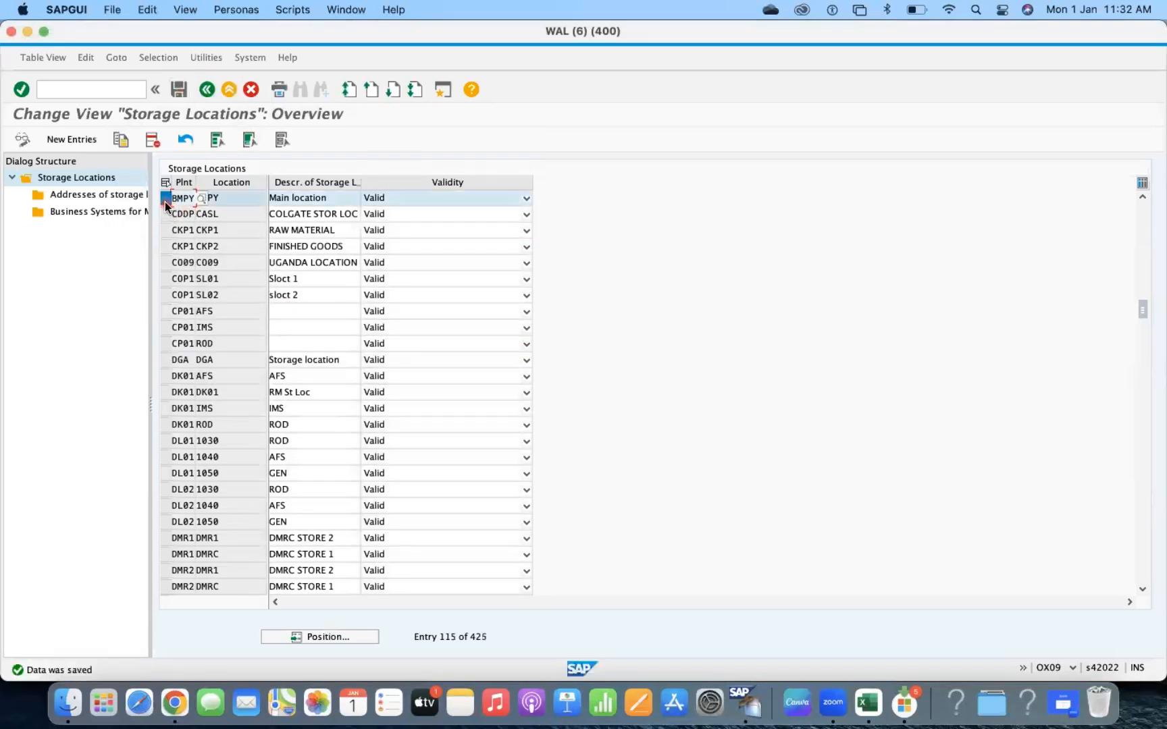
{"action": "left_click", "coordinate": [120, 140]}
{"action": "type", "text": "M001"}
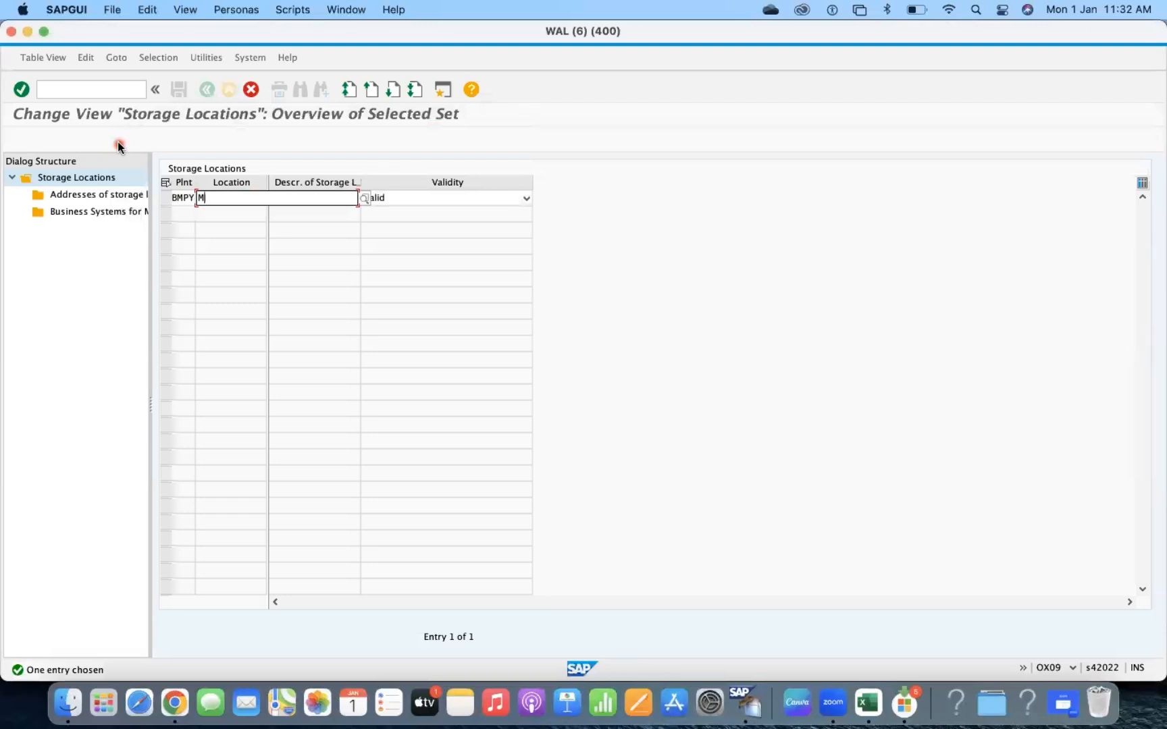
{"action": "key", "text": "Return"}
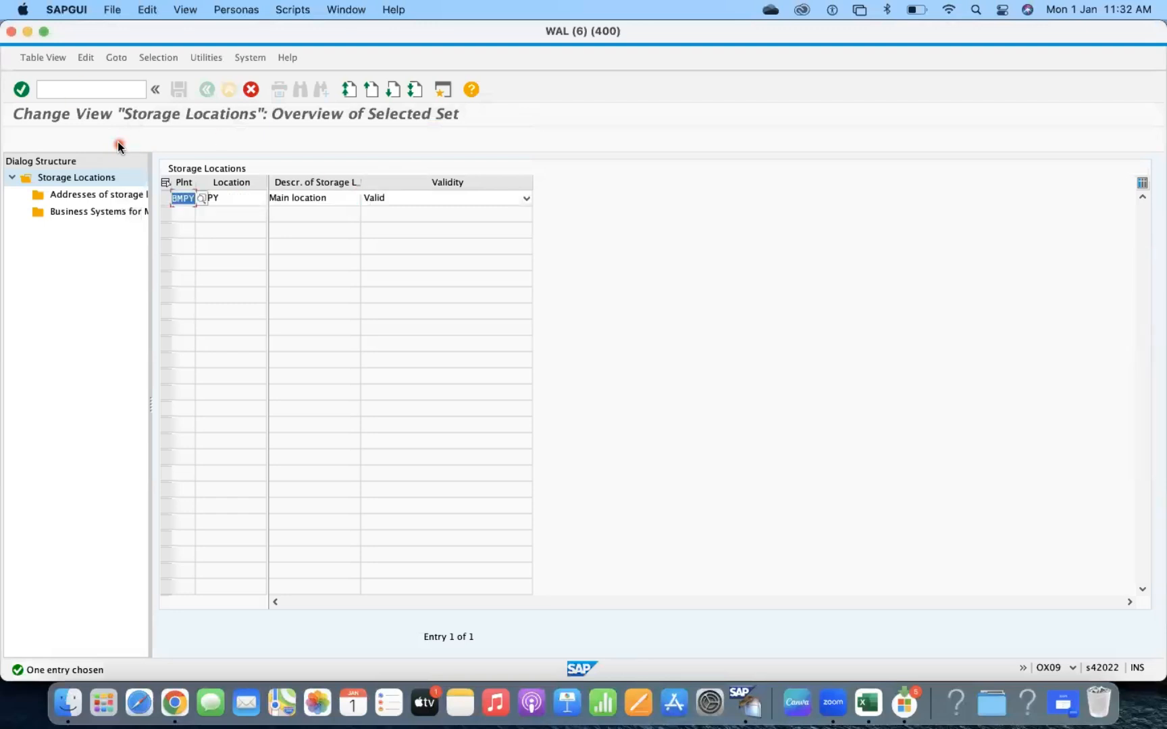
{"action": "key", "text": "Tab"}
{"action": "type", "text": "M001"}
{"action": "key", "text": "Return"}
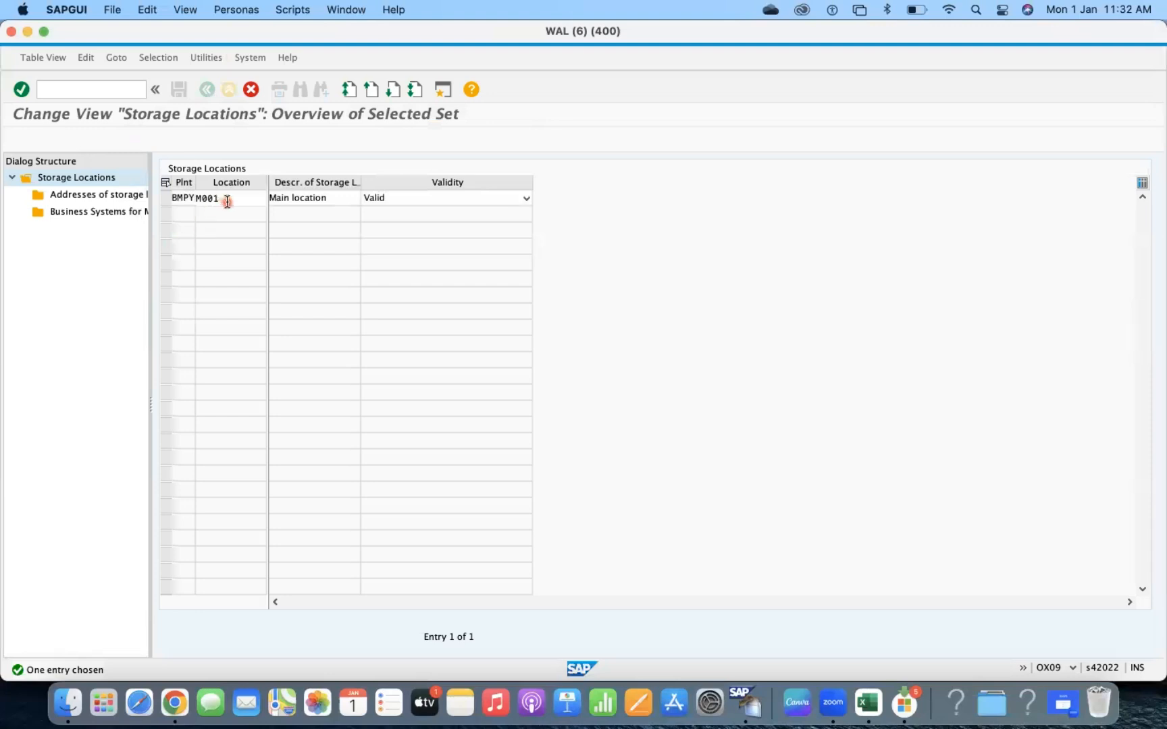
Step: Copy the BMPY location M001 entry to a new entry with location M002
{"action": "left_click", "coordinate": [165, 197]}
{"action": "left_click", "coordinate": [126, 146]}
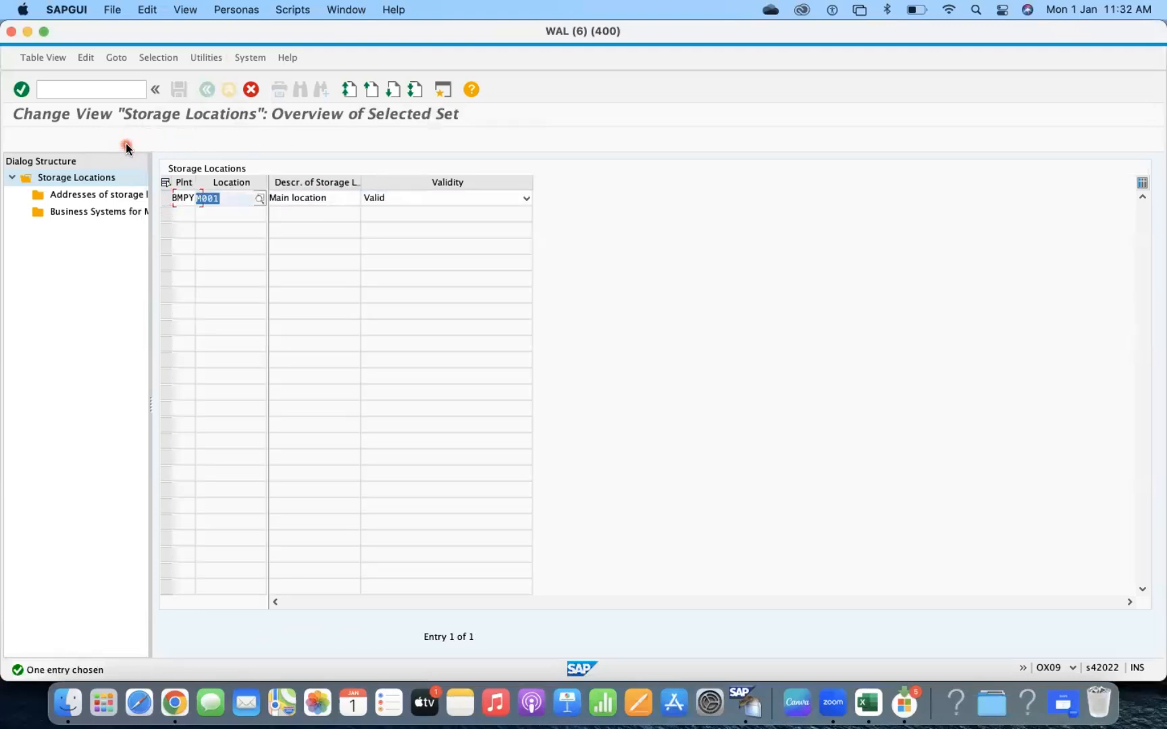
{"action": "type", "text": "M001"}
{"action": "key", "text": "Return"}
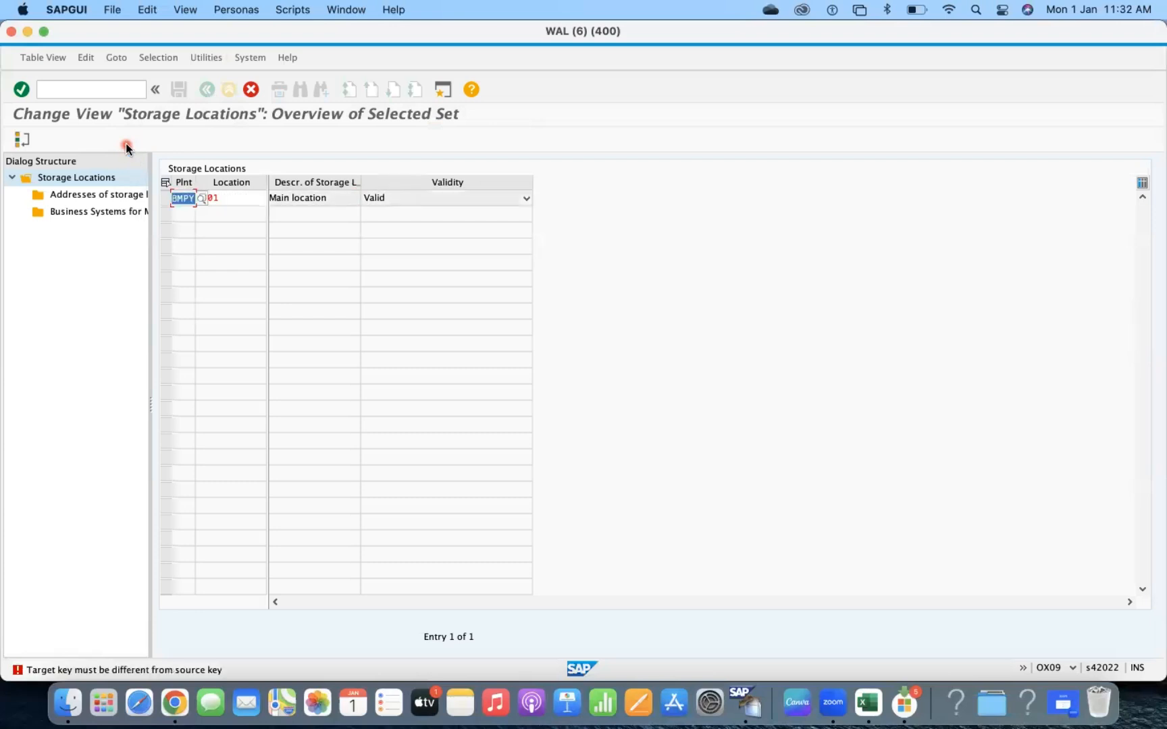
{"action": "key", "text": "Tab"}
{"action": "type", "text": "M001"}
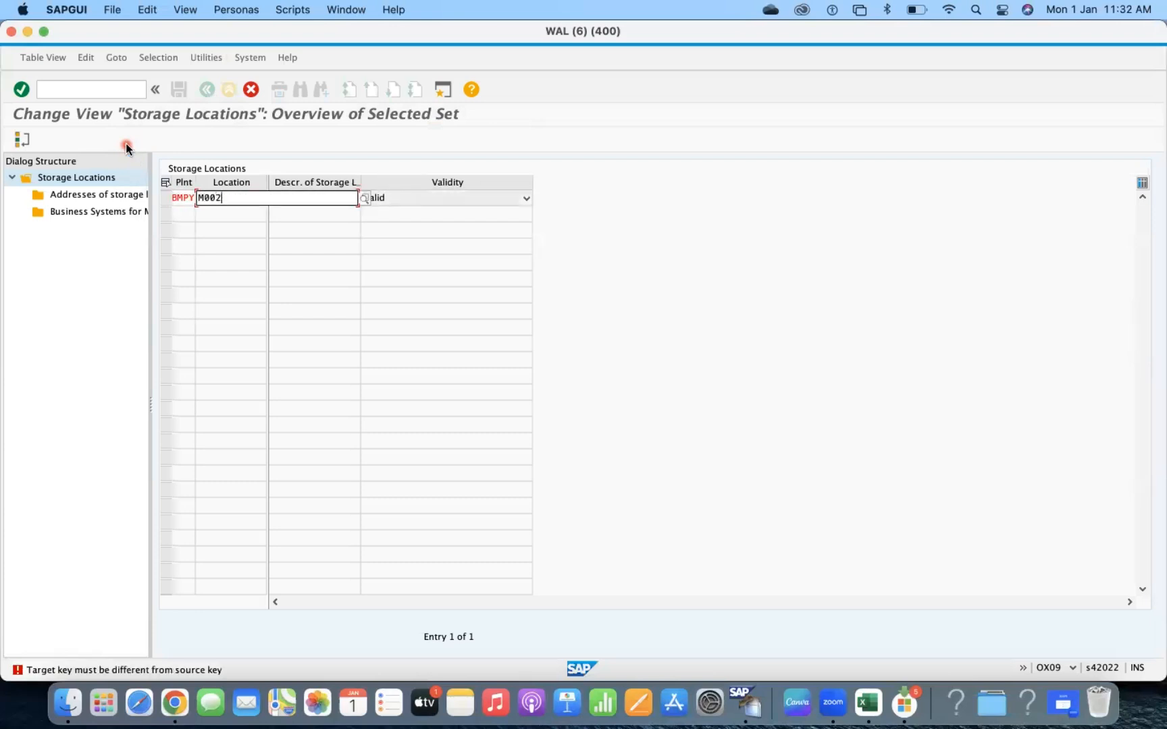
{"action": "key", "text": "Return"}
{"action": "key", "text": "Tab"}
{"action": "type", "text": "M002"}
{"action": "key", "text": "Return"}
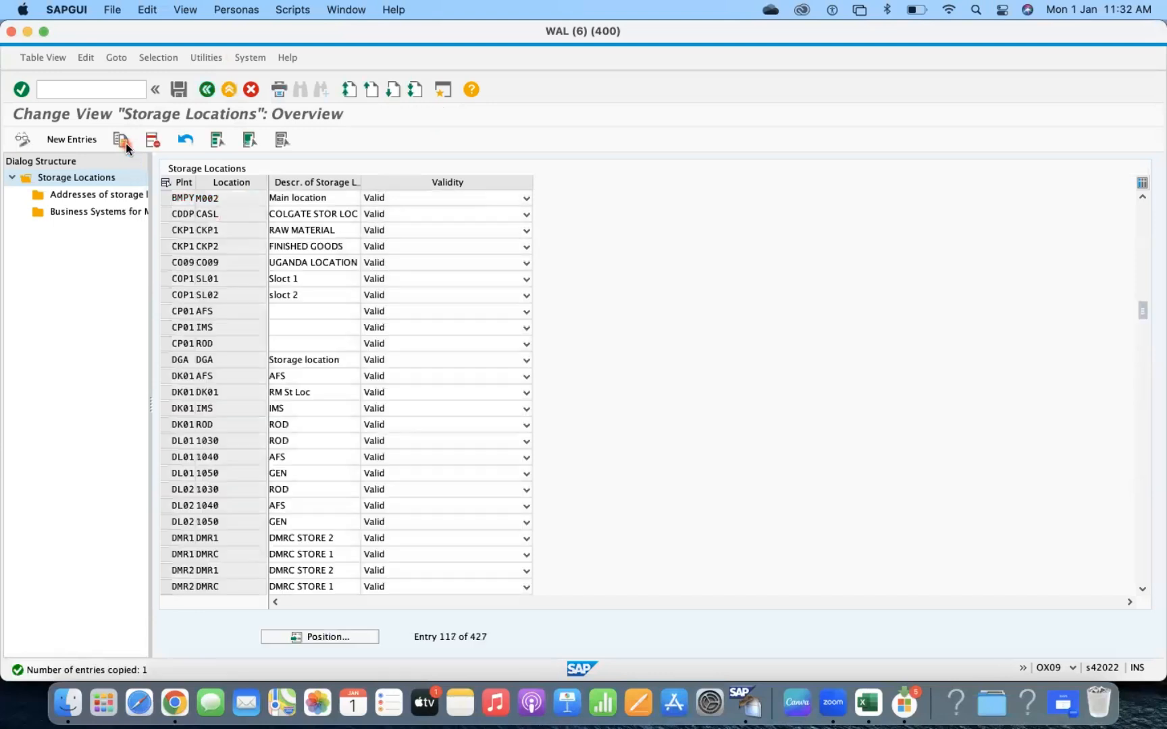
Step: Start a copy of the BMPY location M002 entry and try to enter M003 as its location
{"action": "left_click", "coordinate": [165, 202]}
{"action": "left_click", "coordinate": [122, 141]}
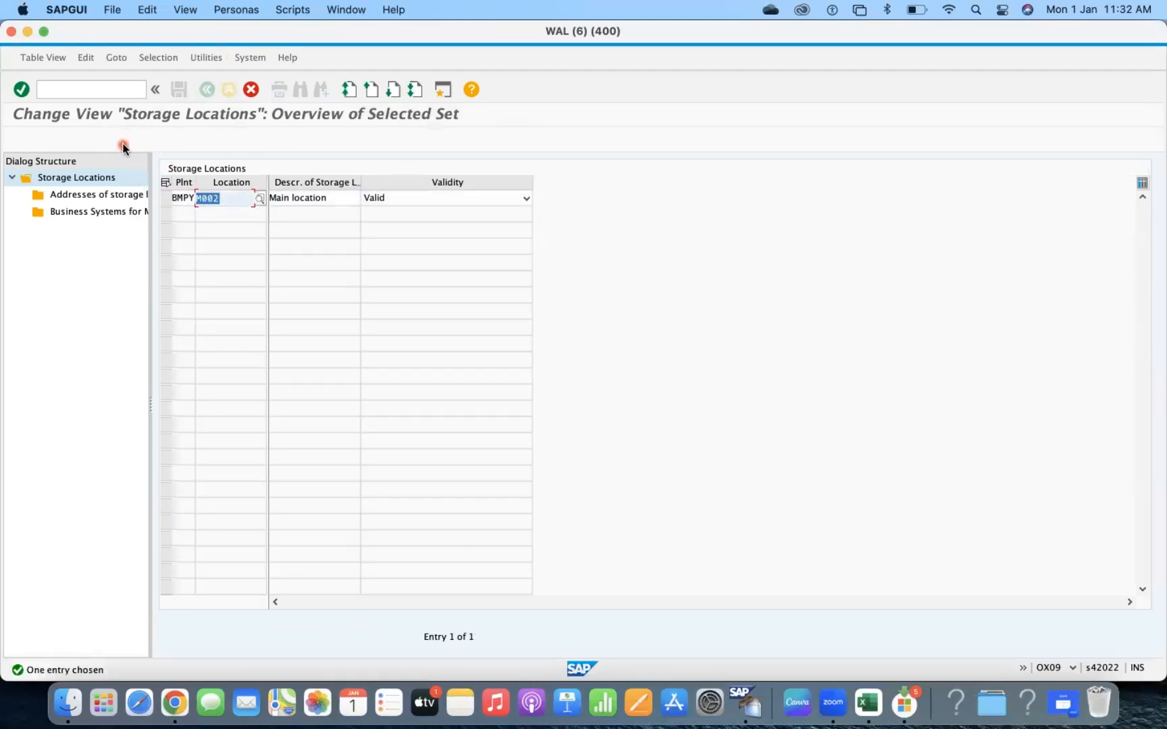
{"action": "type", "text": "M002"}
{"action": "key", "text": "Return"}
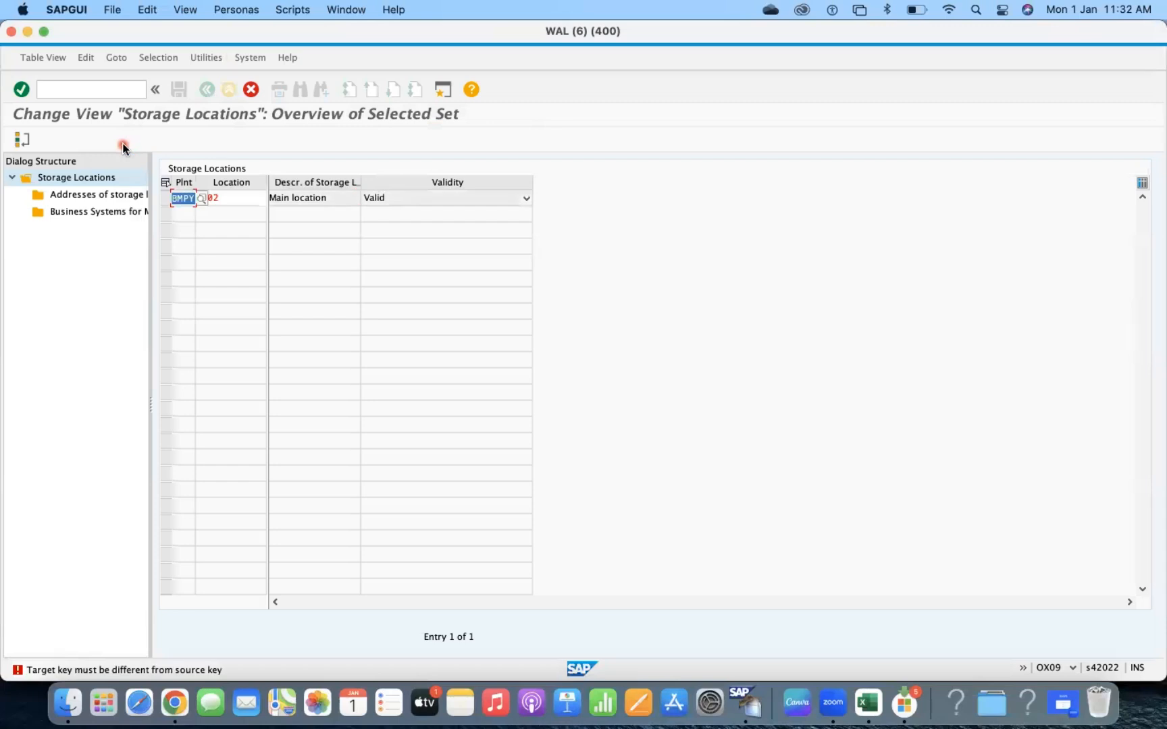
{"action": "key", "text": "Tab"}
{"action": "type", "text": "M002"}
{"action": "key", "text": "Return"}
{"action": "key", "text": "Tab"}
{"action": "type", "text": "M00"}
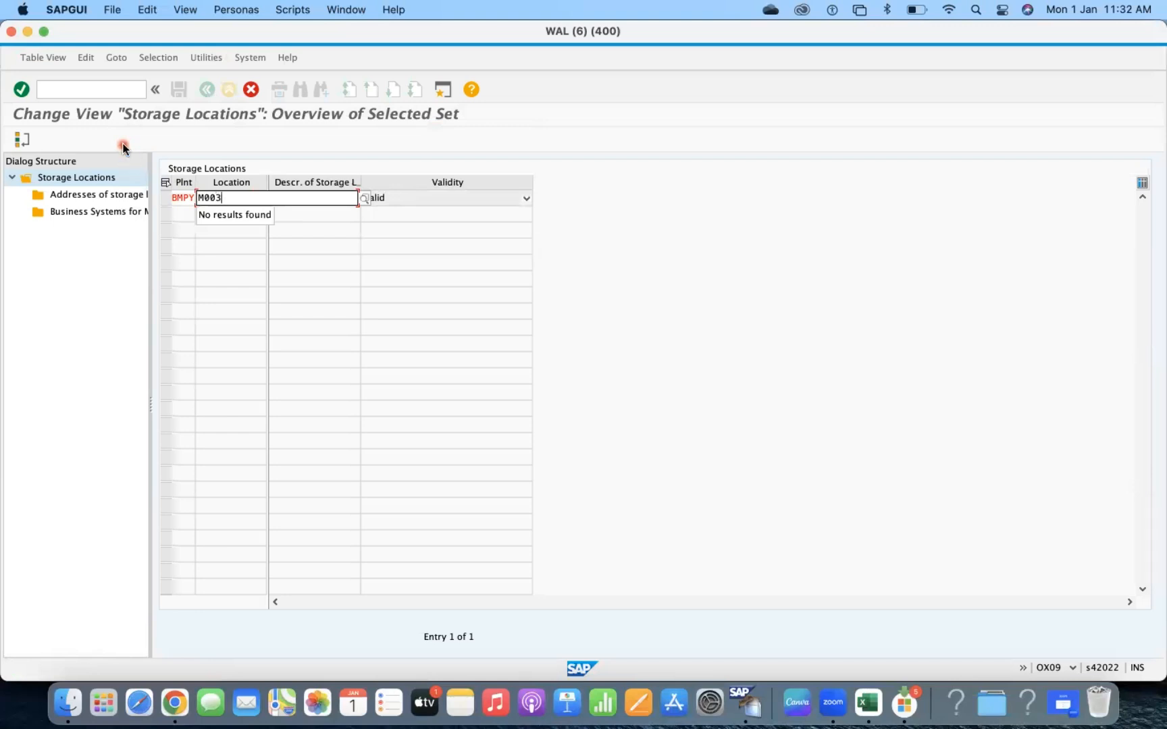
{"action": "key", "text": "Return"}
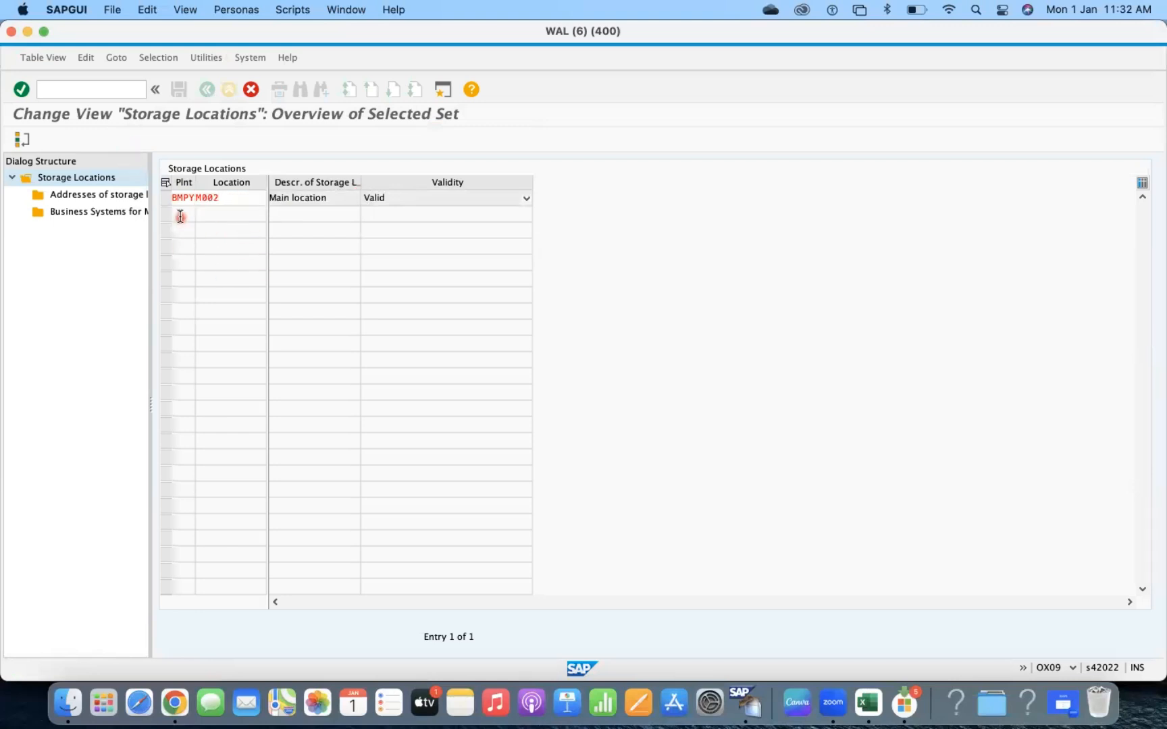
{"action": "left_click", "coordinate": [221, 198]}
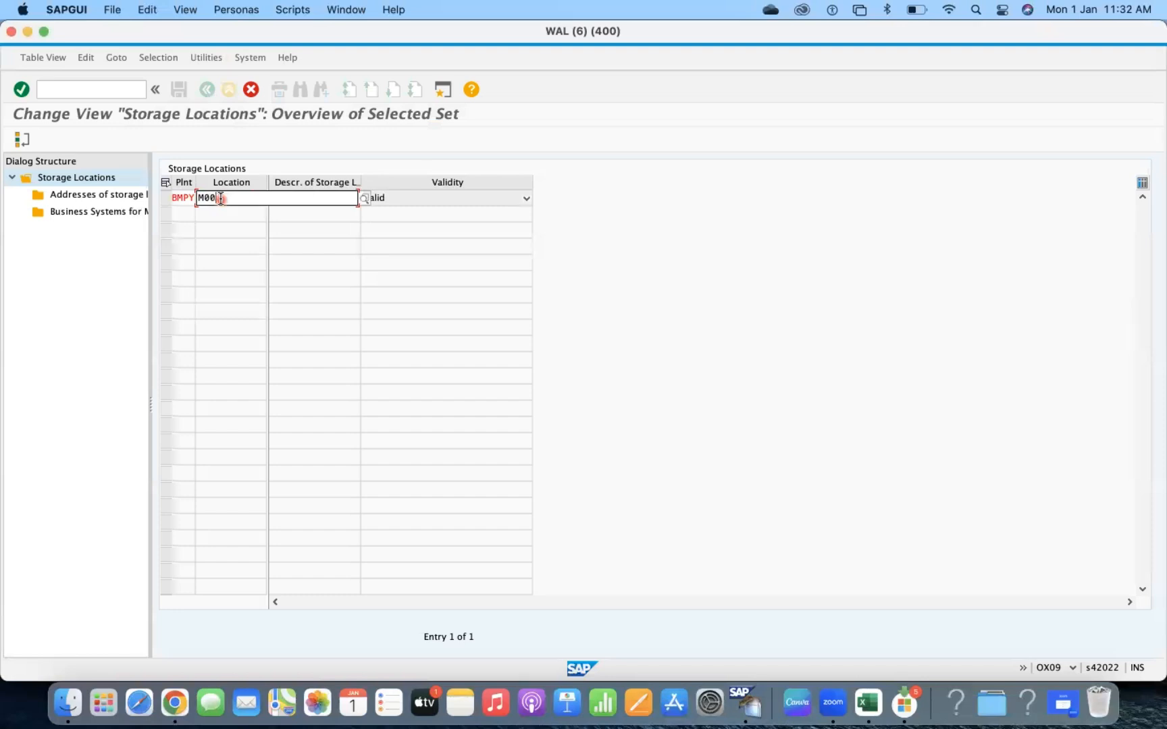
{"action": "type", "text": "3"}
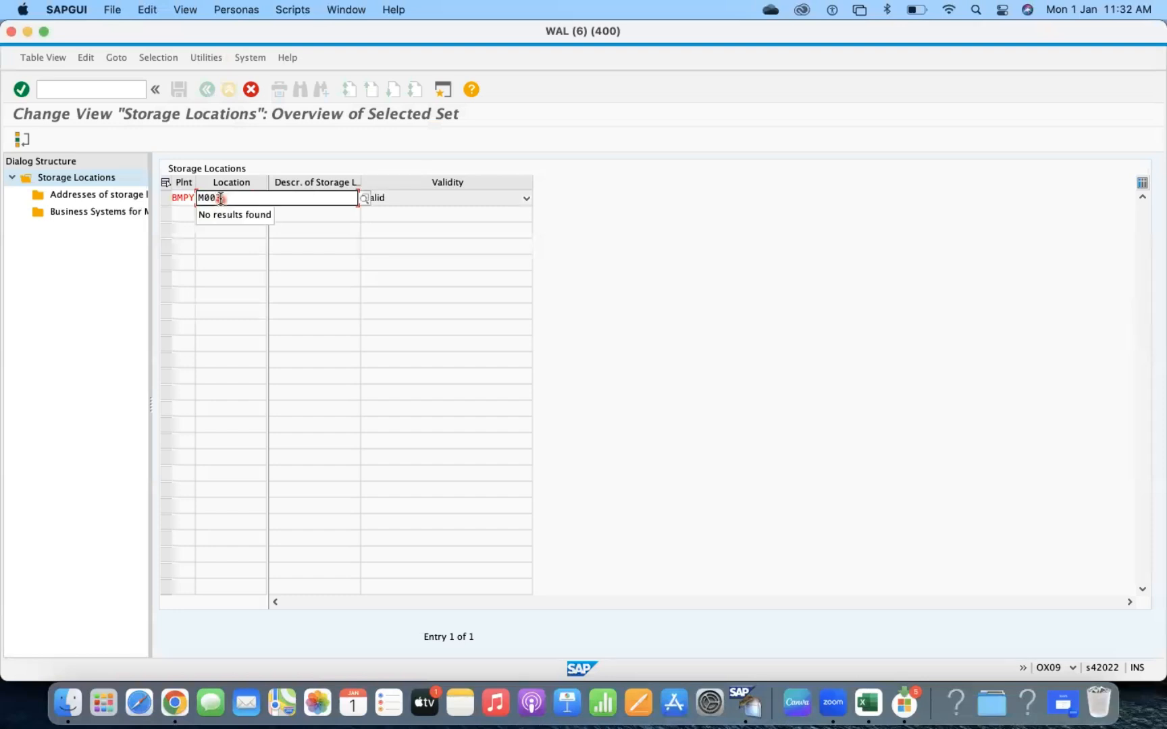
{"action": "key", "text": "Return"}
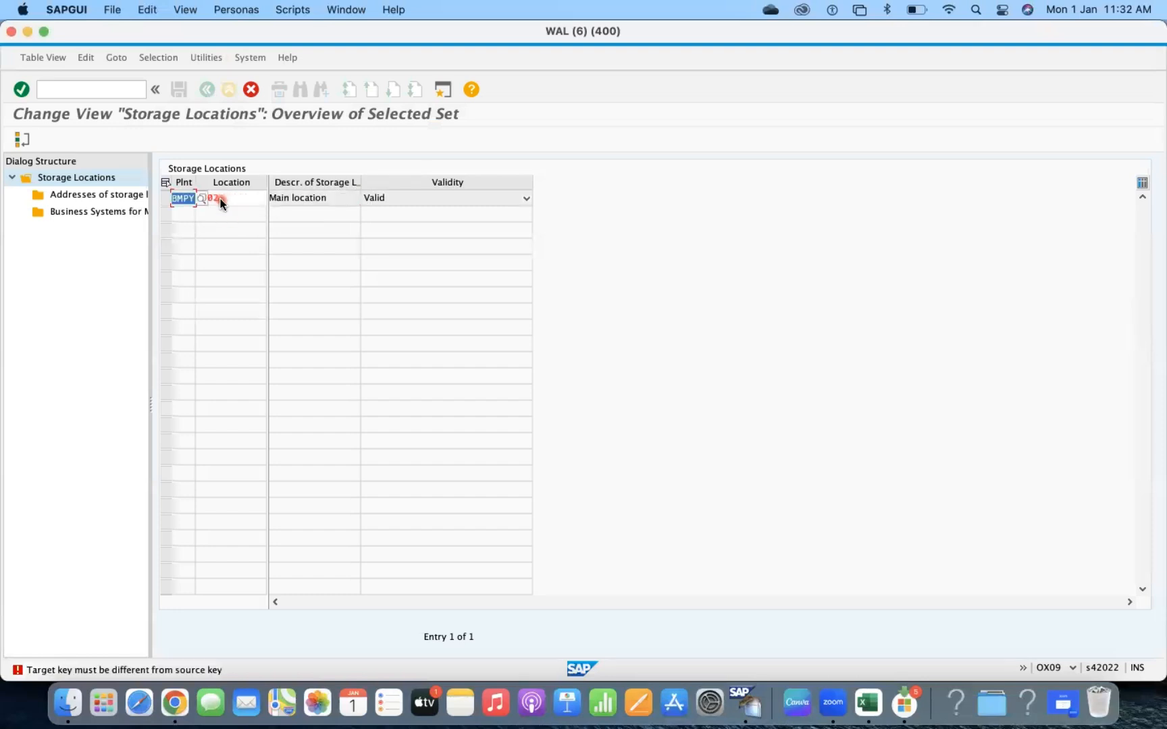
Step: Replace the copied entry's location key with M003, complete the copy and save the storage locations
{"action": "left_click", "coordinate": [221, 199]}
{"action": "key", "text": "Return"}
{"action": "key", "text": "Tab"}
{"action": "type", "text": "M002"}
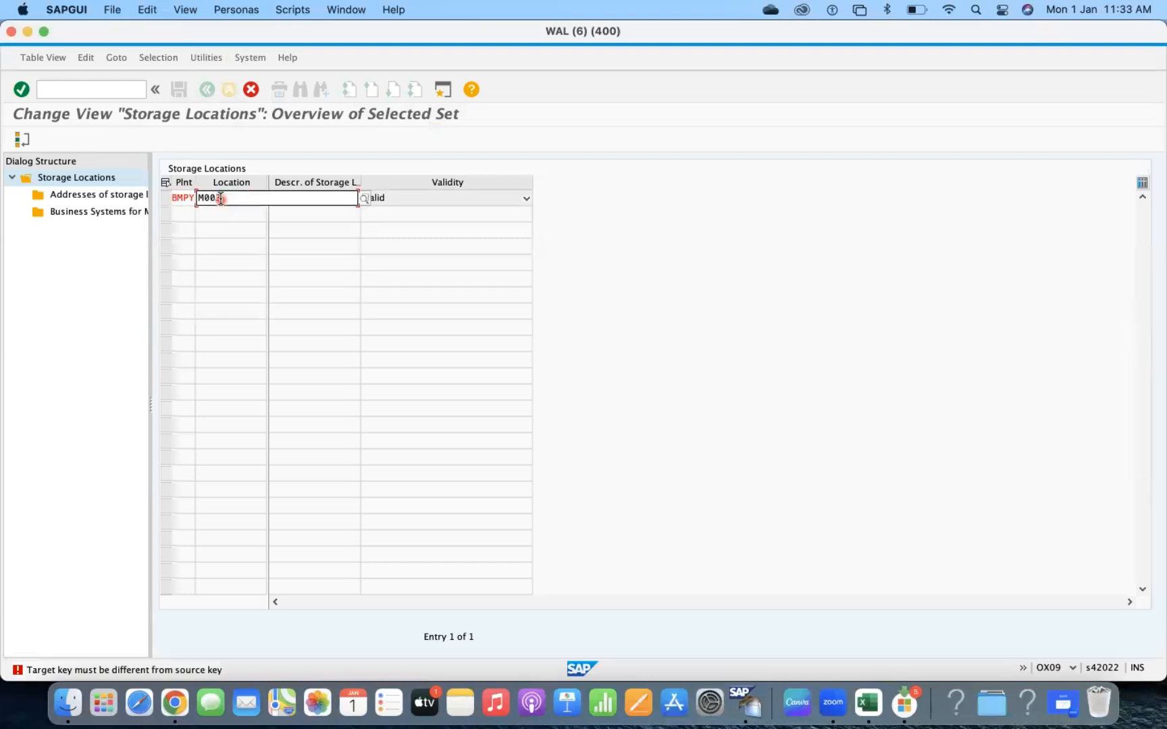
{"action": "key", "text": "Return"}
{"action": "double_click", "coordinate": [221, 198]}
{"action": "key", "text": "BackSpace"}
{"action": "key", "text": "Tab"}
{"action": "left_click", "coordinate": [221, 200]}
{"action": "type", "text": "M003"}
{"action": "key", "text": "Return"}
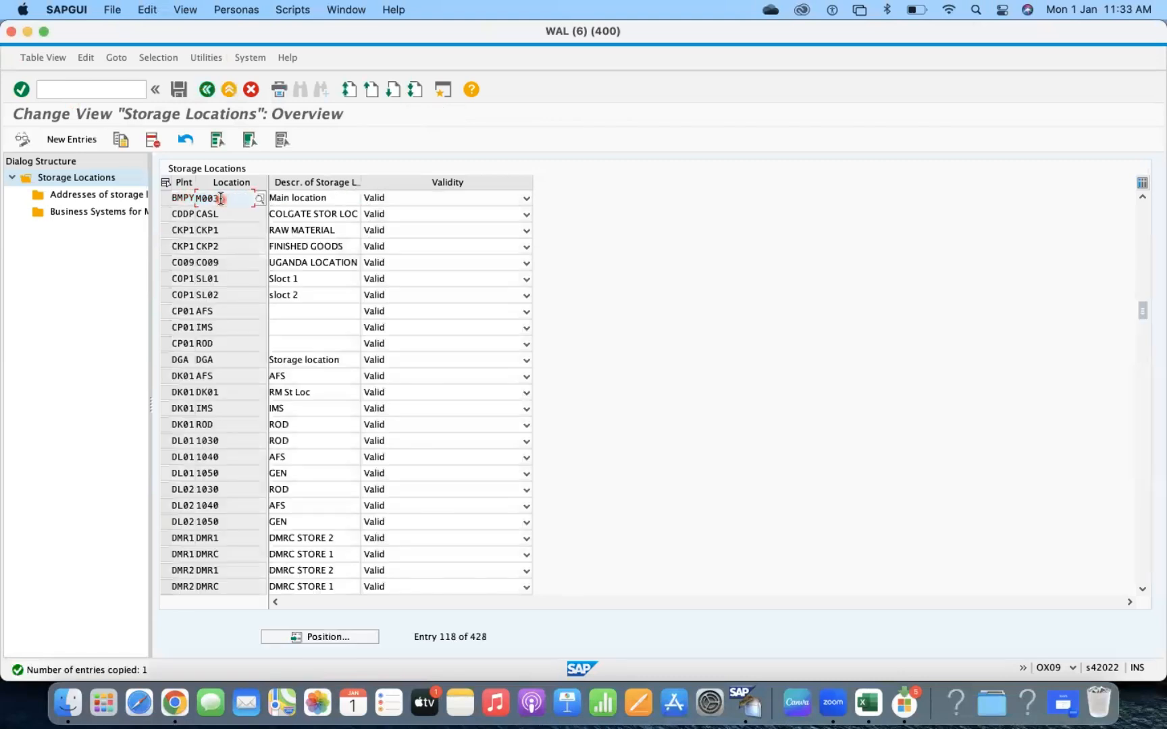
{"action": "left_click", "coordinate": [182, 91]}
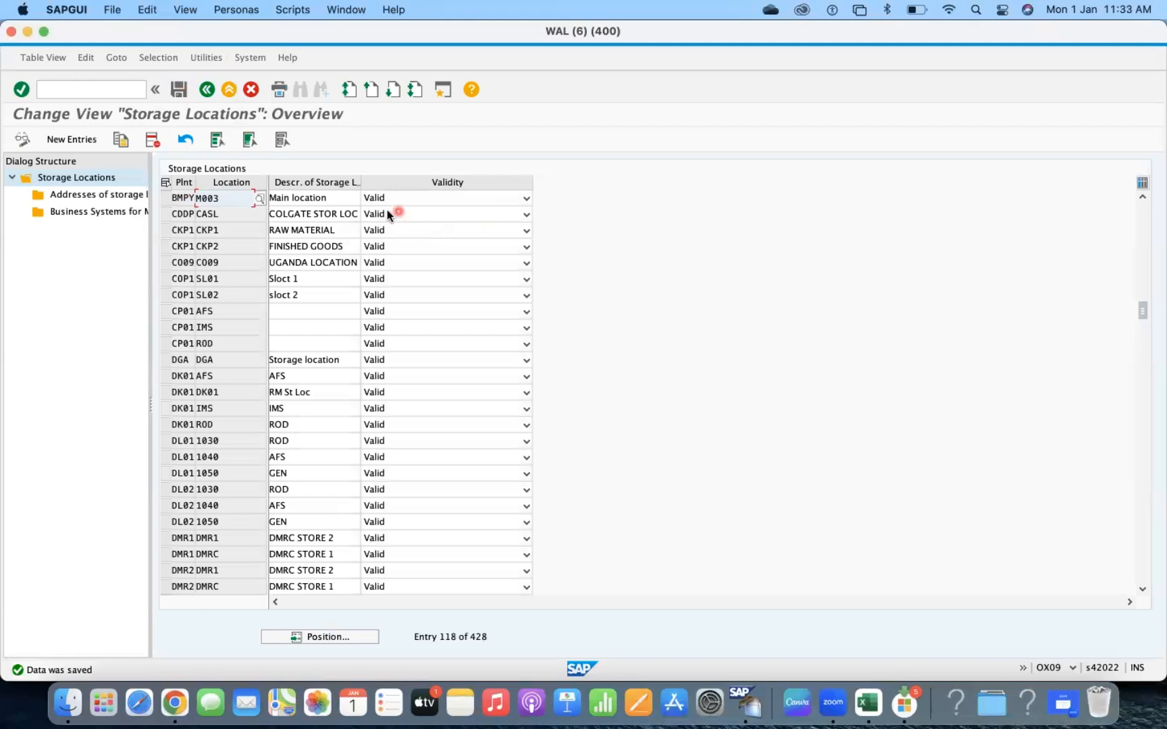
Step: Set the validity of BMPY location M003 to No longer valid and of M002 to Deprecated, and save
{"action": "left_click", "coordinate": [401, 198]}
{"action": "left_click", "coordinate": [397, 237]}
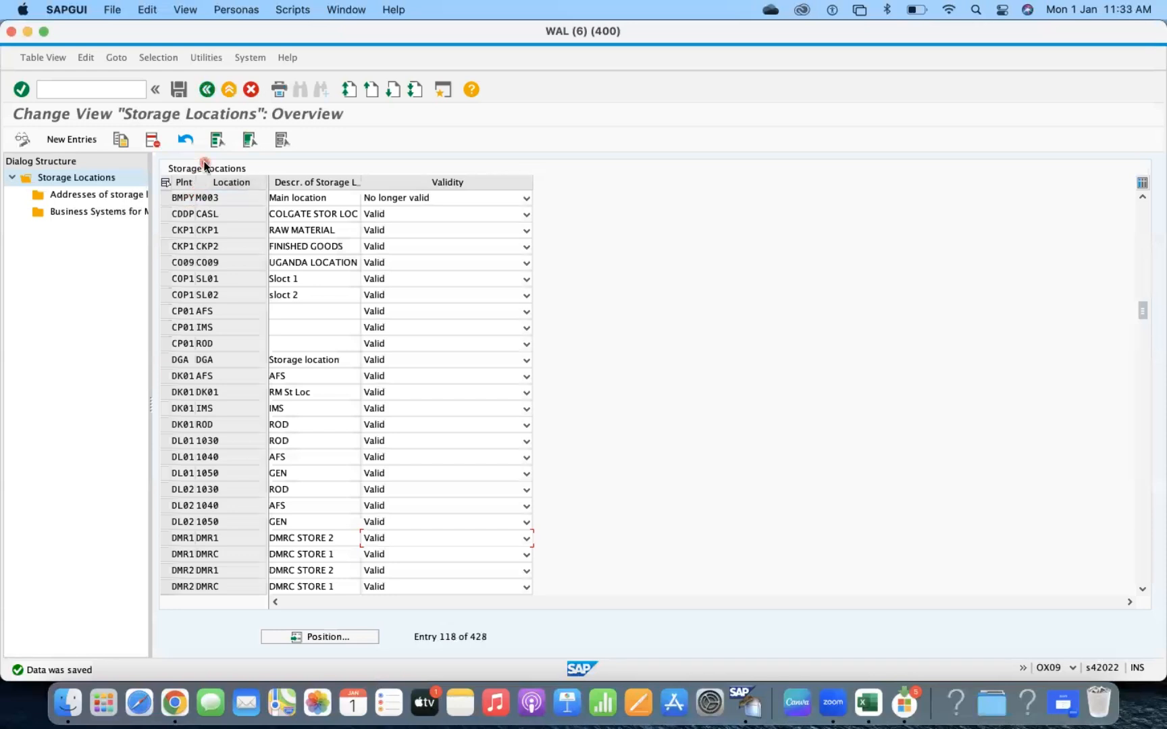
{"action": "left_click", "coordinate": [318, 635]}
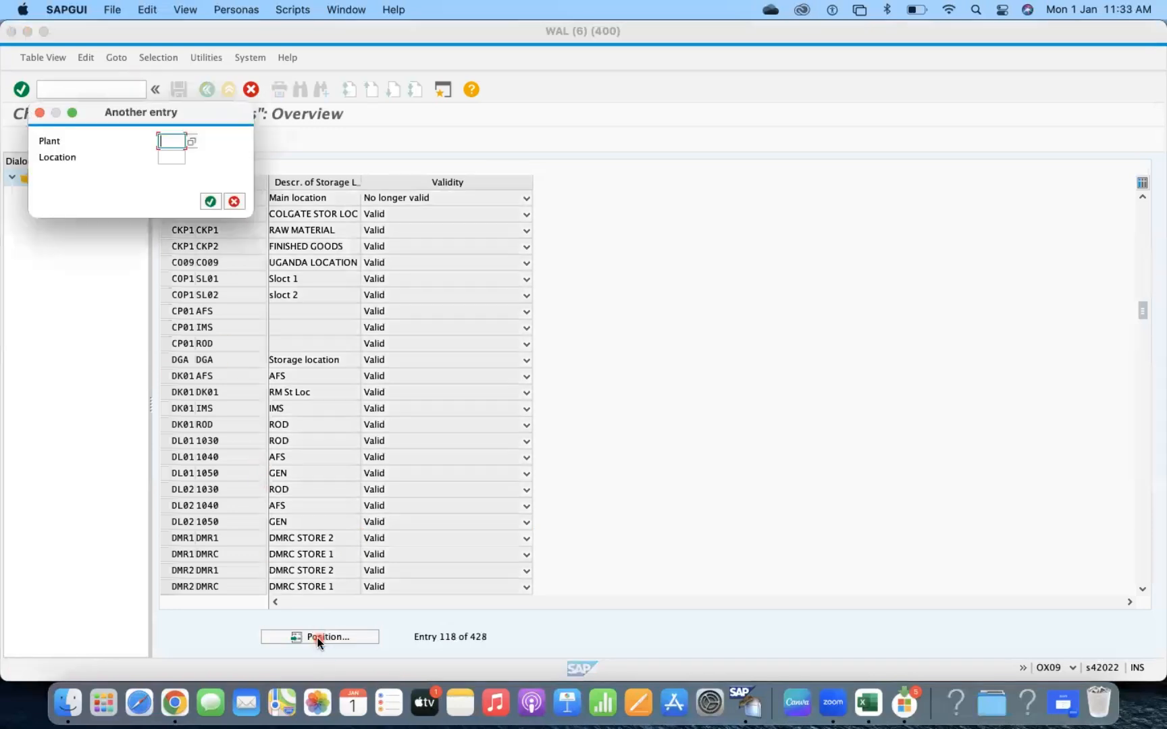
{"action": "type", "text": "BMPY"}
{"action": "key", "text": "Return"}
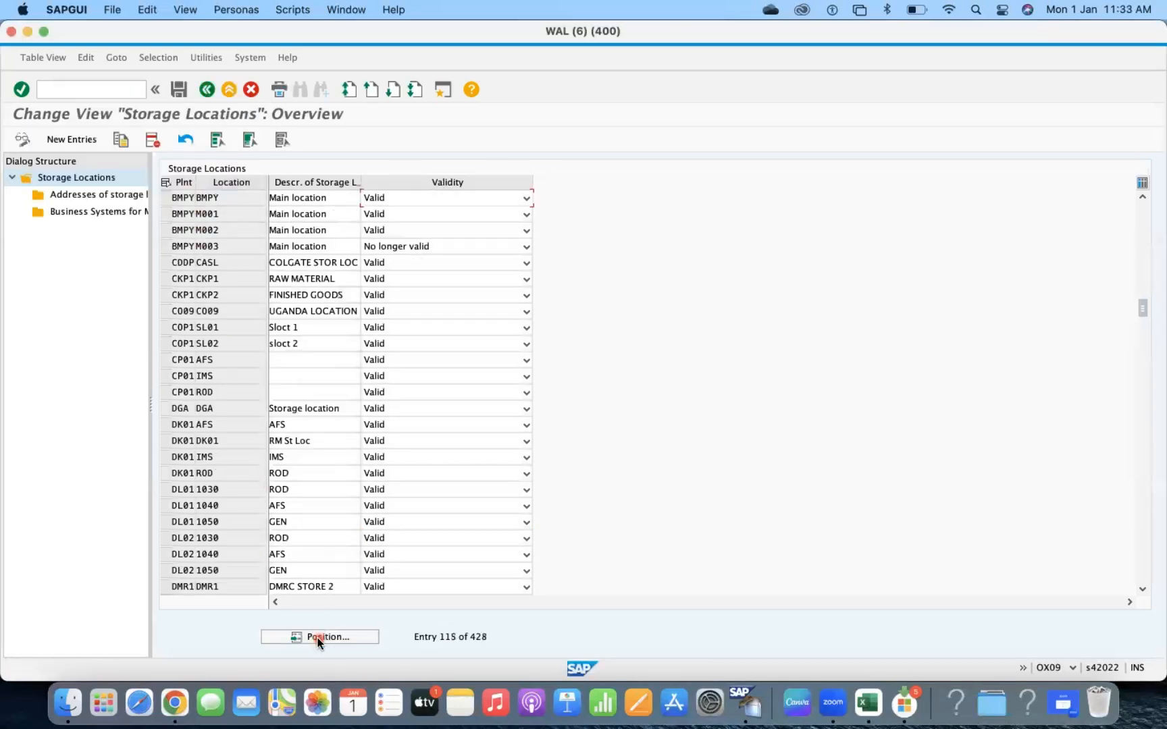
{"action": "left_click", "coordinate": [411, 230]}
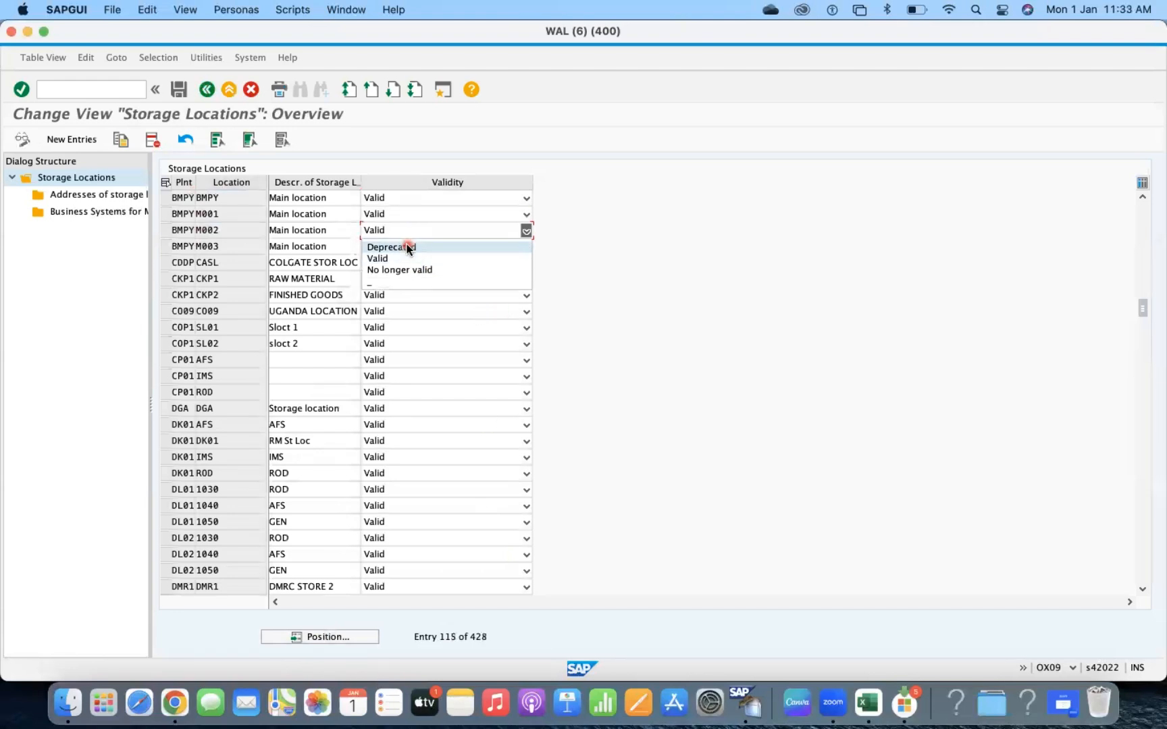
{"action": "left_click", "coordinate": [408, 247]}
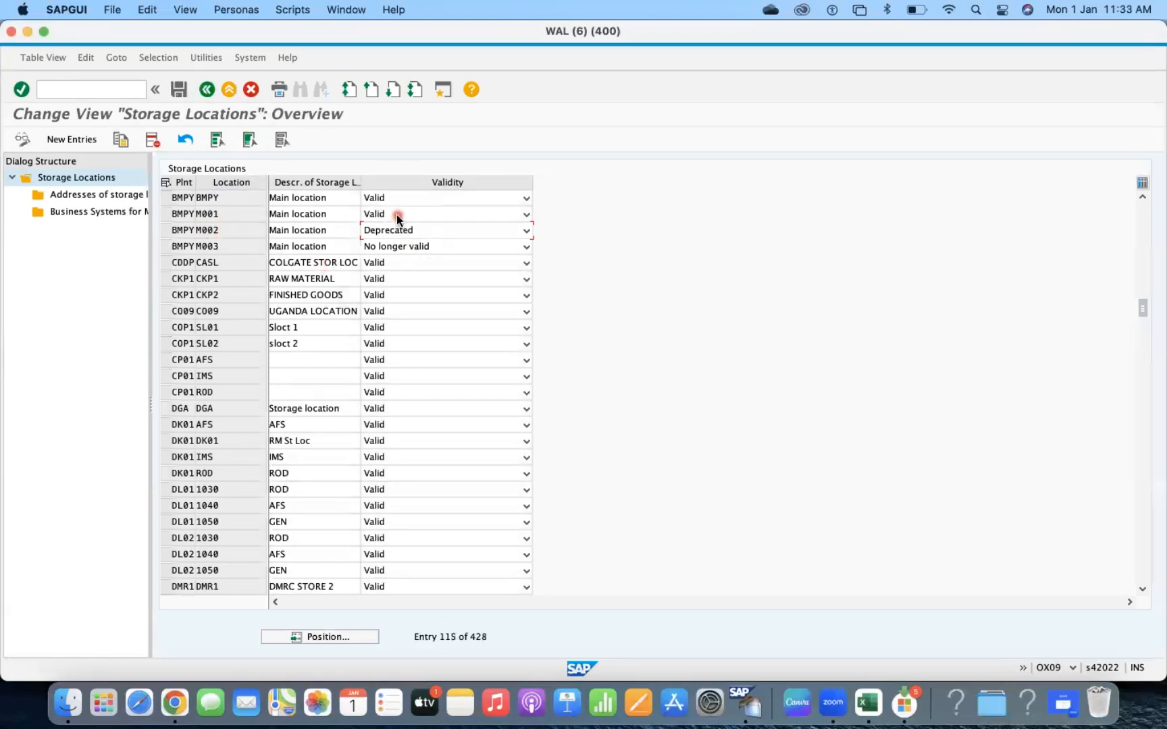
{"action": "left_click", "coordinate": [178, 92]}
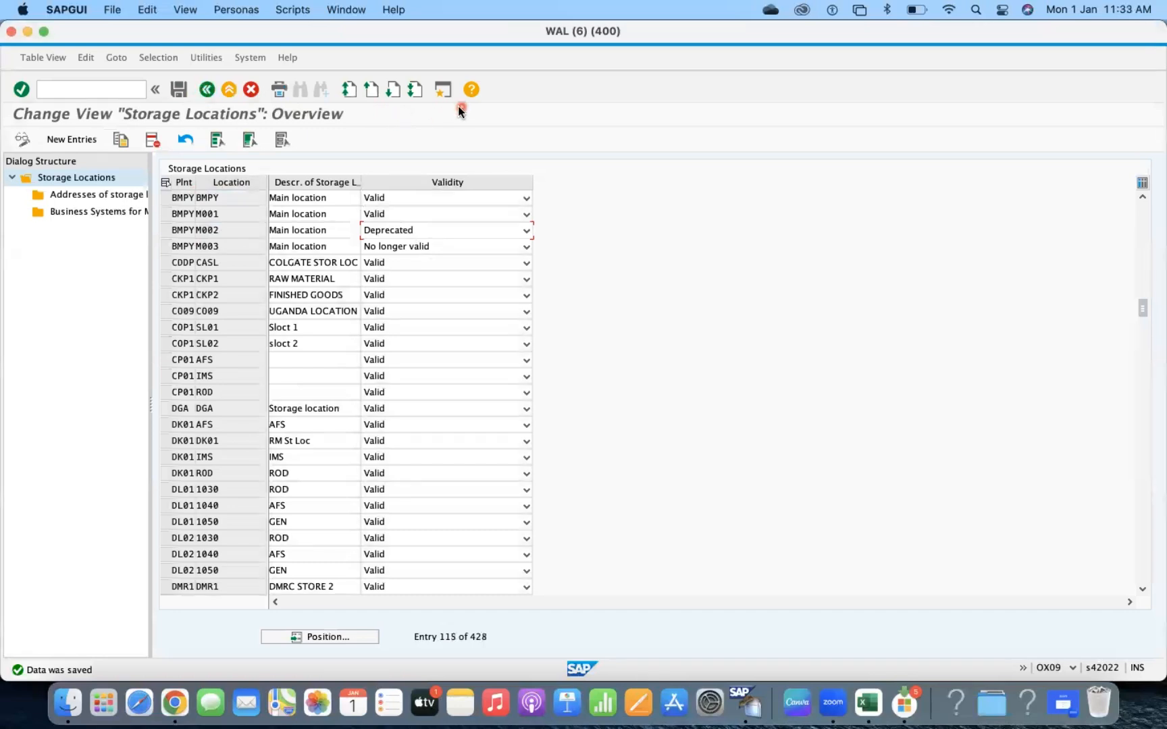
Step: Switch the storage locations view to display mode and open MIGO in a new session
{"action": "left_click", "coordinate": [22, 140]}
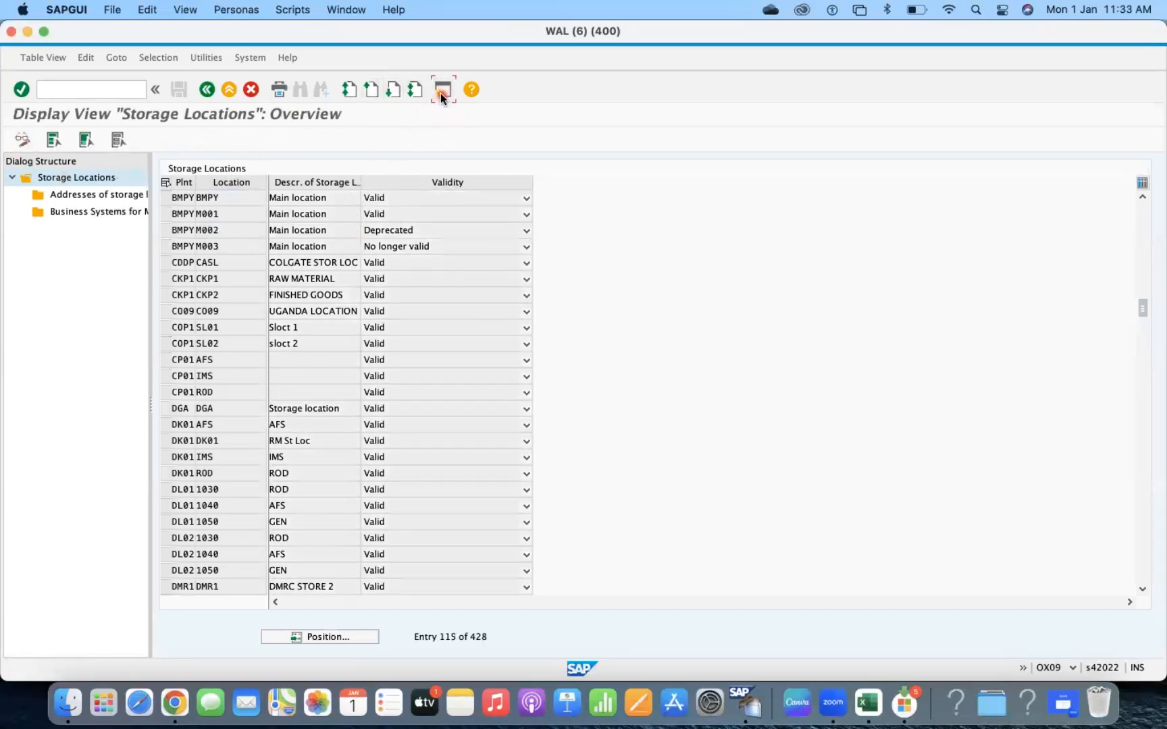
{"action": "type", "text": "MIGO"}
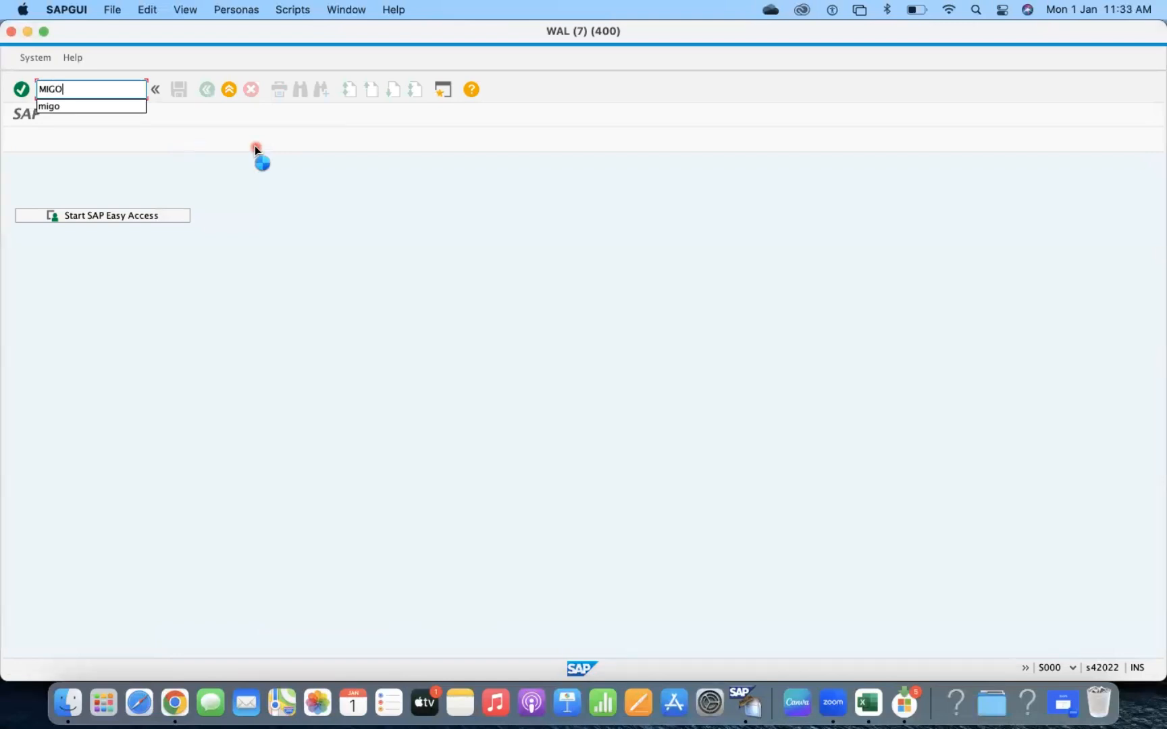
{"action": "key", "text": "Return"}
Step: Enter material 8000362 and plant BMPY in the 311 transfer posting and list the available source storage locations
{"action": "left_click", "coordinate": [219, 348]}
{"action": "type", "text": "8"}
{"action": "left_click", "coordinate": [229, 363]}
{"action": "key", "text": "Return"}
{"action": "left_click", "coordinate": [223, 380]}
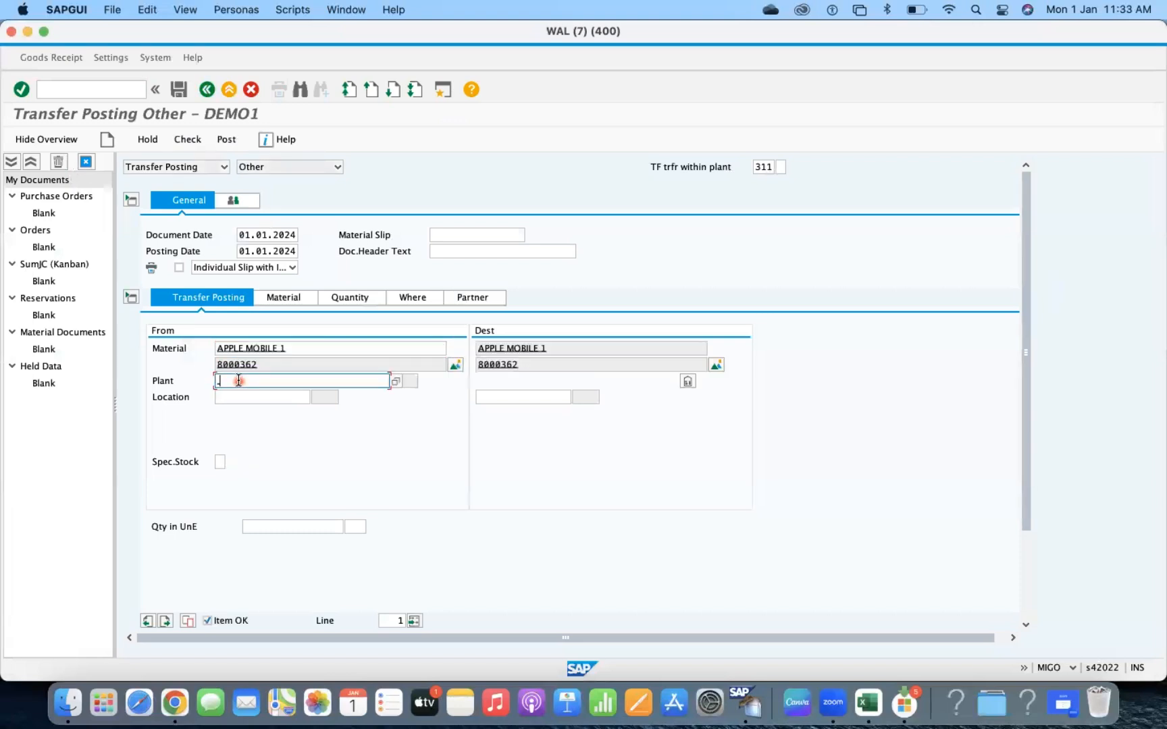
{"action": "type", "text": "bmp"}
{"action": "left_click", "coordinate": [234, 399]}
{"action": "left_click", "coordinate": [315, 398]}
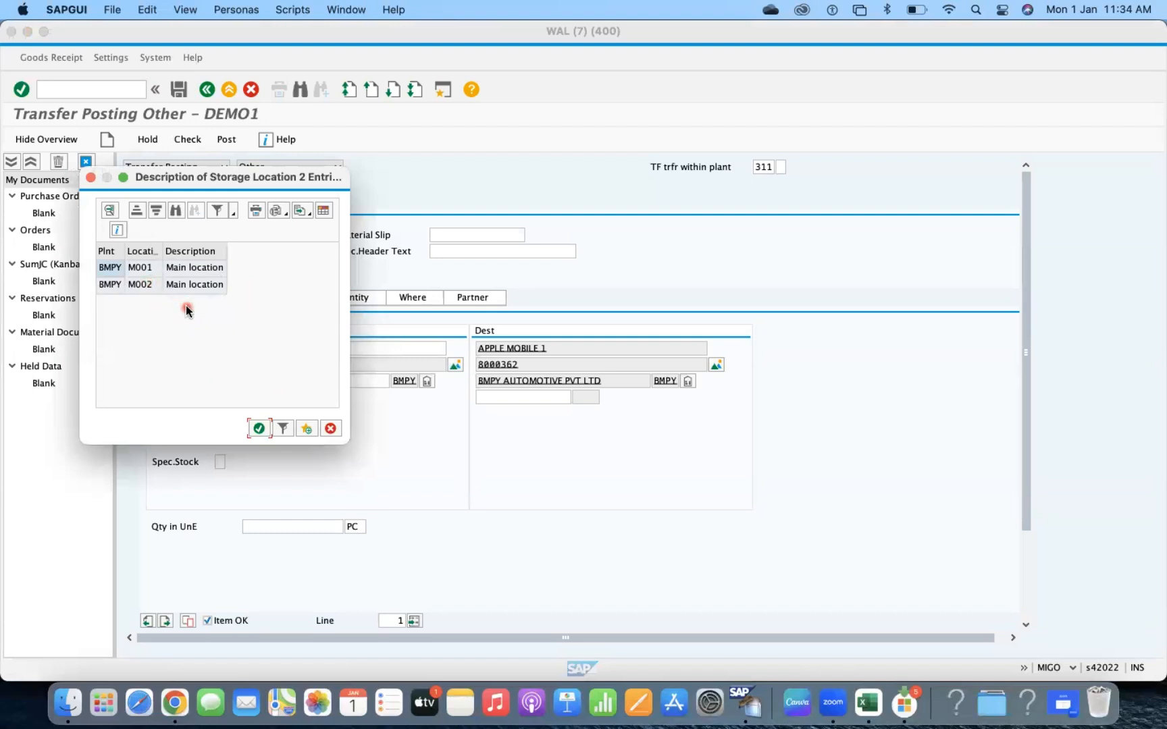
Step: Return to the storage locations session and mark BMPY locations M001, M002 and M003 to compare their validity
{"action": "right_click", "coordinate": [746, 704]}
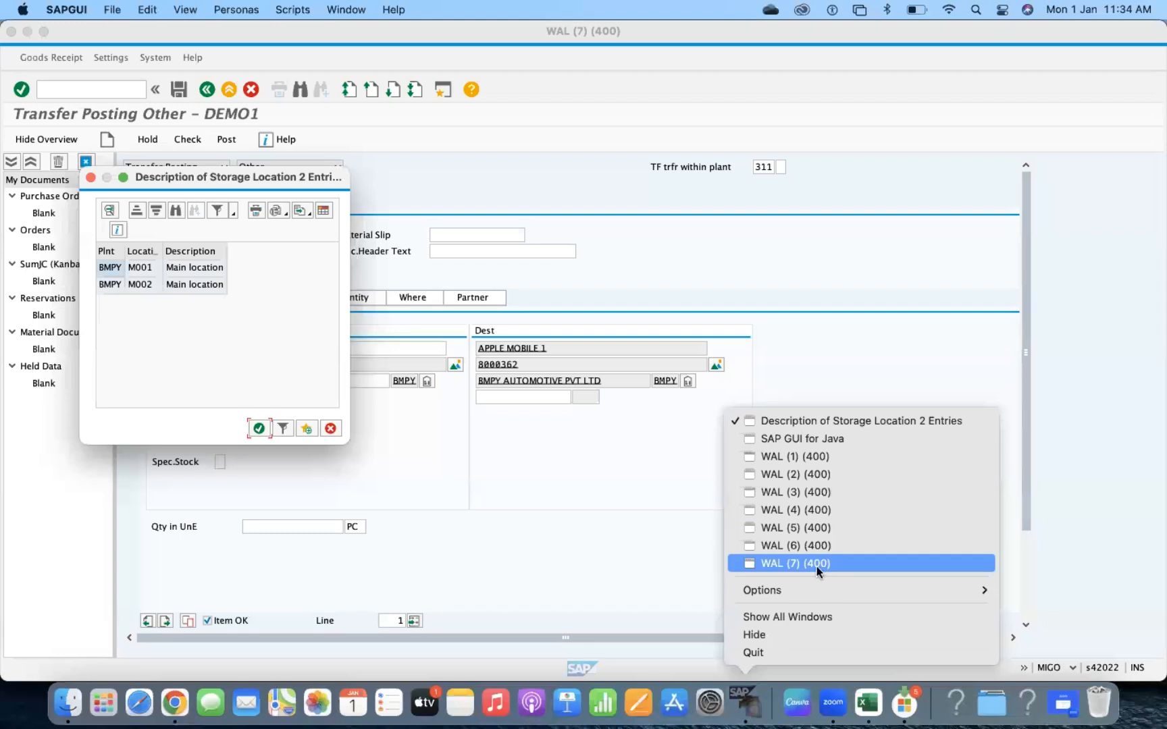
{"action": "left_click", "coordinate": [822, 545]}
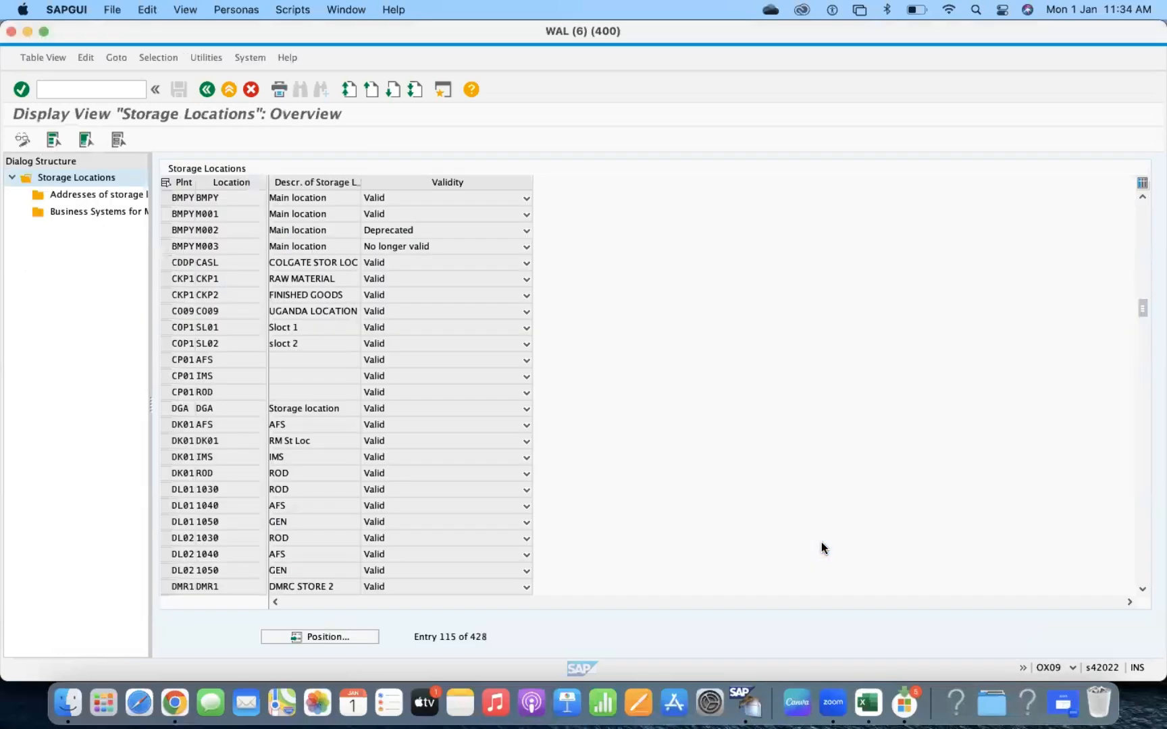
{"action": "left_click", "coordinate": [164, 214]}
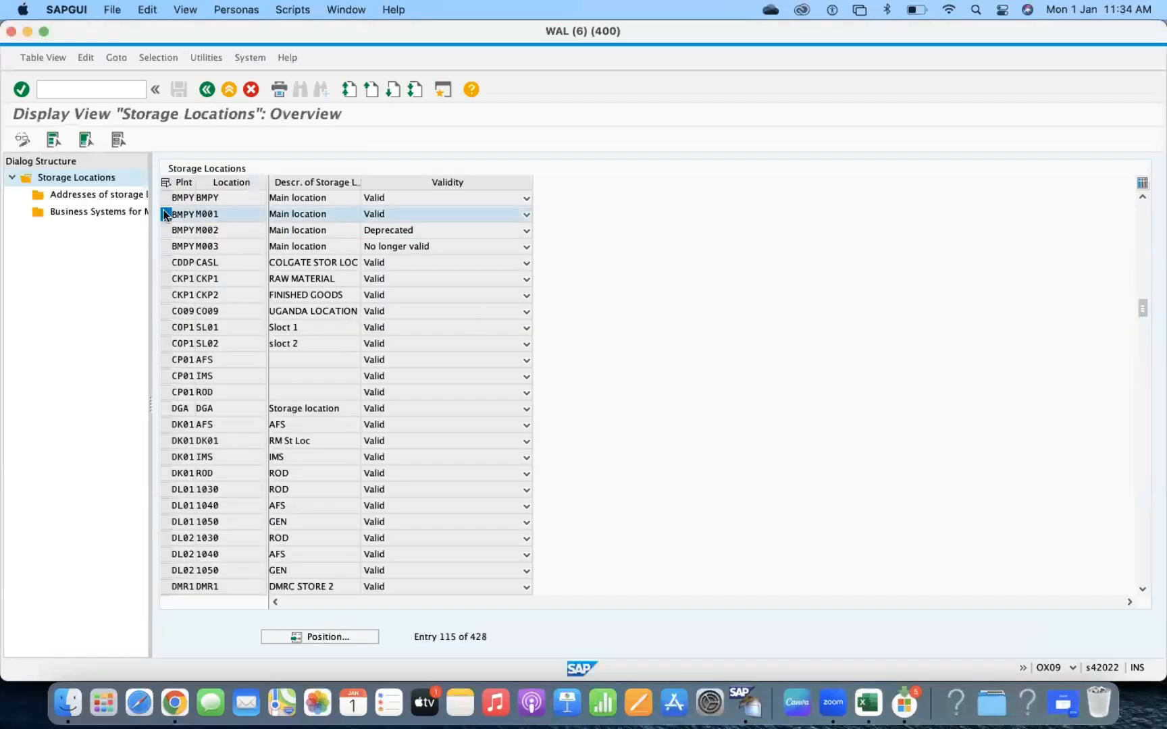
{"action": "left_click", "coordinate": [164, 231]}
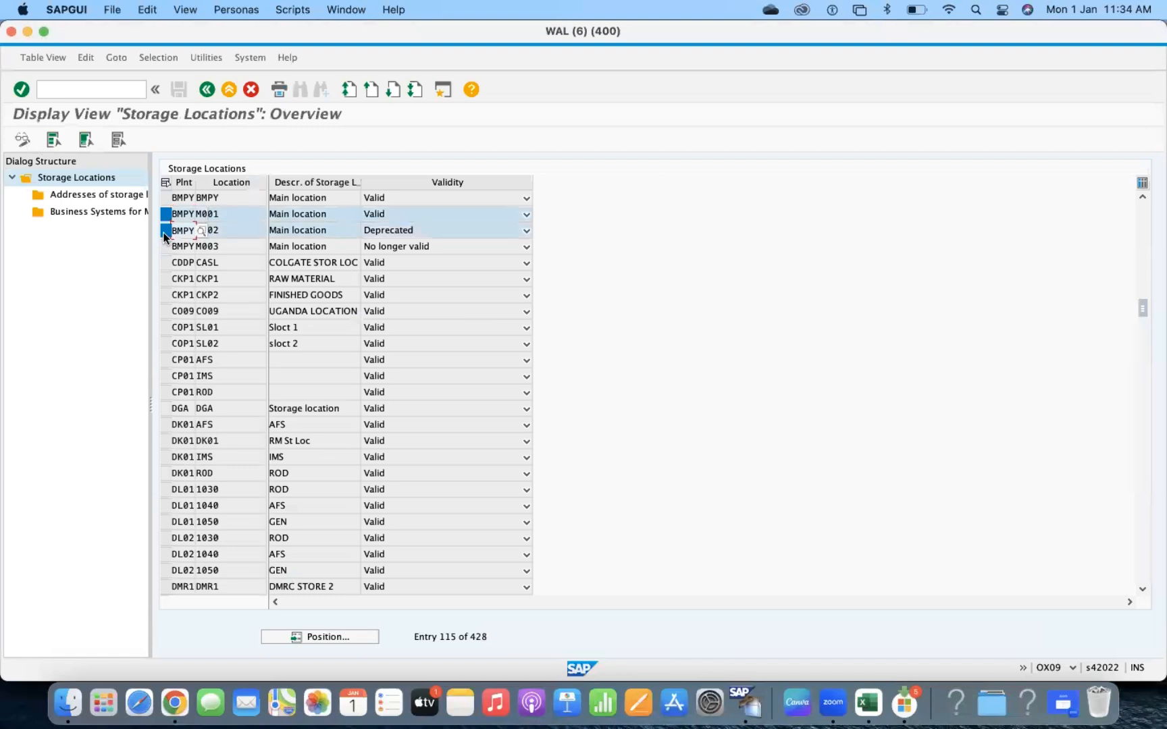
{"action": "left_click", "coordinate": [164, 248]}
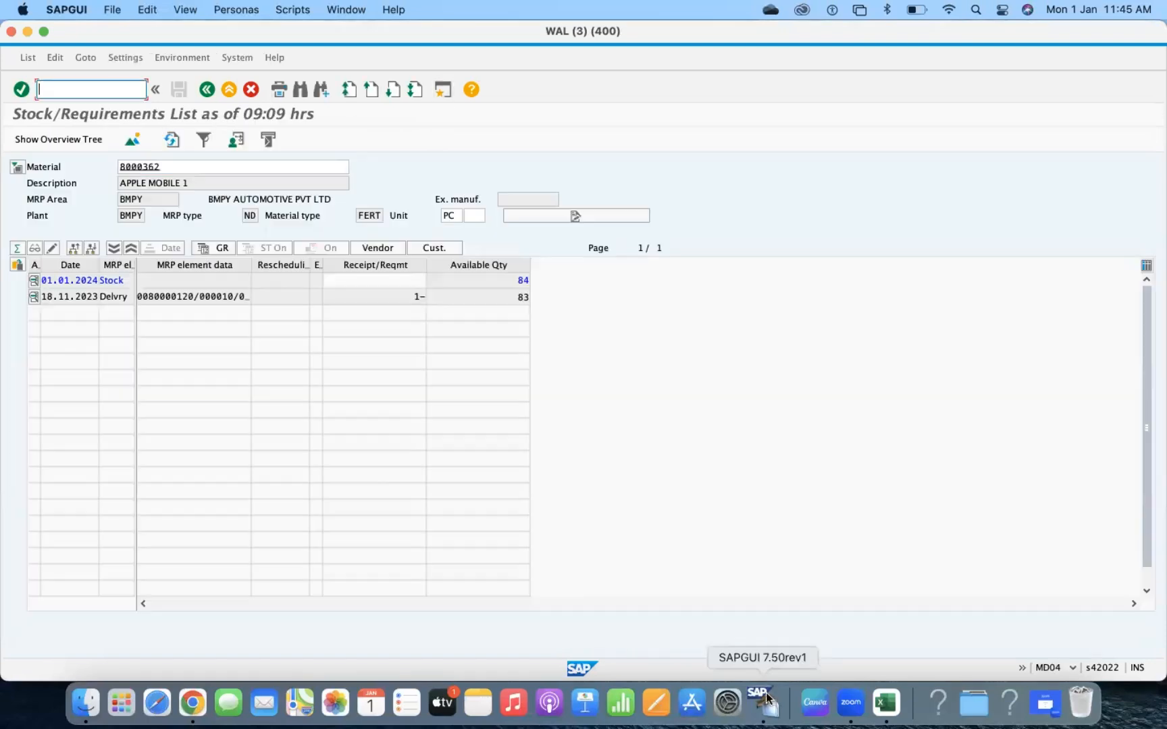
Step: Switch to the stock overview session of material 8000362 and open a new SAP session
{"action": "right_click", "coordinate": [762, 703]}
{"action": "left_click", "coordinate": [822, 545]}
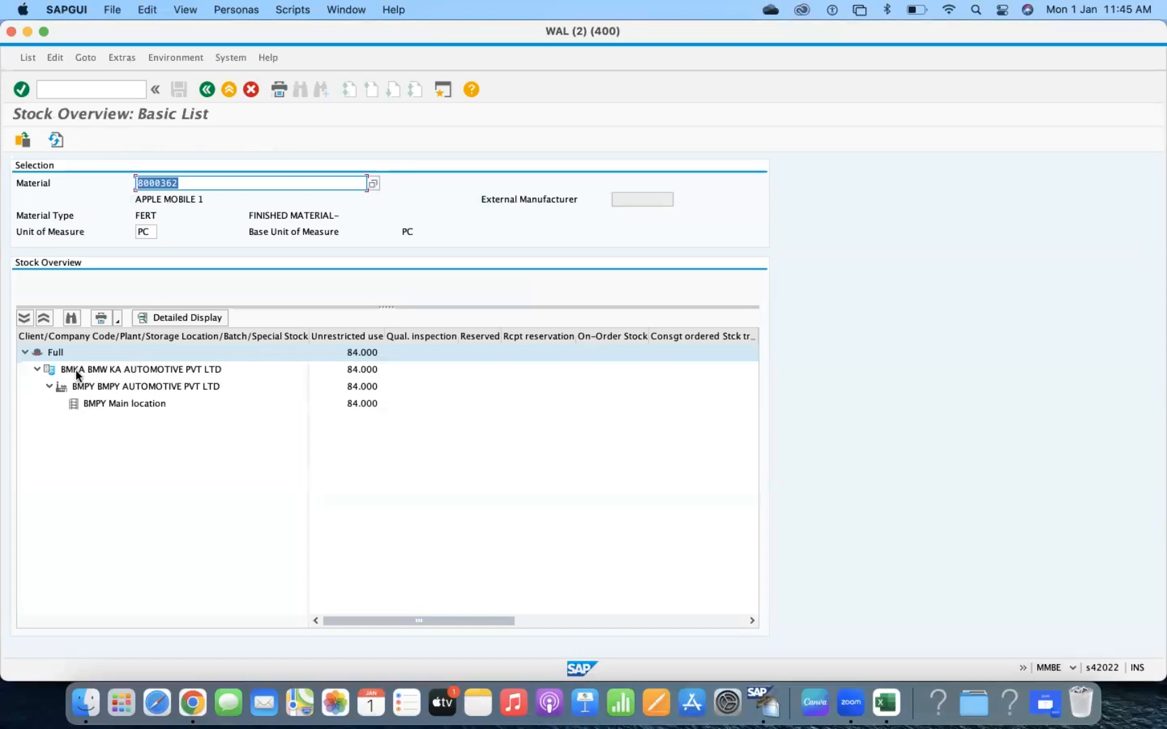
{"action": "left_click", "coordinate": [441, 91]}
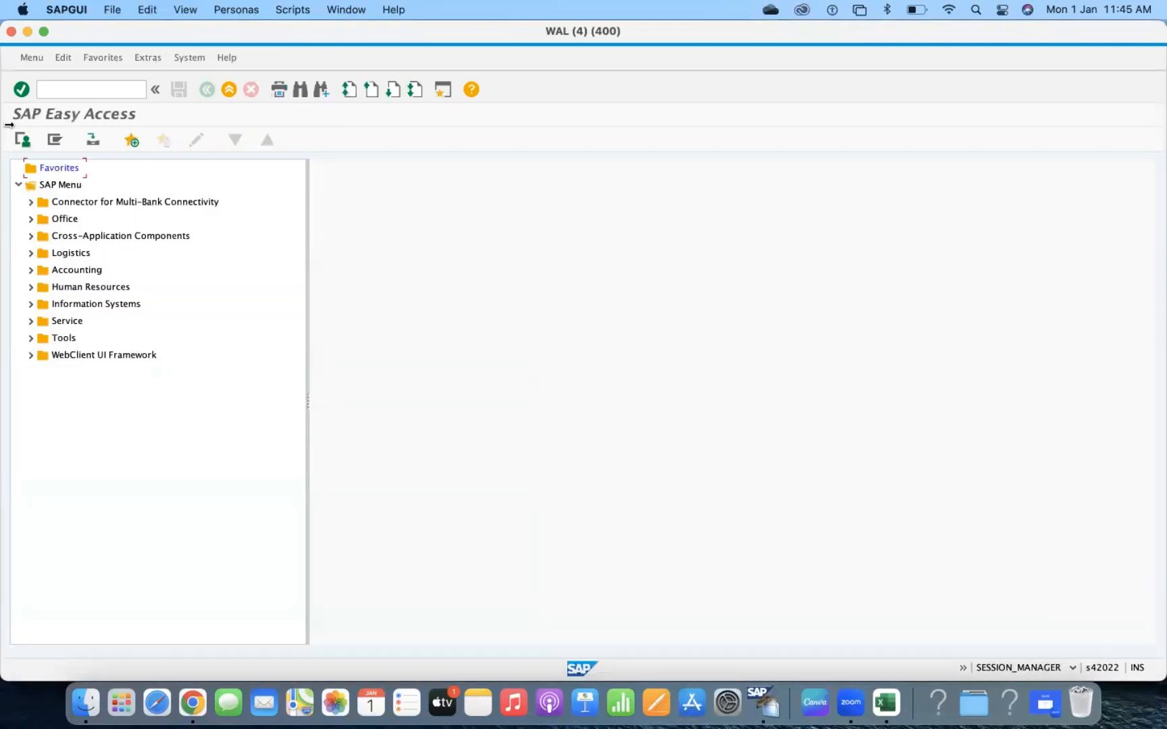
Step: Open MMPV and enter BMKA as both the from and to company code for the period closing
{"action": "left_click", "coordinate": [55, 92]}
{"action": "type", "text": "MMPV"}
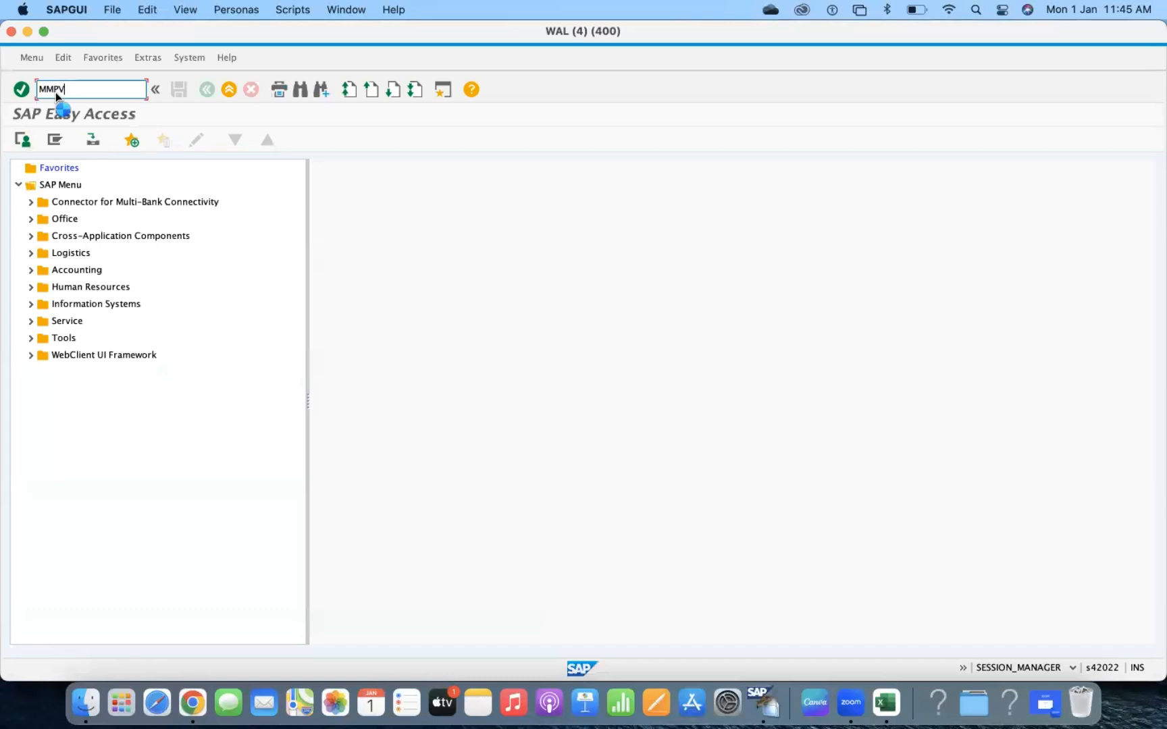
{"action": "key", "text": "Return"}
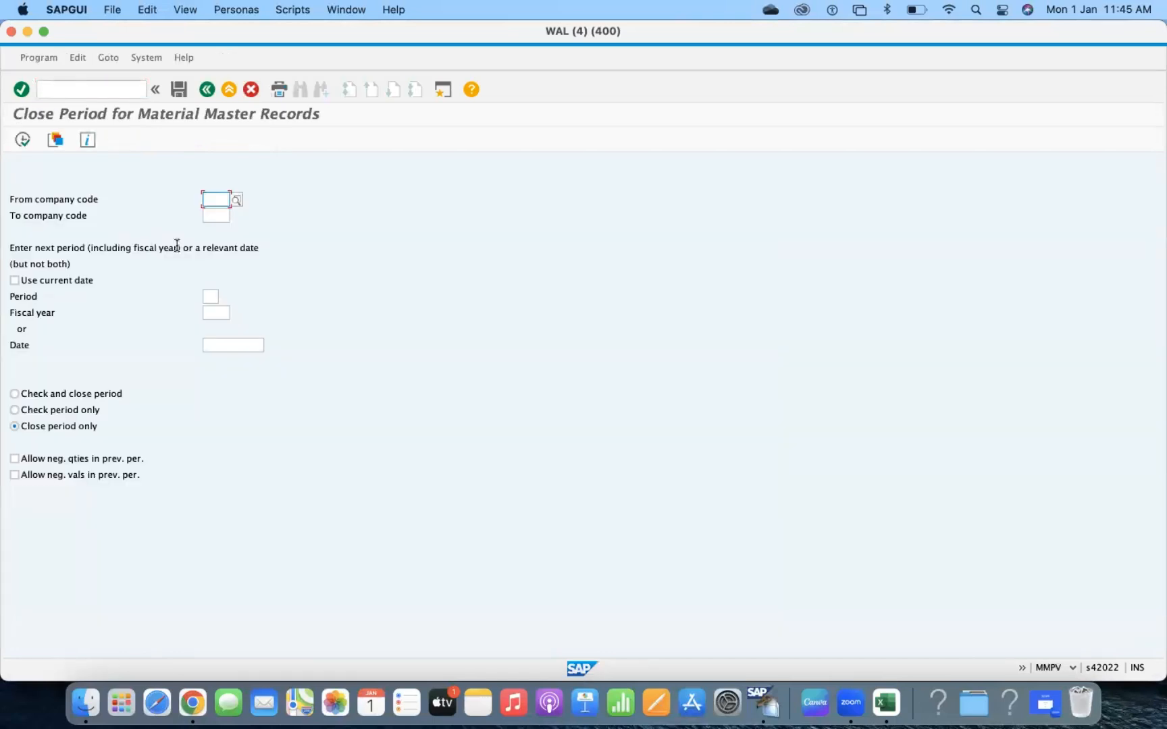
{"action": "type", "text": "BMKA"}
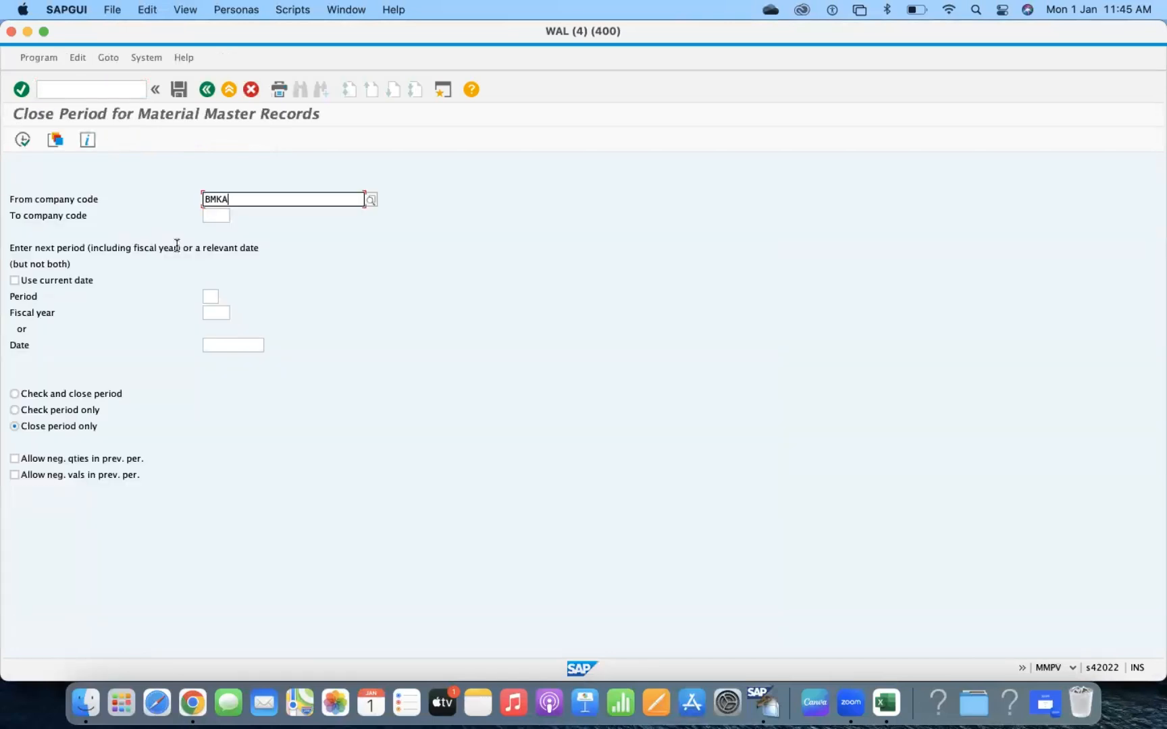
{"action": "key", "text": "Tab"}
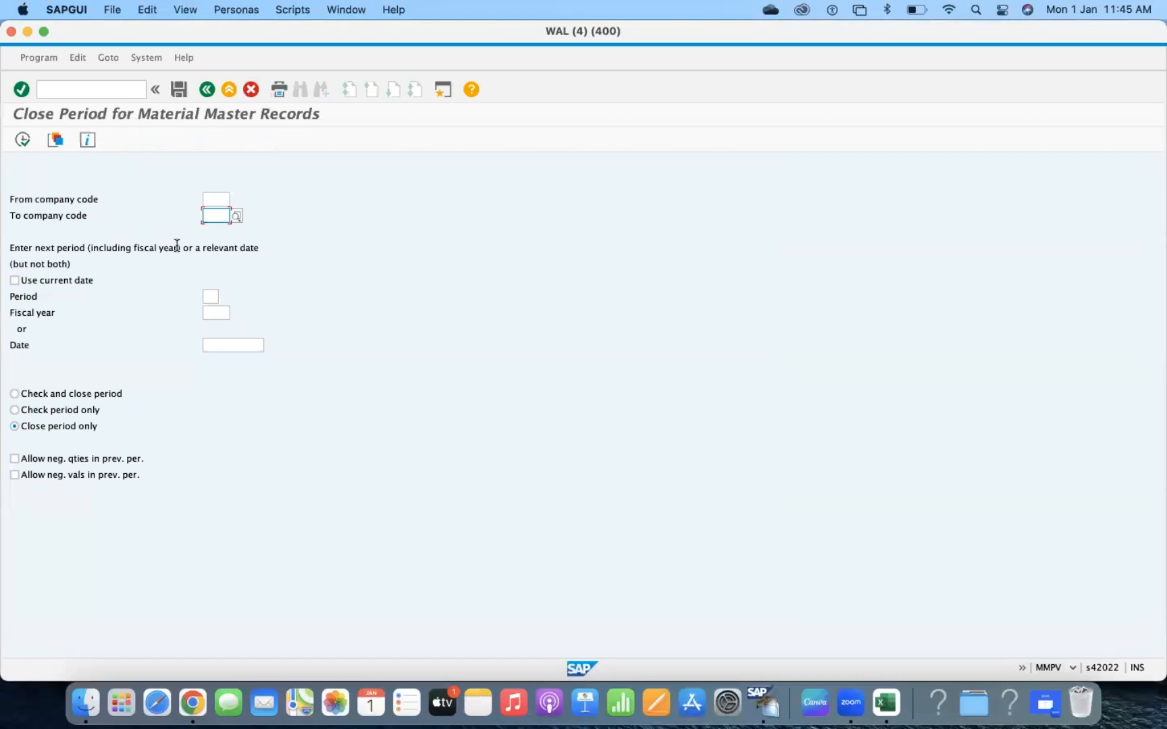
{"action": "left_click", "coordinate": [212, 197]}
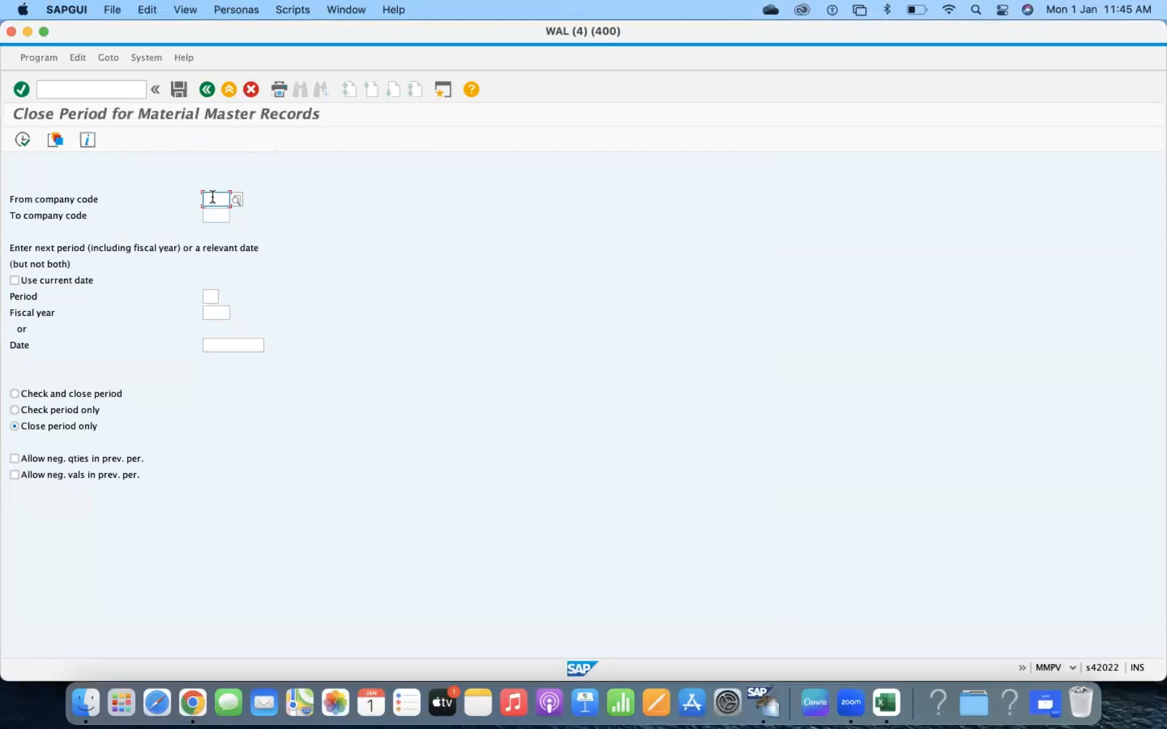
{"action": "type", "text": "B"}
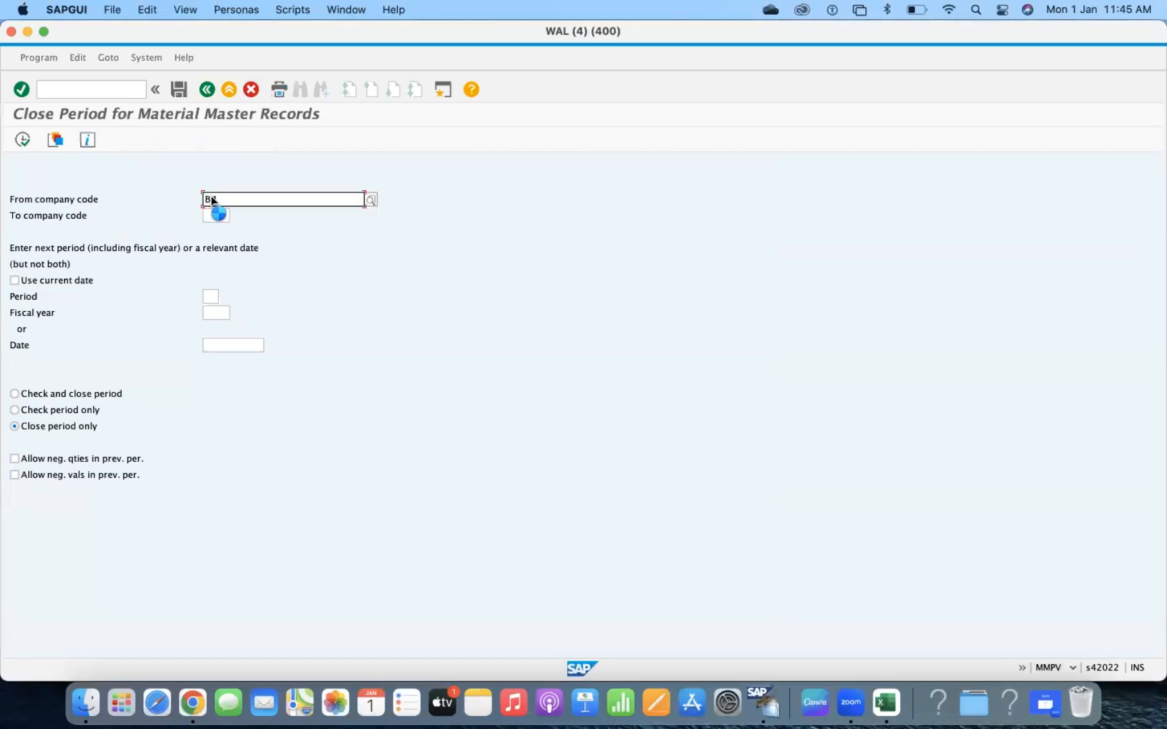
{"action": "left_click", "coordinate": [226, 216]}
{"action": "left_click", "coordinate": [214, 216]}
{"action": "type", "text": "BMKA"}
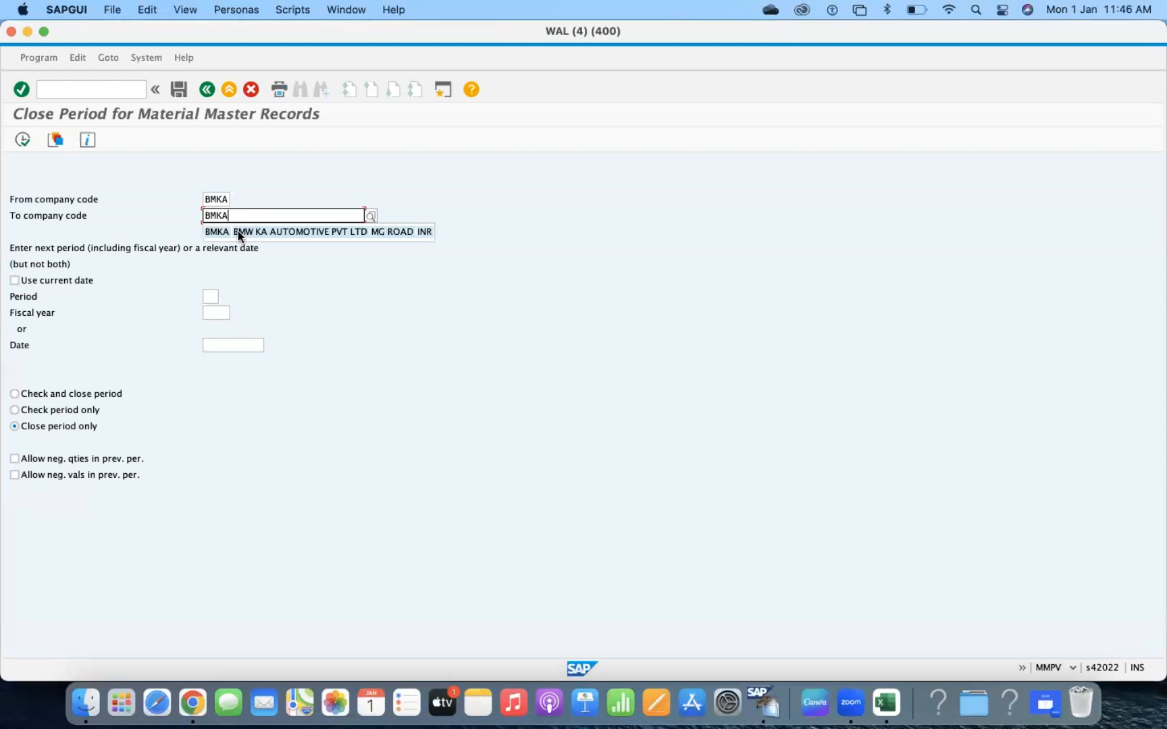
{"action": "left_click", "coordinate": [237, 231]}
Step: Set the closing date to 01.01.2024, allow negative quantities and values in the previous period, and execute the period closing
{"action": "left_click", "coordinate": [216, 346]}
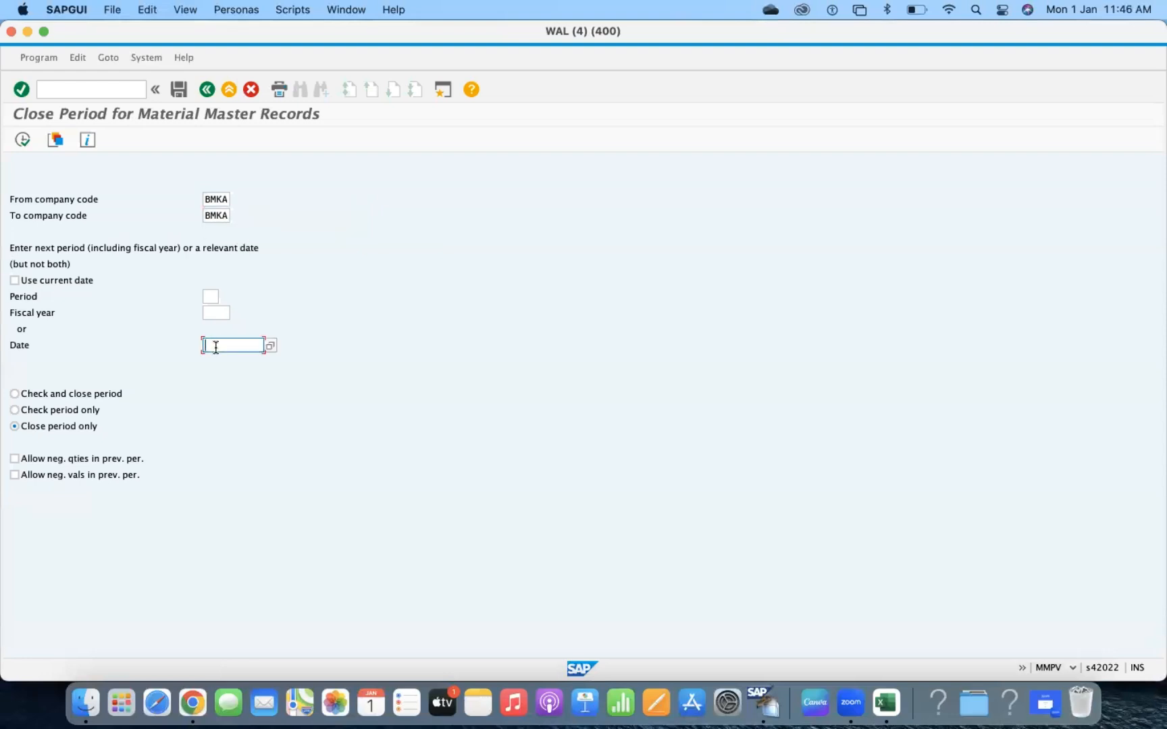
{"action": "type", "text": "01.01.2"}
{"action": "type", "text": "02"}
{"action": "type", "text": "4"}
{"action": "key", "text": "Return"}
{"action": "left_click", "coordinate": [14, 458]}
{"action": "left_click", "coordinate": [14, 475]}
{"action": "left_click", "coordinate": [22, 139]}
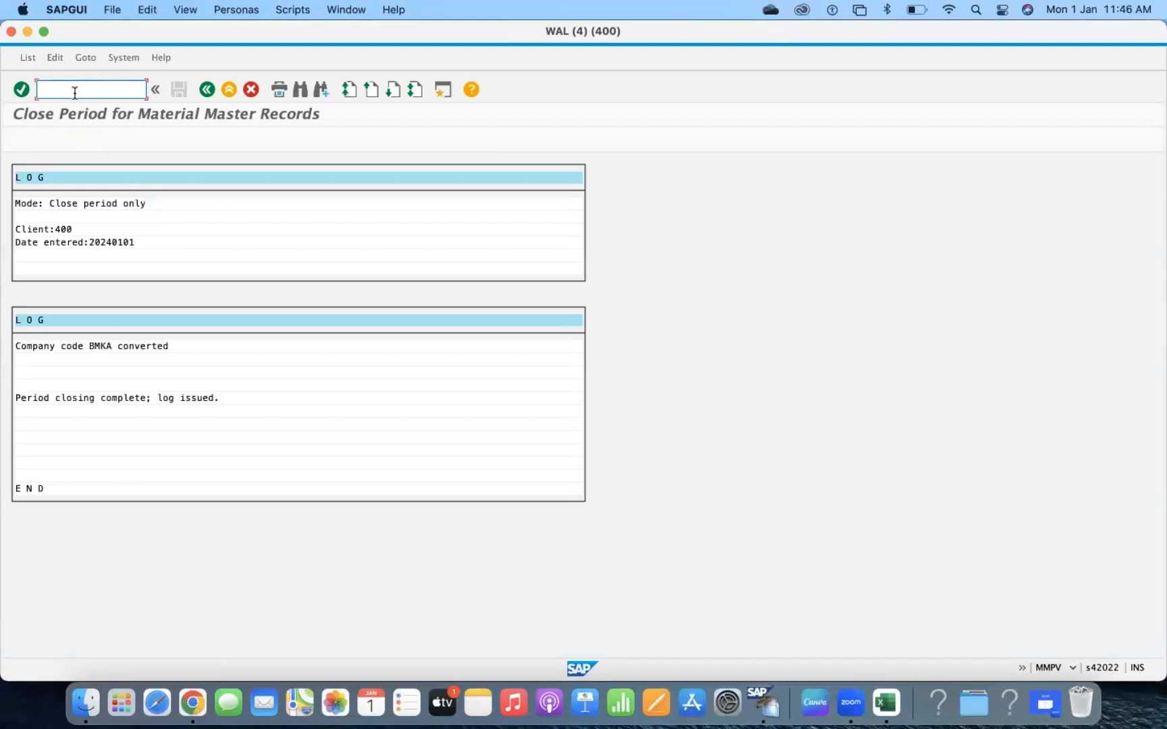
Step: Open MIGO in the same session and enter material 8000362 for the 311 transfer posting
{"action": "type", "text": "/NMIGO"}
{"action": "key", "text": "Return"}
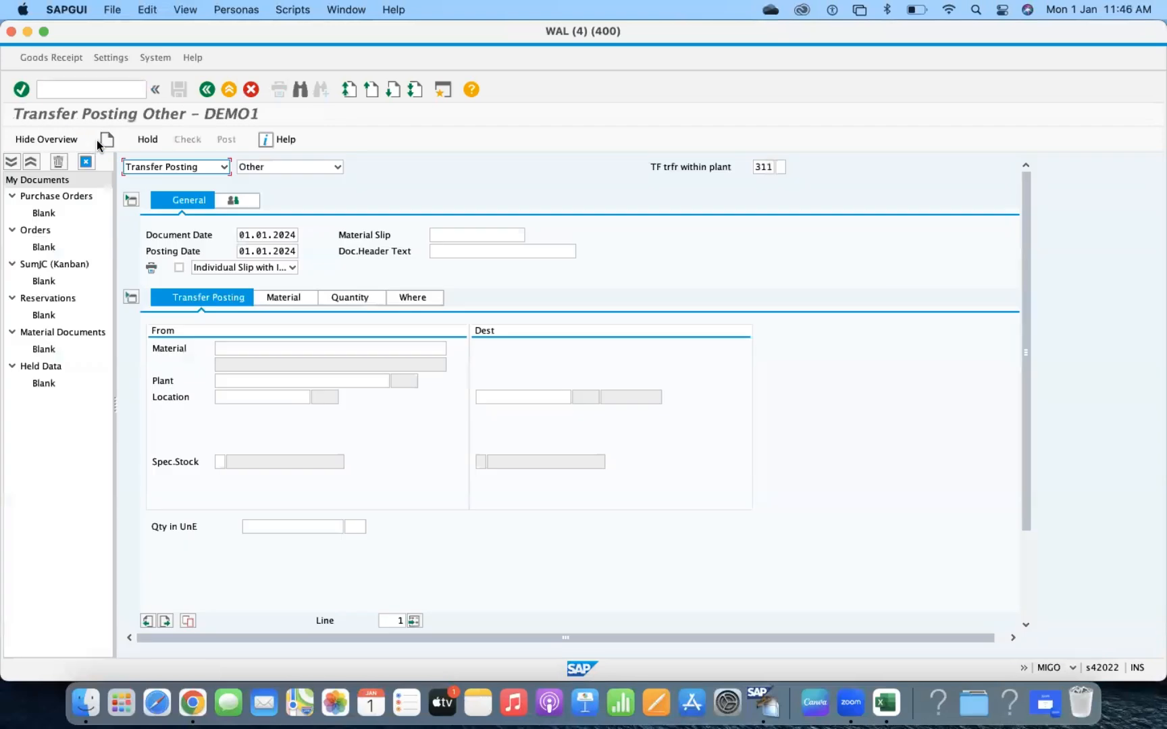
{"action": "left_click", "coordinate": [246, 350]}
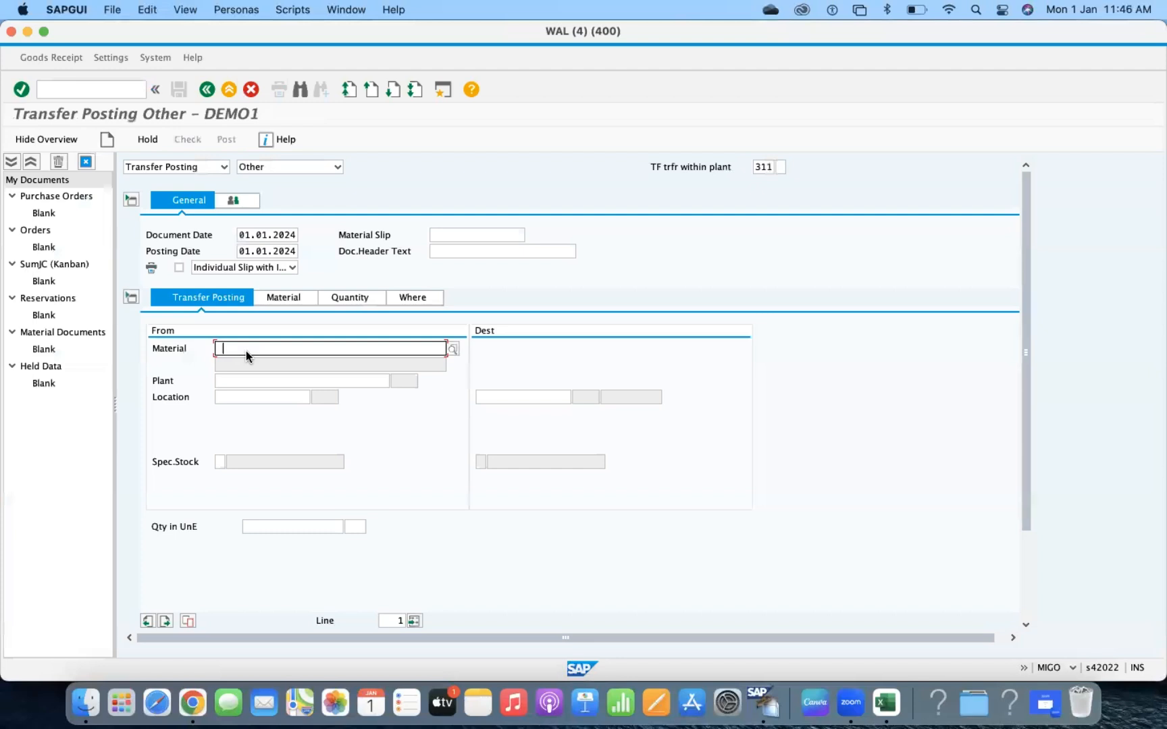
{"action": "type", "text": "8"}
{"action": "key", "text": "Down"}
{"action": "key", "text": "Return"}
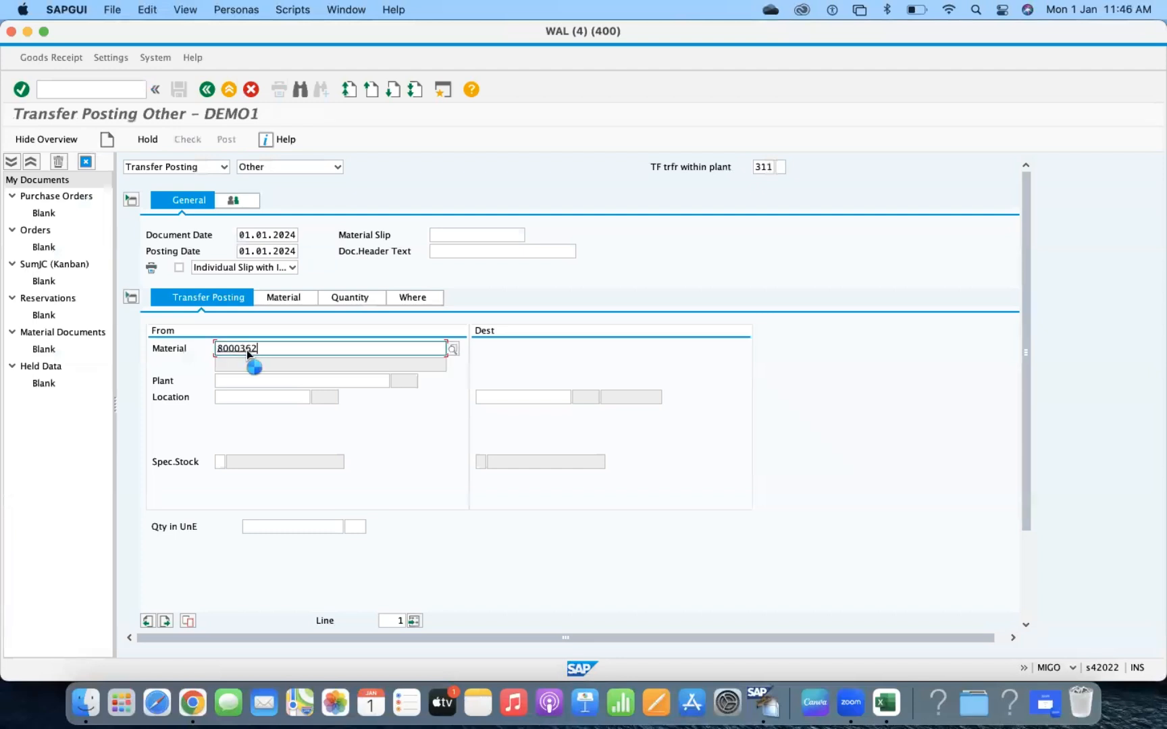
Step: Enter plant BMPY for the transfer posting and list its available source storage locations
{"action": "left_click", "coordinate": [235, 380]}
{"action": "key", "text": "Down"}
{"action": "key", "text": "Down"}
{"action": "key", "text": "Down"}
{"action": "key", "text": "Return"}
{"action": "left_click", "coordinate": [233, 402]}
{"action": "left_click", "coordinate": [317, 397]}
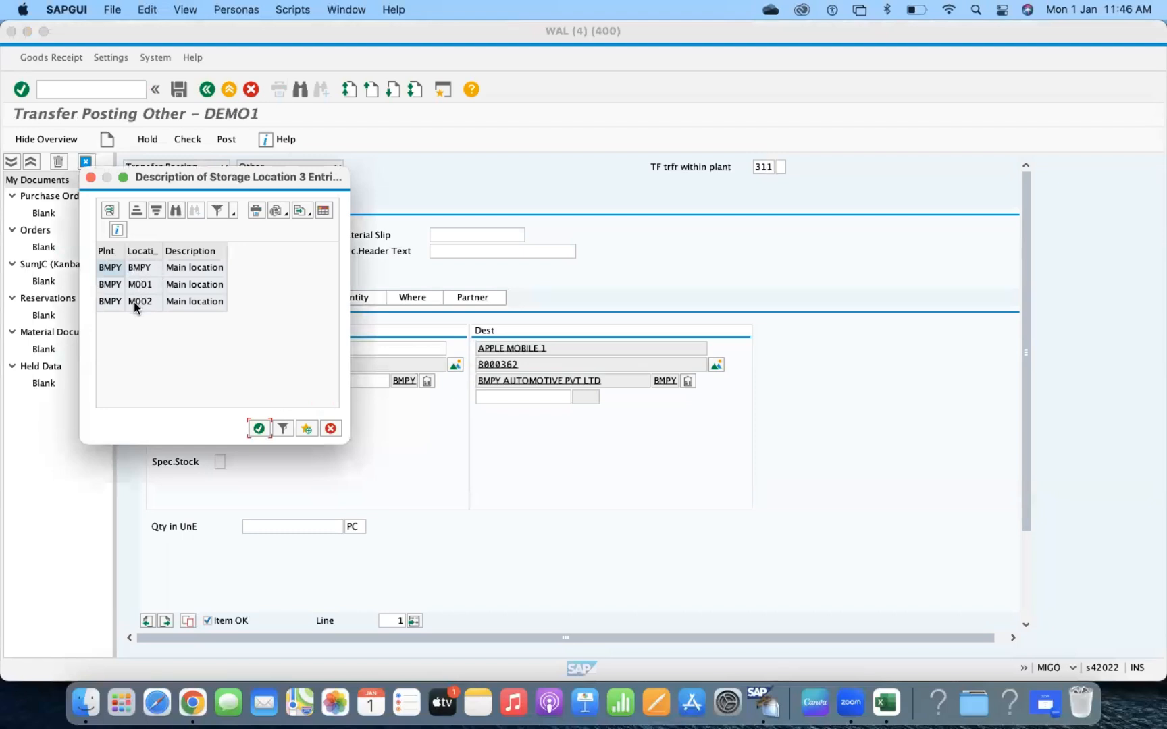
Step: Compare the listed locations with the BMPY validity settings in the storage locations session, and return to the transfer posting session
{"action": "right_click", "coordinate": [730, 705]}
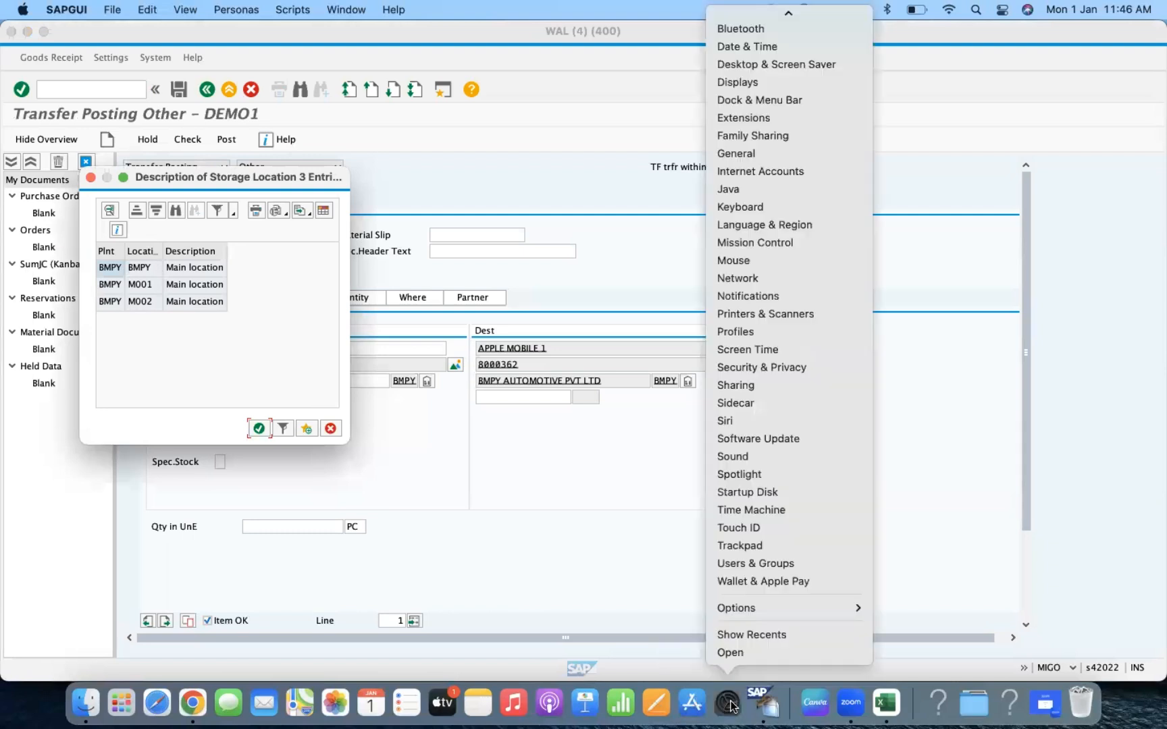
{"action": "left_click", "coordinate": [768, 705]}
{"action": "right_click", "coordinate": [769, 705]}
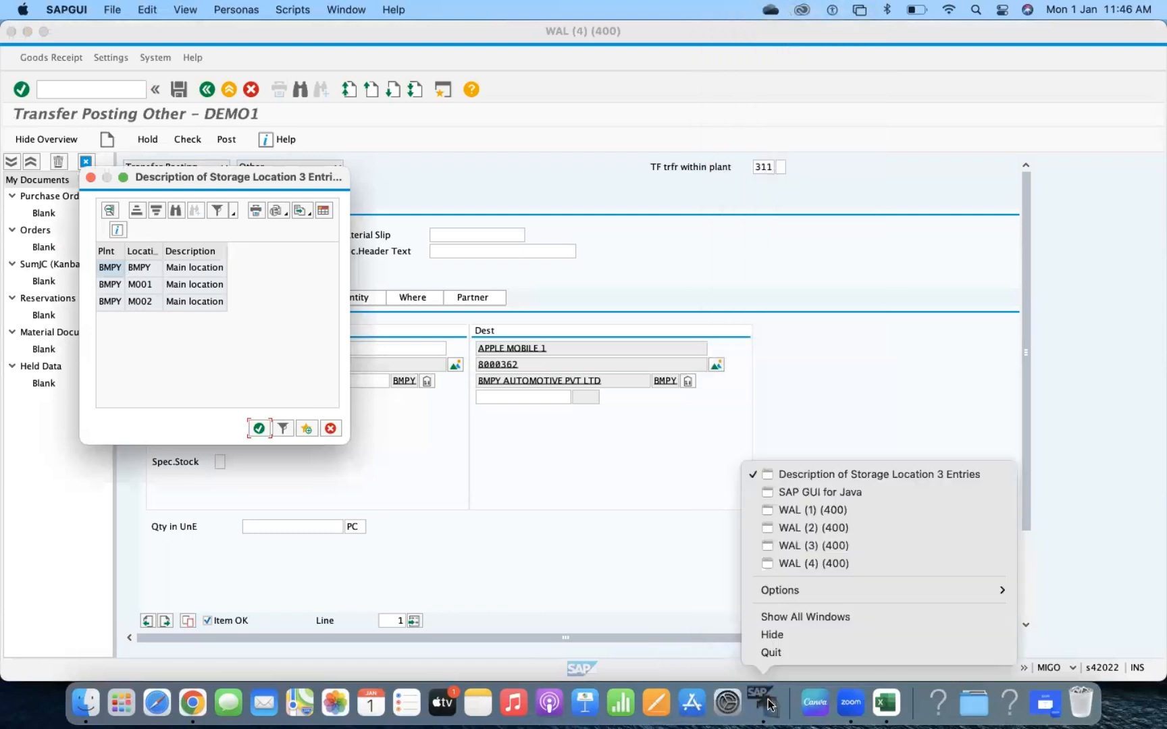
{"action": "left_click", "coordinate": [832, 511]}
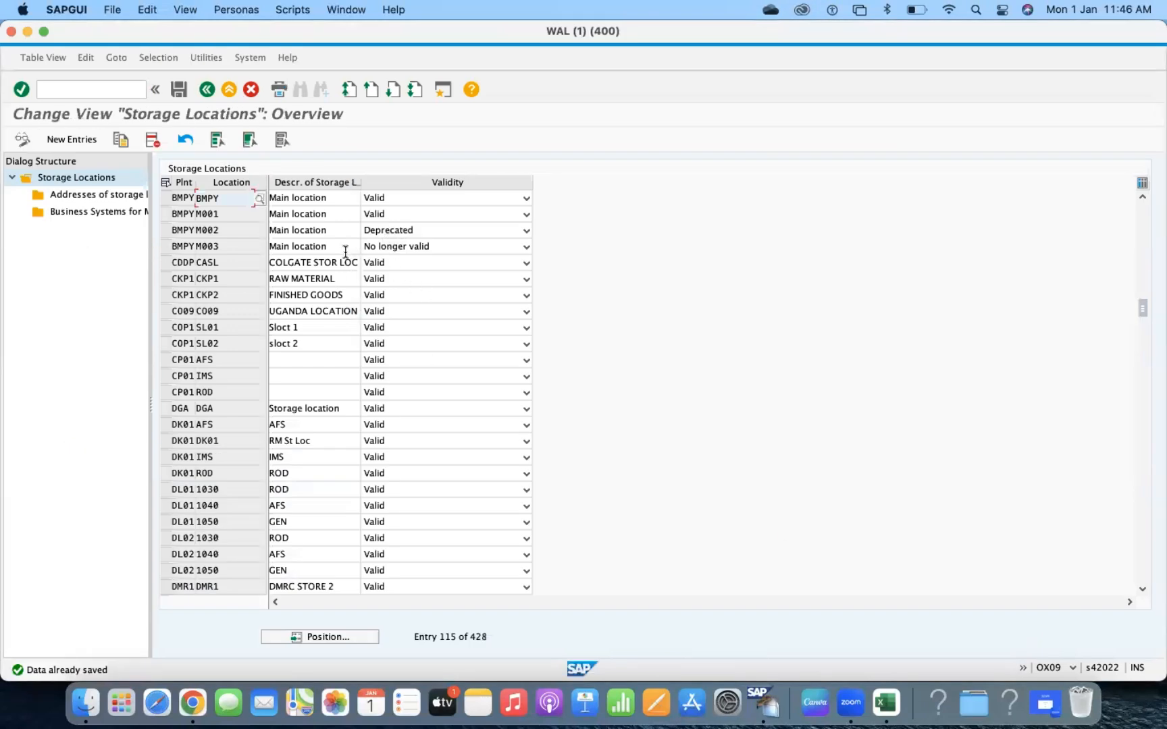
{"action": "right_click", "coordinate": [768, 712]}
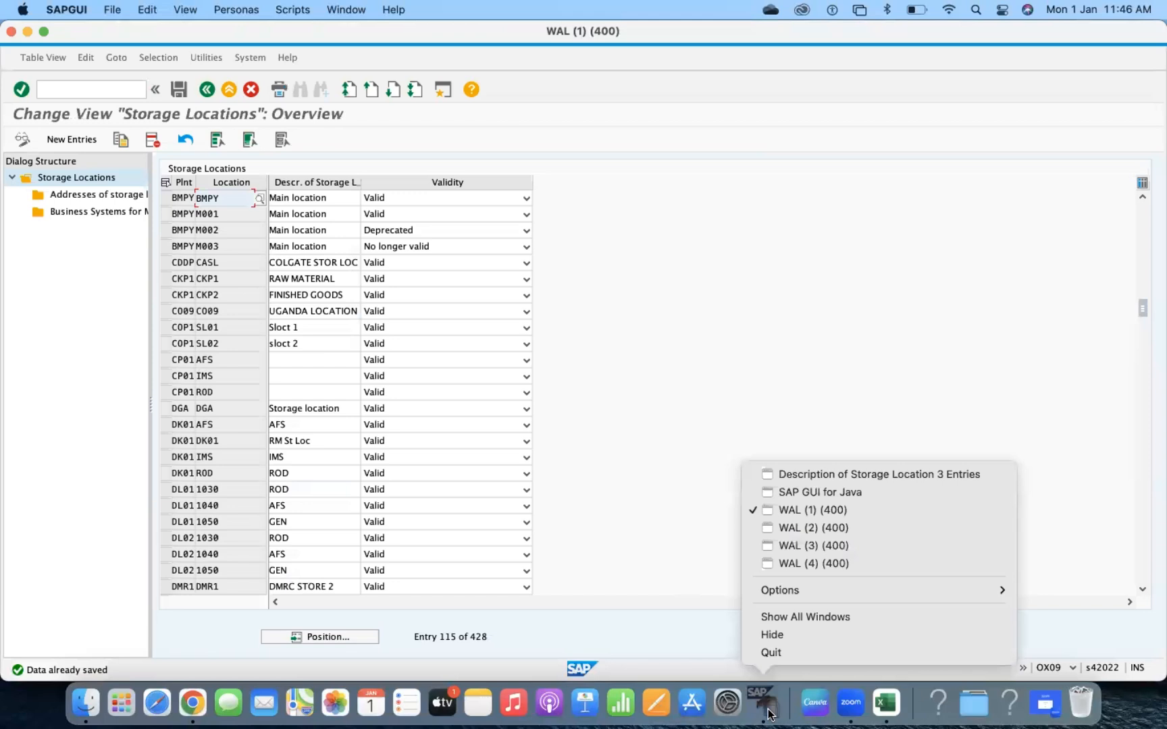
{"action": "left_click", "coordinate": [817, 564]}
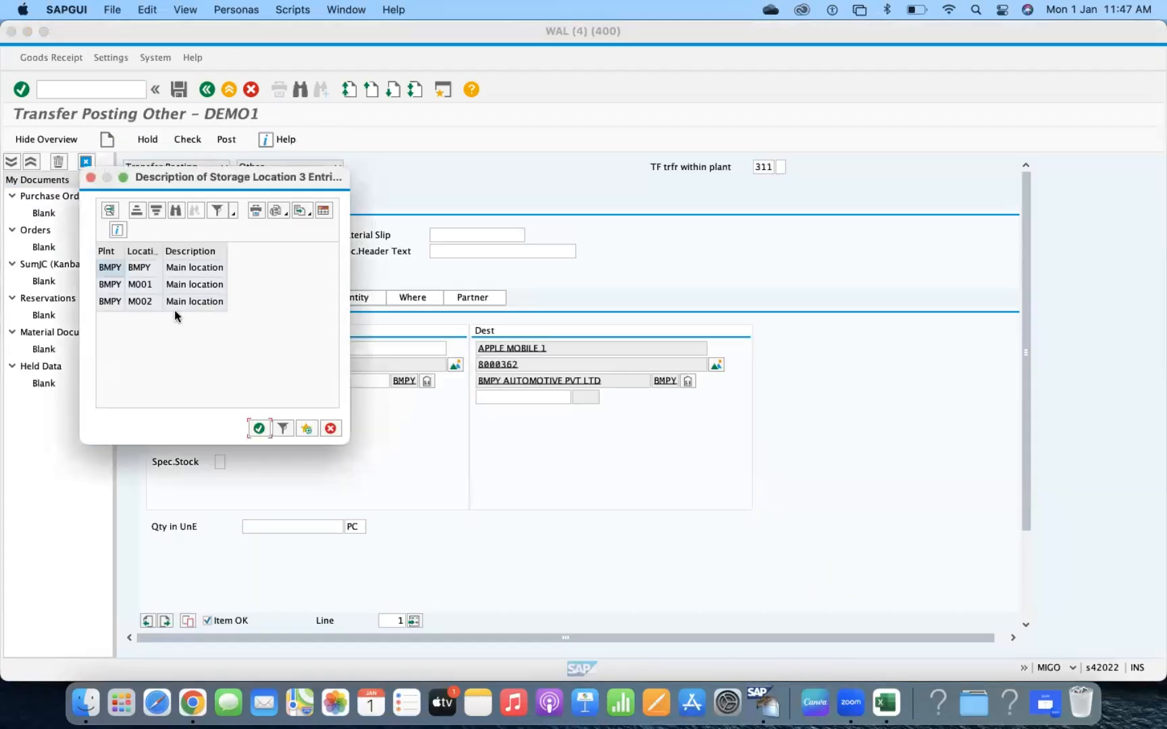
Step: Choose BMPY as the source storage location and M002 as the destination storage location
{"action": "double_click", "coordinate": [140, 272]}
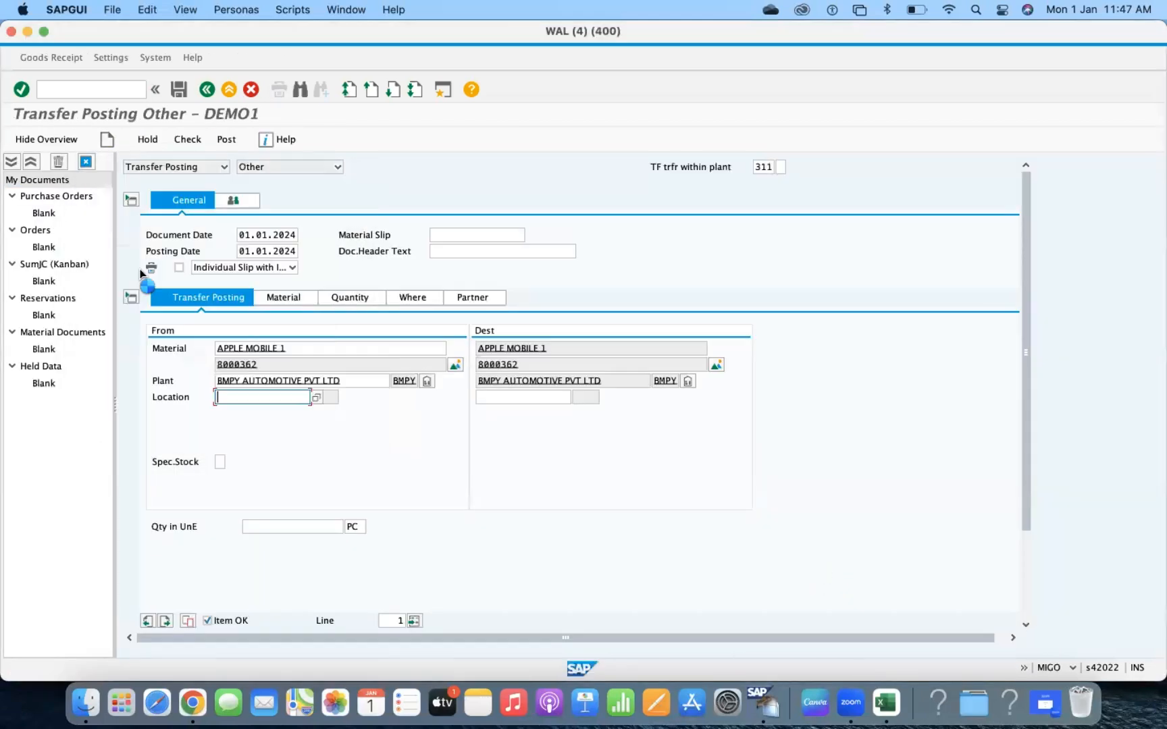
{"action": "left_click", "coordinate": [521, 393]}
{"action": "left_click", "coordinate": [578, 398]}
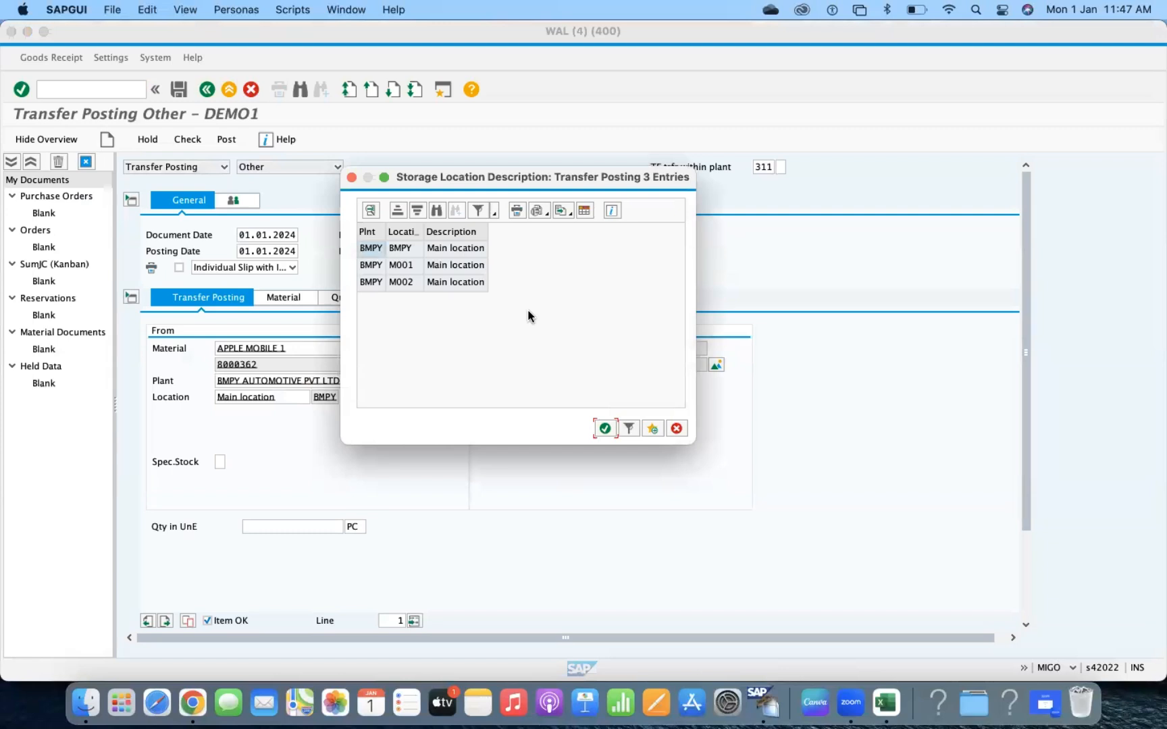
{"action": "double_click", "coordinate": [403, 287]}
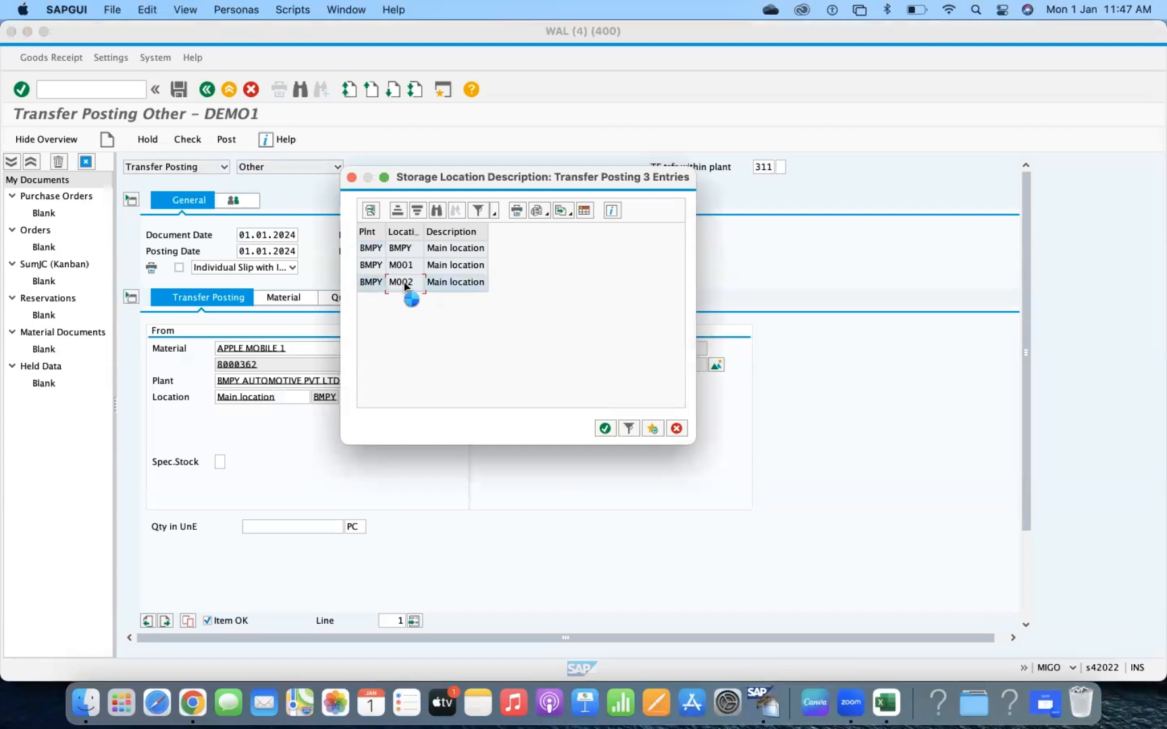
{"action": "key", "text": "Return"}
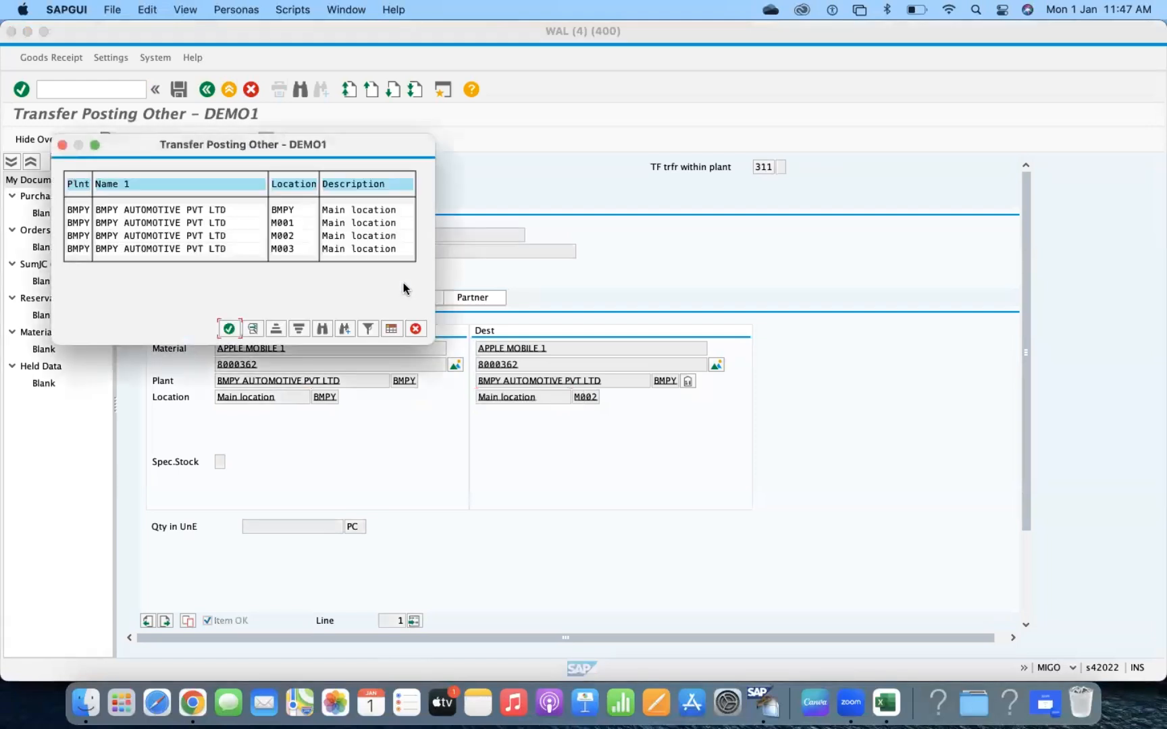
{"action": "left_click", "coordinate": [229, 328]}
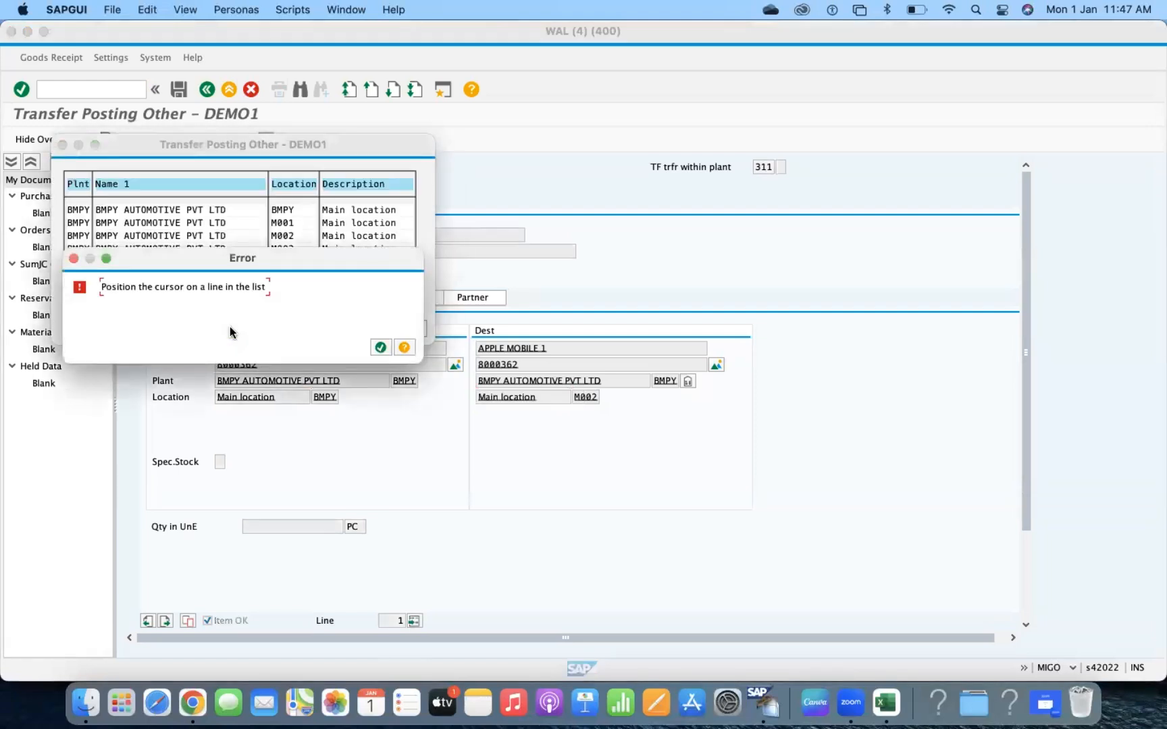
{"action": "left_click", "coordinate": [380, 347]}
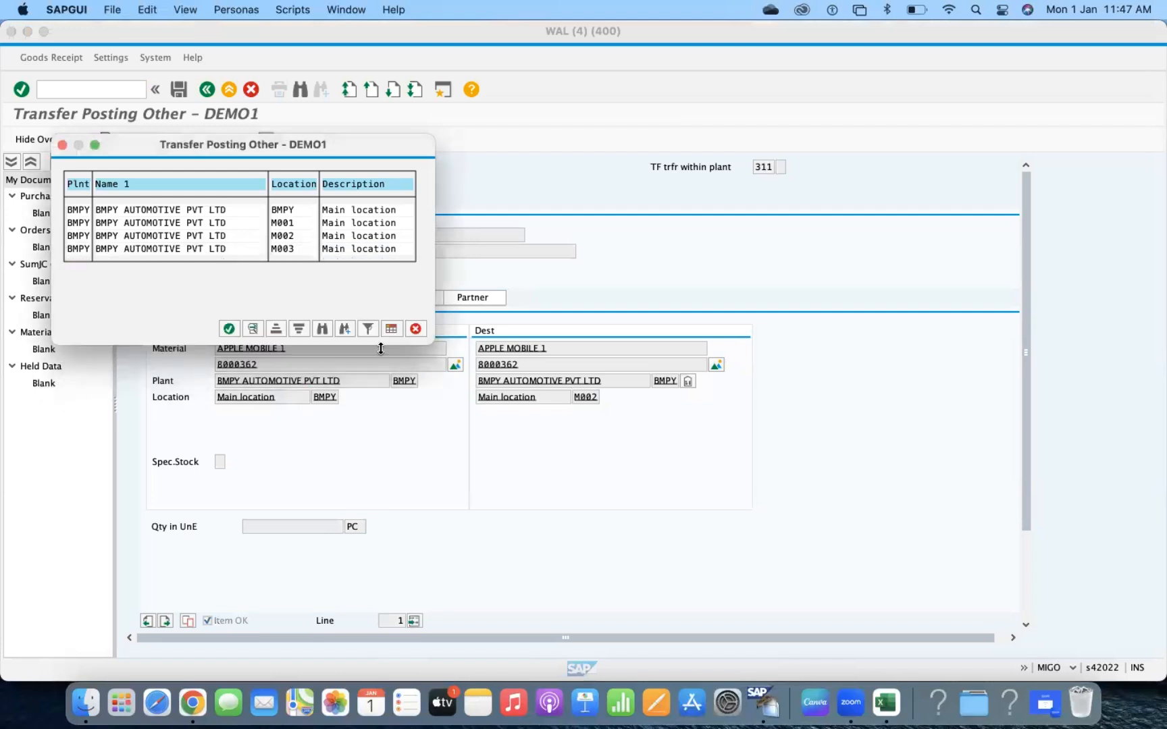
{"action": "double_click", "coordinate": [332, 236]}
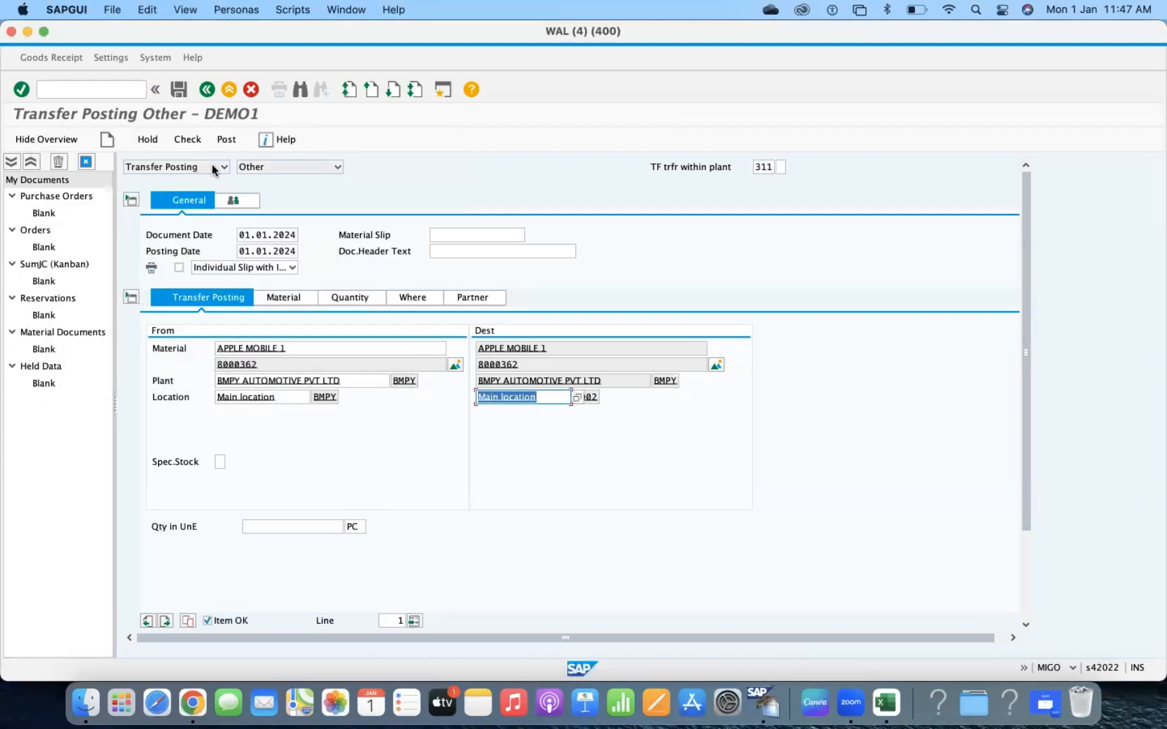
Step: Set the transfer quantity to 85 PC, check the document and close the message log
{"action": "left_click", "coordinate": [323, 528]}
{"action": "type", "text": "85"}
{"action": "key", "text": "Return"}
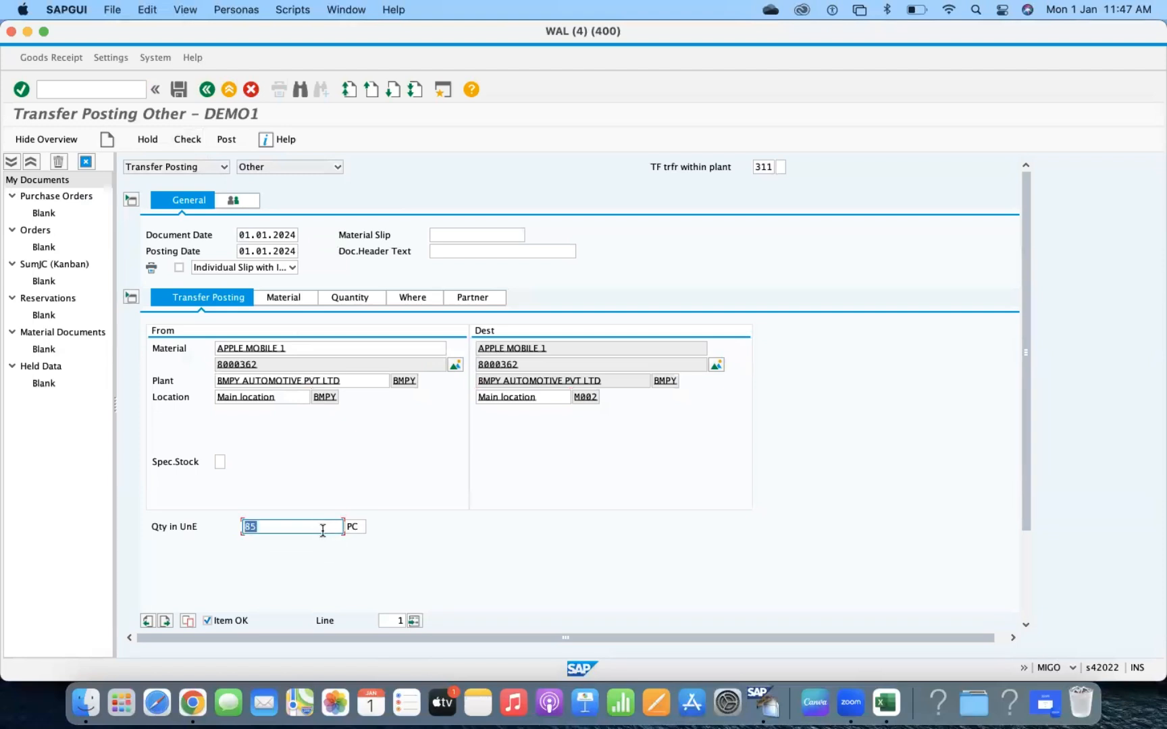
{"action": "left_click", "coordinate": [187, 140]}
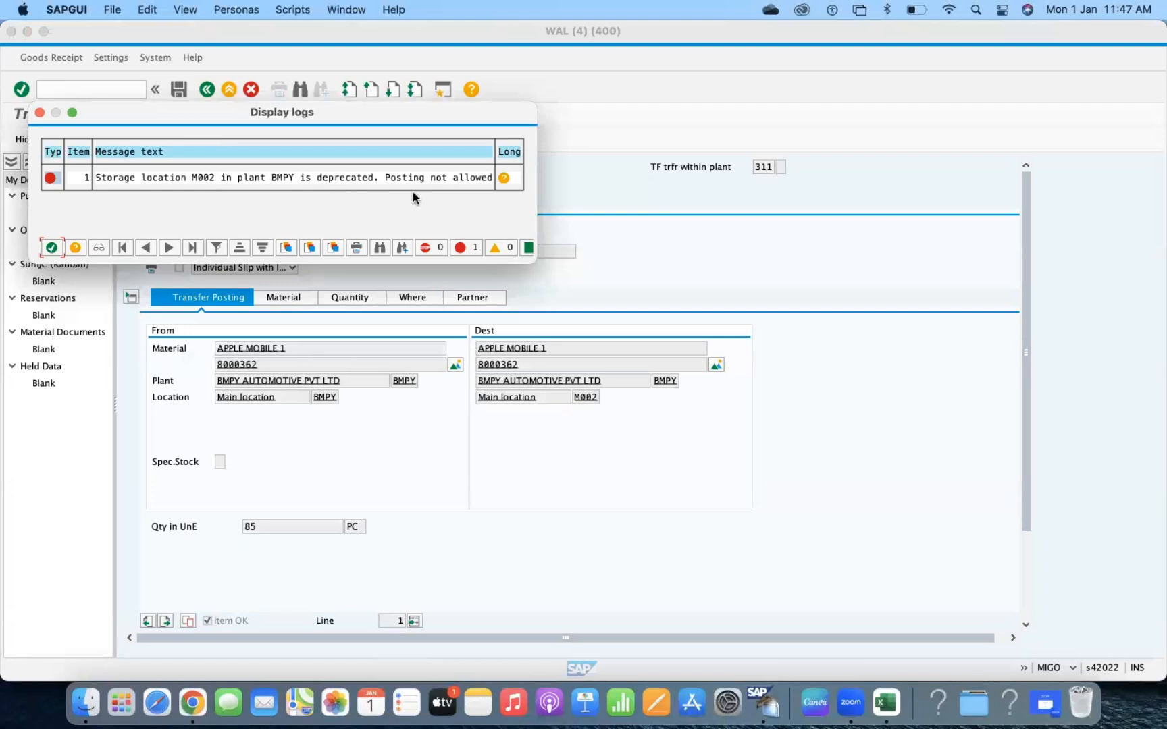
{"action": "left_click", "coordinate": [51, 247]}
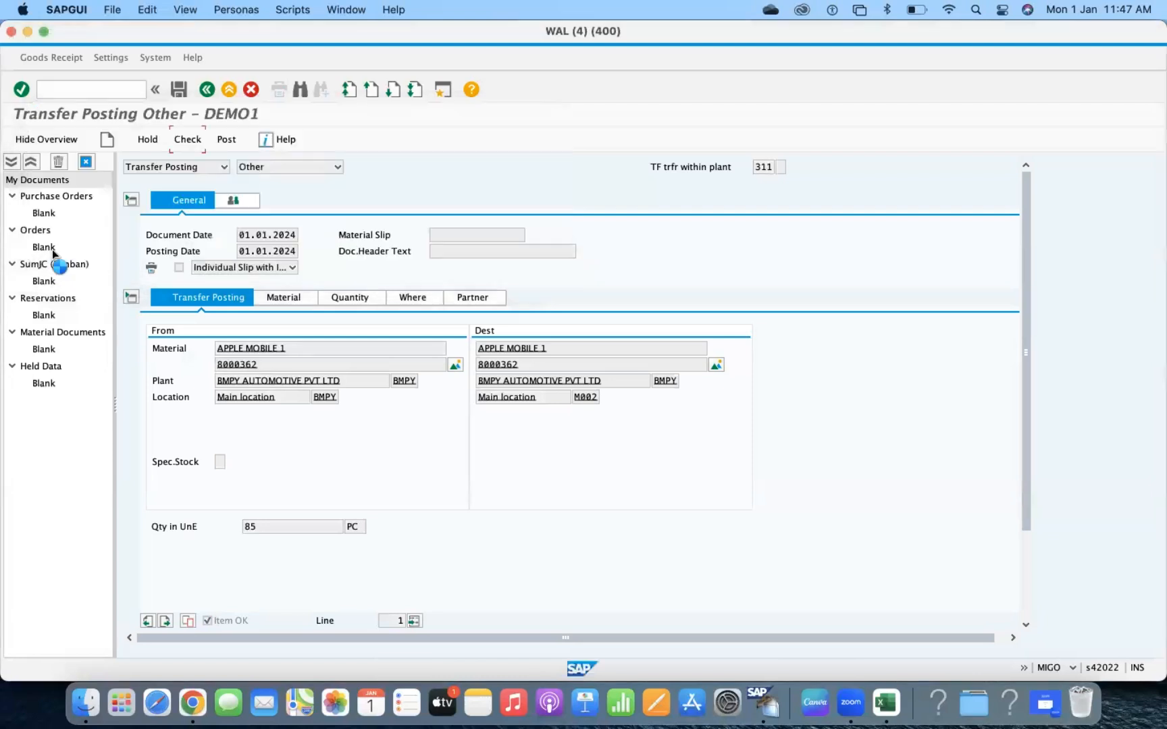
Step: Change the destination storage location to M001 and check the transfer posting again
{"action": "left_click", "coordinate": [548, 397]}
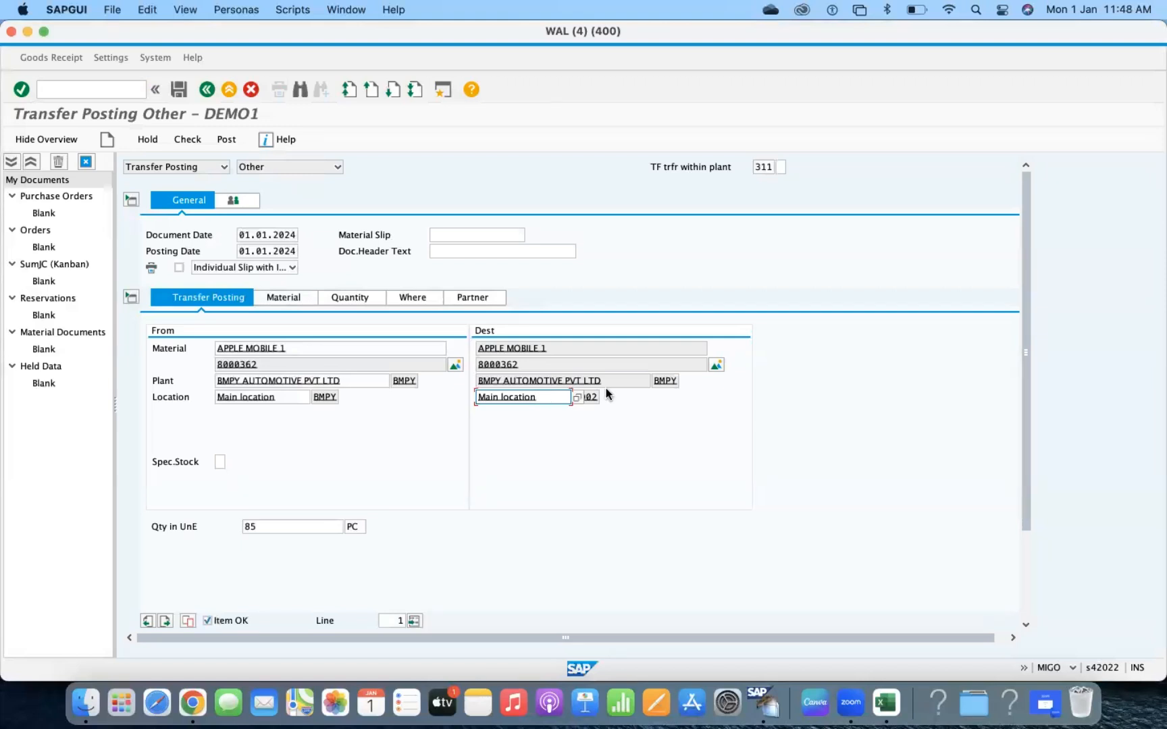
{"action": "left_click", "coordinate": [577, 397]}
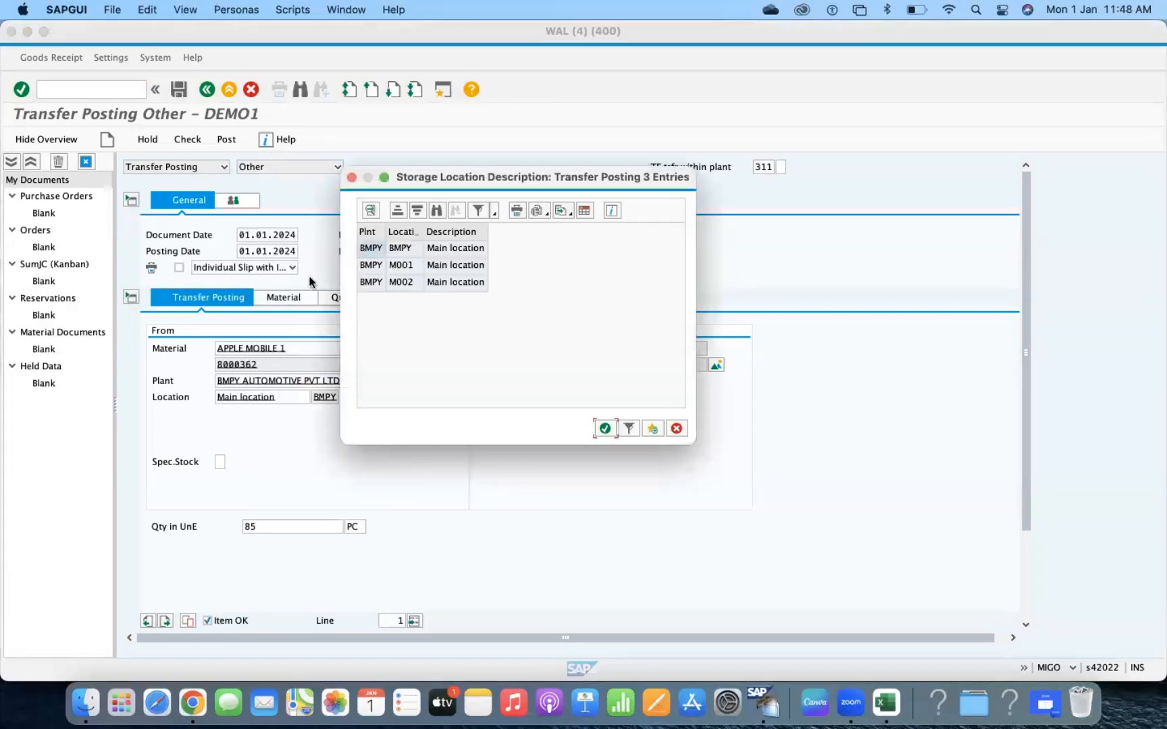
{"action": "left_click", "coordinate": [452, 268]}
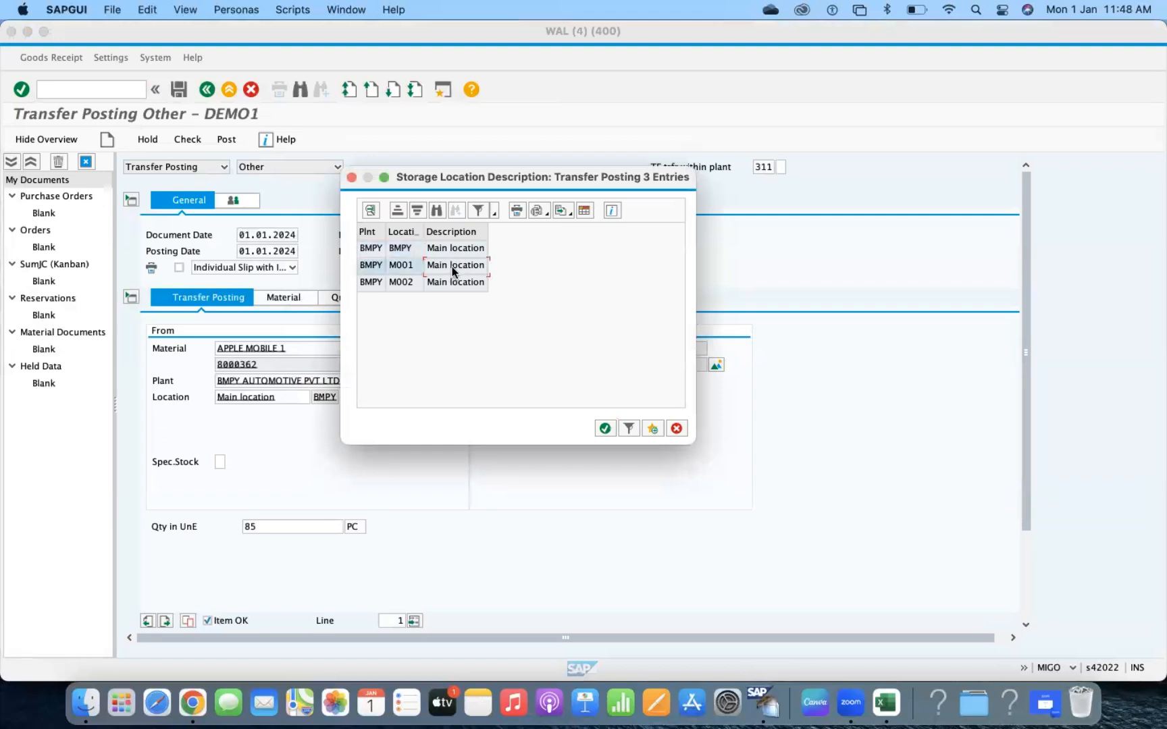
{"action": "double_click", "coordinate": [452, 268]}
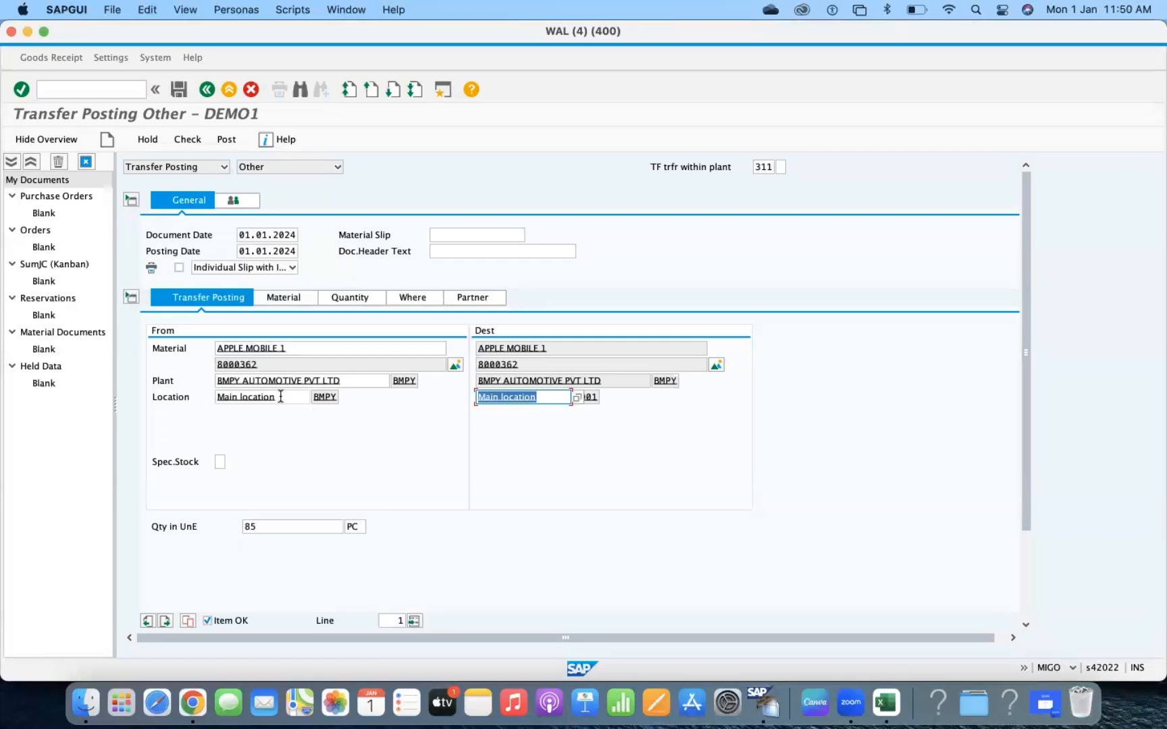
{"action": "left_click", "coordinate": [549, 397]}
{"action": "left_click", "coordinate": [187, 141]}
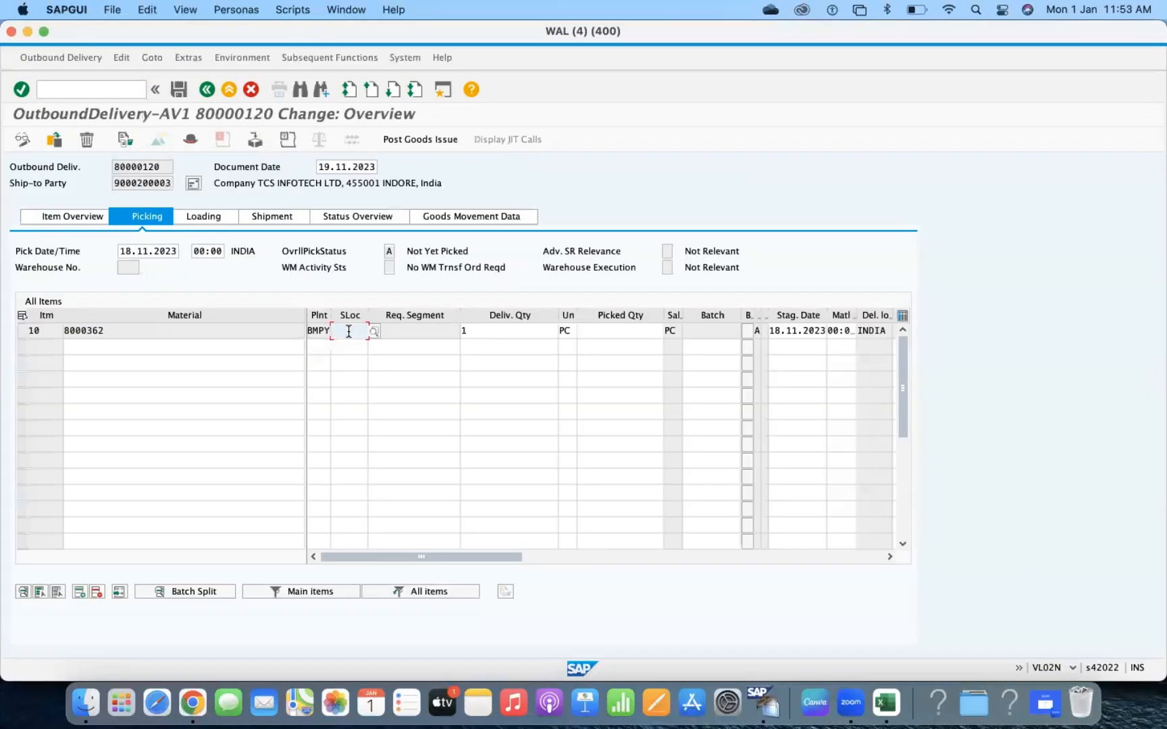
Step: List the available storage locations for delivery item 10 with material 8000362 in plant BMPY
{"action": "left_click", "coordinate": [374, 332]}
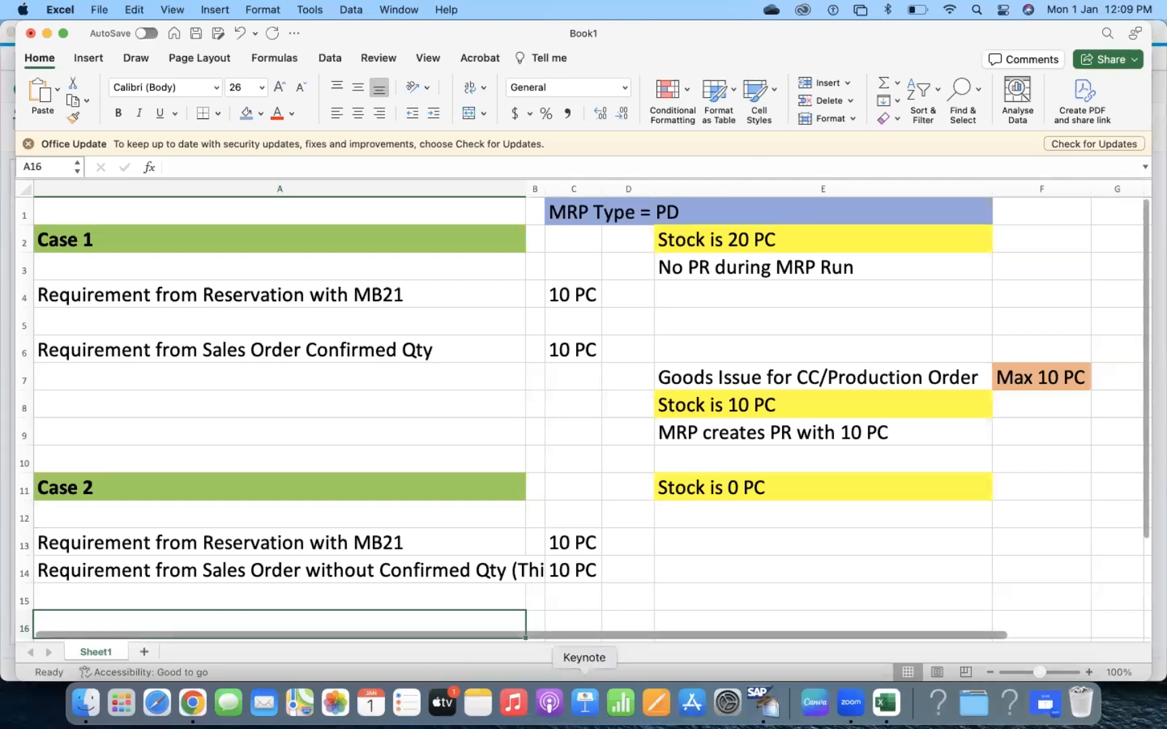
Step: Switch to the SAP WAL (1) session and list the validity options for storage location M002 of plant BMPY
{"action": "right_click", "coordinate": [727, 706]}
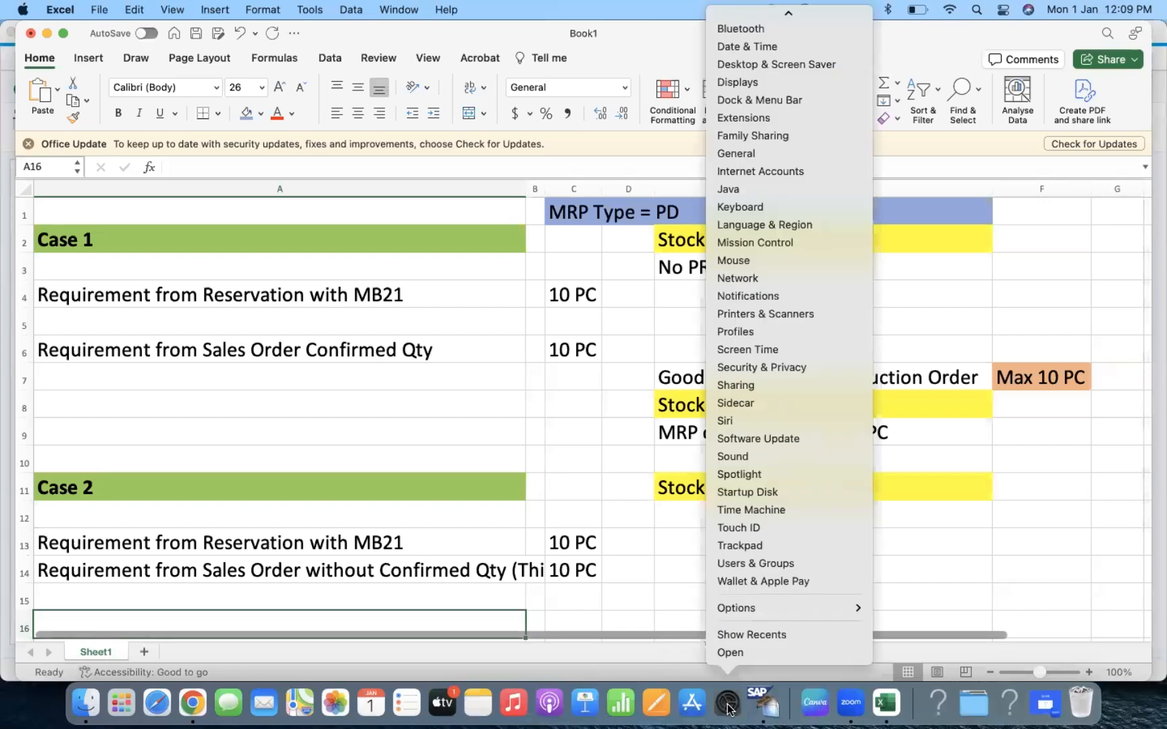
{"action": "left_click", "coordinate": [772, 709]}
{"action": "right_click", "coordinate": [772, 709]}
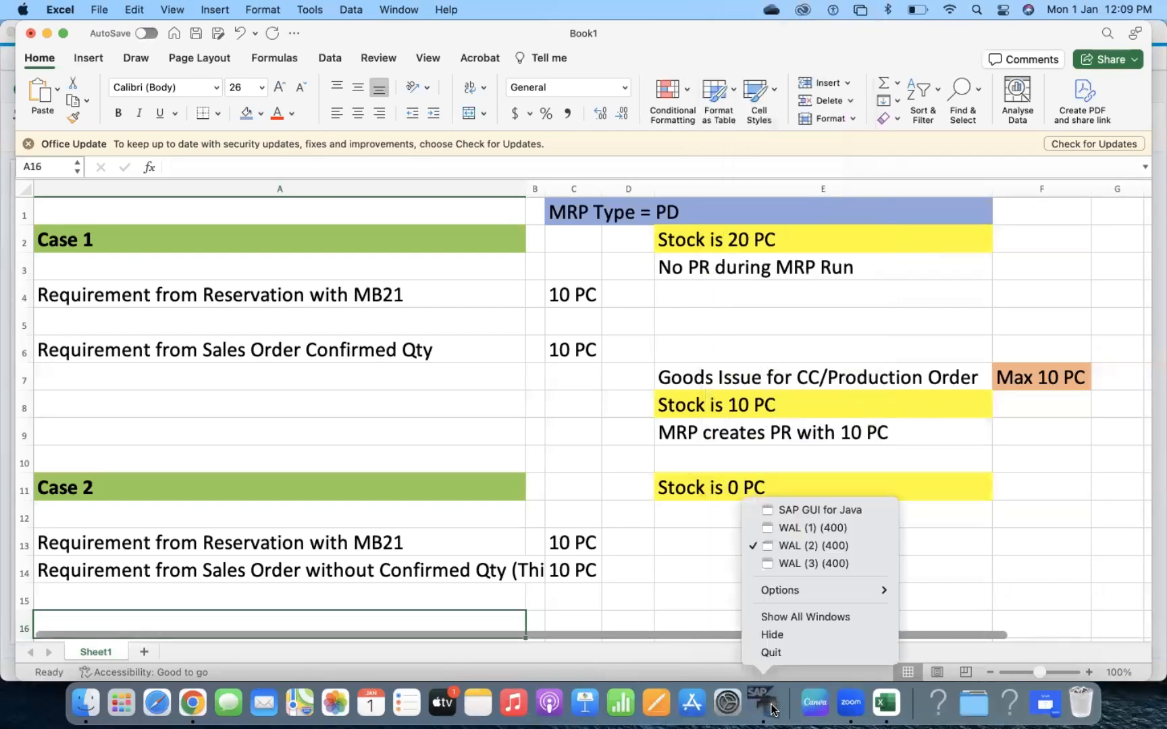
{"action": "left_click", "coordinate": [829, 525]}
{"action": "left_click", "coordinate": [223, 198]}
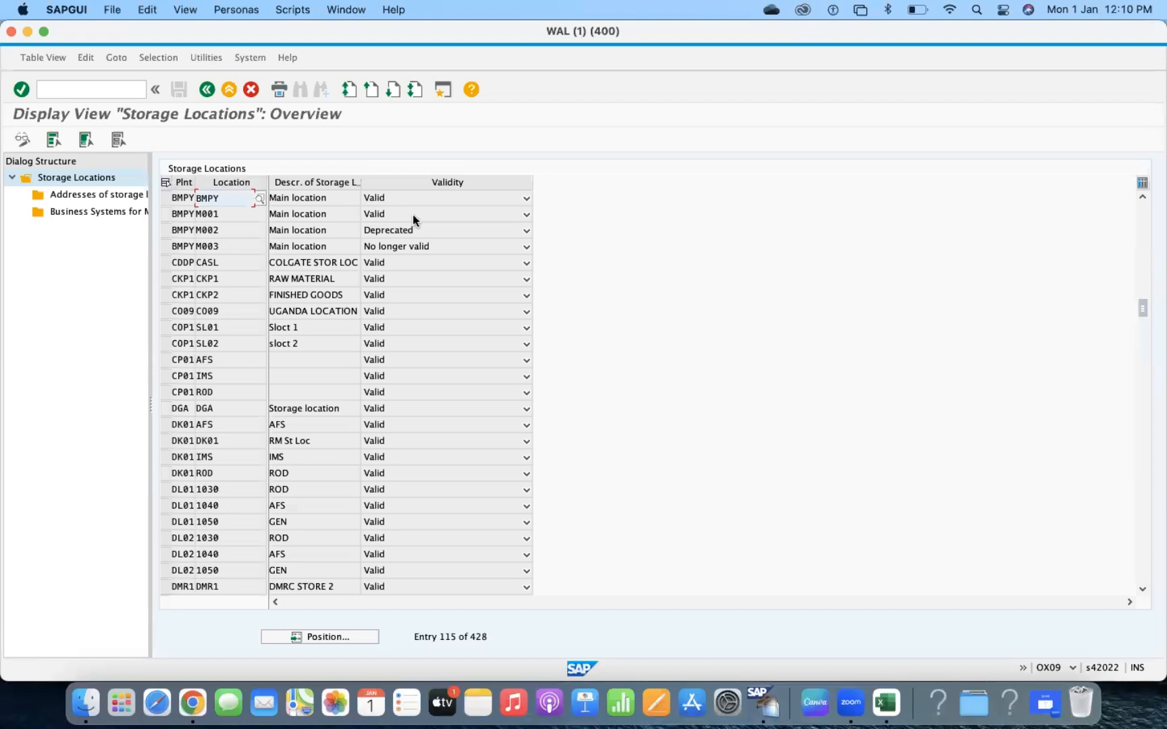
{"action": "left_click", "coordinate": [396, 225]}
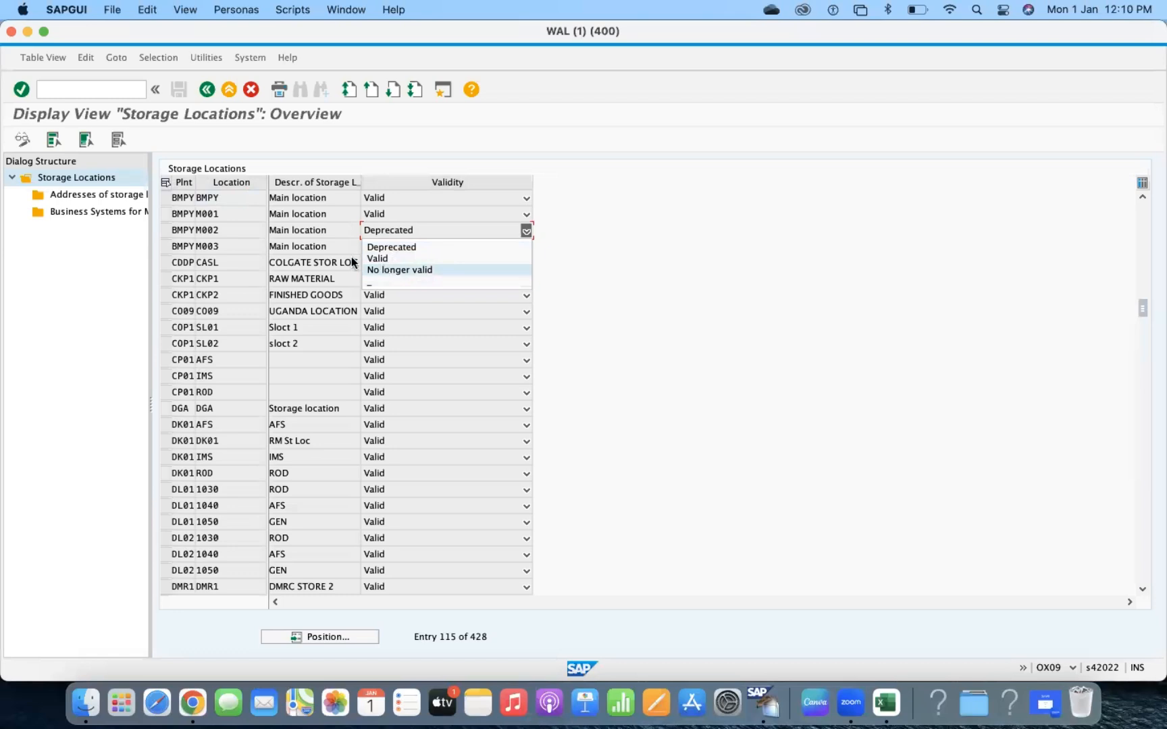
Step: View the addresses of storage location M001 in plant BMPY, and return to the storage locations overview
{"action": "left_click", "coordinate": [164, 198]}
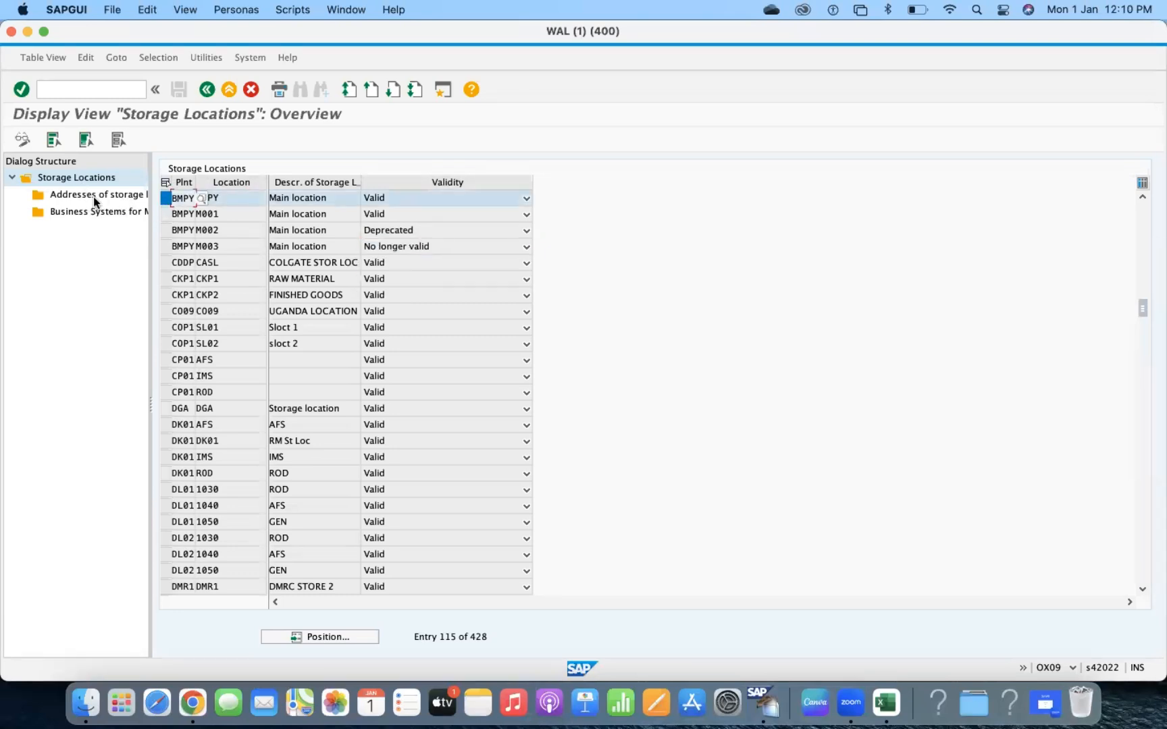
{"action": "left_click", "coordinate": [166, 214]}
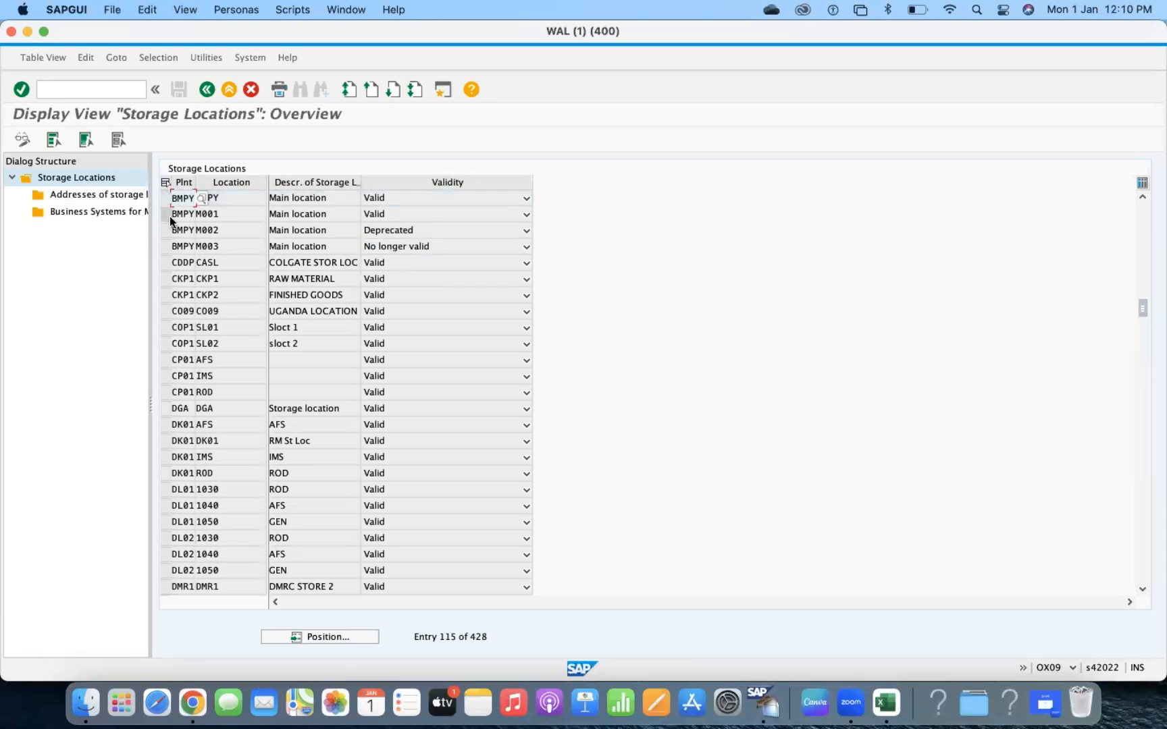
{"action": "left_click", "coordinate": [105, 195]}
{"action": "double_click", "coordinate": [104, 194]}
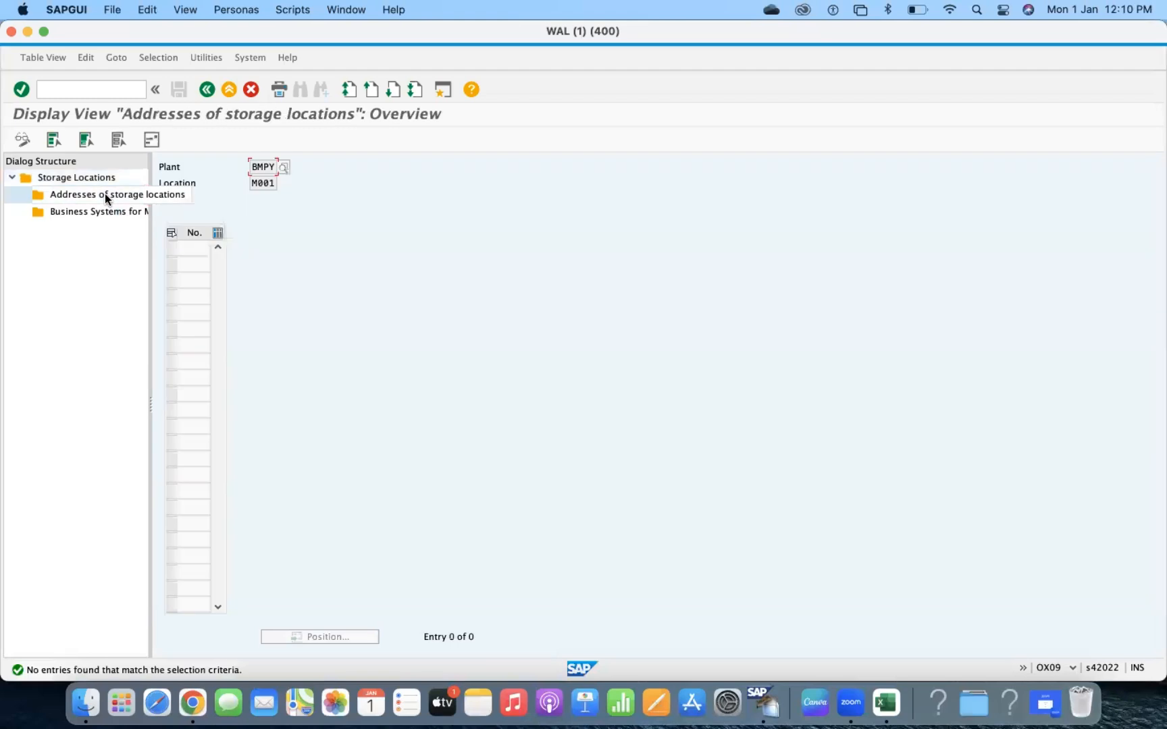
{"action": "left_click", "coordinate": [190, 252]}
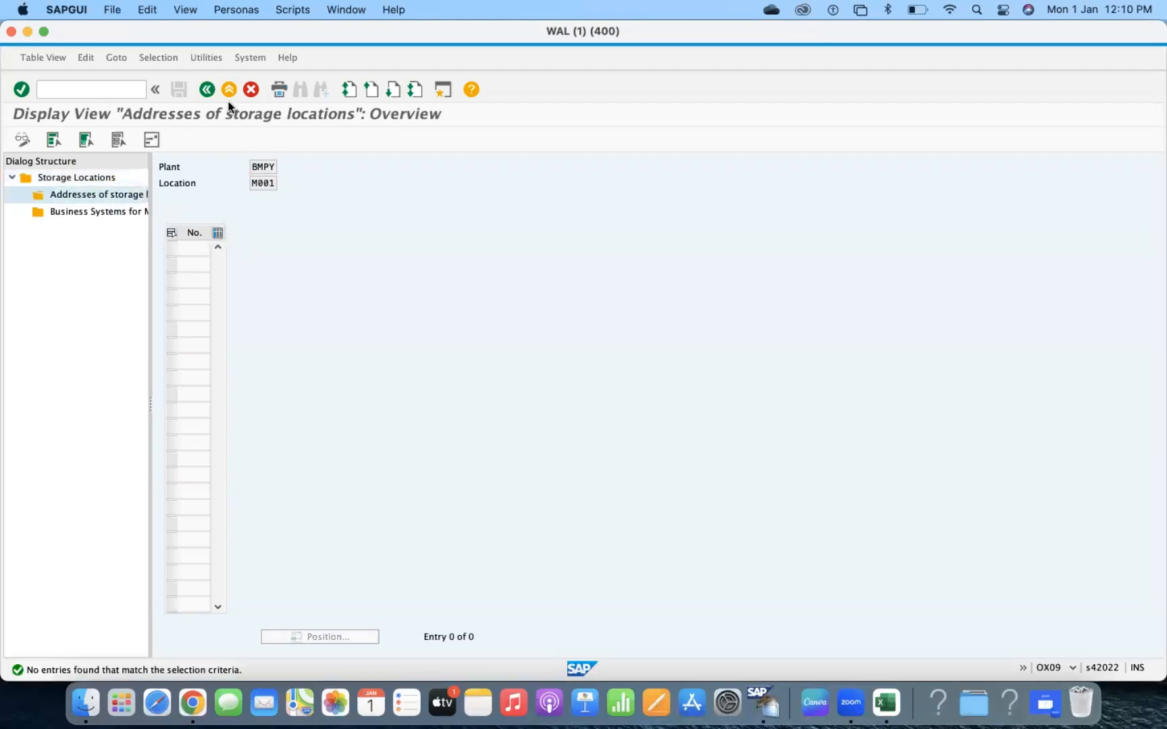
{"action": "left_click", "coordinate": [207, 89]}
Step: Open the Business Systems for MES view for plant BMPY and list the Type options for storage location M001
{"action": "left_click", "coordinate": [167, 214]}
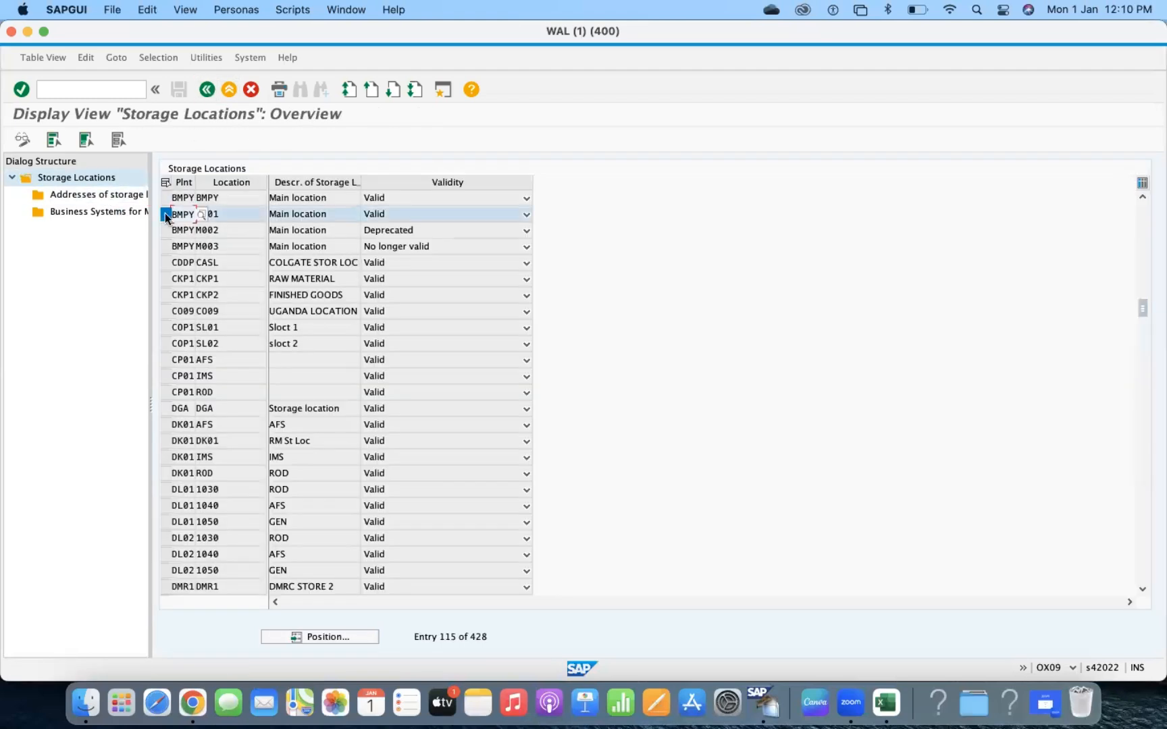
{"action": "double_click", "coordinate": [102, 212]}
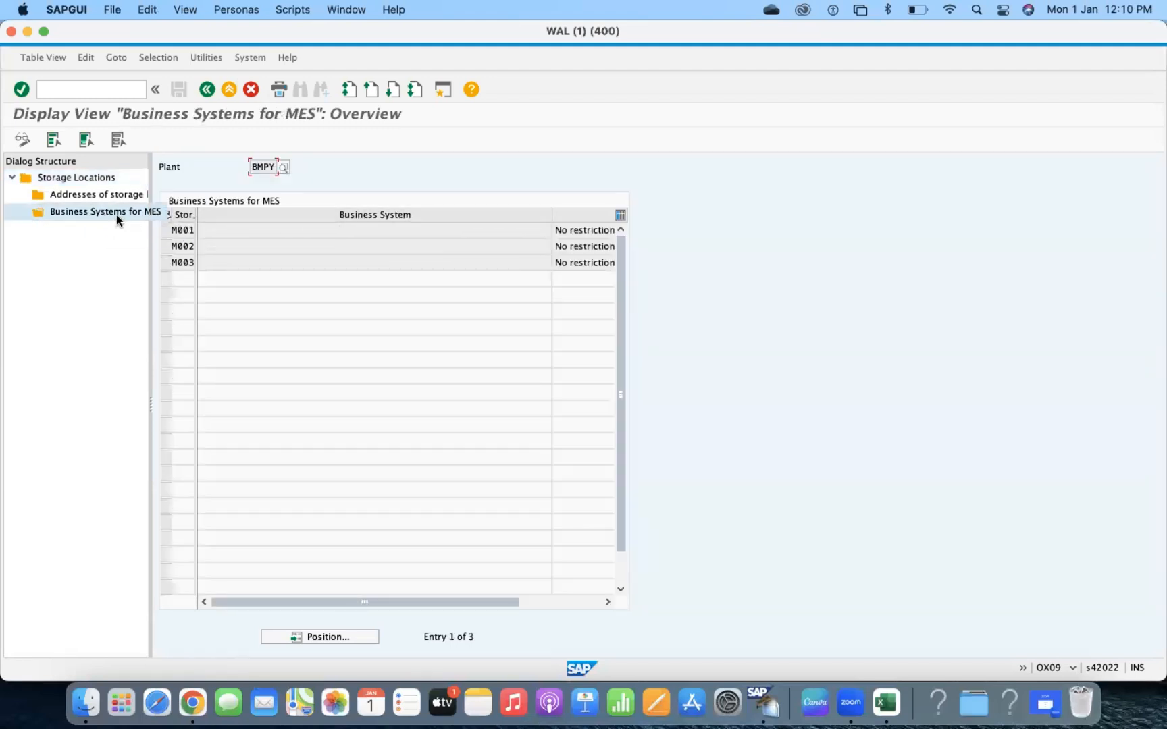
{"action": "left_click", "coordinate": [569, 229]}
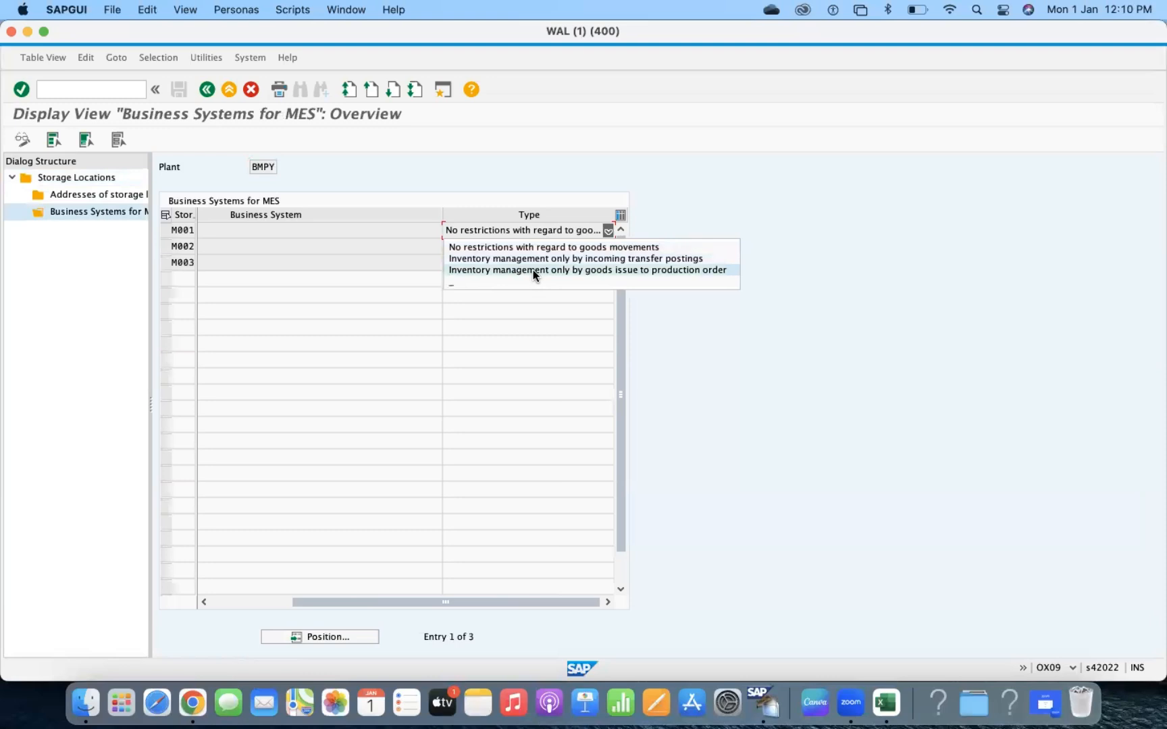
Step: Widen the storage location column and the dialog structure area, and review the goods movement Type options for M001 again
{"action": "left_click", "coordinate": [194, 217]}
{"action": "left_click_drag", "start_coordinate": [195, 214], "coordinate": [235, 216]}
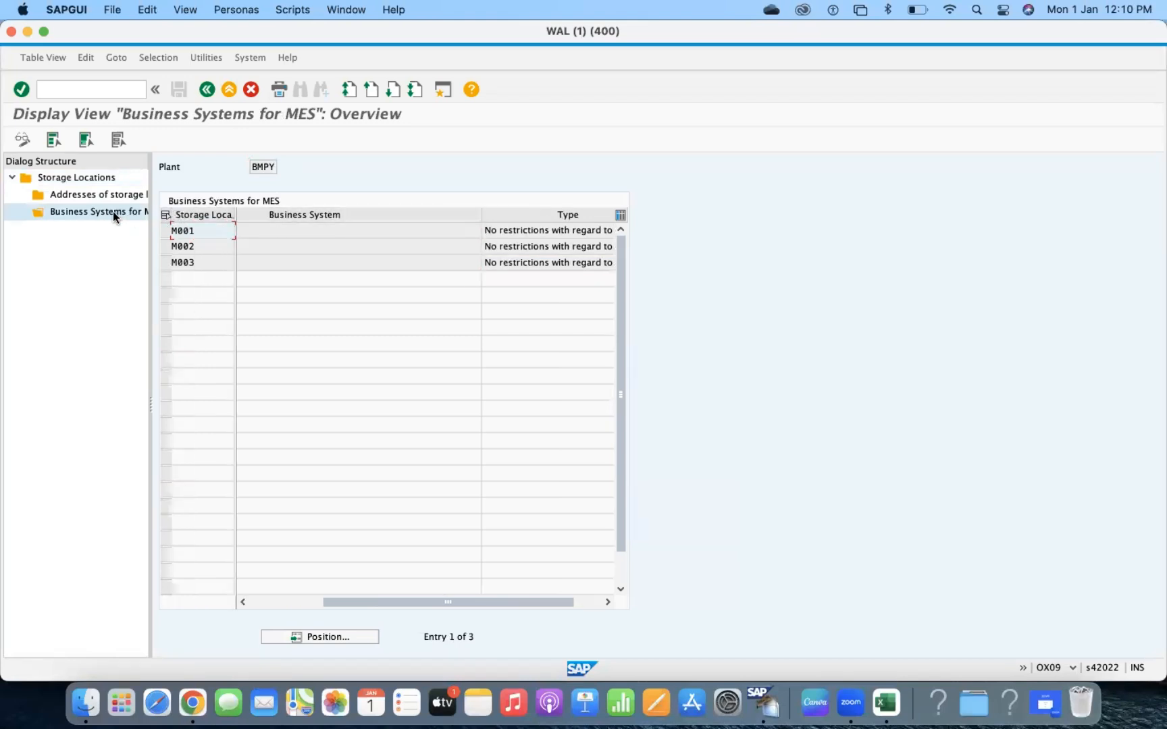
{"action": "left_click_drag", "start_coordinate": [148, 165], "coordinate": [223, 170]}
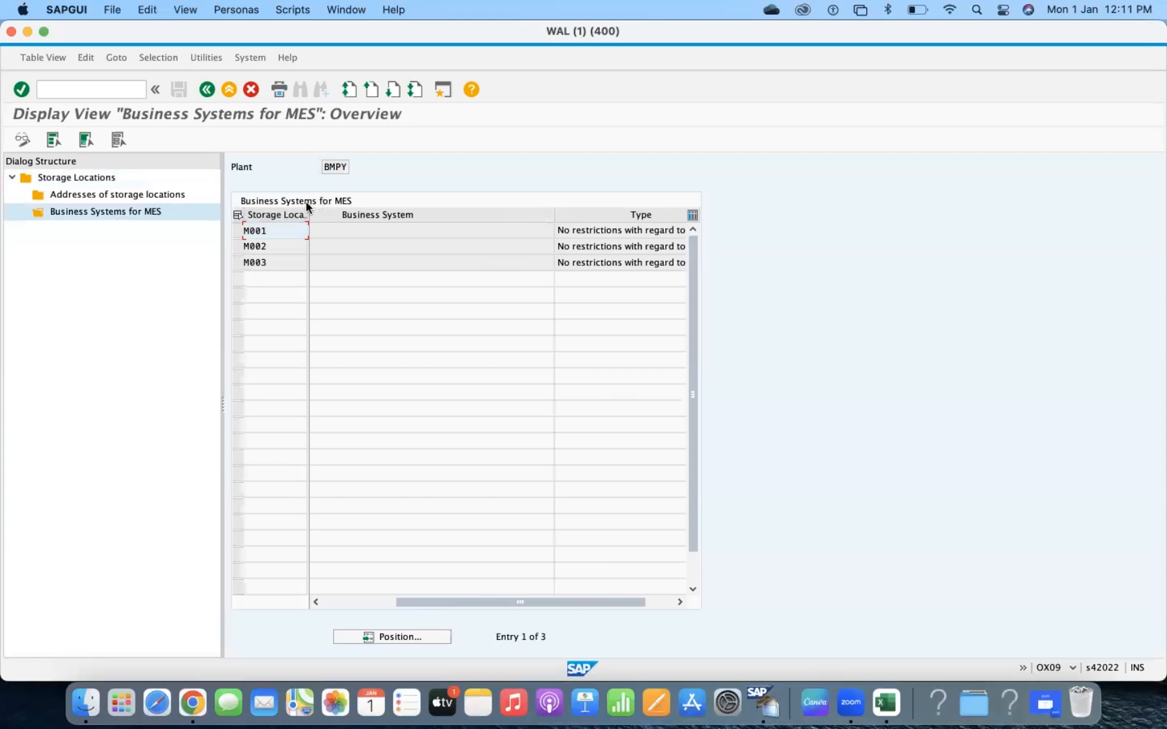
{"action": "left_click", "coordinate": [595, 230]}
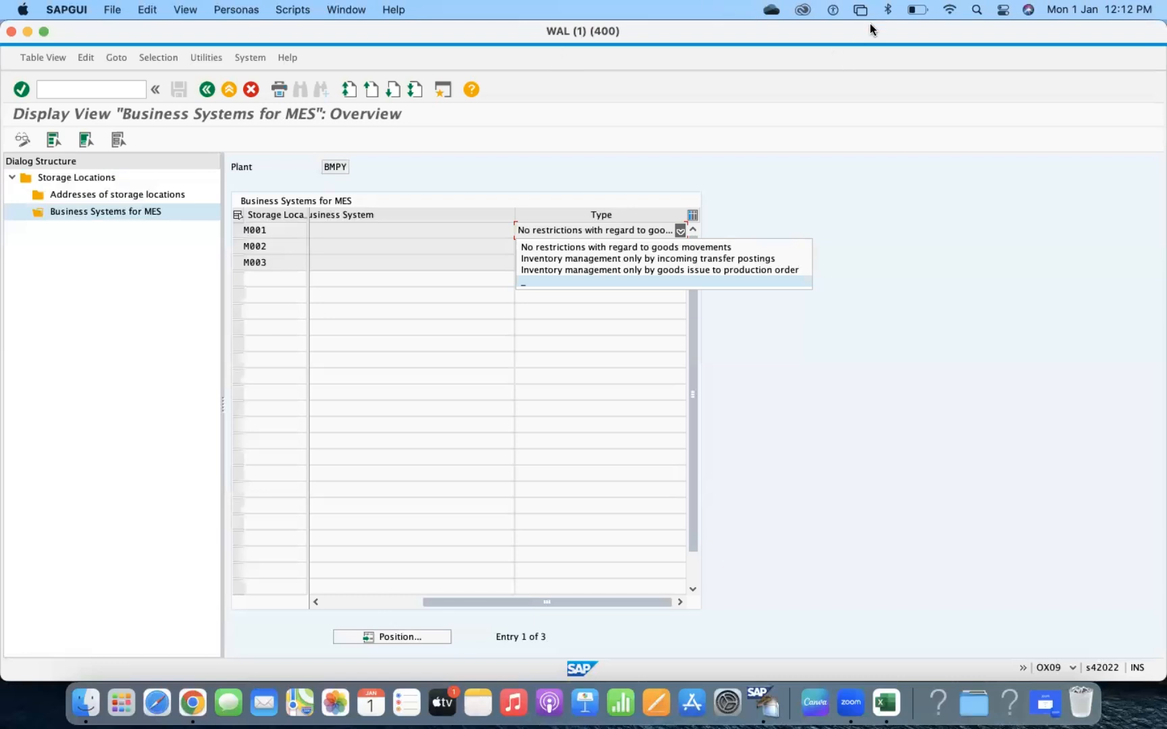
{"action": "left_click", "coordinate": [1088, 37]}
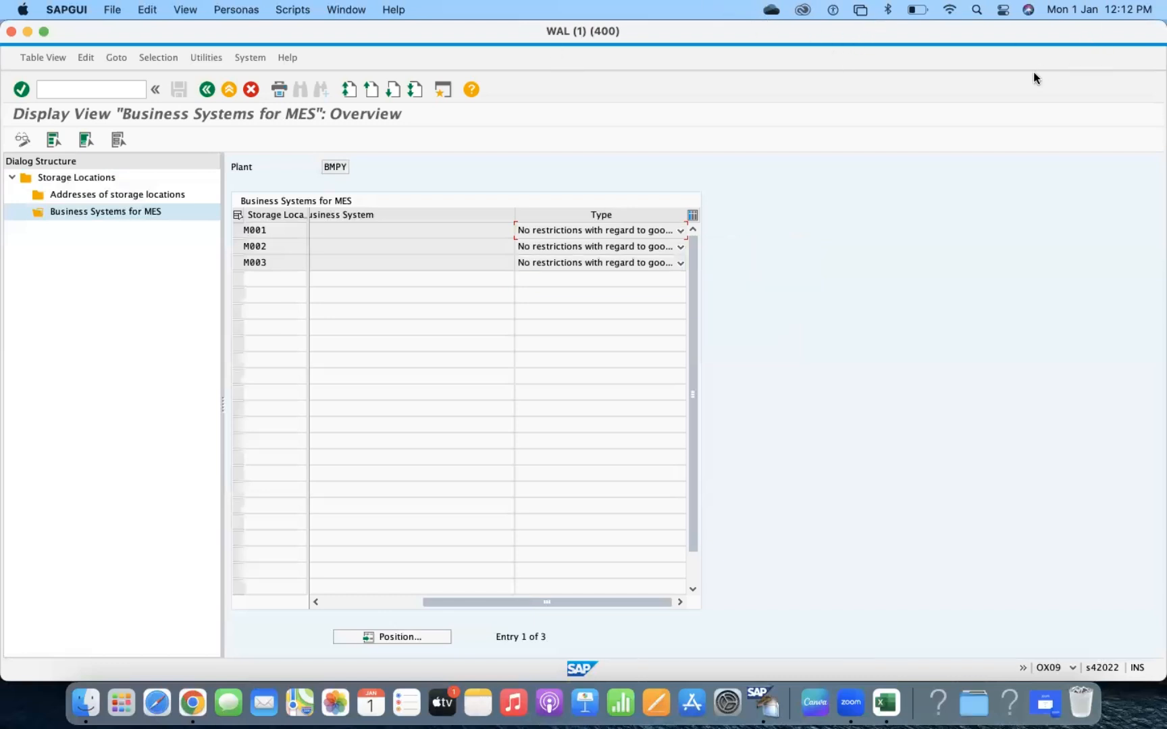